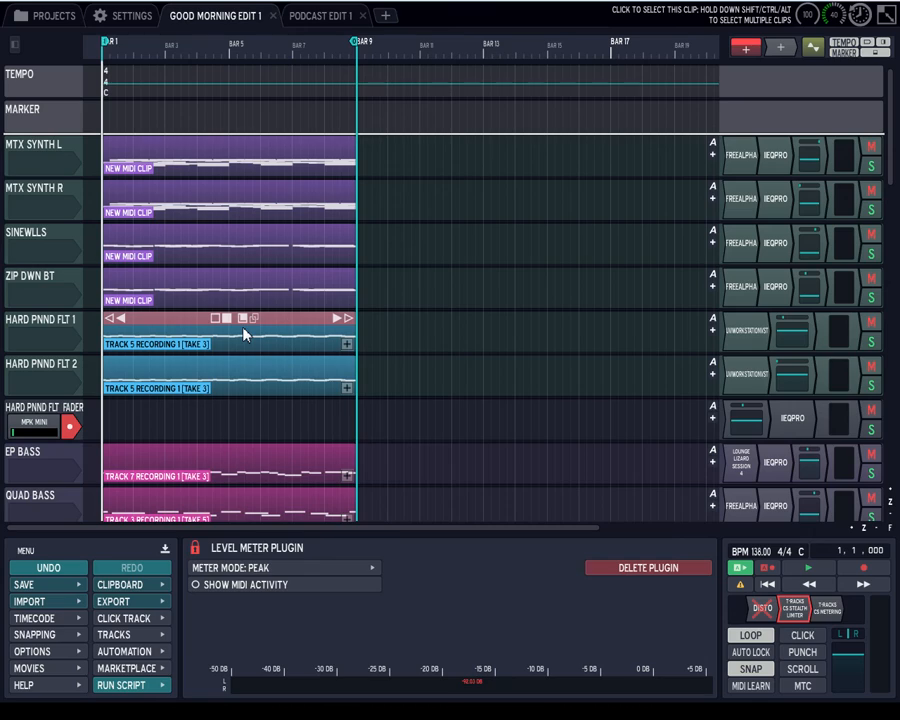
Step: Go through the synth and keys tracks from MTX SYNTH L to the HARD PNND FLT fader track
{"action": "left_click", "coordinate": [43, 420]}
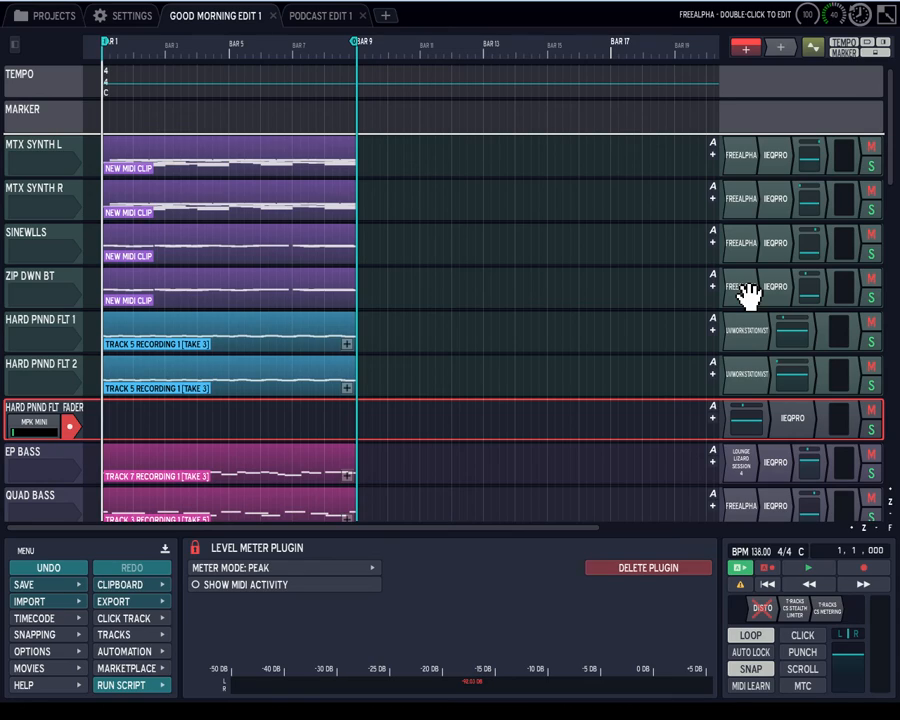
{"action": "mouse_move", "coordinate": [150, 397]}
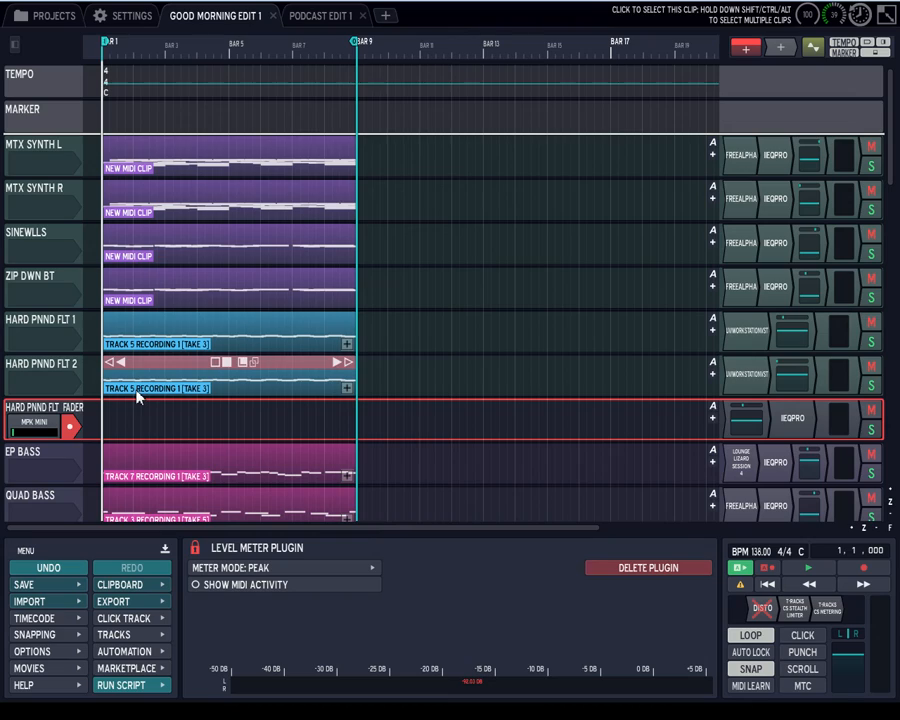
{"action": "left_click", "coordinate": [36, 364]}
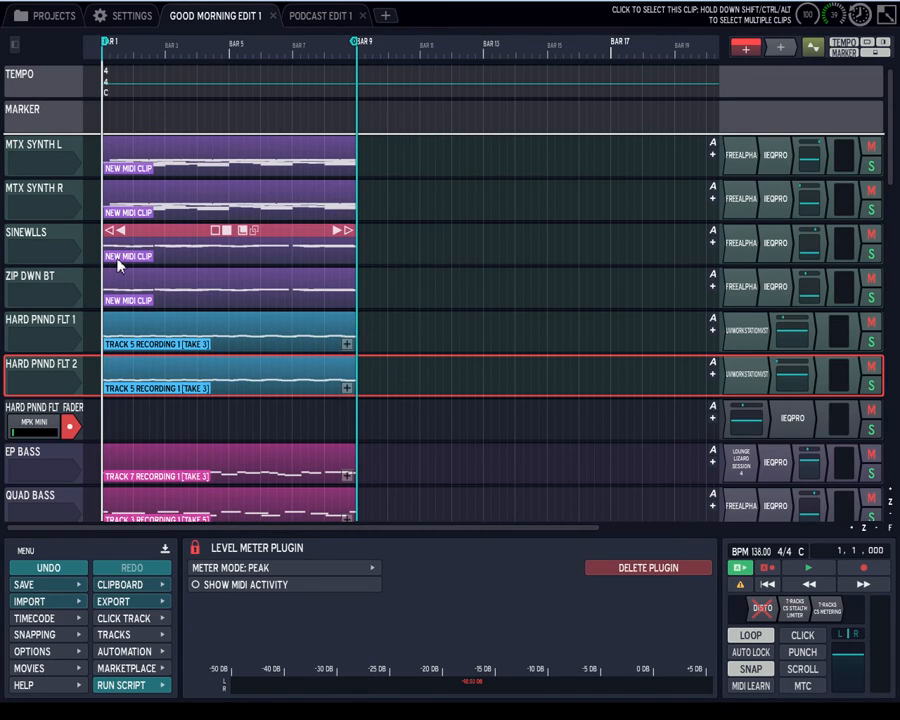
{"action": "left_click", "coordinate": [40, 147]}
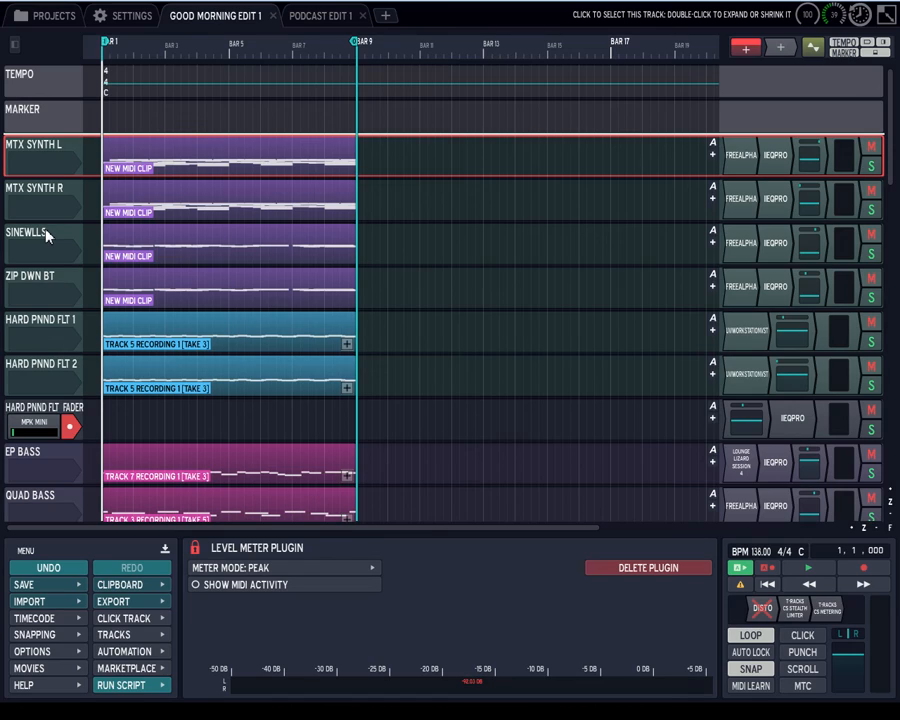
{"action": "left_click", "coordinate": [55, 190]}
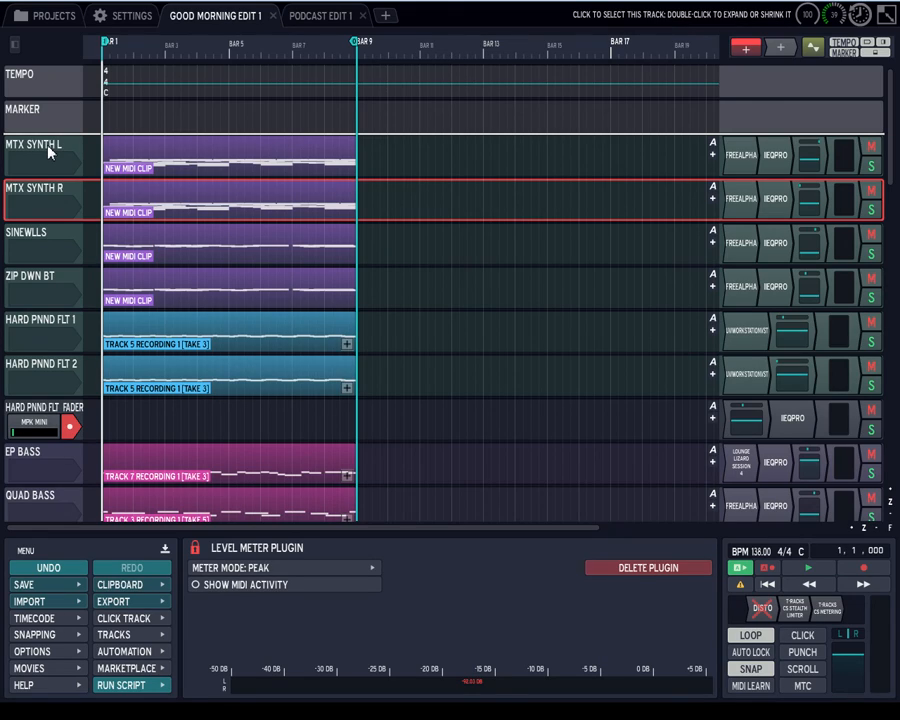
{"action": "left_click", "coordinate": [48, 152]}
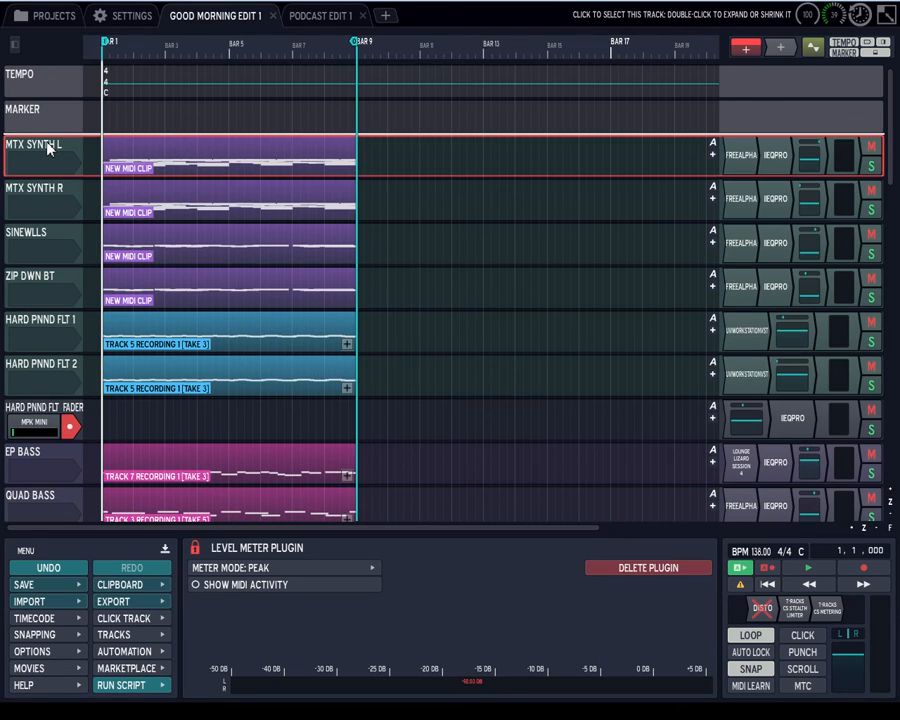
{"action": "left_click", "coordinate": [40, 192]}
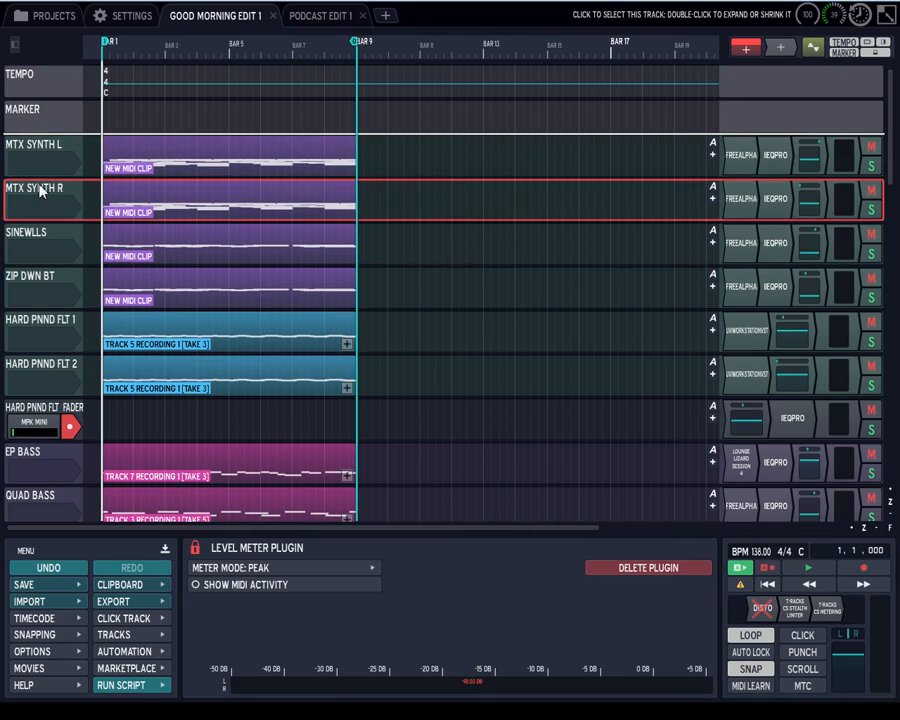
{"action": "left_click", "coordinate": [38, 240]}
{"action": "left_click", "coordinate": [38, 285]}
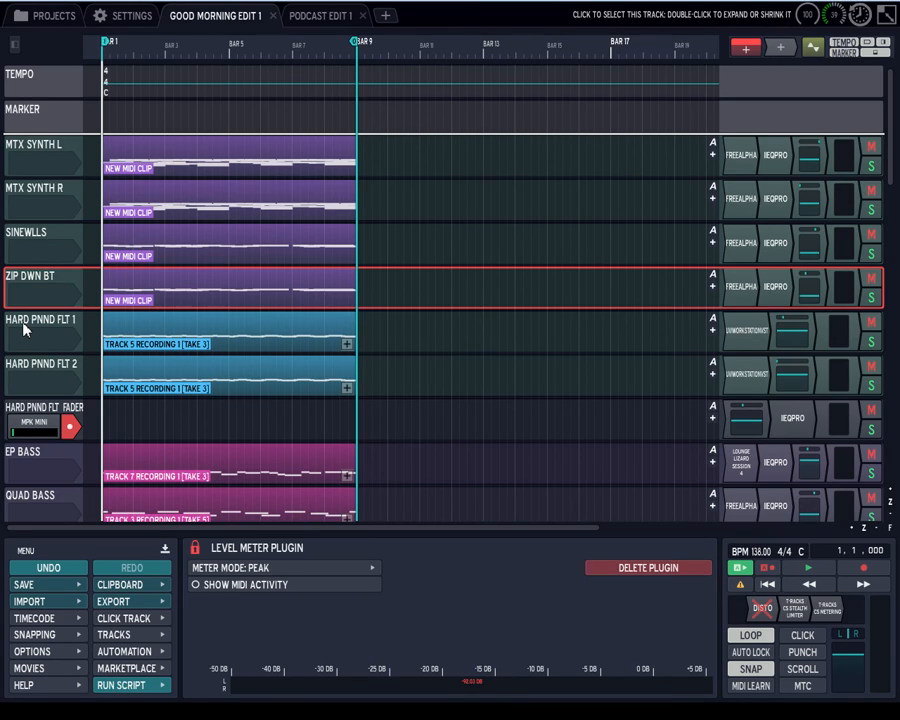
{"action": "left_click", "coordinate": [20, 362]}
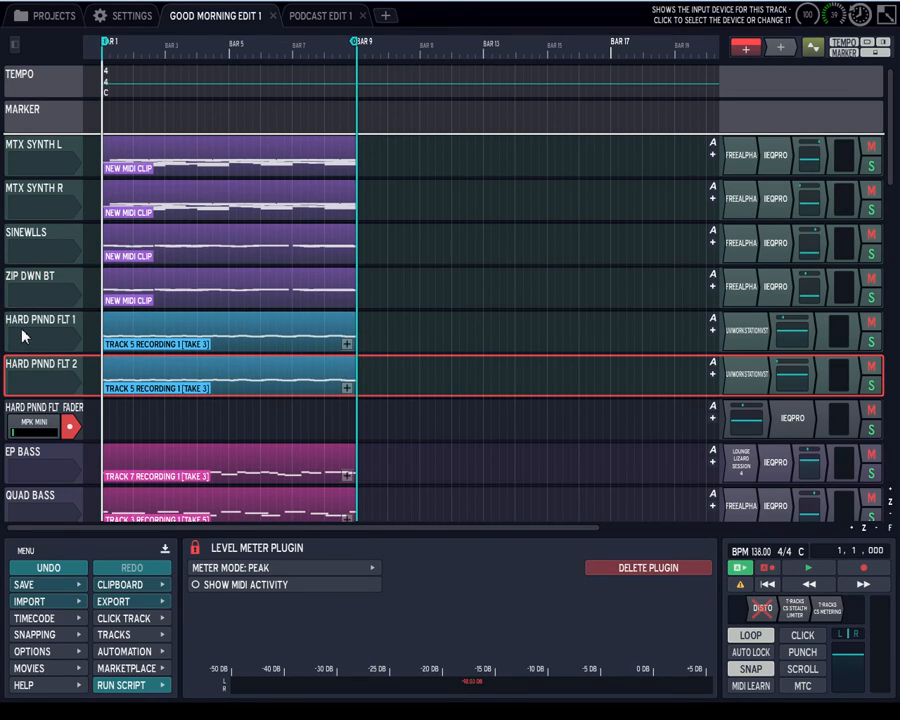
{"action": "left_click", "coordinate": [22, 335]}
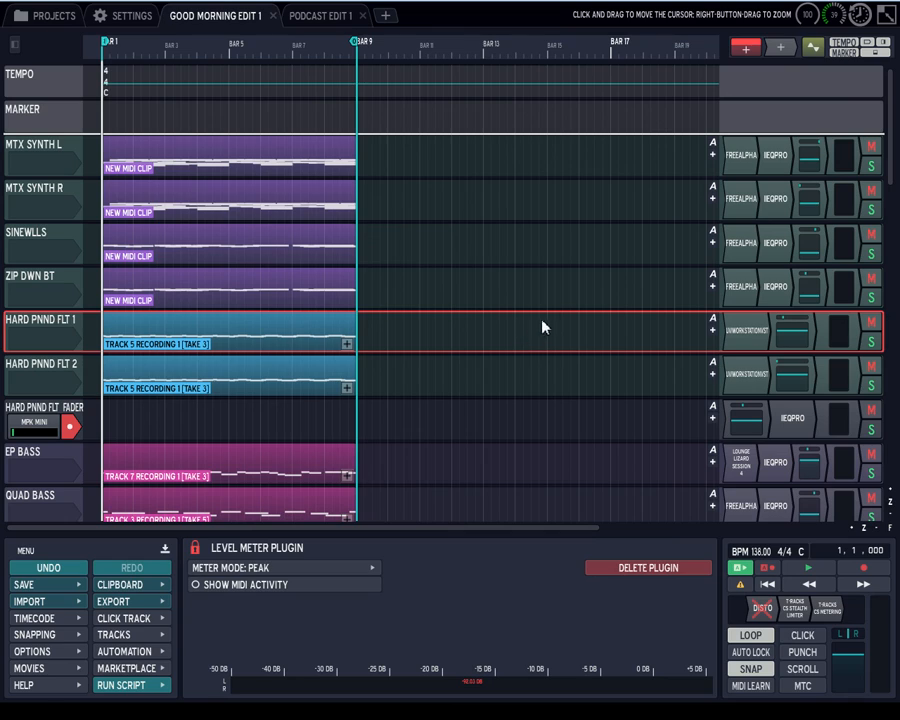
Step: Unlock the properties display and rename Track 33 at the end of the track list as MASTER FADER
{"action": "mouse_move", "coordinate": [884, 180]}
{"action": "left_mouse_down"}
{"action": "mouse_move", "coordinate": [895, 200]}
{"action": "mouse_move", "coordinate": [895, 166]}
{"action": "left_mouse_up"}
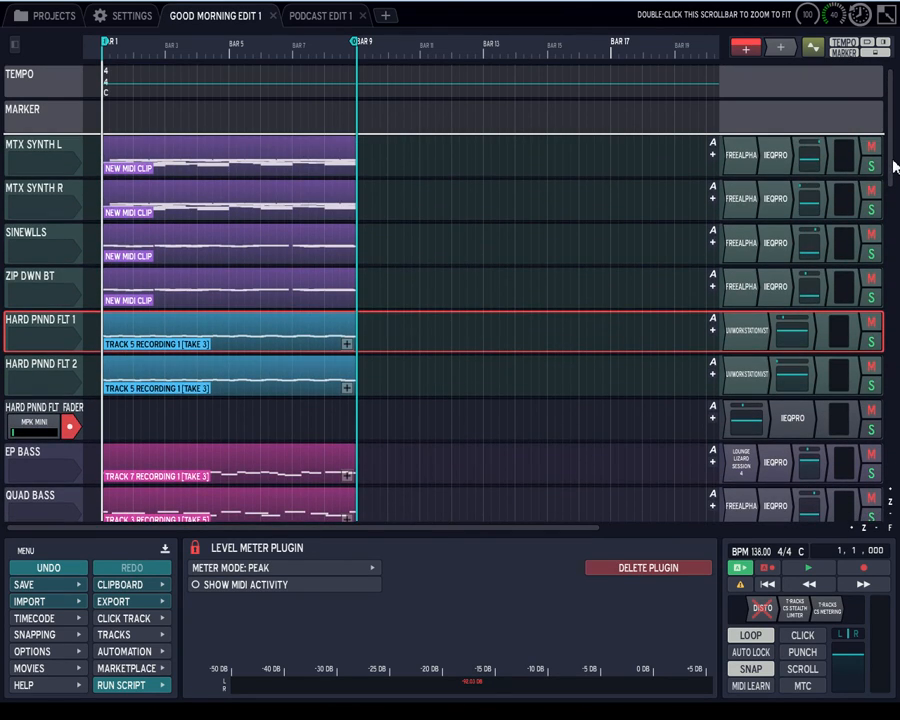
{"action": "left_click_drag", "start_coordinate": [895, 178], "coordinate": [893, 508]}
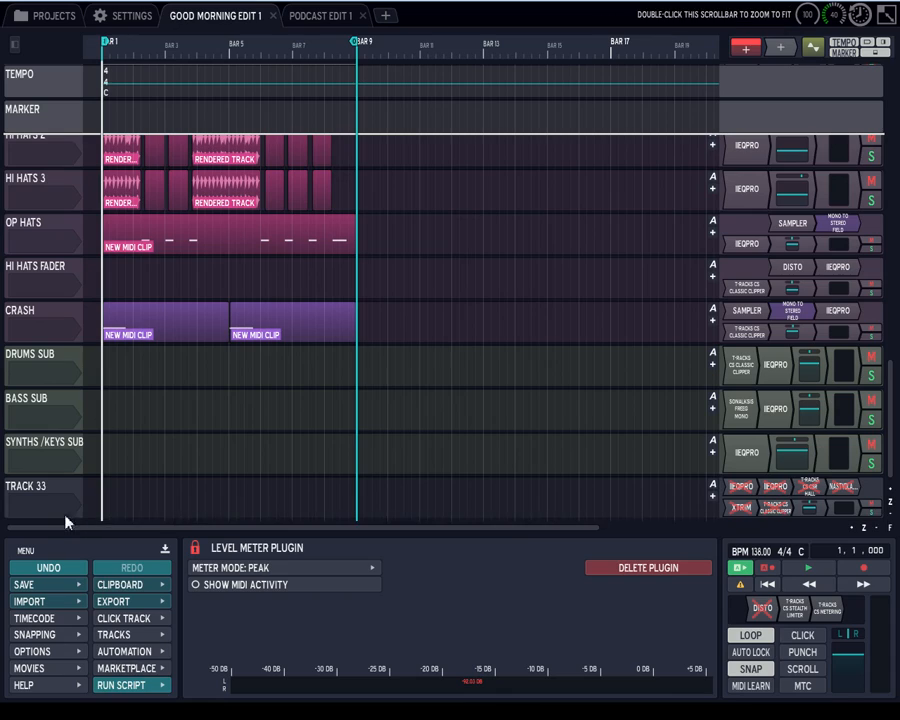
{"action": "left_click", "coordinate": [16, 488]}
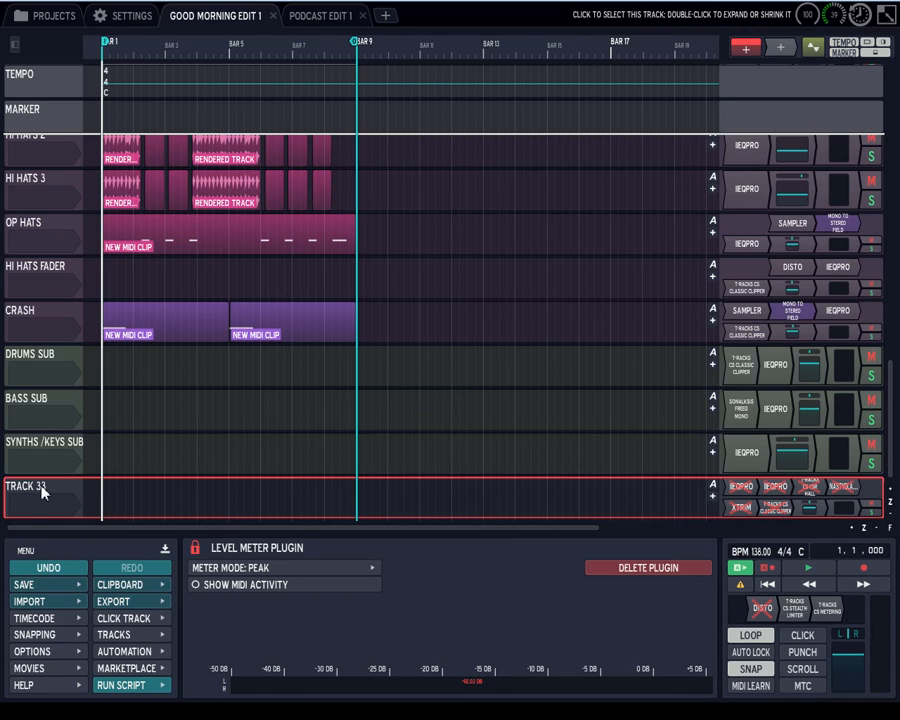
{"action": "left_click", "coordinate": [194, 548]}
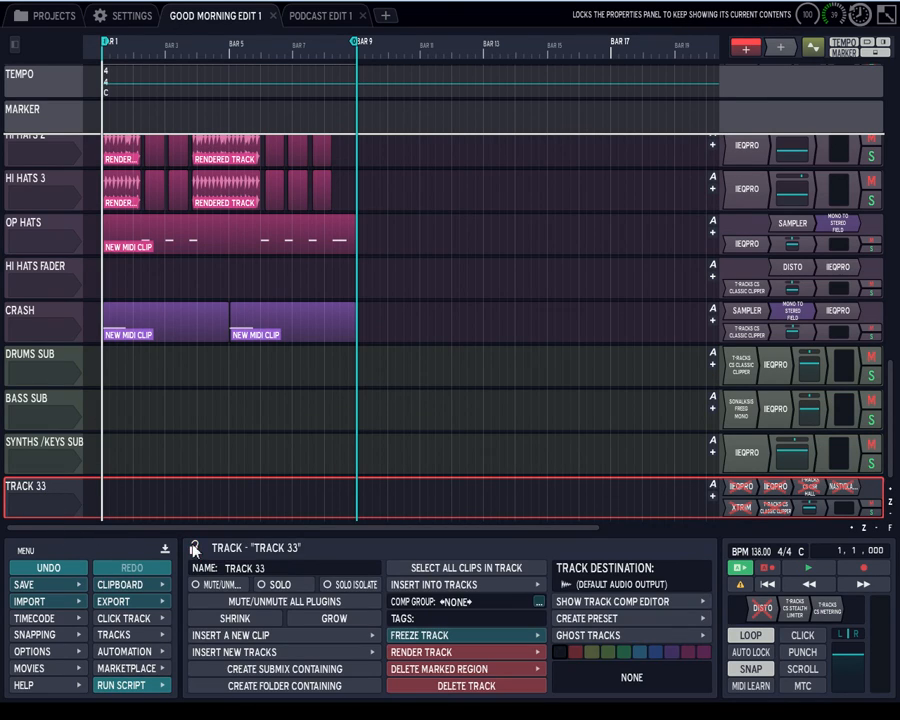
{"action": "left_click", "coordinate": [241, 567]}
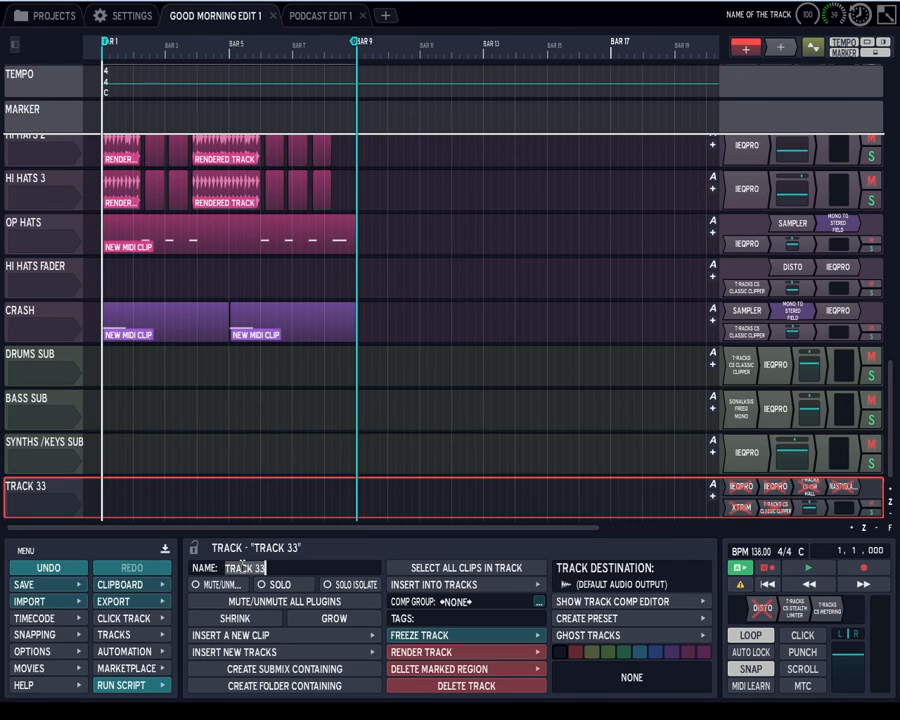
{"action": "type", "text": "MASTER FADER"}
{"action": "left_click", "coordinate": [26, 498]}
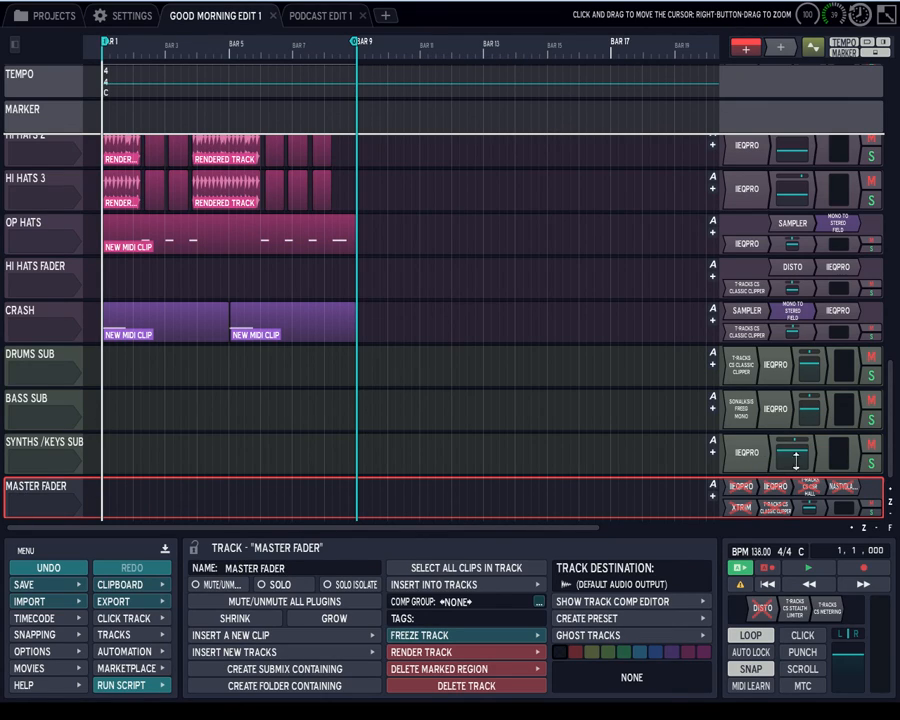
Step: Open the first IIEQPRO plugin on the MASTER FADER track and reposition its window to show the whole multi-track control list
{"action": "scroll", "coordinate": [890, 457], "scroll_direction": "up", "scroll_amount": 1}
{"action": "scroll", "coordinate": [890, 457], "scroll_direction": "down", "scroll_amount": 1}
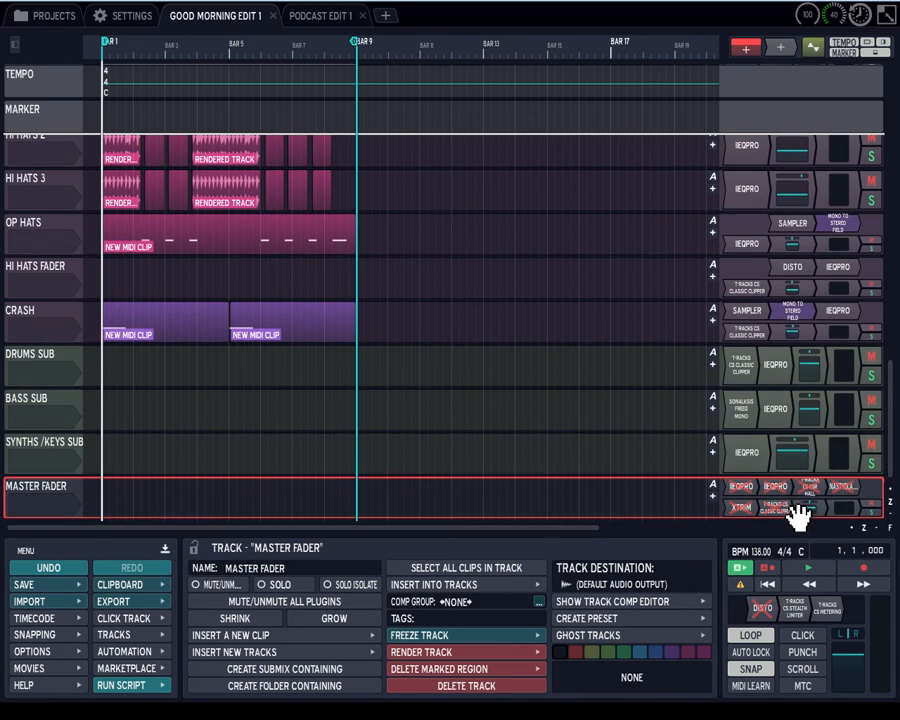
{"action": "left_click", "coordinate": [742, 493]}
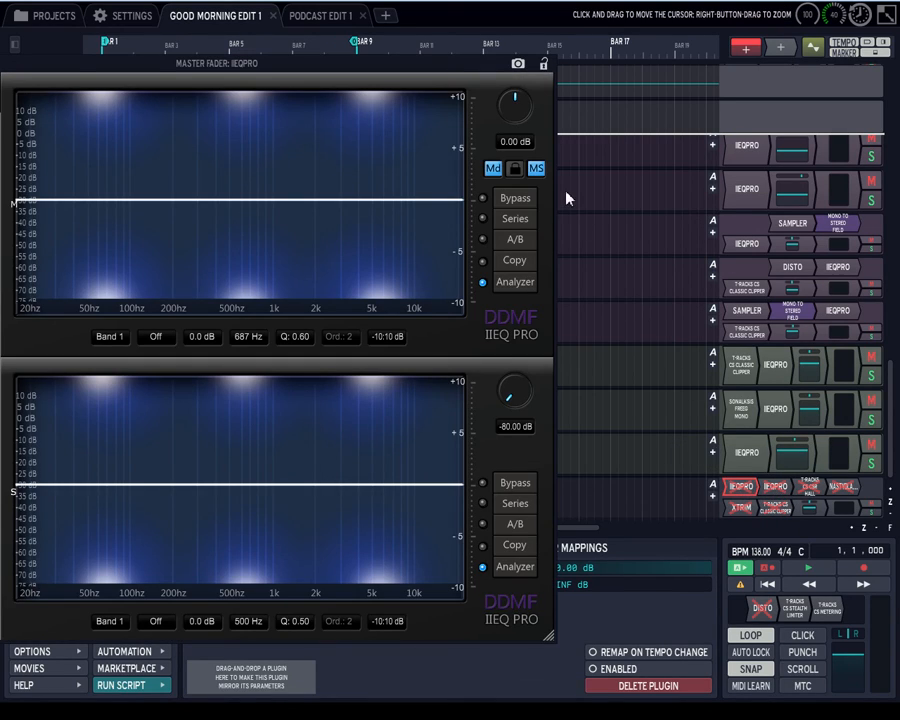
{"action": "left_click_drag", "start_coordinate": [441, 65], "coordinate": [610, 70]}
{"action": "left_click", "coordinate": [56, 64]}
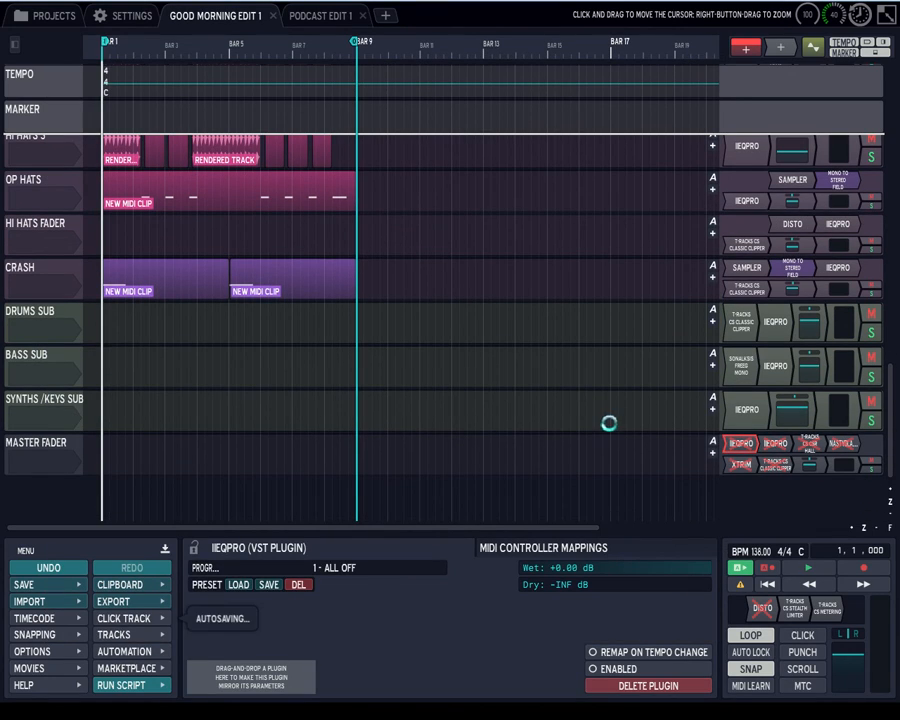
{"action": "double_click", "coordinate": [742, 446]}
{"action": "left_click_drag", "start_coordinate": [293, 63], "coordinate": [486, 38]}
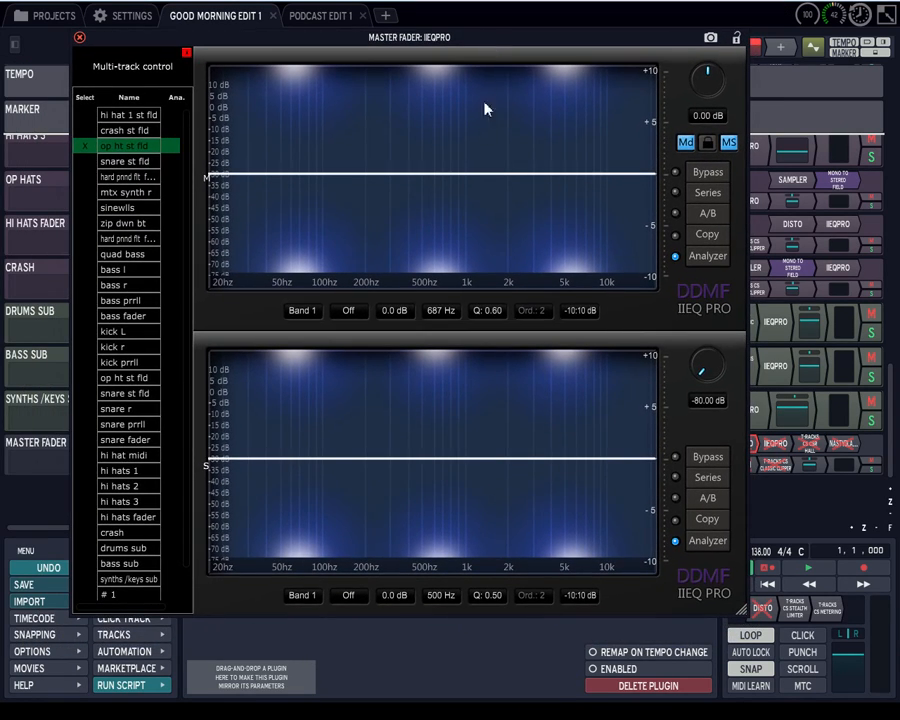
Step: Rename the second MASTER FADER IIEQPRO's entry in the multi-track control list as "mstr sides check" and close the plugin window
{"action": "double_click", "coordinate": [776, 443]}
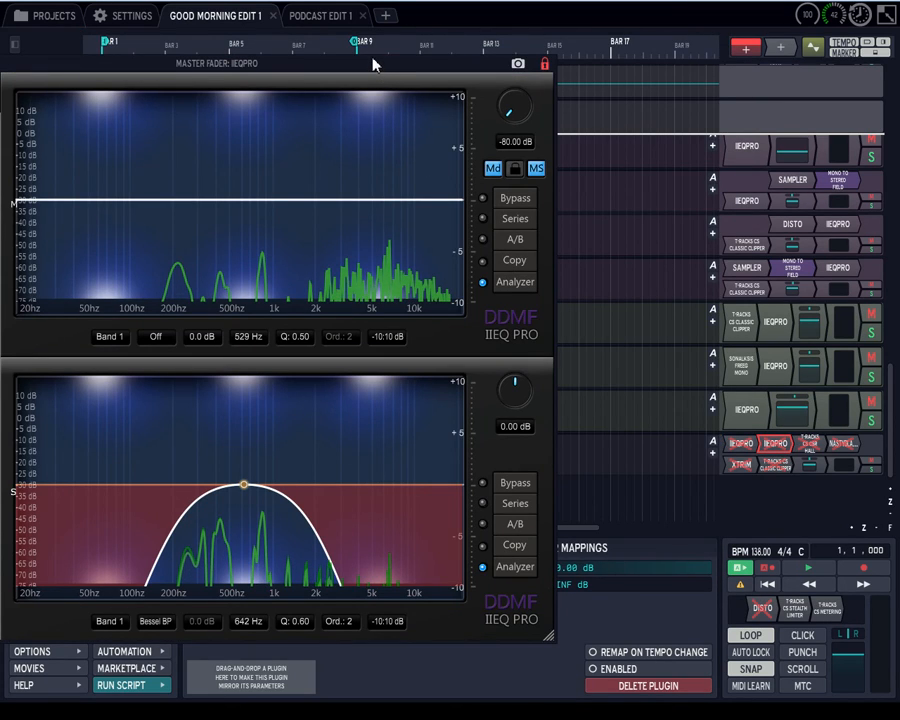
{"action": "left_click_drag", "start_coordinate": [373, 58], "coordinate": [580, 44]}
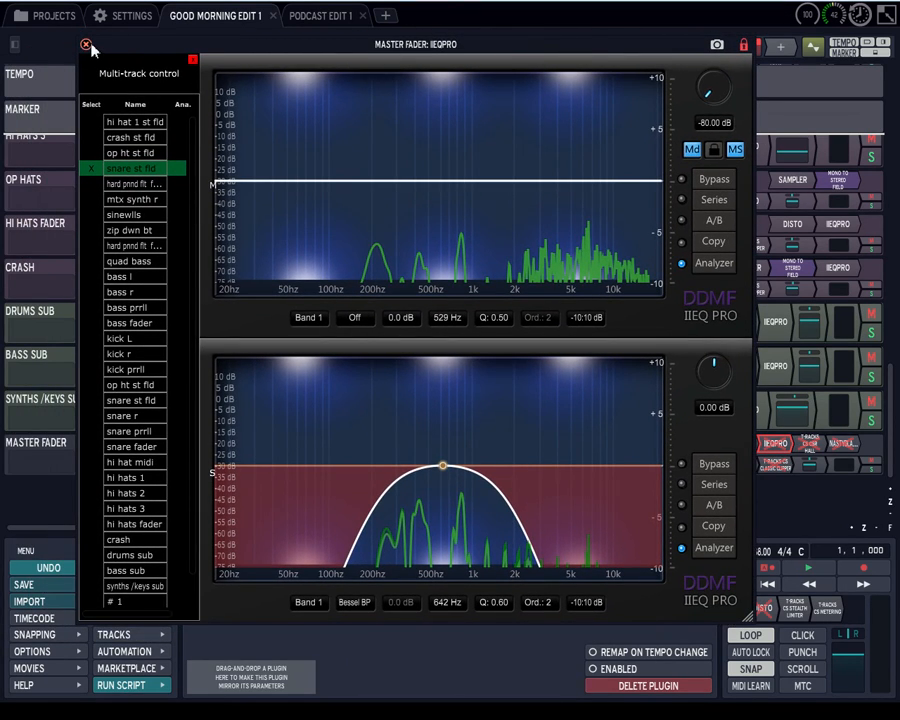
{"action": "double_click", "coordinate": [119, 173]}
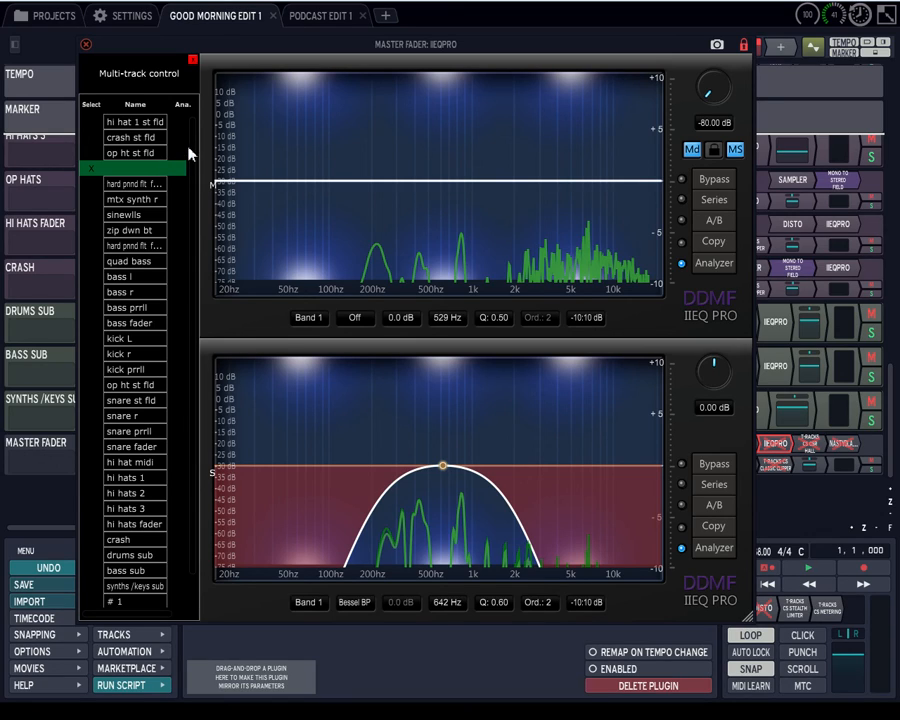
{"action": "left_click", "coordinate": [212, 138]}
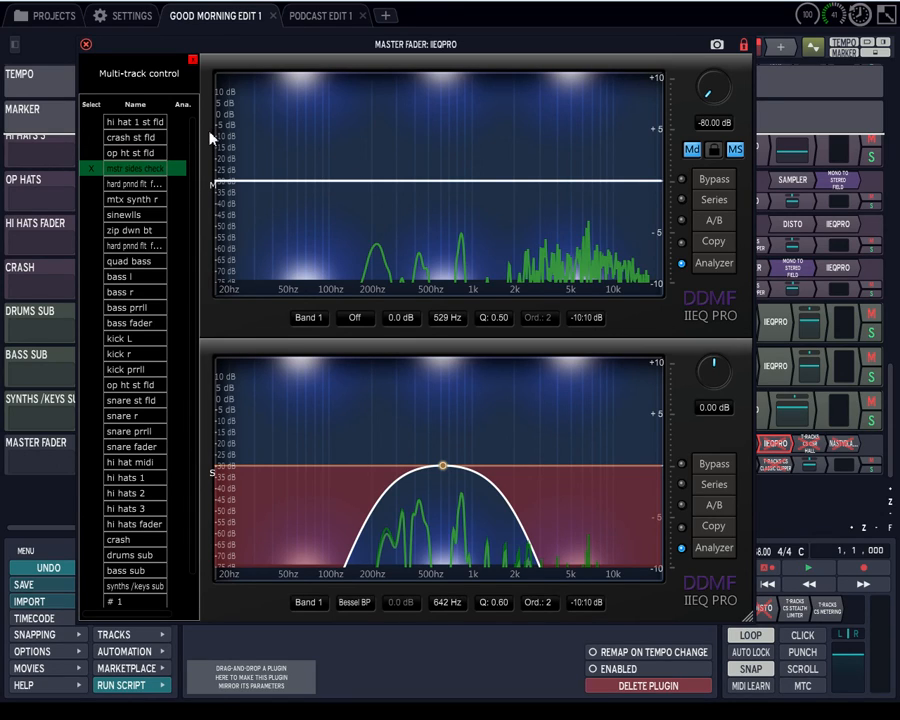
{"action": "left_click", "coordinate": [86, 44]}
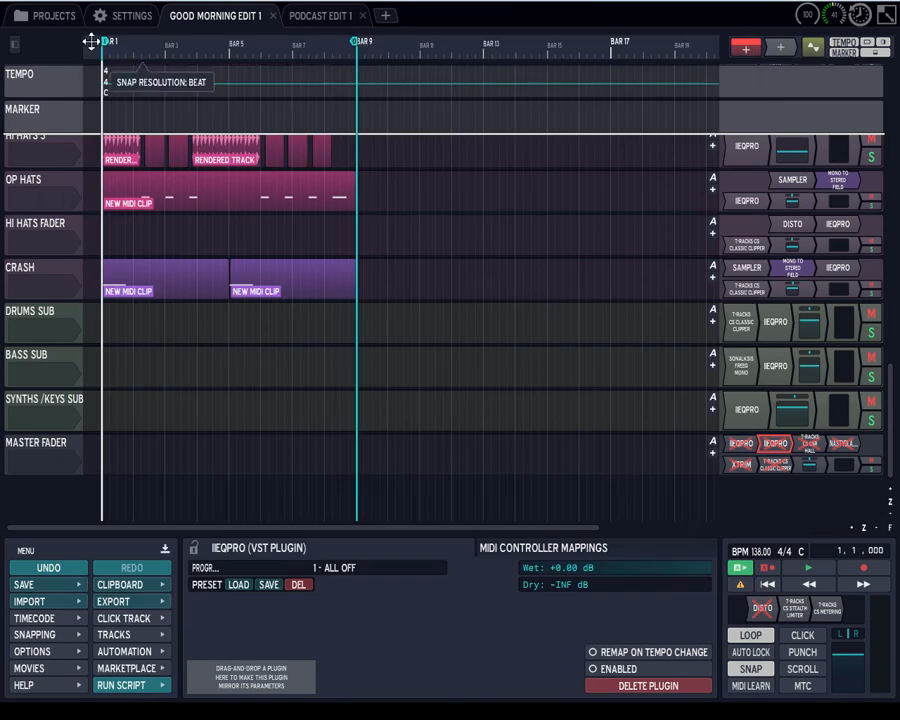
Step: Add a Bessel BP band at about 586 Hz to the mid channel of the first MASTER FADER IIEQPRO
{"action": "double_click", "coordinate": [745, 446]}
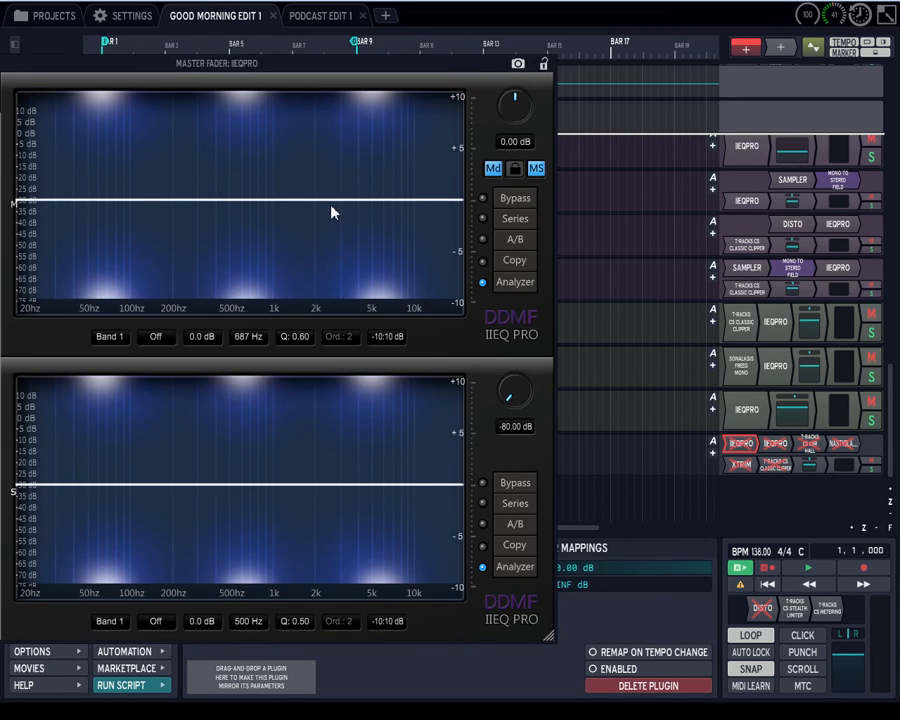
{"action": "double_click", "coordinate": [239, 201]}
{"action": "right_click", "coordinate": [239, 201]}
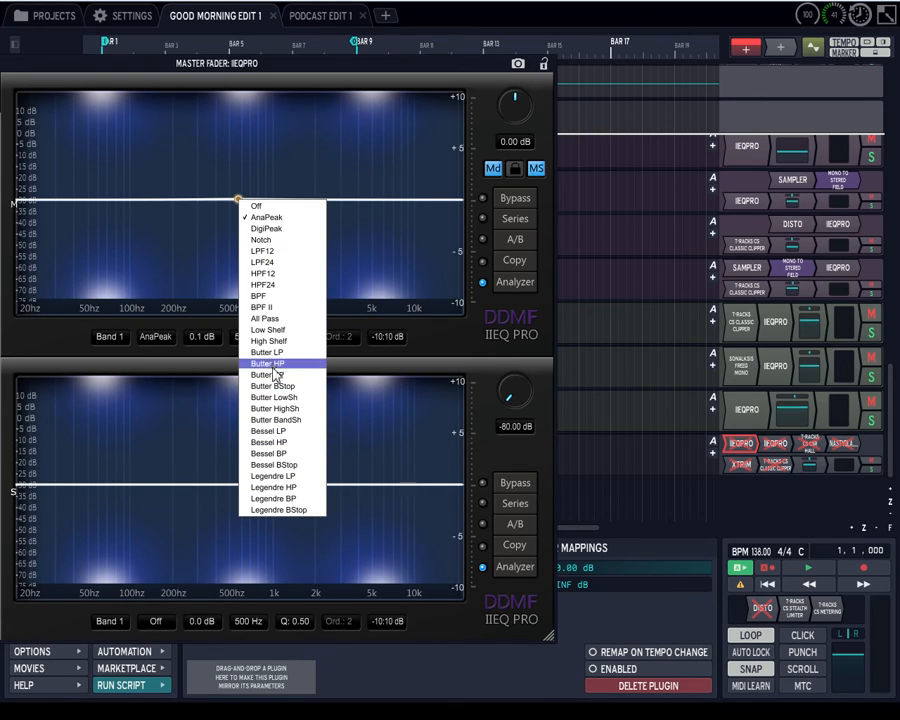
{"action": "left_click", "coordinate": [268, 453]}
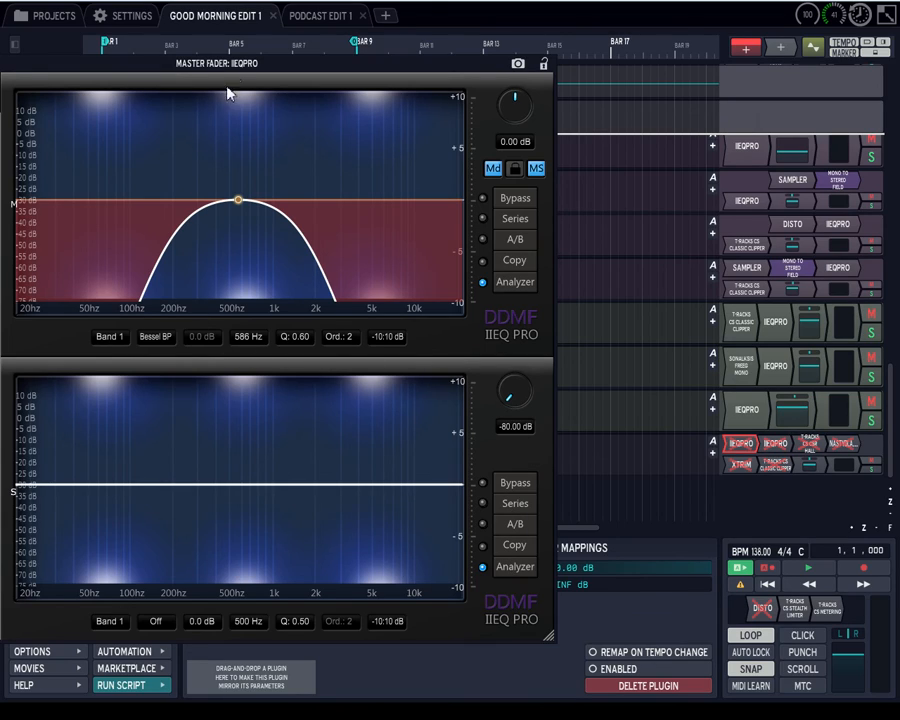
Step: Rename the first IIEQPRO's highlighted entry in the multi-track control list as "mstr mids check" and close the plugin window
{"action": "left_click_drag", "start_coordinate": [247, 65], "coordinate": [366, 69]}
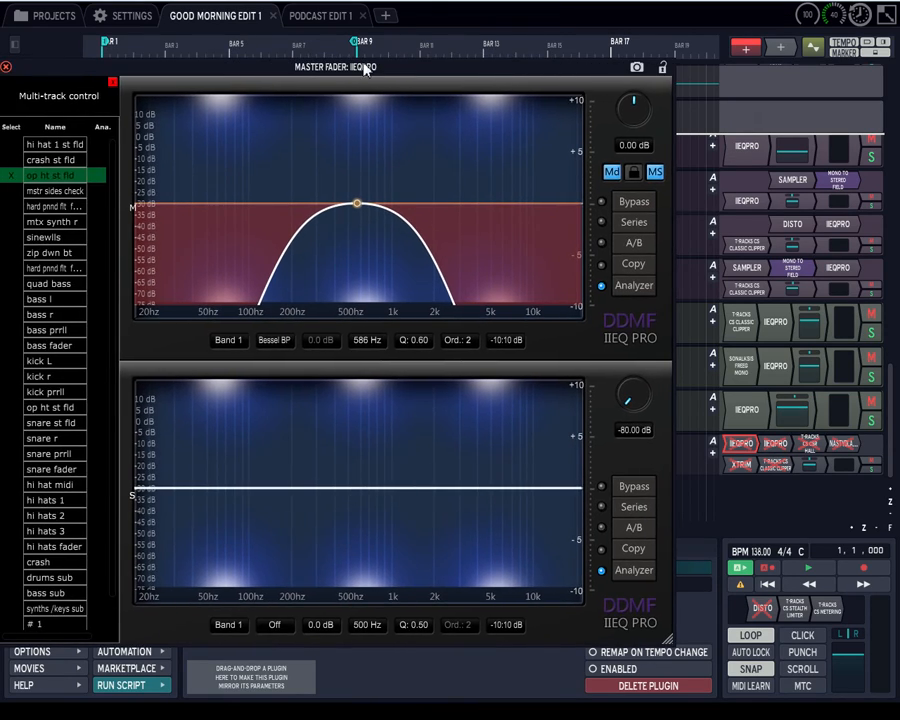
{"action": "left_click", "coordinate": [75, 178]}
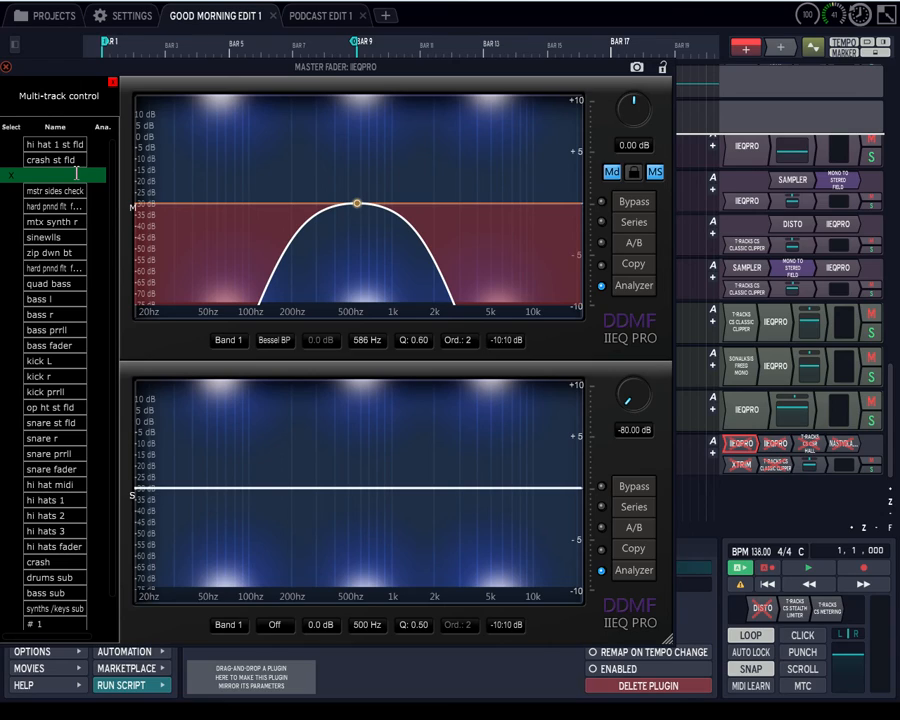
{"action": "left_click", "coordinate": [106, 148]}
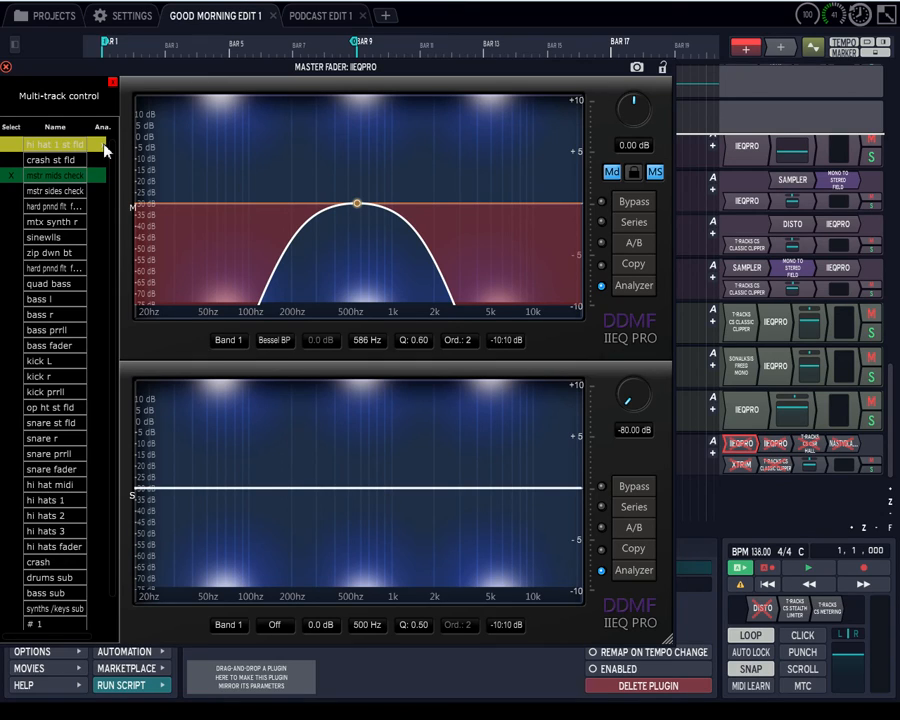
{"action": "left_click", "coordinate": [6, 66]}
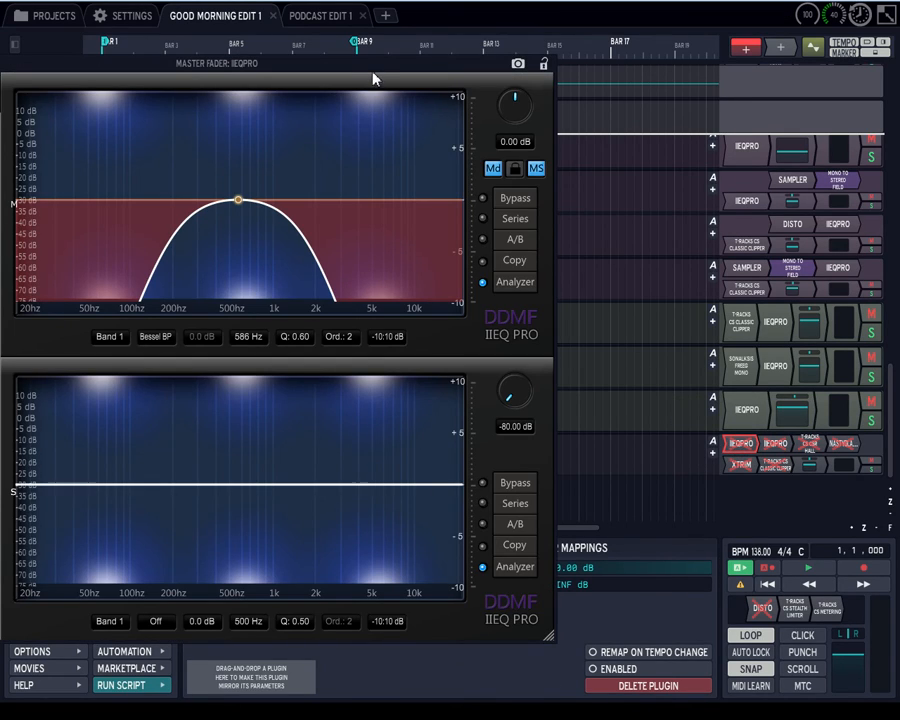
Step: Sweep the mid channel's Bessel BP band down to about 451 Hz and back up to about 687 Hz
{"action": "left_click_drag", "start_coordinate": [371, 67], "coordinate": [507, 65]}
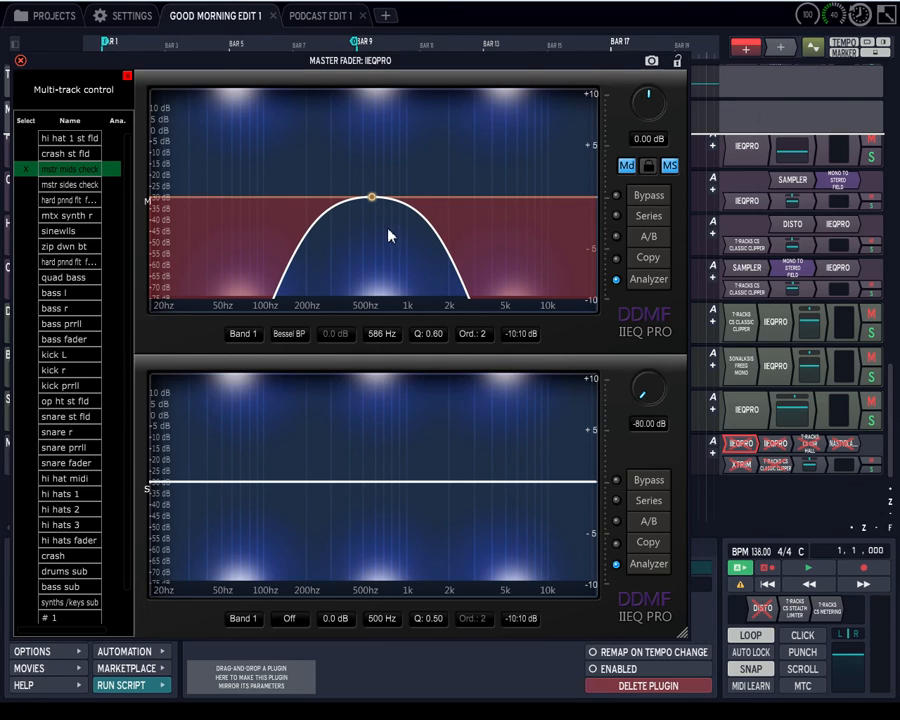
{"action": "mouse_move", "coordinate": [373, 198]}
{"action": "left_mouse_down"}
{"action": "mouse_move", "coordinate": [440, 199]}
{"action": "mouse_move", "coordinate": [245, 203]}
{"action": "mouse_move", "coordinate": [470, 203]}
{"action": "mouse_move", "coordinate": [292, 208]}
{"action": "mouse_move", "coordinate": [258, 200]}
{"action": "mouse_move", "coordinate": [131, 211]}
{"action": "mouse_move", "coordinate": [532, 200]}
{"action": "mouse_move", "coordinate": [248, 210]}
{"action": "mouse_move", "coordinate": [514, 201]}
{"action": "mouse_move", "coordinate": [253, 208]}
{"action": "mouse_move", "coordinate": [408, 205]}
{"action": "mouse_move", "coordinate": [359, 207]}
{"action": "left_mouse_up"}
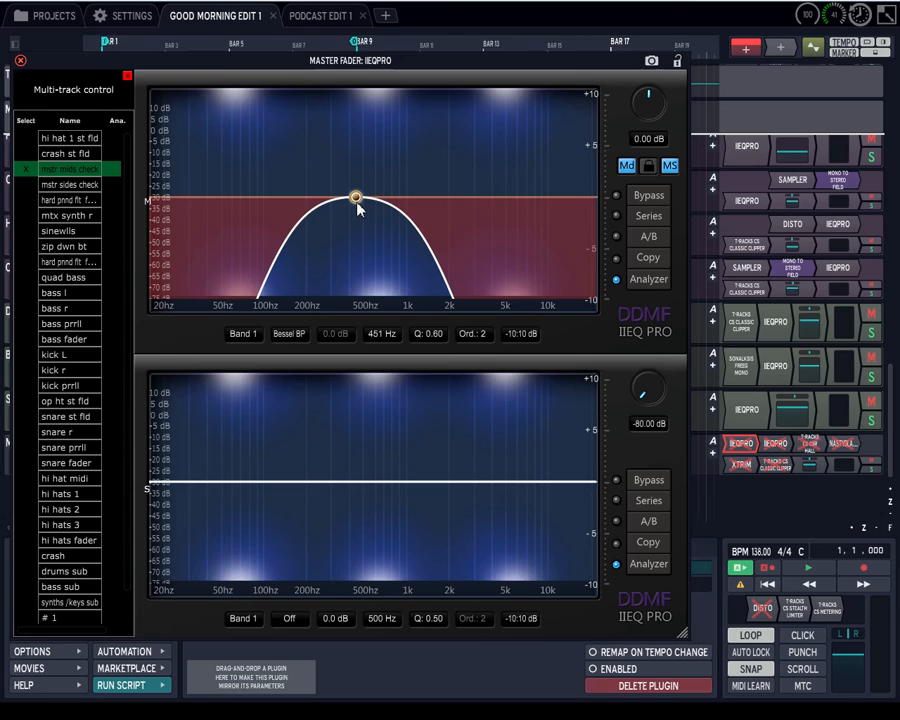
{"action": "left_click_drag", "start_coordinate": [358, 207], "coordinate": [385, 207]}
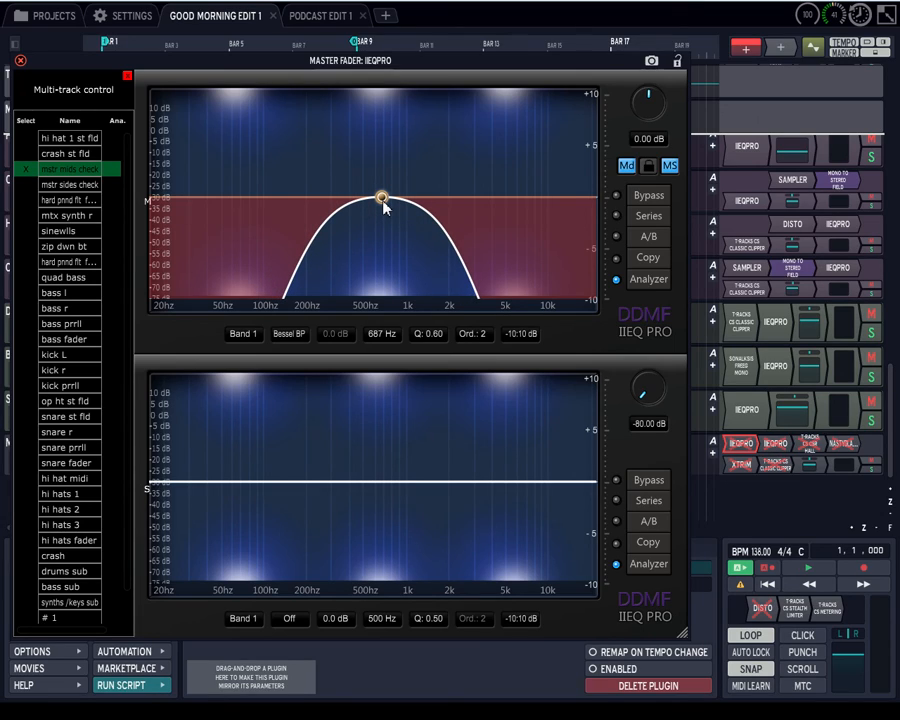
Step: Sweep the mid channel's Bessel BP band down to about 133 Hz and back up to about 620 Hz
{"action": "left_click_drag", "start_coordinate": [385, 201], "coordinate": [402, 230]}
{"action": "left_click_drag", "start_coordinate": [430, 221], "coordinate": [372, 190]}
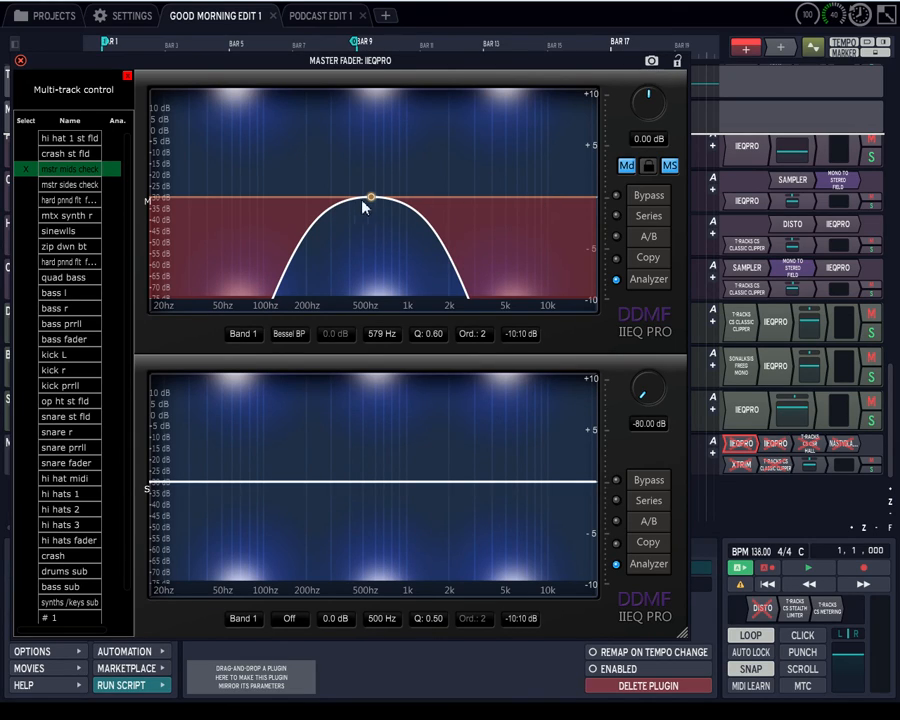
{"action": "left_click_drag", "start_coordinate": [372, 200], "coordinate": [283, 238]}
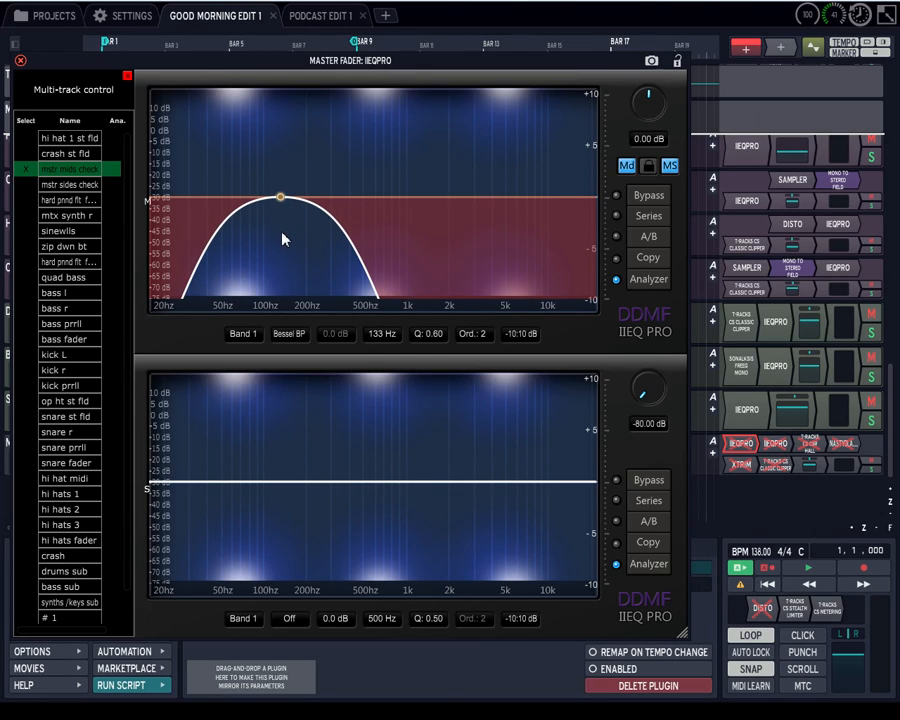
{"action": "left_click_drag", "start_coordinate": [282, 202], "coordinate": [377, 217]}
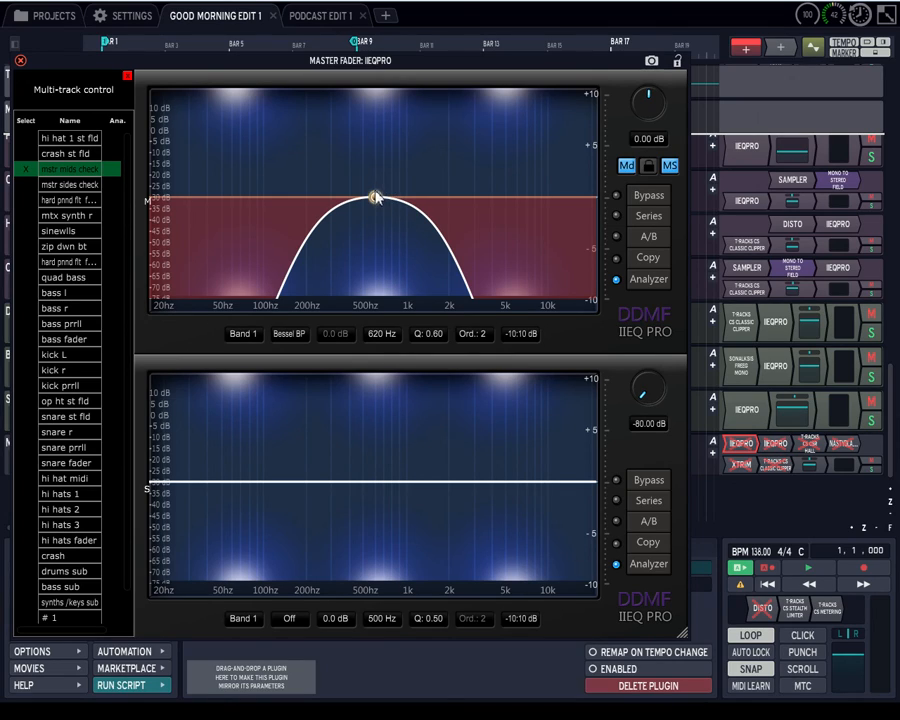
Step: Play the mix with the first MASTER FADER IIEQPRO enabled, sweeping its mid band up to about 967 Hz and back to about 579 Hz
{"action": "left_click", "coordinate": [810, 572]}
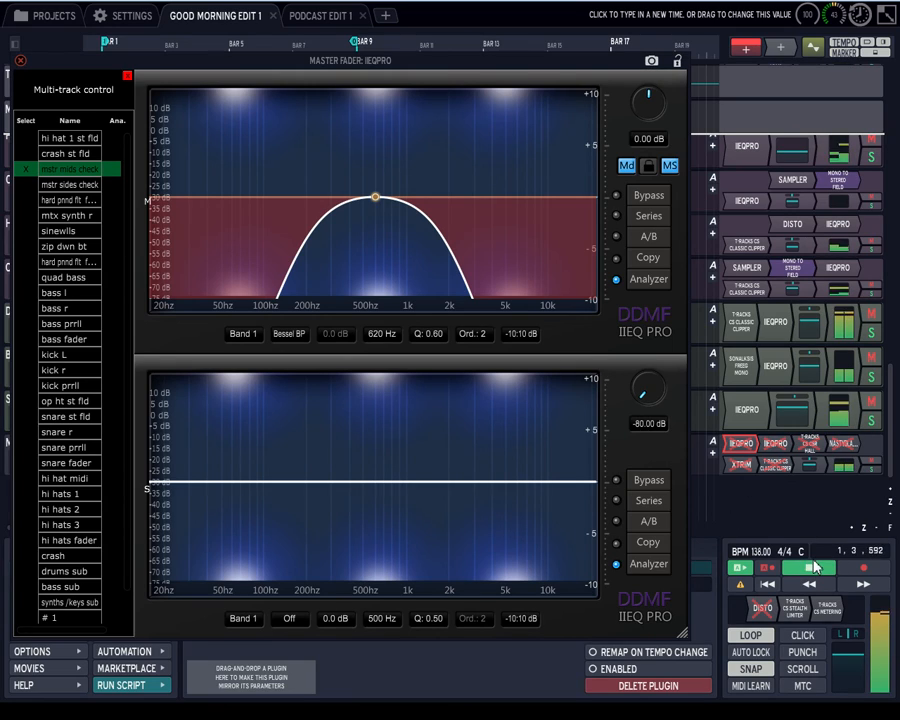
{"action": "left_click", "coordinate": [748, 450]}
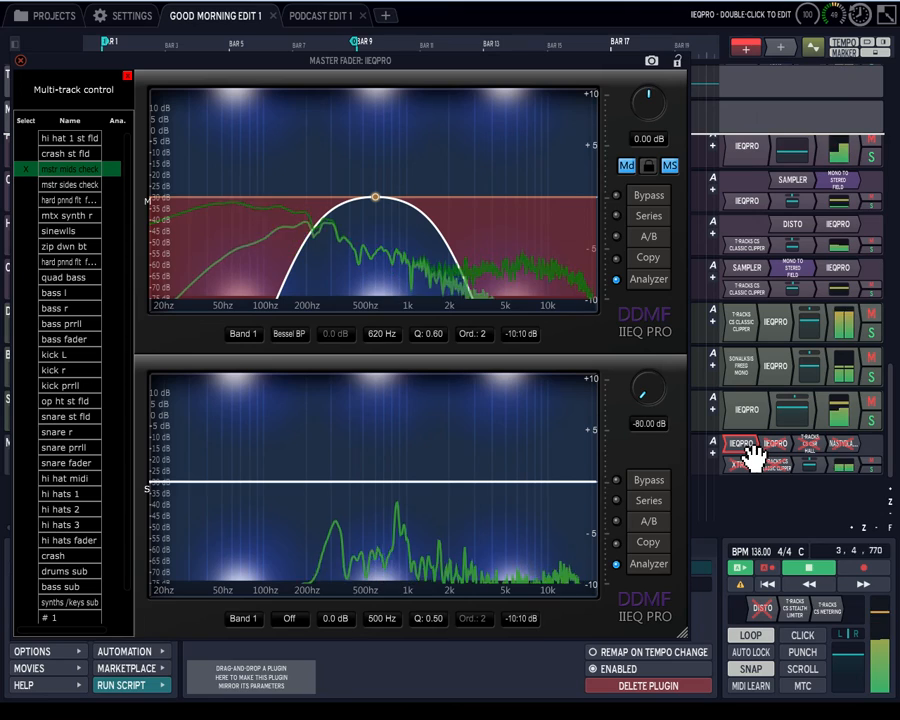
{"action": "left_click_drag", "start_coordinate": [375, 199], "coordinate": [406, 279]}
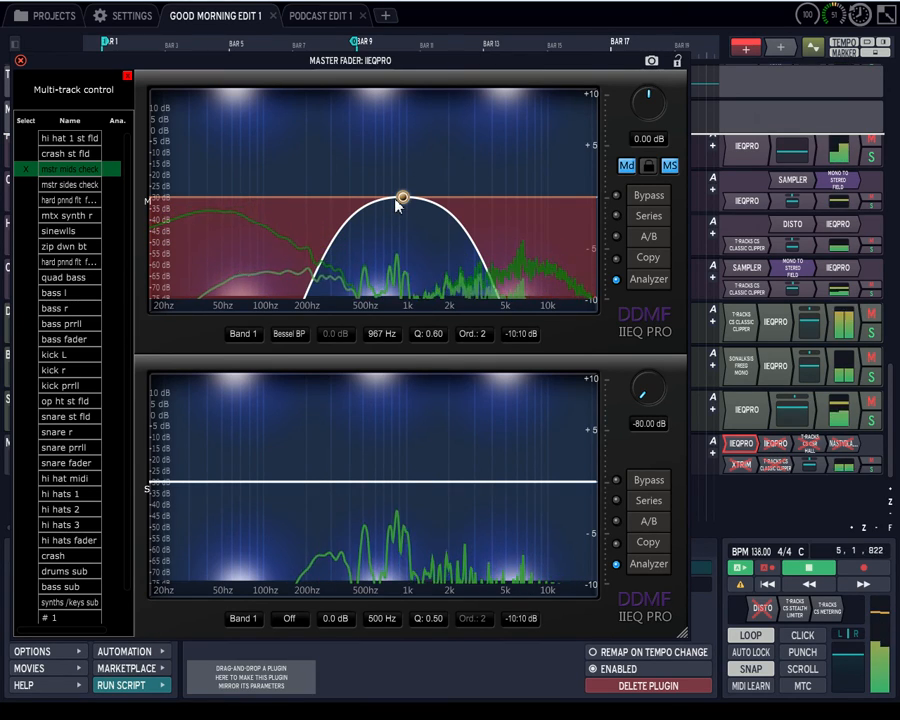
{"action": "left_click_drag", "start_coordinate": [402, 199], "coordinate": [372, 199]}
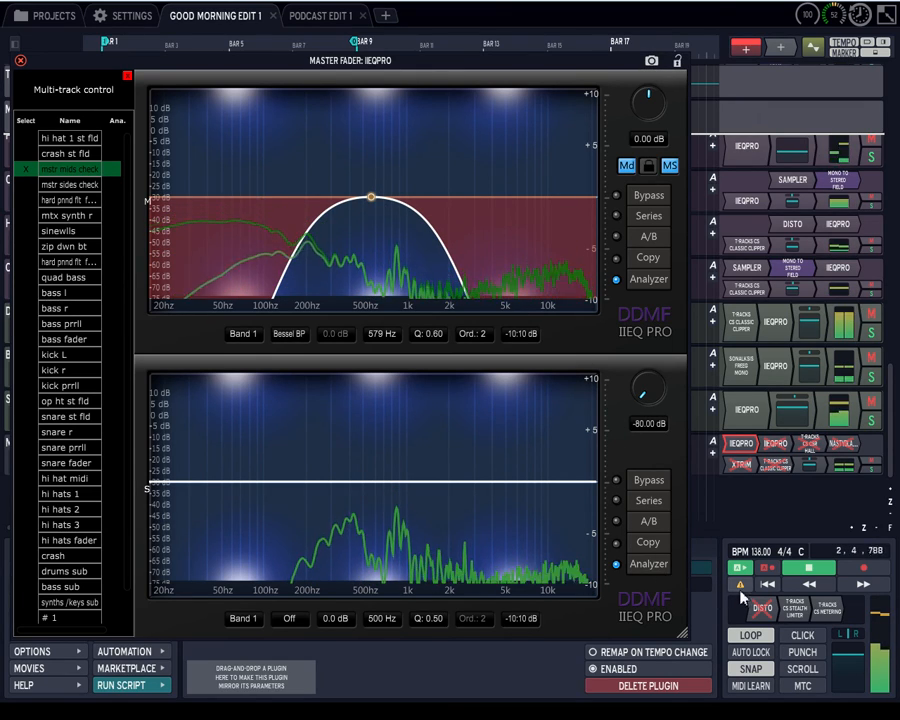
{"action": "left_click", "coordinate": [793, 572]}
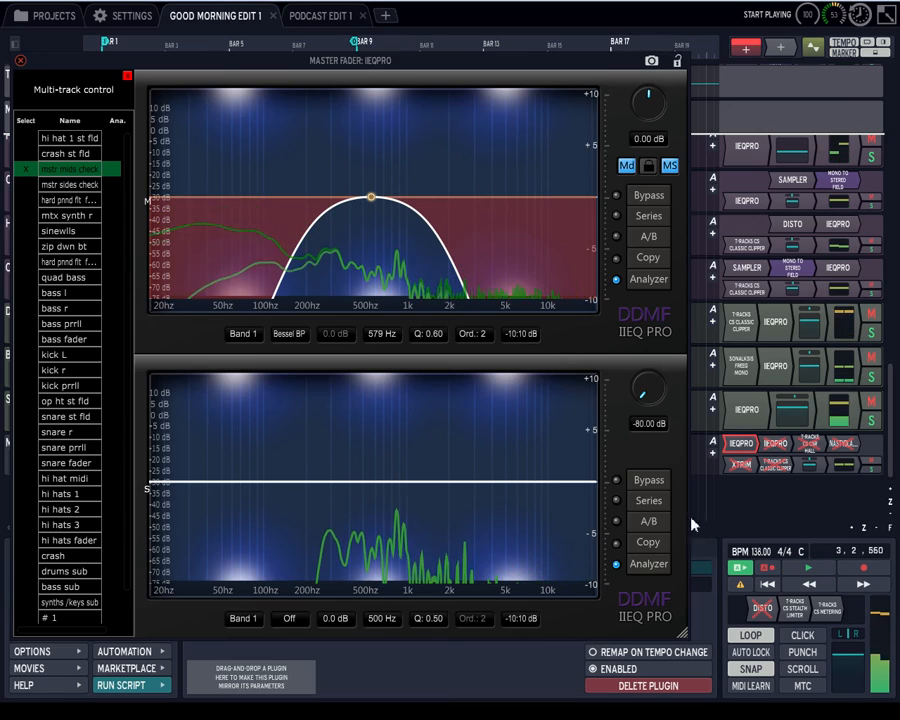
{"action": "left_click", "coordinate": [19, 61]}
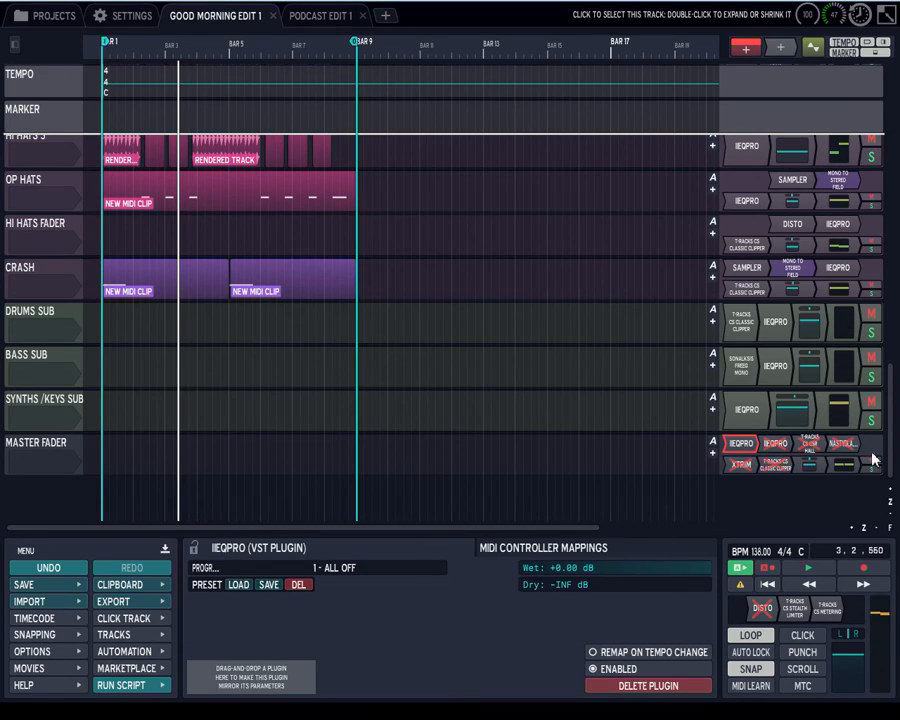
Step: Review the QUAD BASS track's destination and its volume and pan settings
{"action": "left_click_drag", "start_coordinate": [888, 464], "coordinate": [892, 179]}
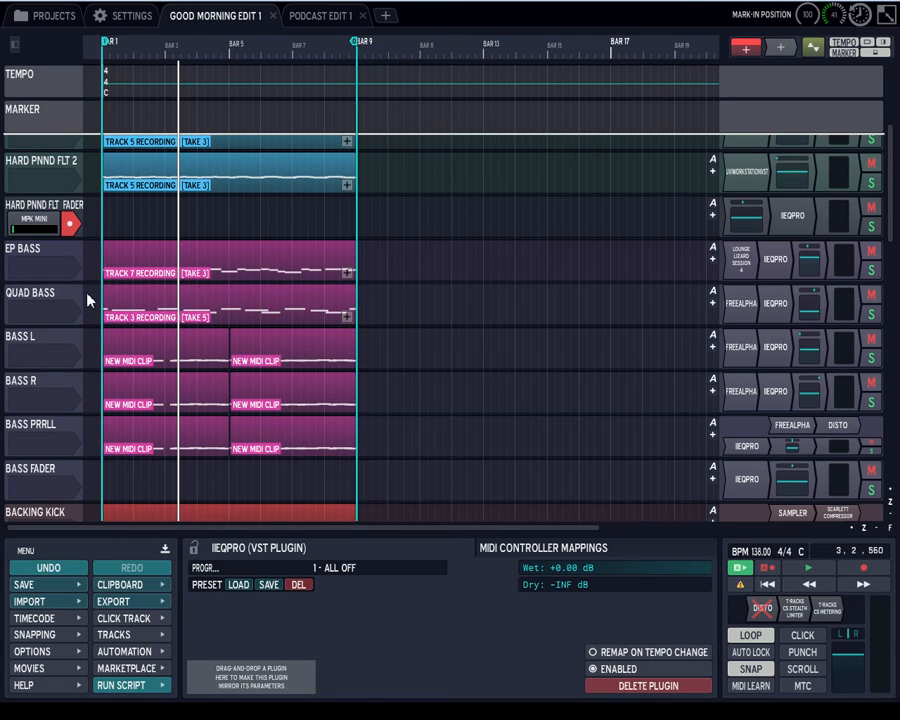
{"action": "left_click", "coordinate": [50, 302]}
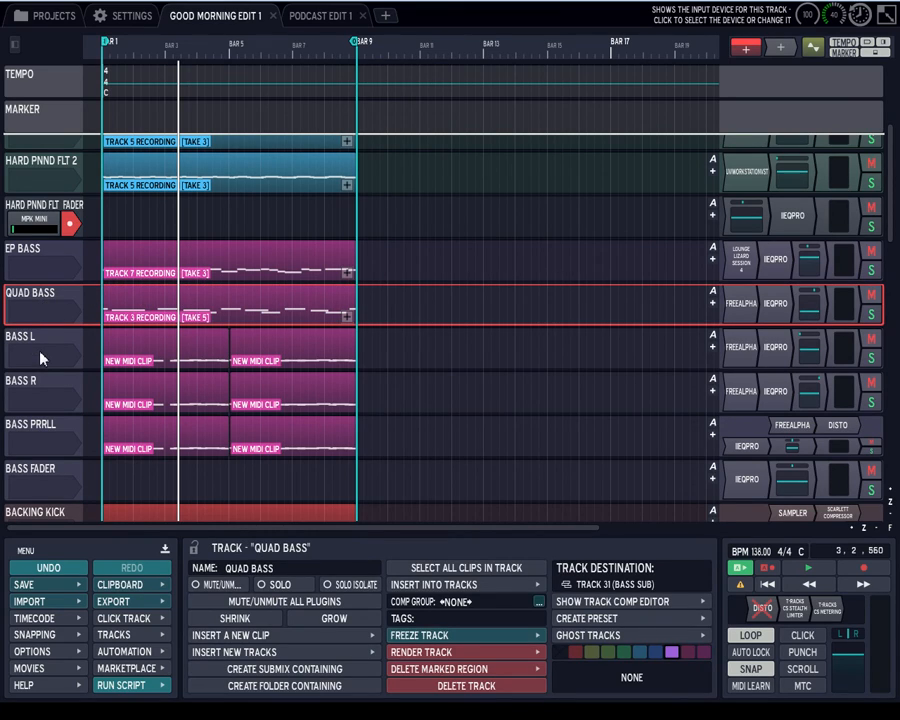
{"action": "left_click", "coordinate": [790, 303]}
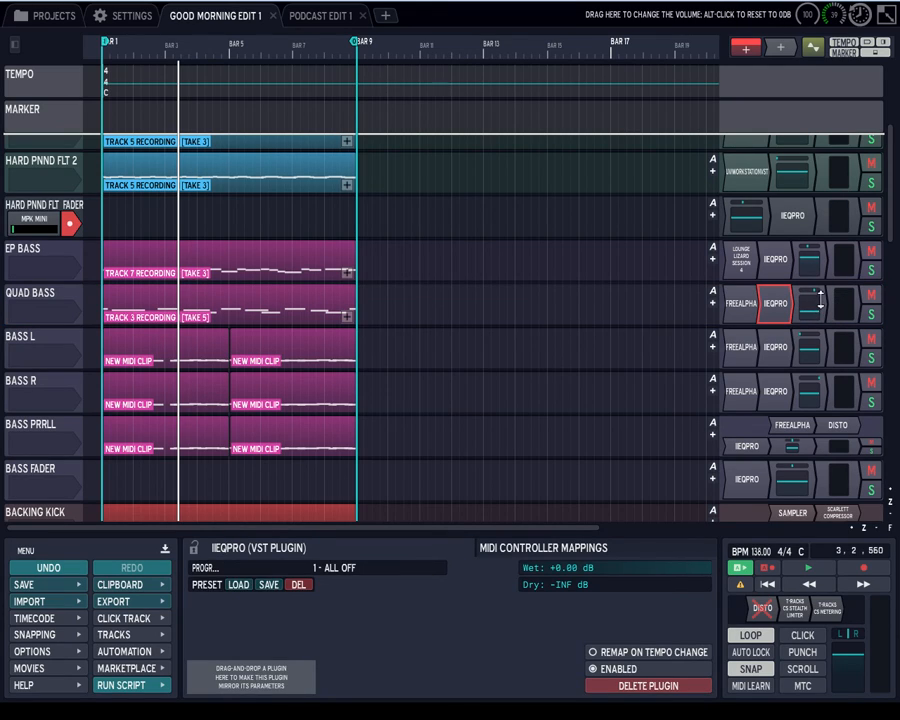
{"action": "left_click", "coordinate": [803, 305]}
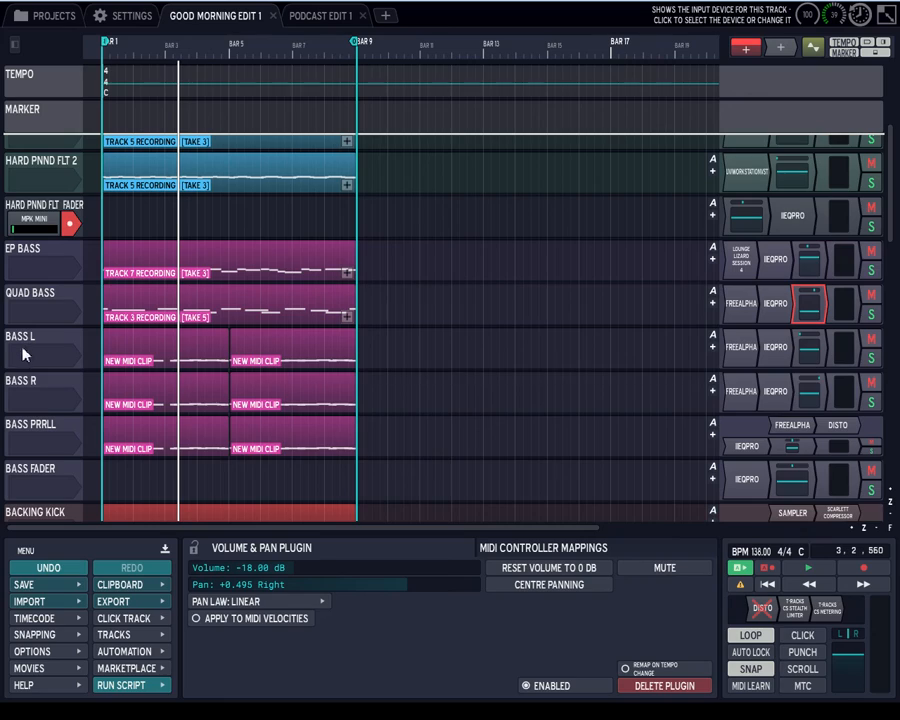
Step: Check the BASS PRRLL track's destination and inspect the IIEQPRO settings on BASS R, BASS L and QUAD BASS
{"action": "left_click", "coordinate": [28, 427]}
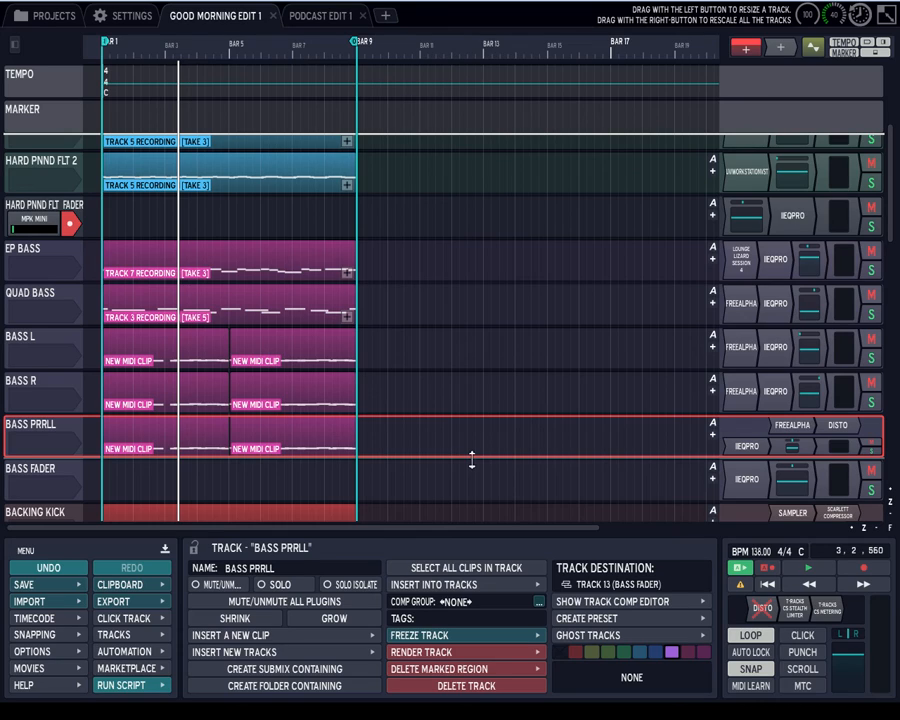
{"action": "left_click", "coordinate": [784, 404]}
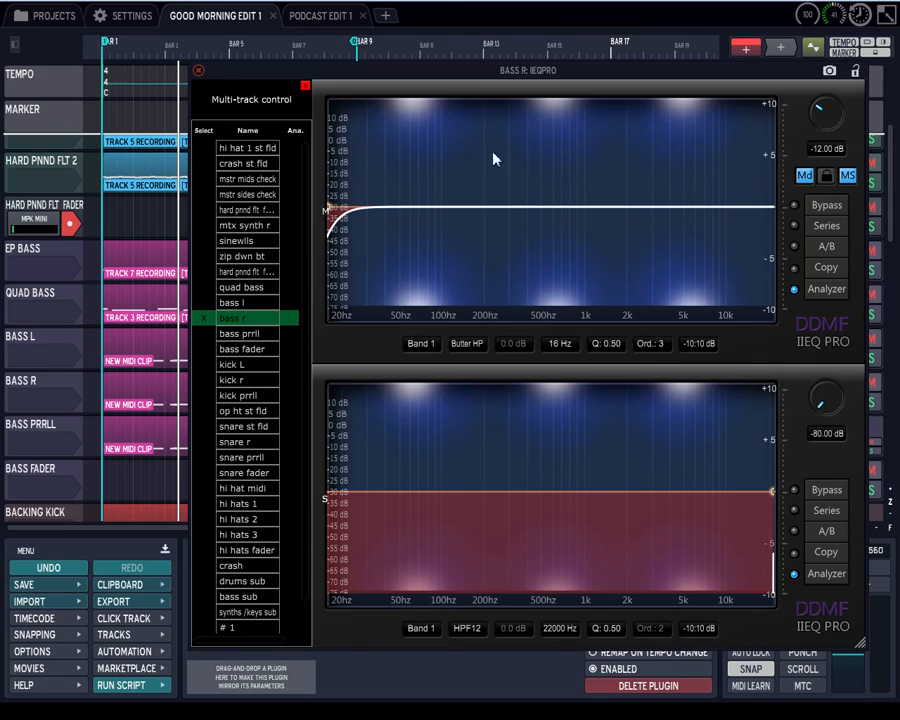
{"action": "left_click", "coordinate": [199, 70]}
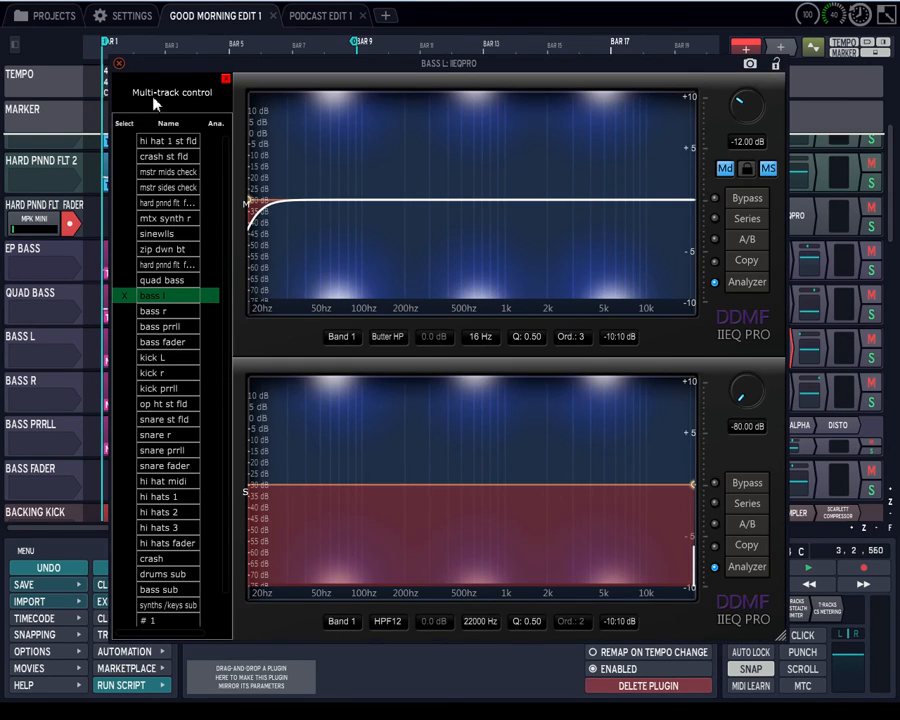
{"action": "left_click", "coordinate": [118, 64]}
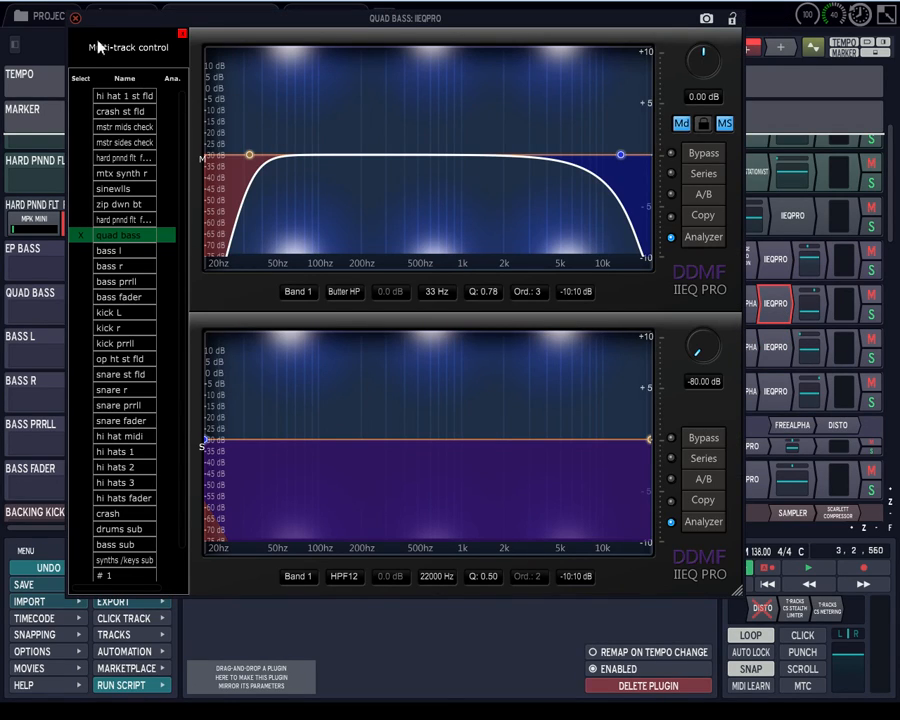
{"action": "left_click", "coordinate": [77, 16]}
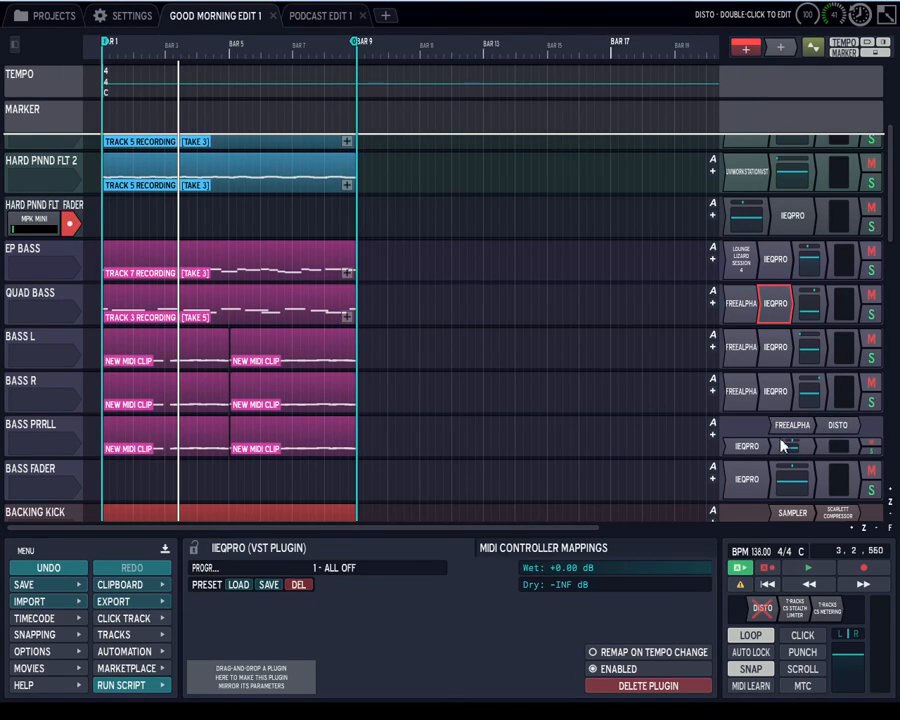
Step: Inspect the Disto settings on BASS PRRLL and the SDC compressor settings on BACKING KICK, closing each plugin window
{"action": "double_click", "coordinate": [843, 428]}
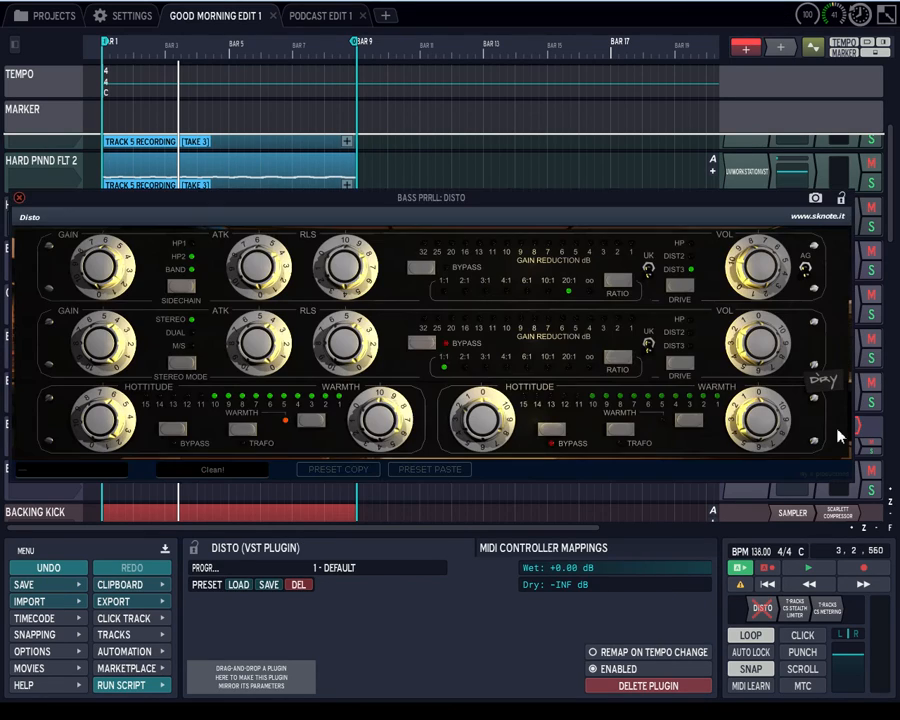
{"action": "left_click", "coordinate": [18, 198]}
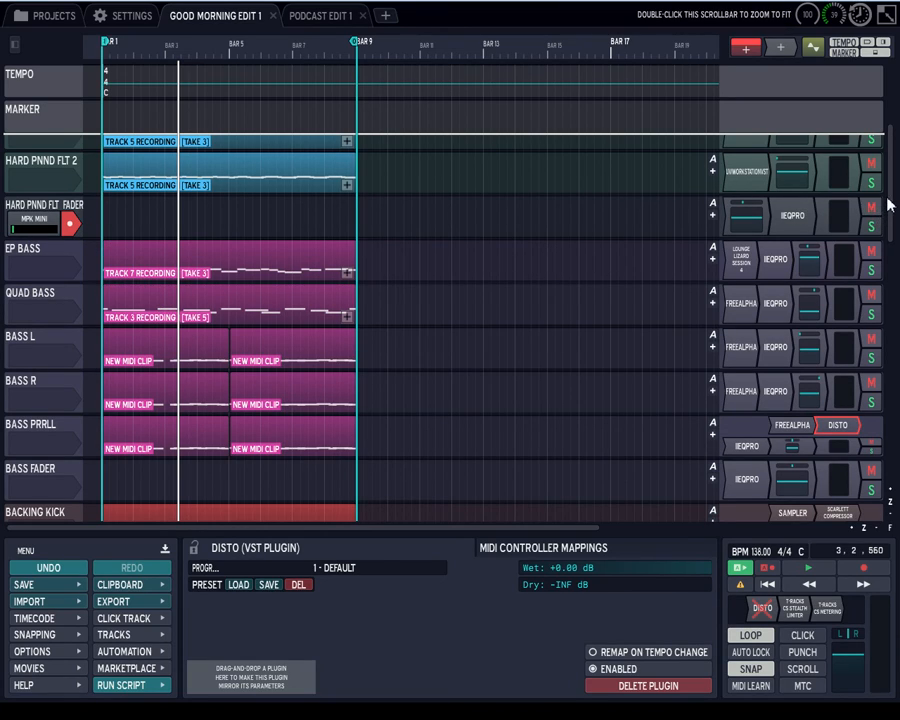
{"action": "left_click_drag", "start_coordinate": [890, 200], "coordinate": [891, 245]}
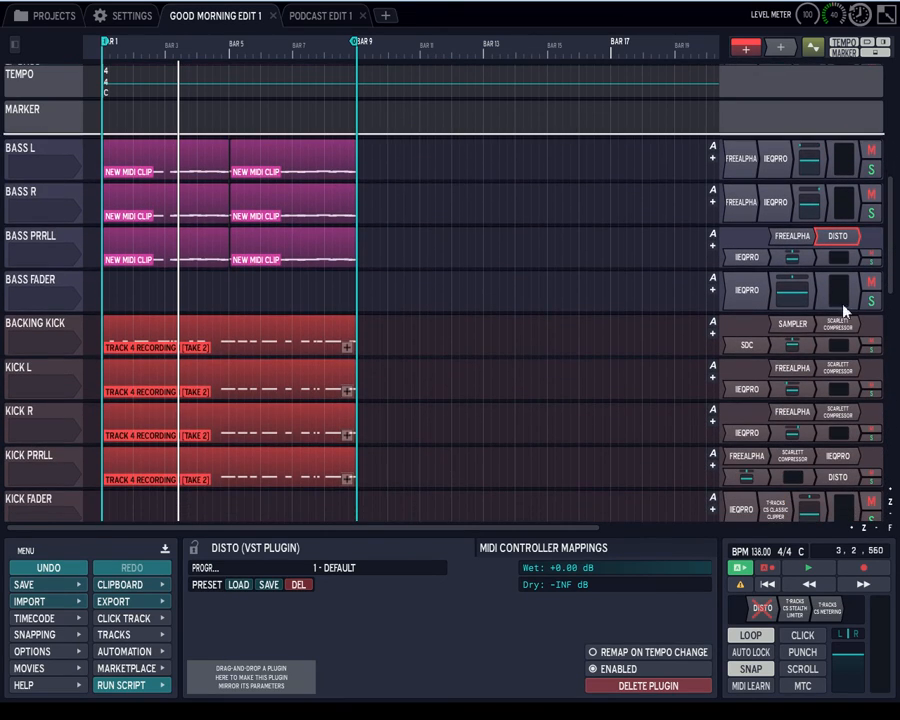
{"action": "double_click", "coordinate": [752, 346]}
{"action": "left_click_drag", "start_coordinate": [461, 75], "coordinate": [642, 85]}
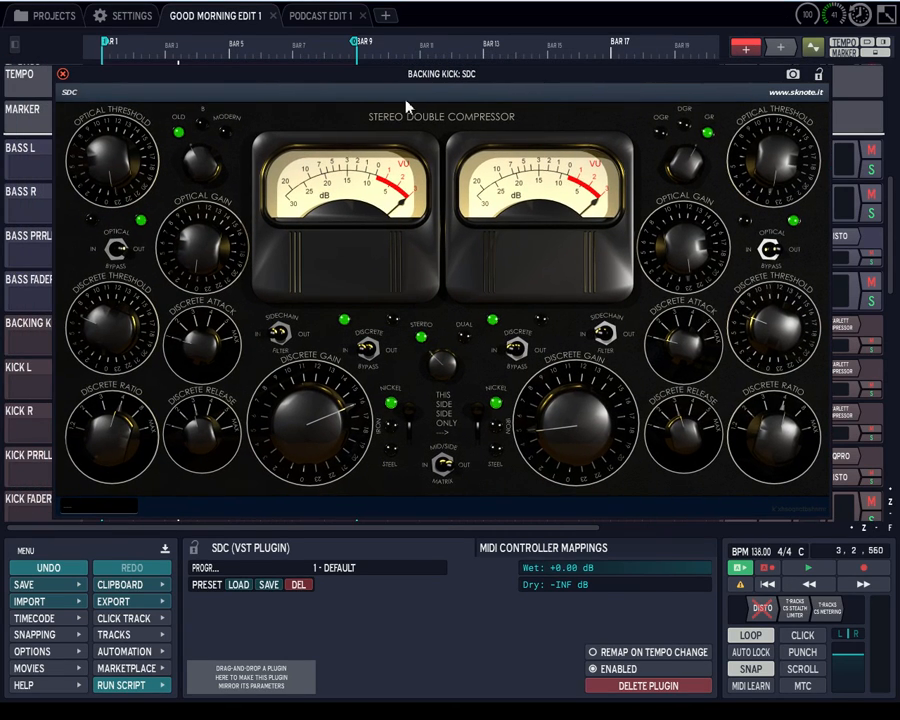
{"action": "left_click", "coordinate": [62, 75]}
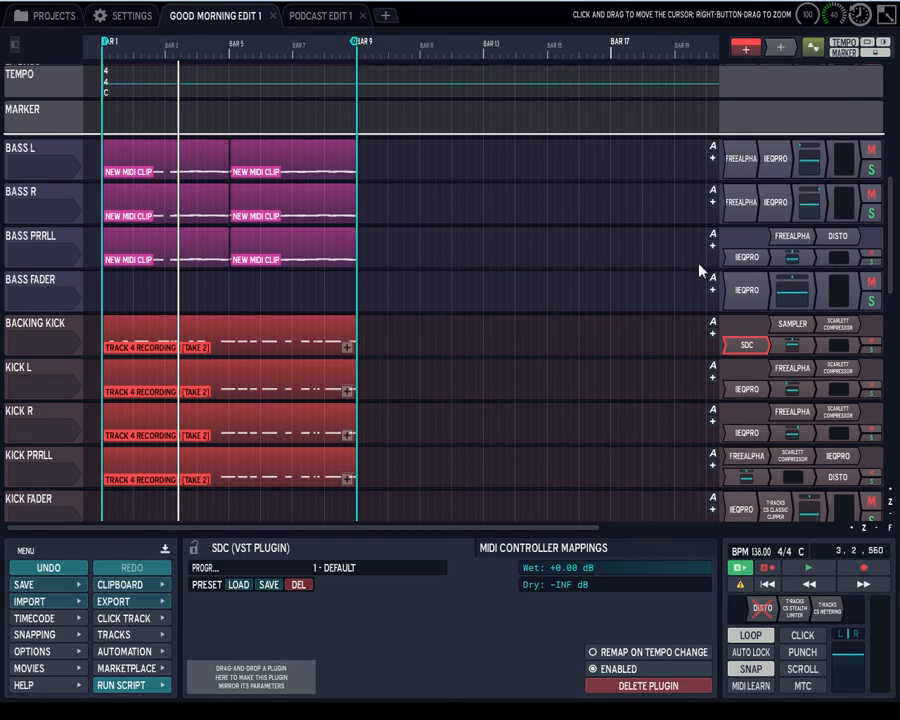
Step: Inspect the XTRIM plugin on the MASTER FADER track and close its window
{"action": "left_click_drag", "start_coordinate": [890, 290], "coordinate": [890, 505]}
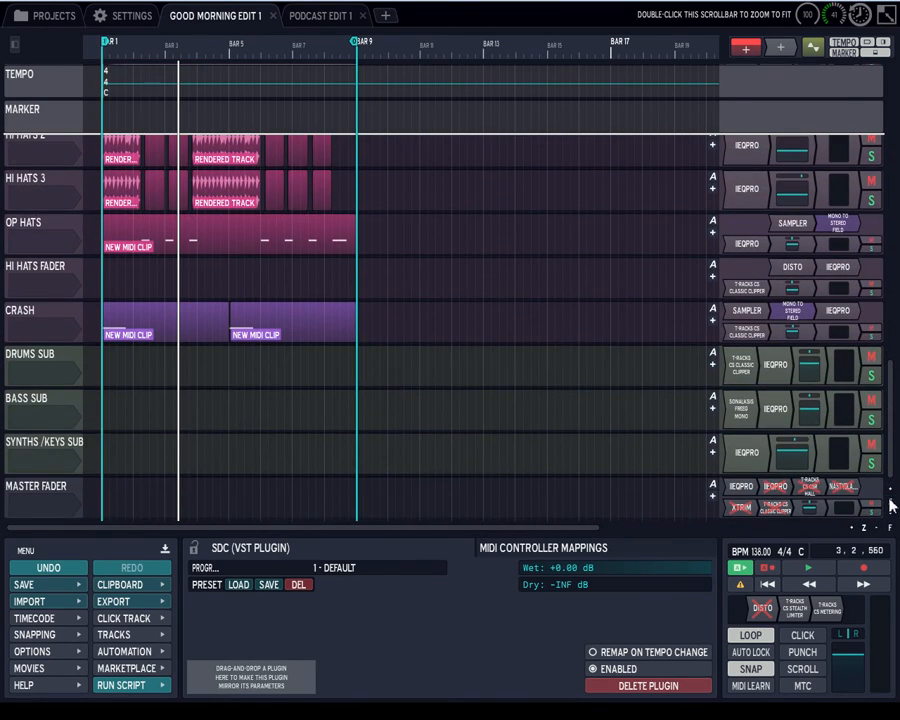
{"action": "double_click", "coordinate": [743, 510]}
{"action": "left_click_drag", "start_coordinate": [87, 75], "coordinate": [585, 75]}
{"action": "left_click", "coordinate": [409, 58]}
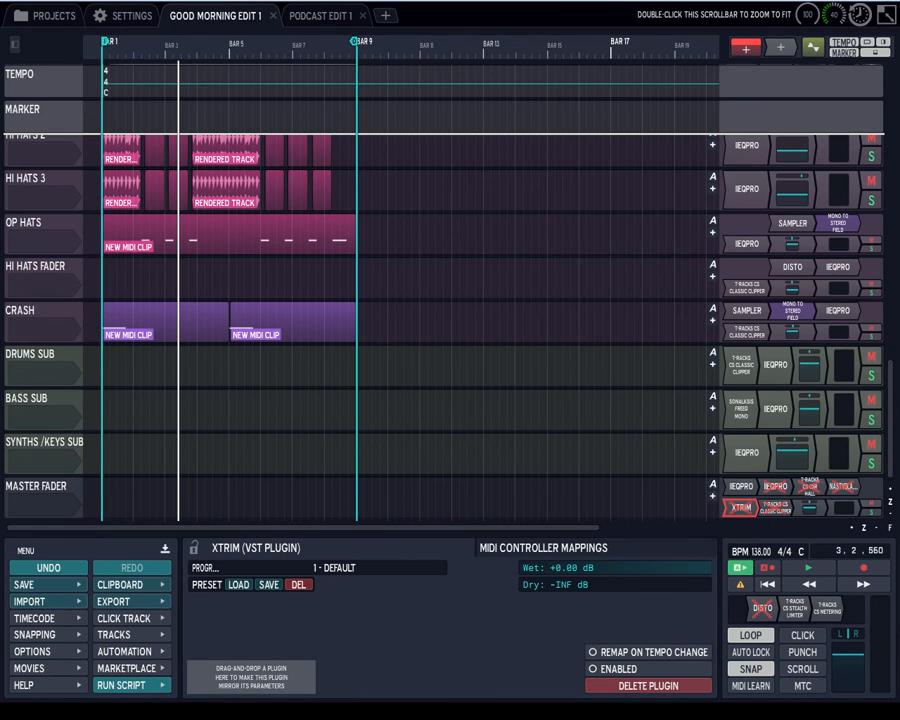
Step: Open the BACKING KICK MIDI clip for note editing, examine the kick notes' timing around bar 4, and return the playhead to the start
{"action": "scroll", "coordinate": [888, 435], "scroll_direction": "up", "scroll_amount": 15}
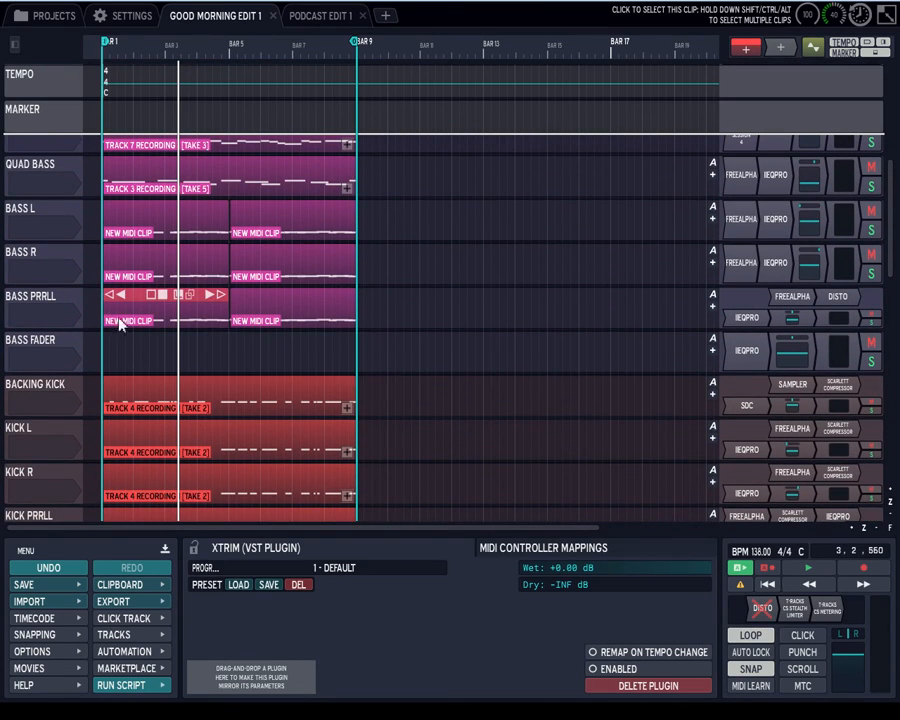
{"action": "scroll", "coordinate": [70, 385], "scroll_direction": "down", "scroll_amount": 1}
{"action": "scroll", "coordinate": [68, 385], "scroll_direction": "down", "scroll_amount": 2}
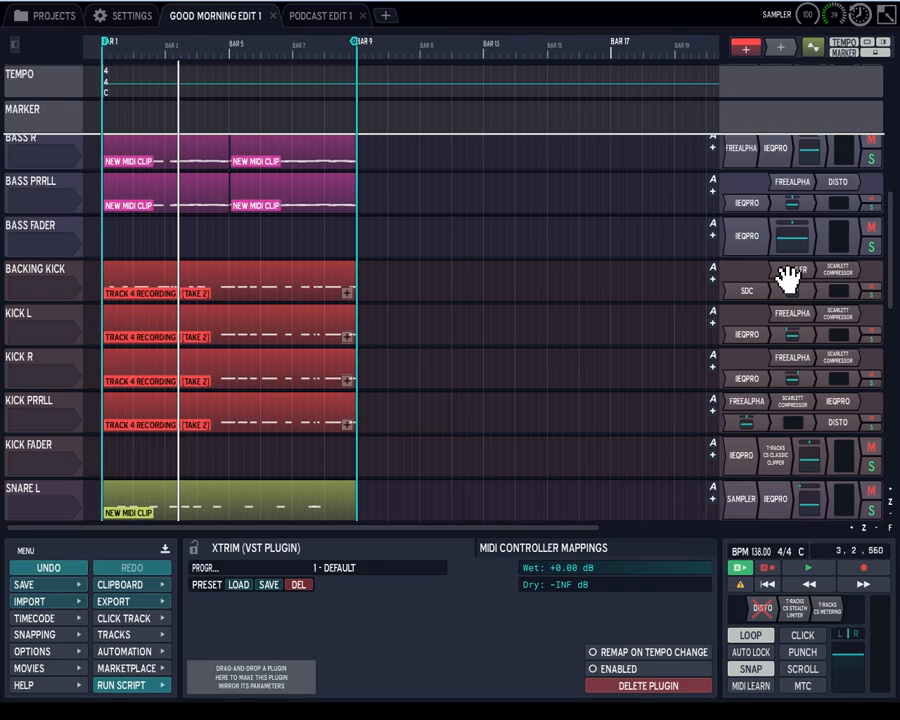
{"action": "scroll", "coordinate": [250, 280], "scroll_direction": "up", "scroll_amount": 4}
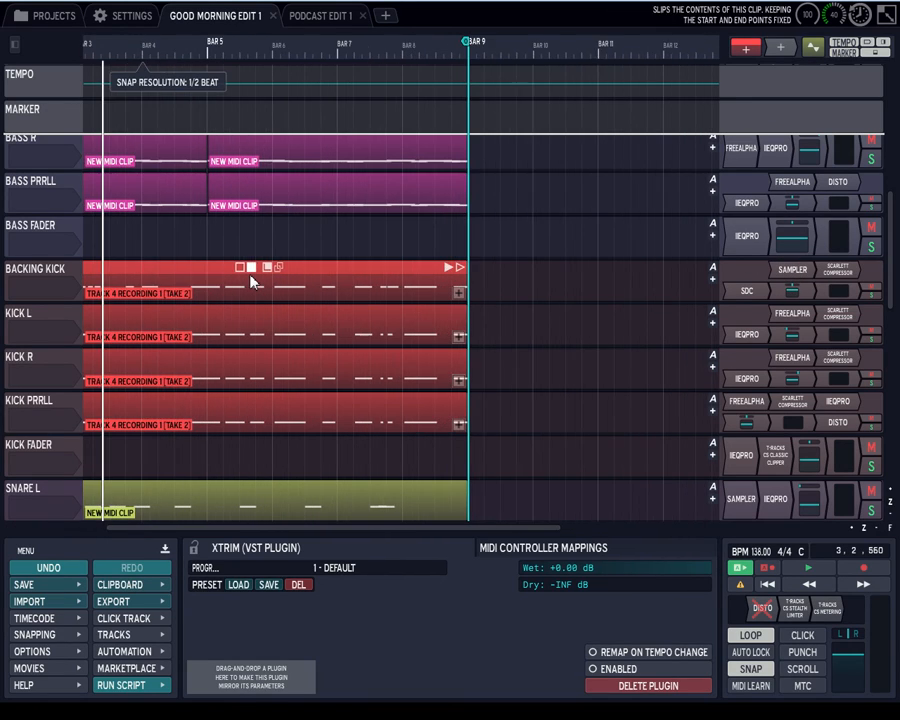
{"action": "double_click", "coordinate": [257, 279]}
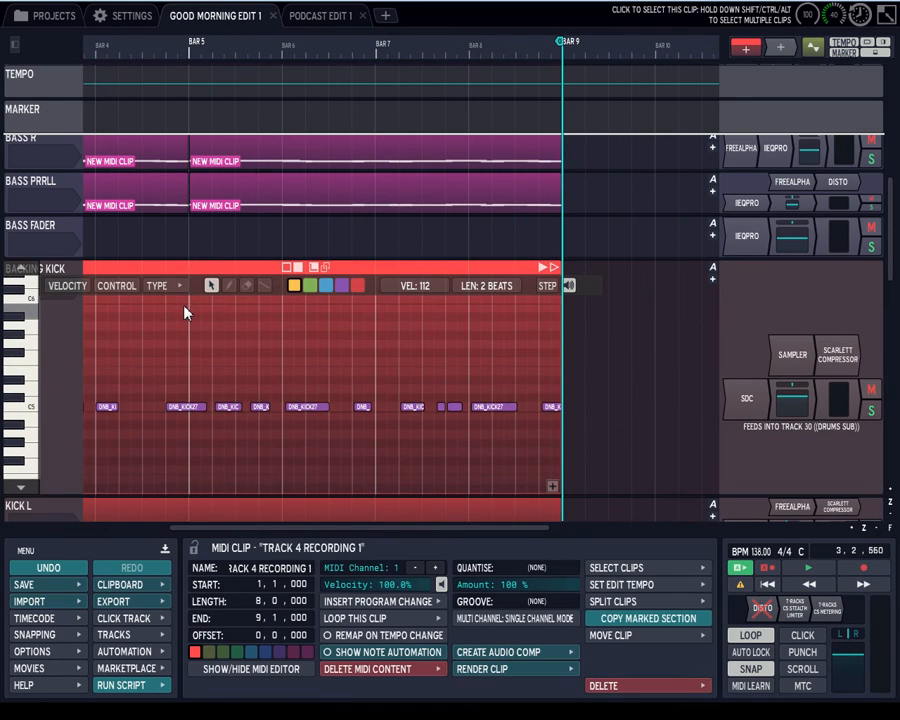
{"action": "scroll", "coordinate": [158, 287], "scroll_direction": "up", "scroll_amount": 4}
{"action": "scroll", "coordinate": [158, 287], "scroll_direction": "up", "scroll_amount": 4}
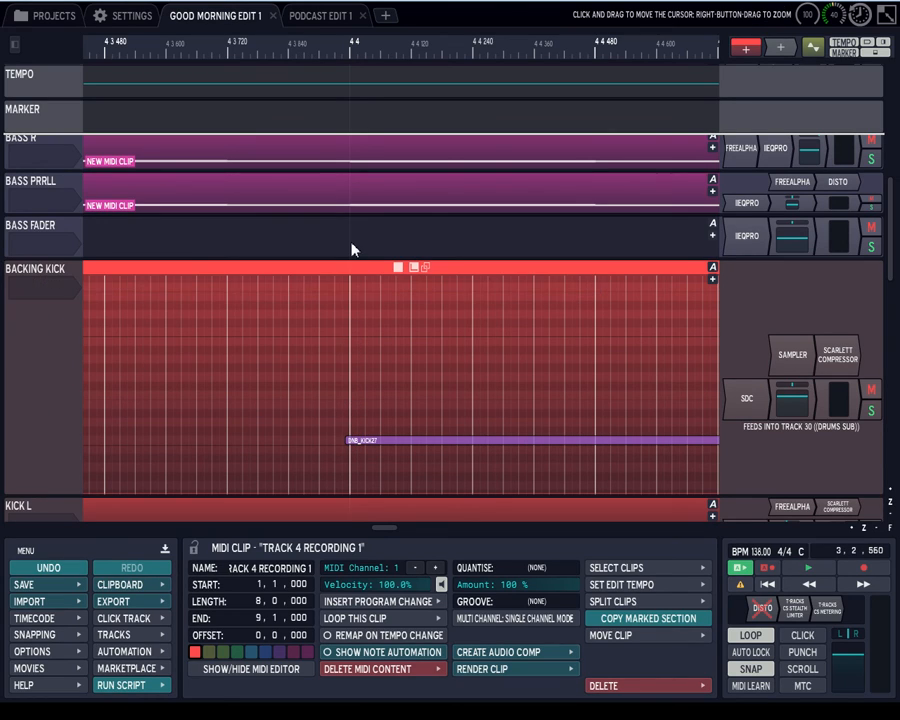
{"action": "scroll", "coordinate": [351, 249], "scroll_direction": "down", "scroll_amount": 8}
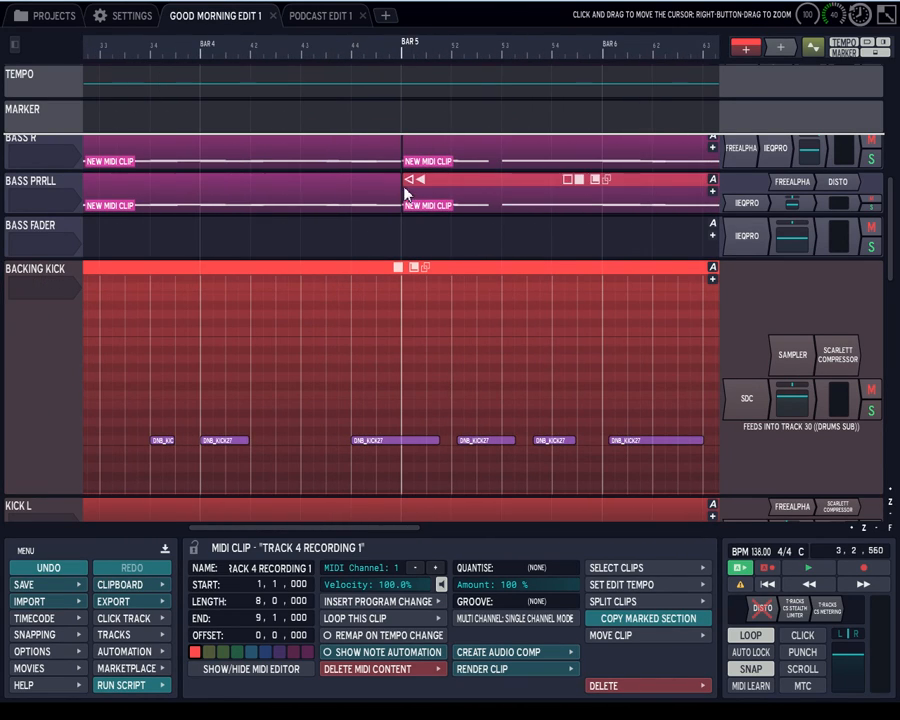
{"action": "scroll", "coordinate": [380, 237], "scroll_direction": "down", "scroll_amount": 2}
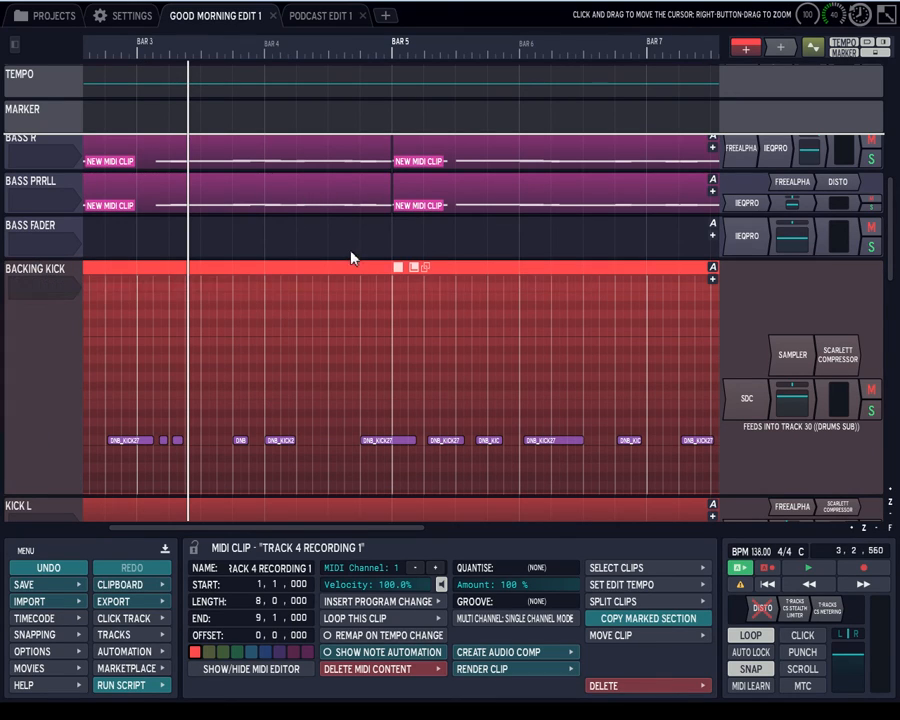
{"action": "scroll", "coordinate": [353, 254], "scroll_direction": "down", "scroll_amount": 3}
{"action": "key", "text": "Home"}
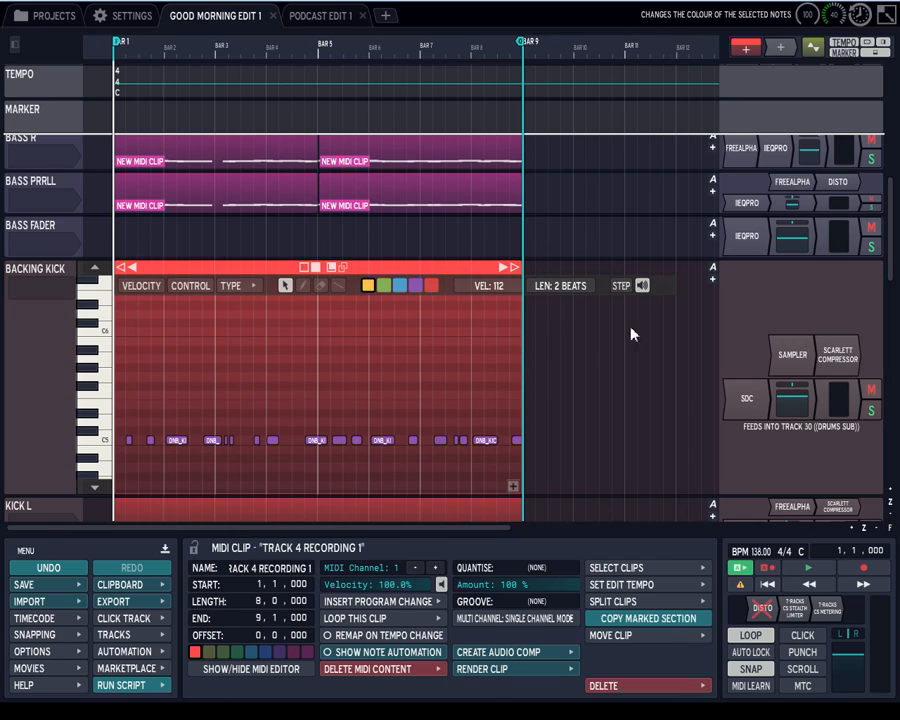
Step: Check which track SNARE R is routed to
{"action": "left_click_drag", "start_coordinate": [890, 280], "coordinate": [897, 350]}
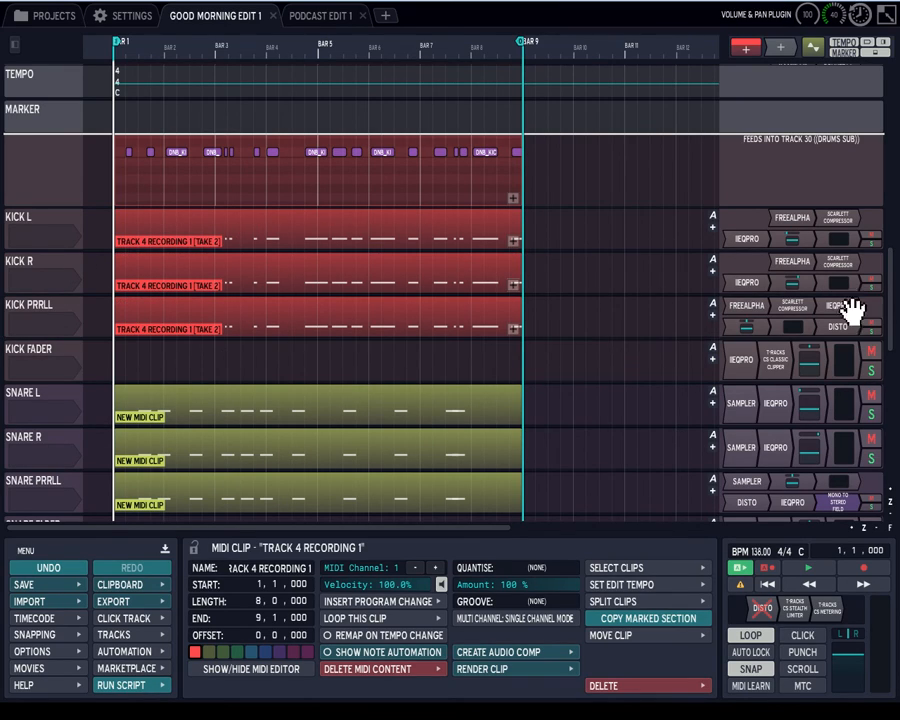
{"action": "scroll", "coordinate": [895, 367], "scroll_direction": "down", "scroll_amount": 4}
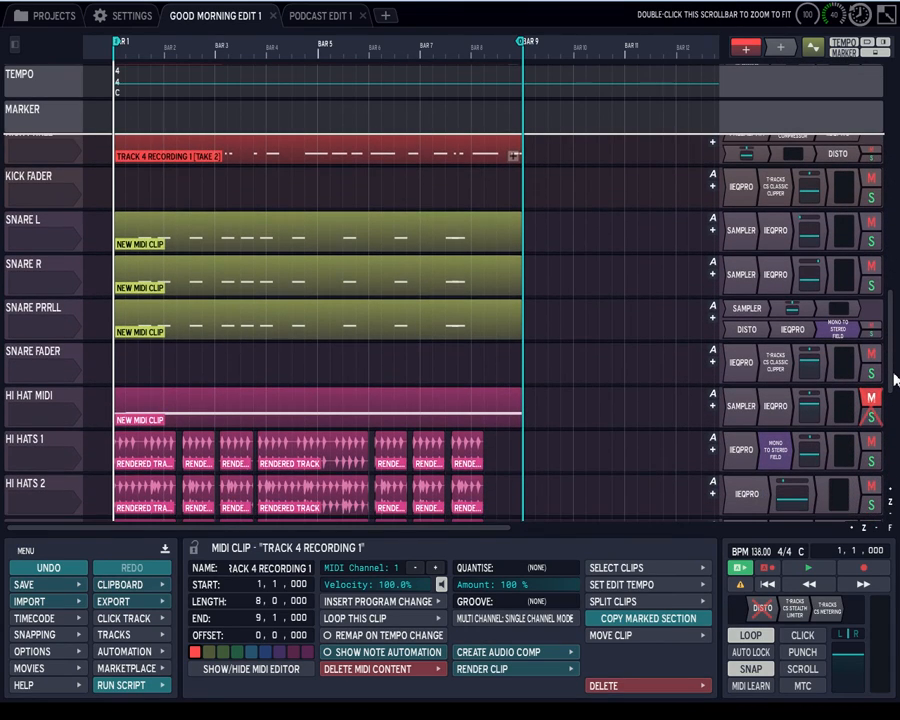
{"action": "scroll", "coordinate": [895, 372], "scroll_direction": "up", "scroll_amount": 1}
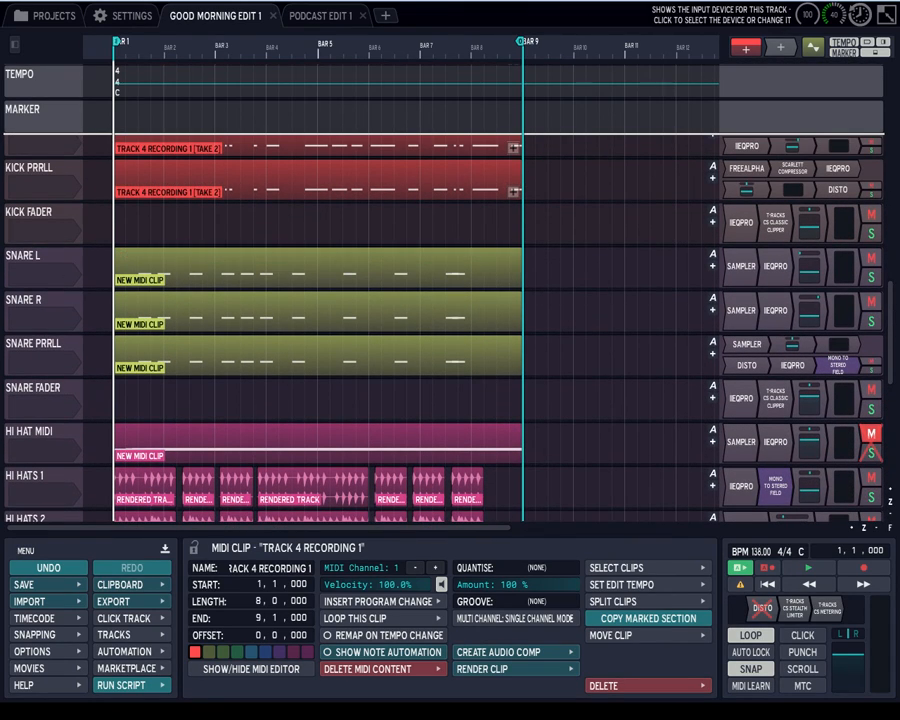
{"action": "left_click", "coordinate": [20, 278]}
{"action": "left_click", "coordinate": [24, 304]}
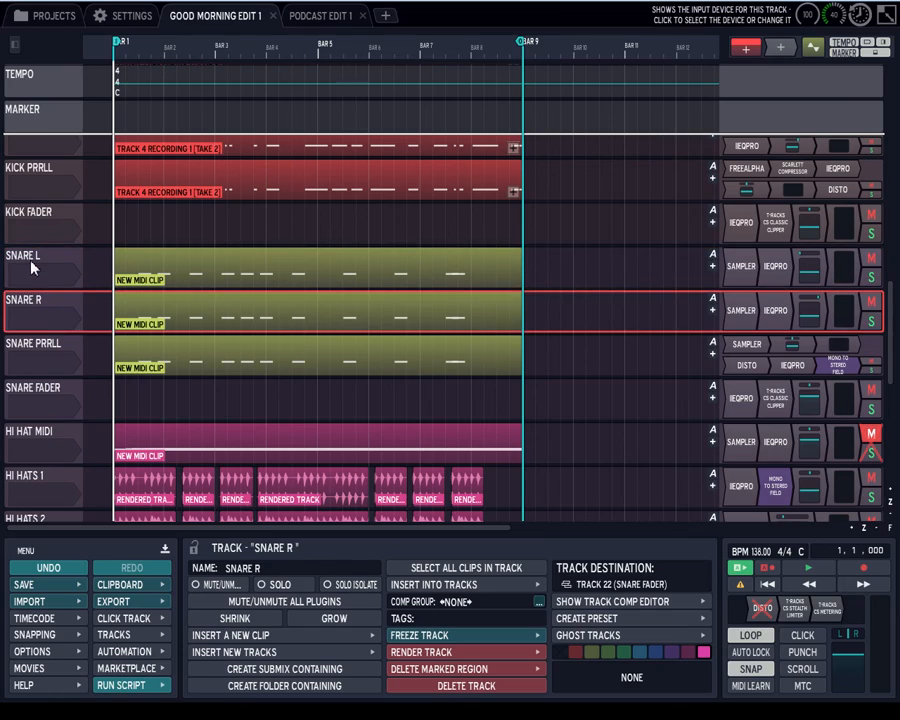
Step: Inspect the volume and pan settings of the SNARE R and SNARE L tracks
{"action": "left_click", "coordinate": [820, 300]}
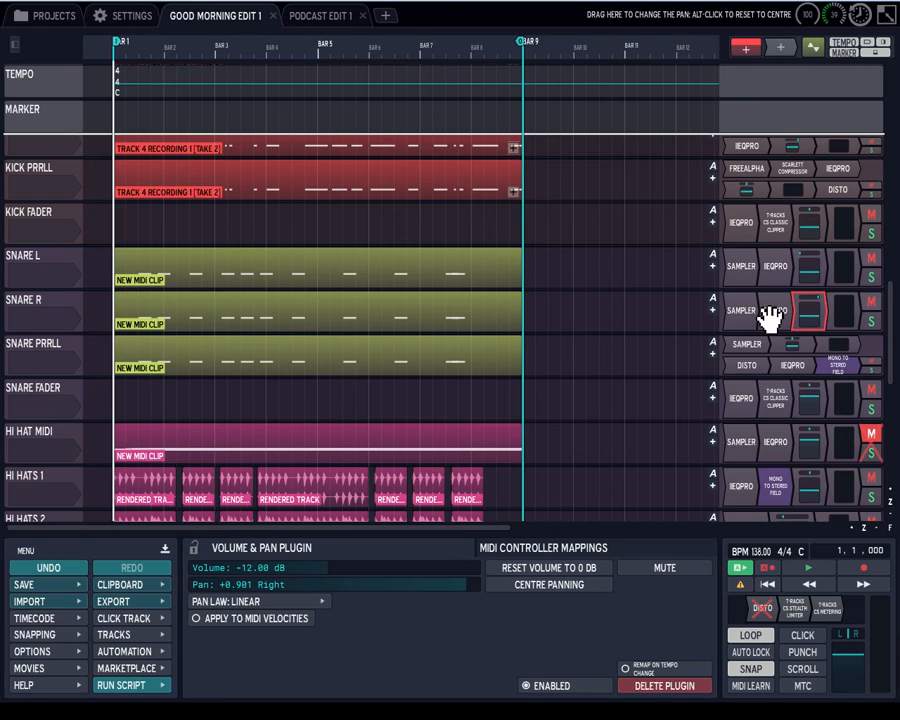
{"action": "left_click", "coordinate": [818, 294]}
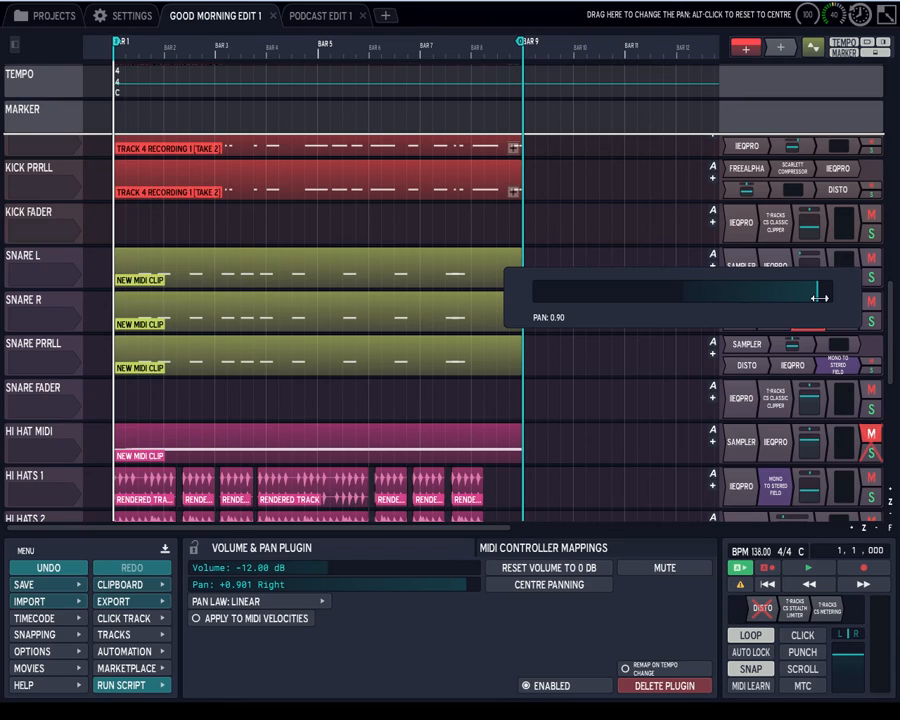
{"action": "left_click", "coordinate": [818, 297]}
{"action": "left_click_drag", "start_coordinate": [812, 278], "coordinate": [573, 253]}
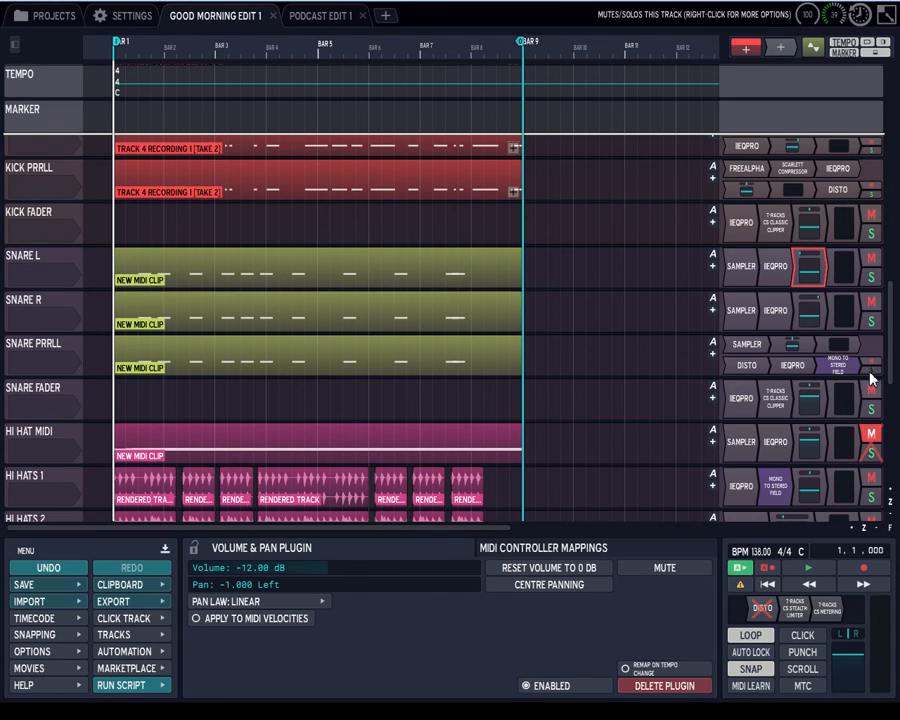
Step: Inspect the pan positions of the HI HATS FADER and CRASH tracks
{"action": "left_click_drag", "start_coordinate": [888, 362], "coordinate": [884, 435]}
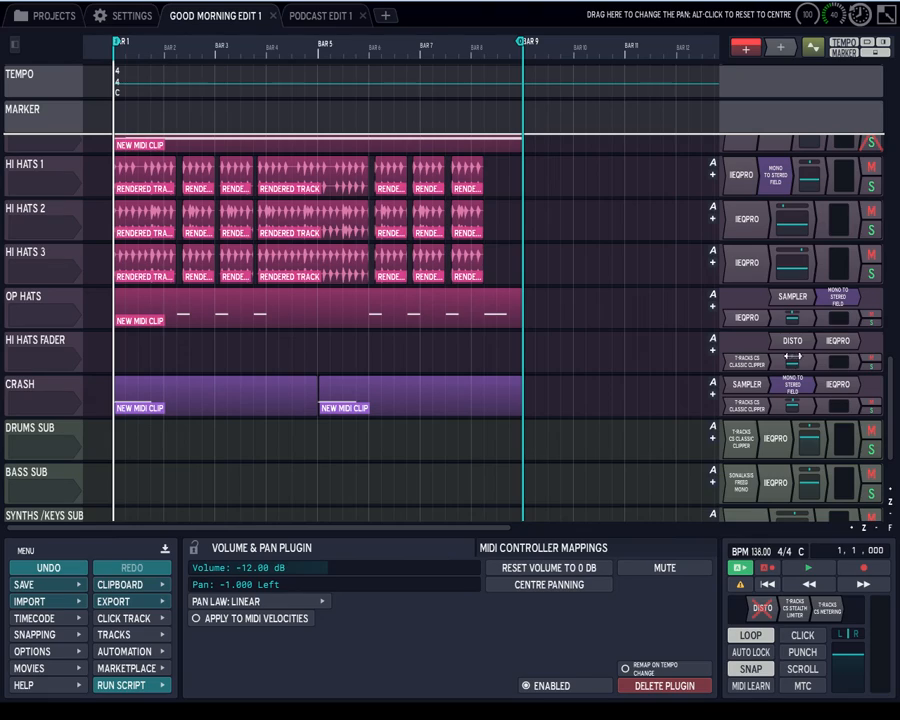
{"action": "left_click_drag", "start_coordinate": [792, 362], "coordinate": [714, 354]}
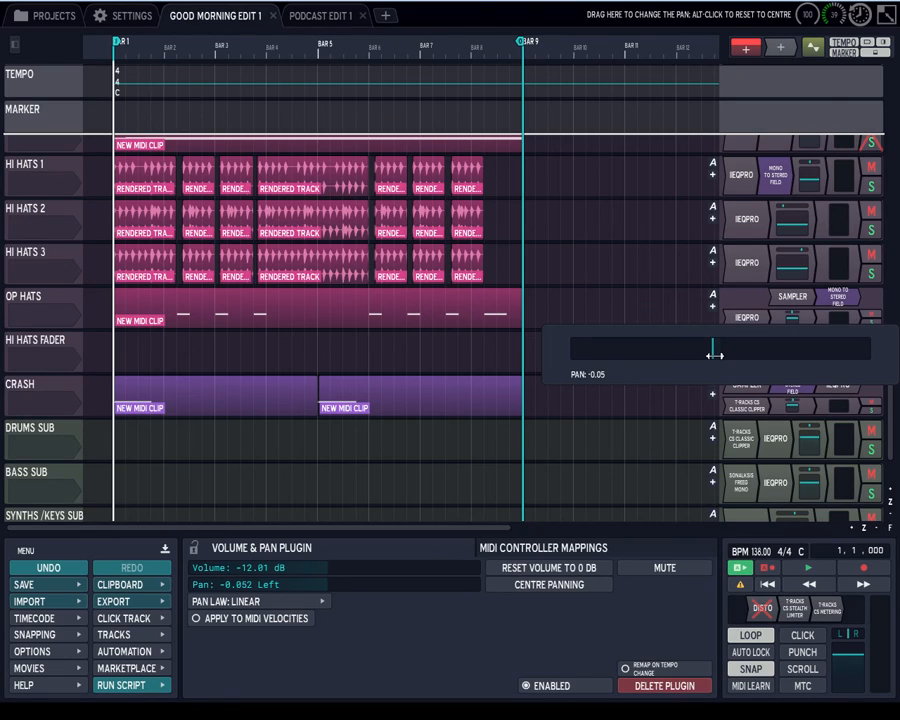
{"action": "left_click", "coordinate": [795, 404]}
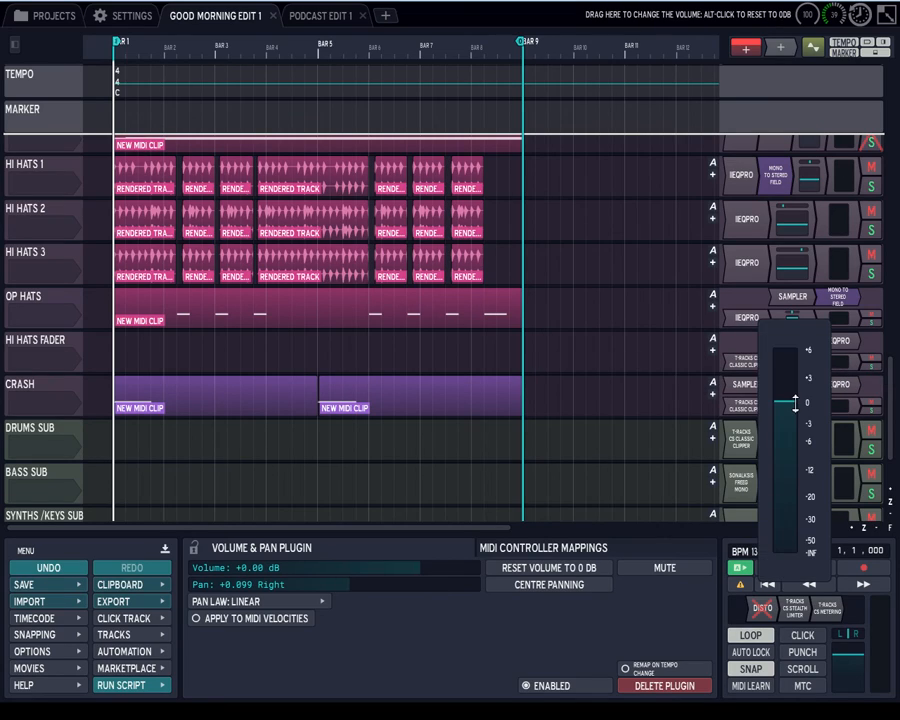
{"action": "left_click_drag", "start_coordinate": [795, 404], "coordinate": [736, 400]}
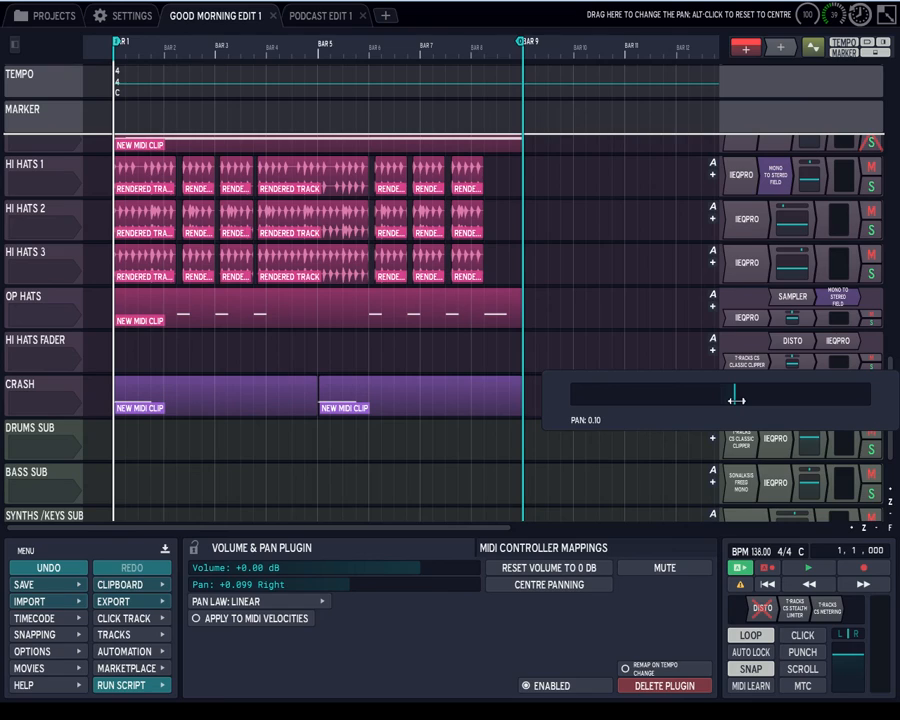
{"action": "left_click_drag", "start_coordinate": [736, 400], "coordinate": [736, 400]}
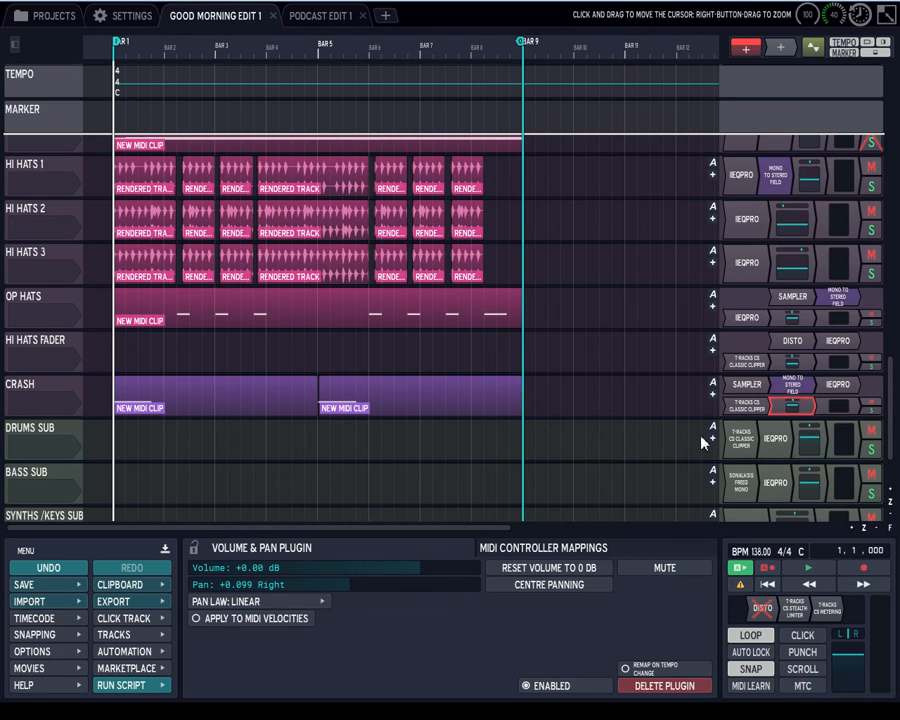
Step: Check the destinations of the BASS SUB and SYNTHS /KEYS SUB tracks and inspect the pan of SYNTHS /KEYS SUB
{"action": "scroll", "coordinate": [18, 434], "scroll_direction": "down", "scroll_amount": 4}
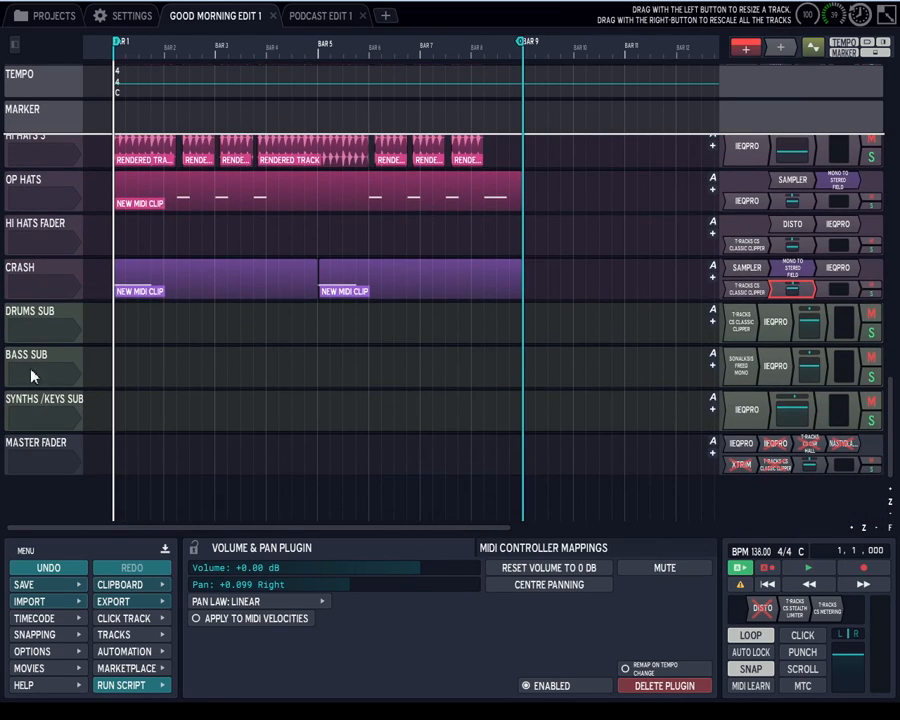
{"action": "left_click", "coordinate": [40, 366]}
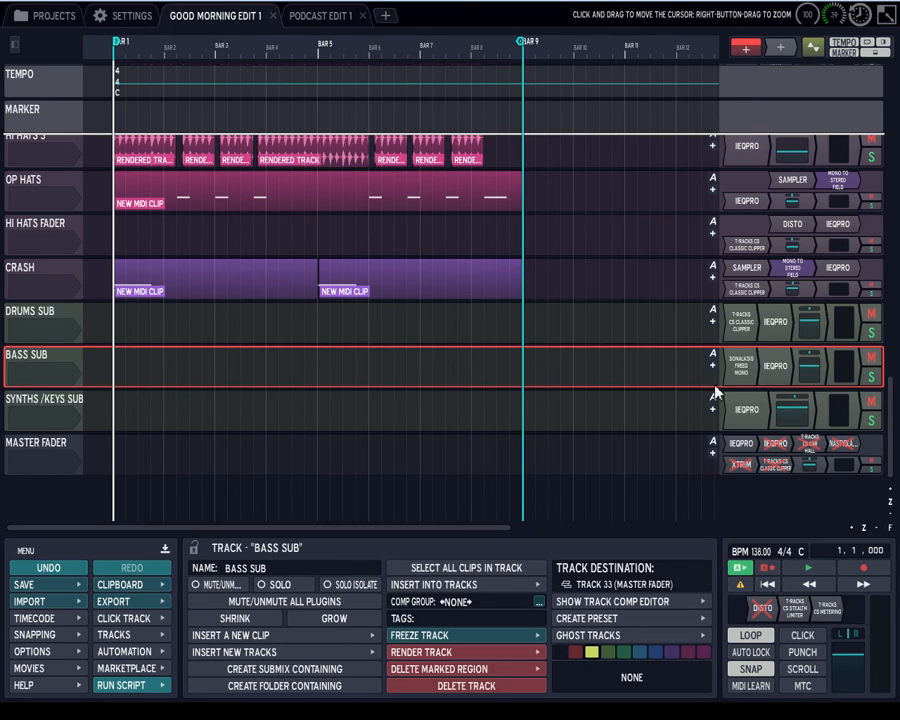
{"action": "left_click", "coordinate": [13, 403]}
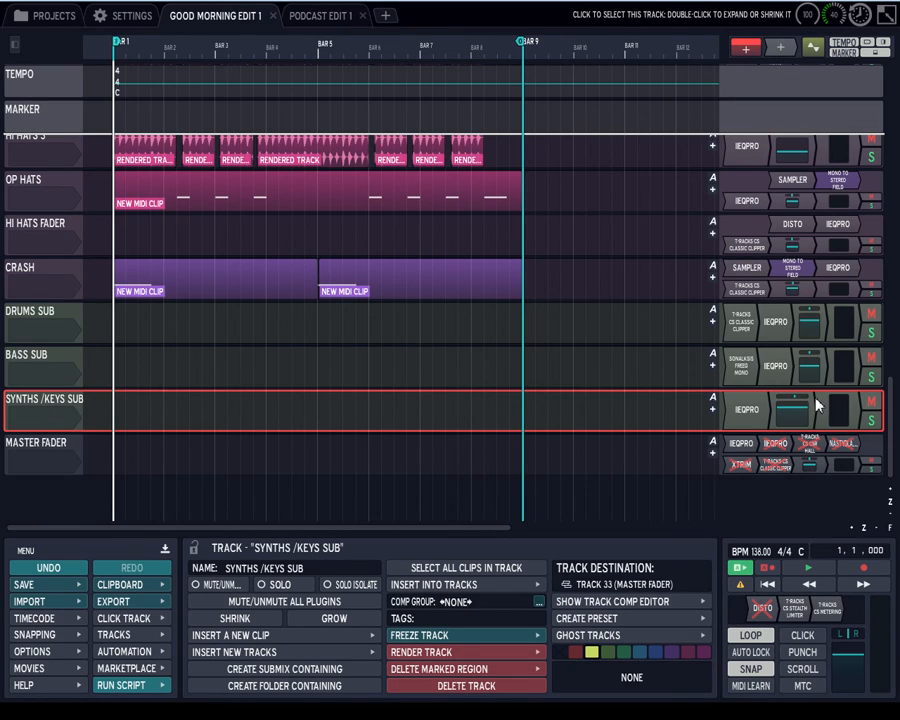
{"action": "left_click_drag", "start_coordinate": [794, 397], "coordinate": [746, 395]}
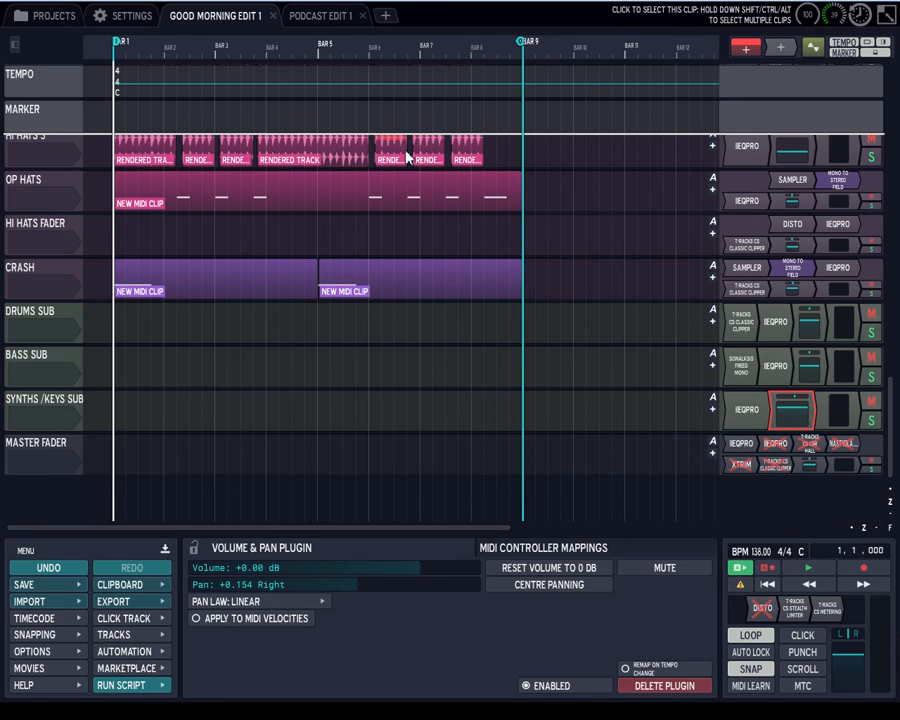
Step: Check the MTX SYNTH L track's destination and inspect the IIEQPRO settings on MTX SYNTH L and MTX SYNTH R, closing each window
{"action": "left_click_drag", "start_coordinate": [888, 452], "coordinate": [897, 78]}
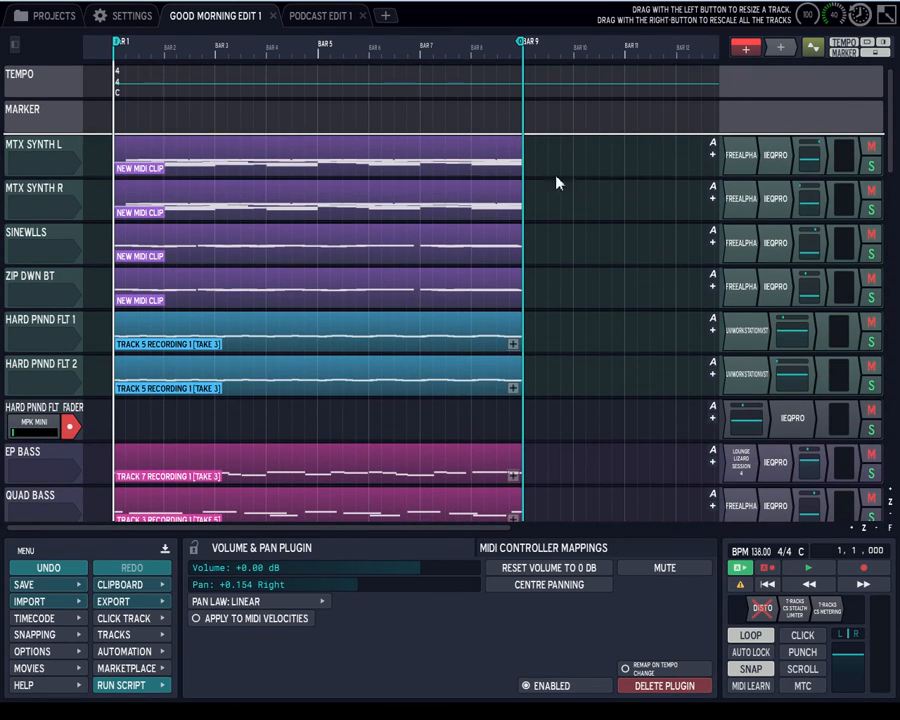
{"action": "left_click", "coordinate": [22, 148]}
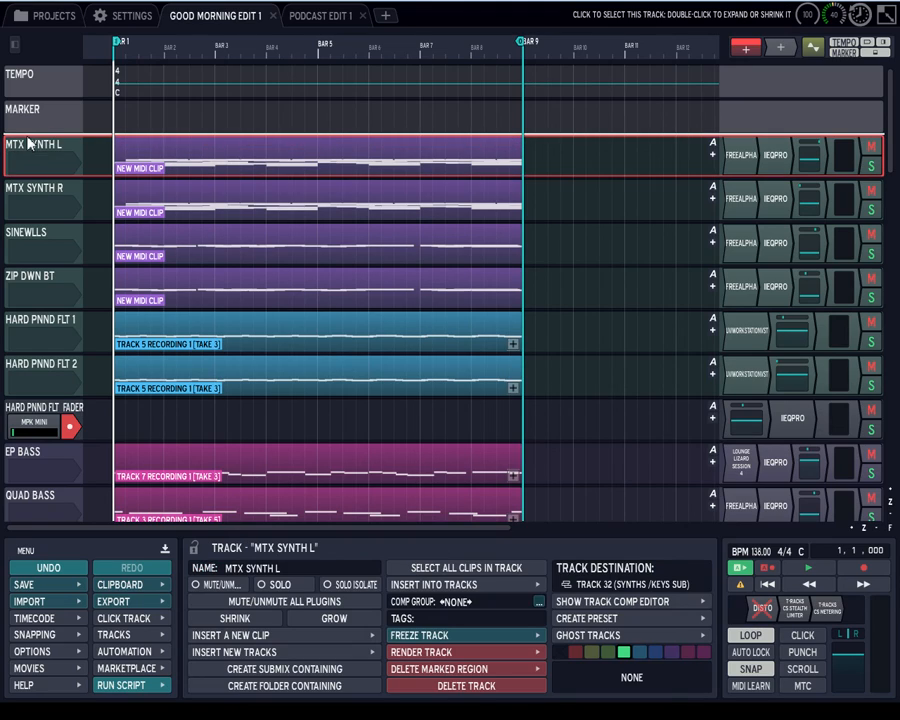
{"action": "double_click", "coordinate": [780, 162]}
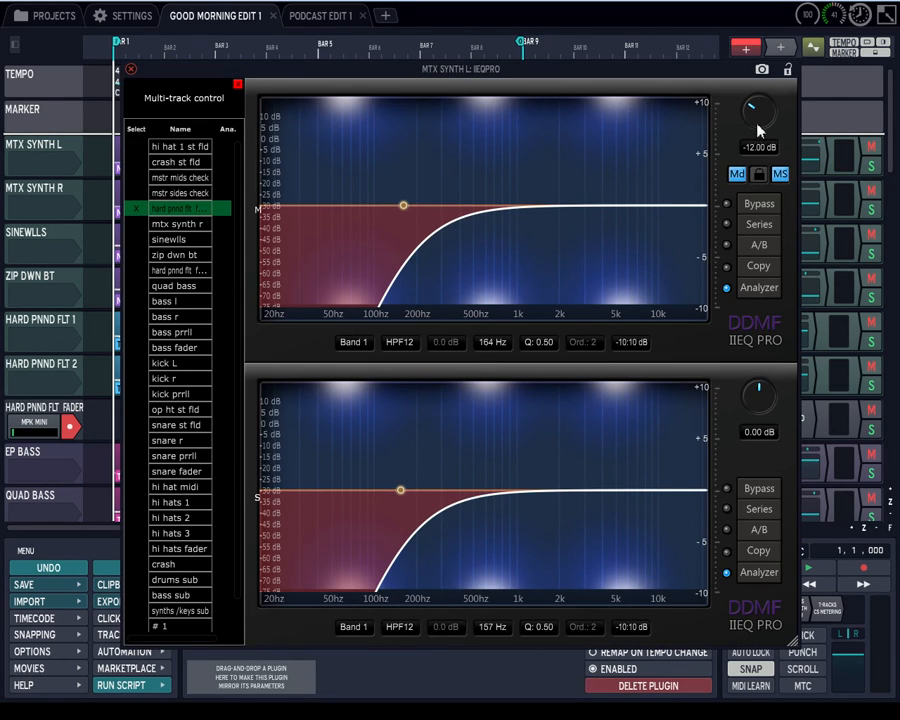
{"action": "left_click_drag", "start_coordinate": [641, 77], "coordinate": [587, 66]}
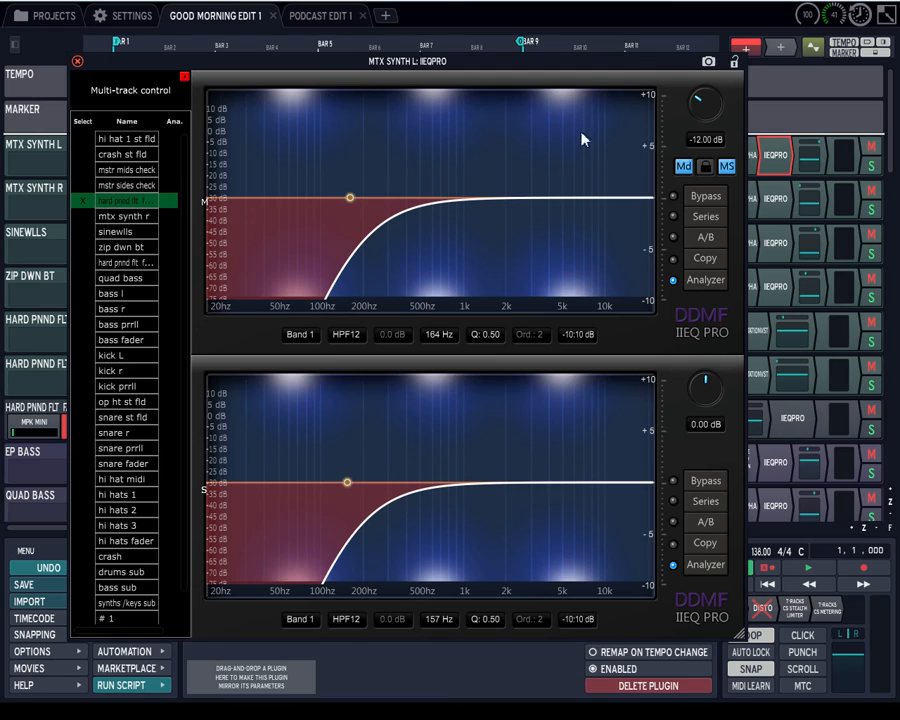
{"action": "left_click", "coordinate": [78, 61]}
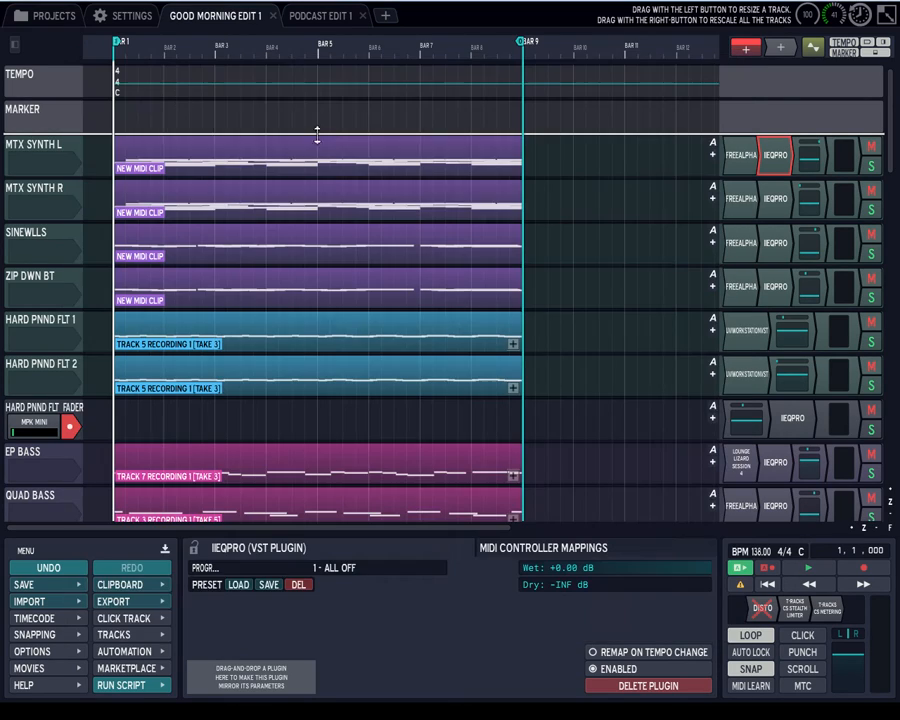
{"action": "left_click", "coordinate": [765, 205]}
{"action": "double_click", "coordinate": [762, 202]}
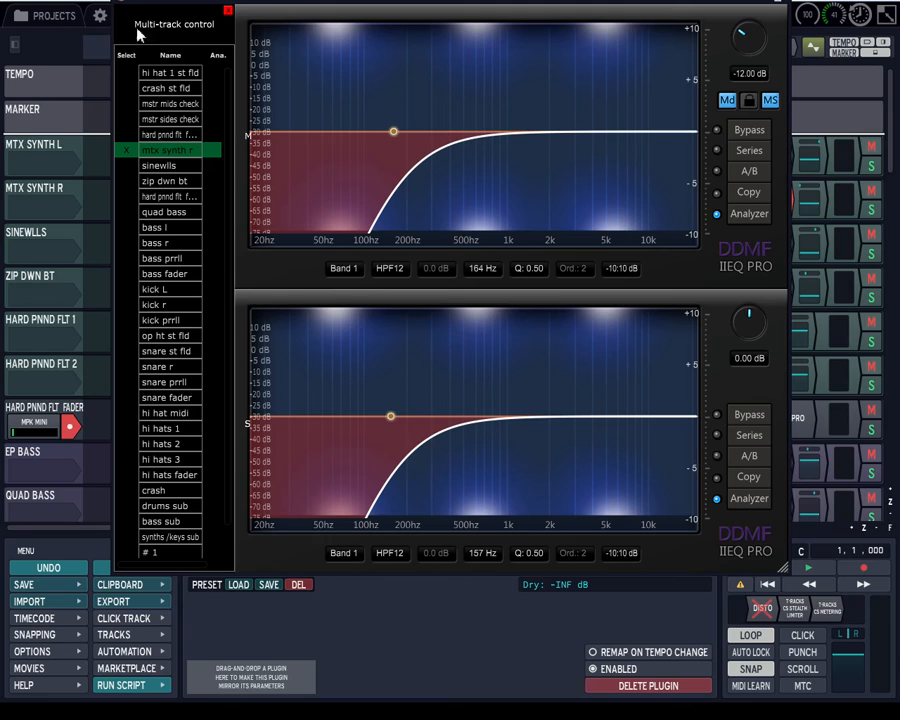
{"action": "left_click", "coordinate": [120, 3]}
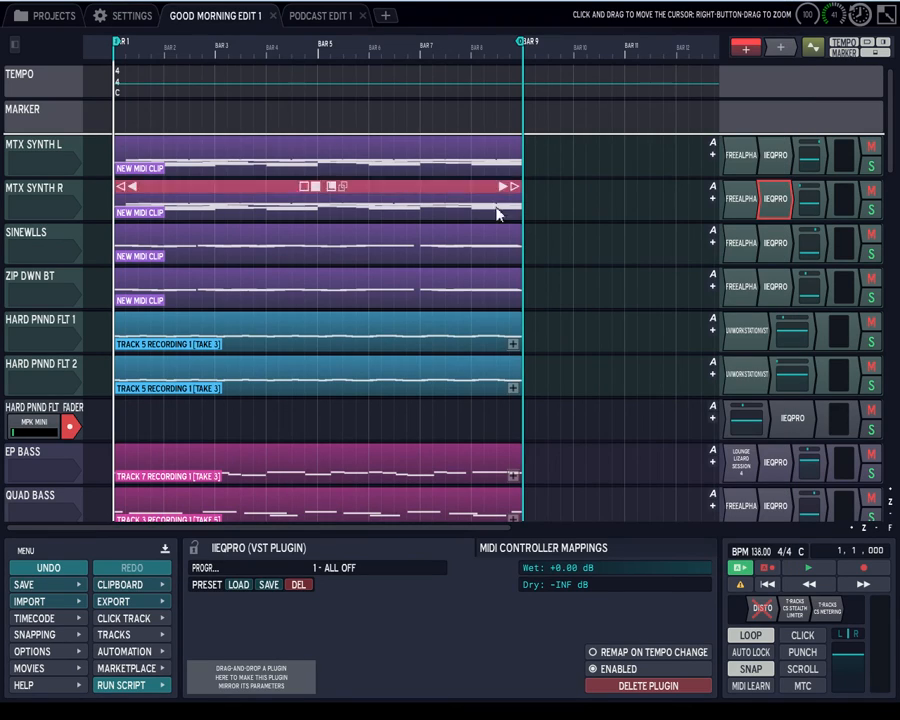
Step: Inspect the IIEQPRO settings on SINEWLLS and ZIP DWN BT, closing each plugin window
{"action": "left_click", "coordinate": [780, 253]}
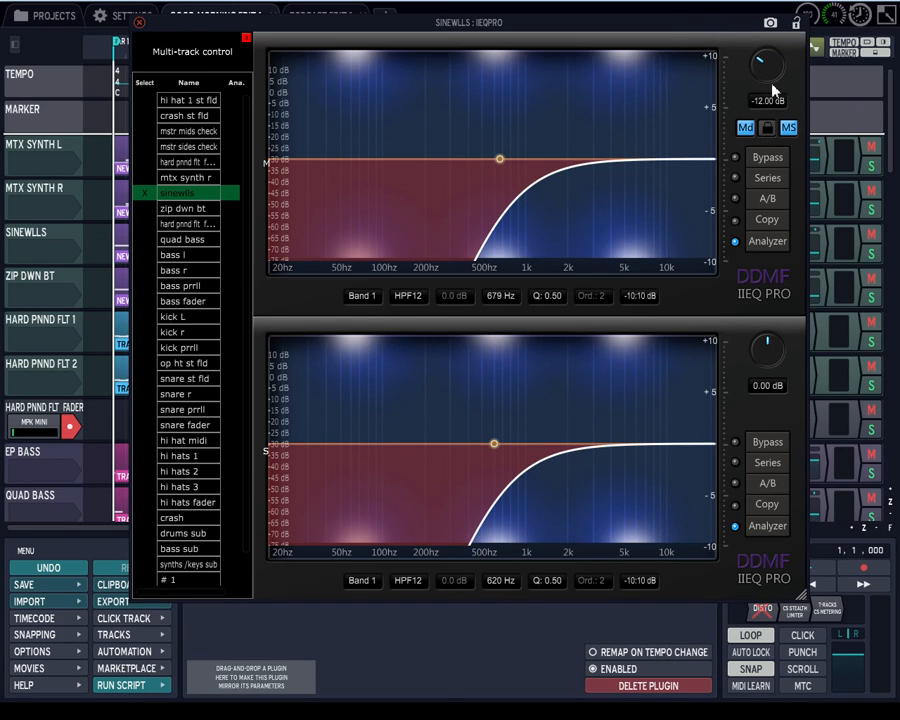
{"action": "left_click", "coordinate": [140, 22]}
{"action": "double_click", "coordinate": [776, 286]}
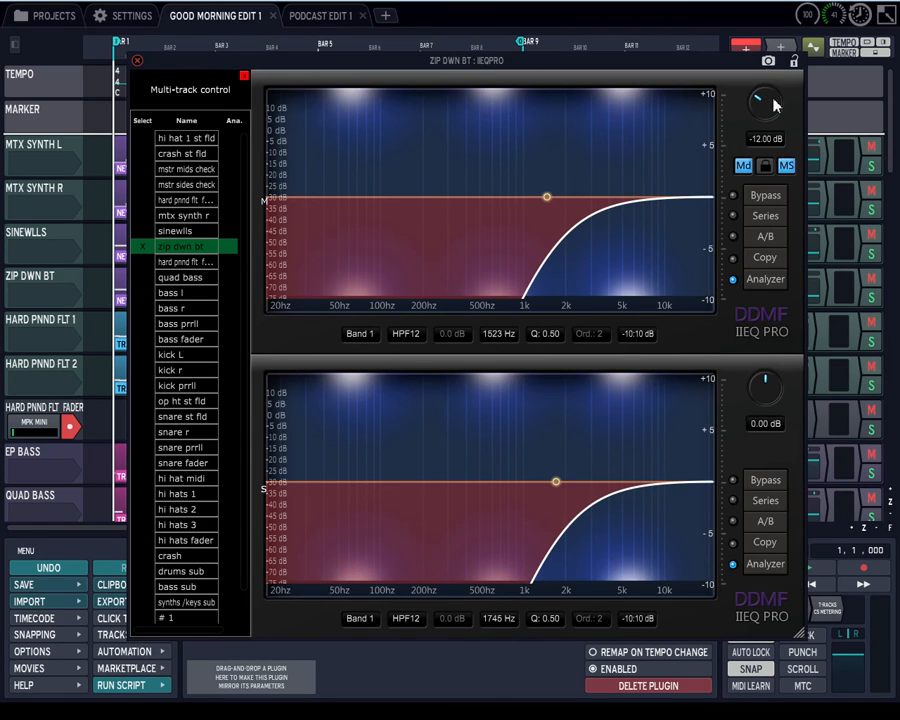
{"action": "left_click", "coordinate": [138, 61]}
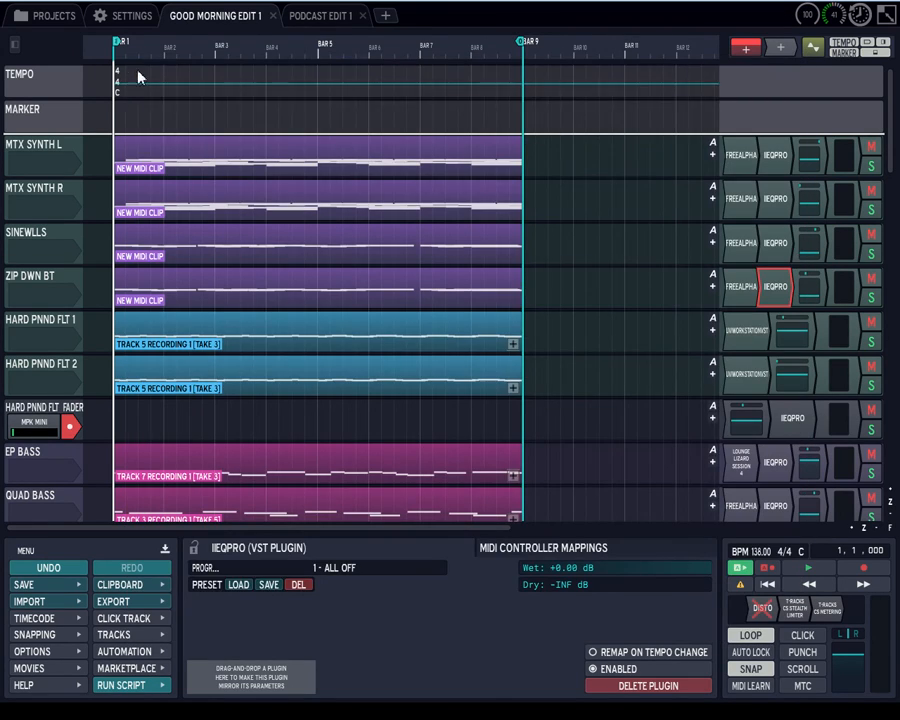
Step: Check the destinations of HARD PNND FLT 1 and HARD PNND FLT FADER, and inspect the fader track's IIEQPRO settings
{"action": "double_click", "coordinate": [62, 330]}
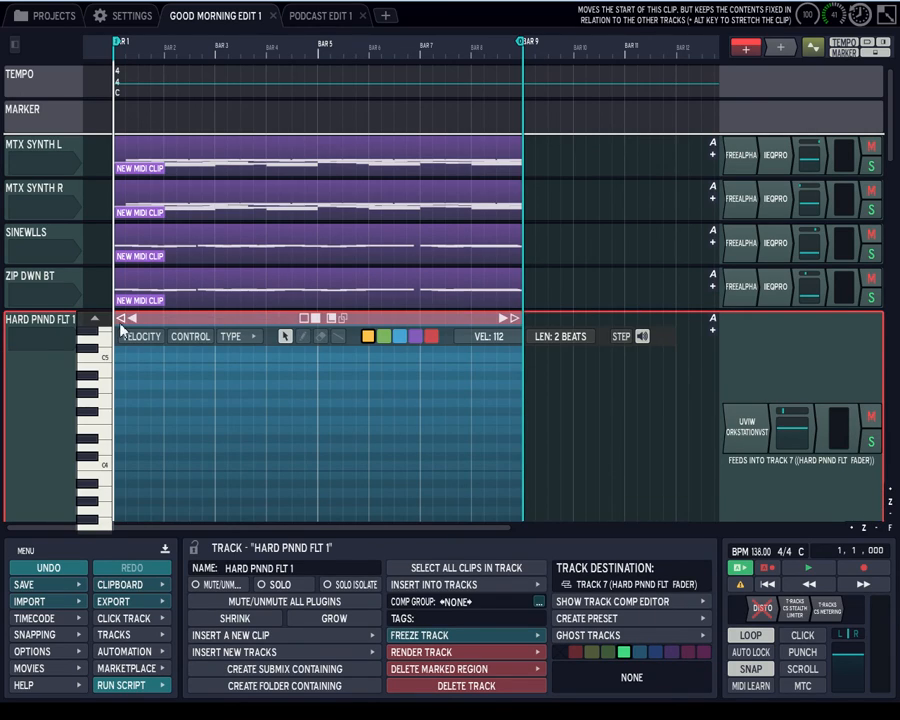
{"action": "double_click", "coordinate": [33, 326]}
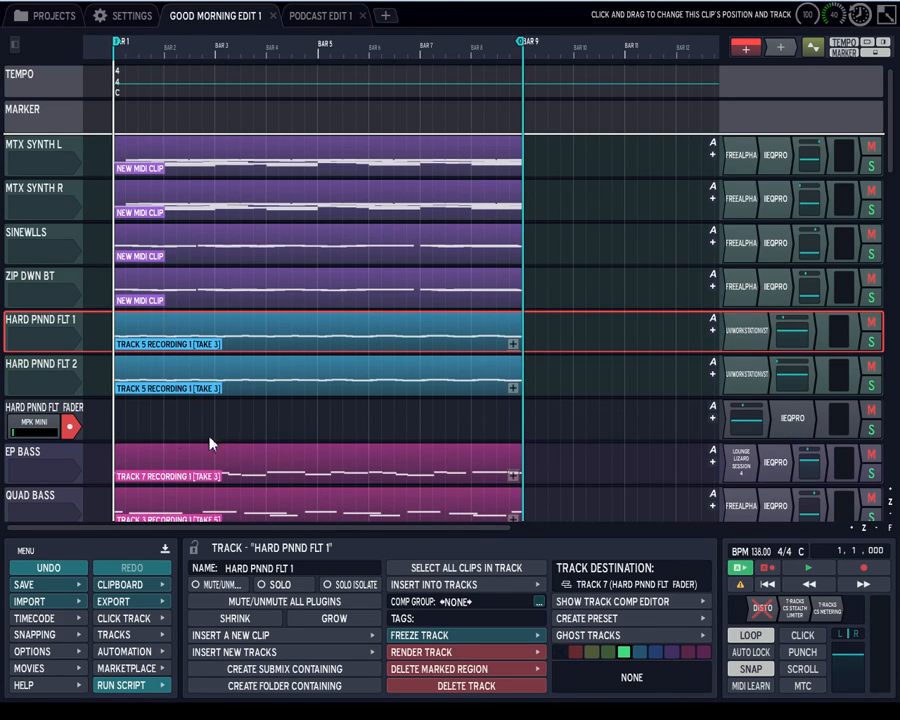
{"action": "left_click", "coordinate": [72, 415]}
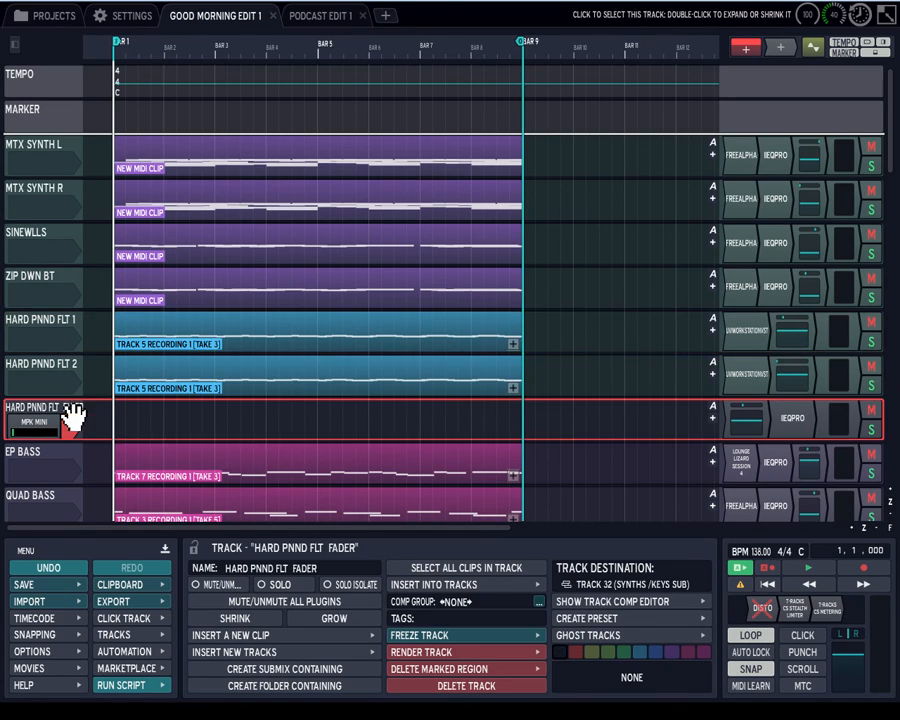
{"action": "double_click", "coordinate": [794, 428]}
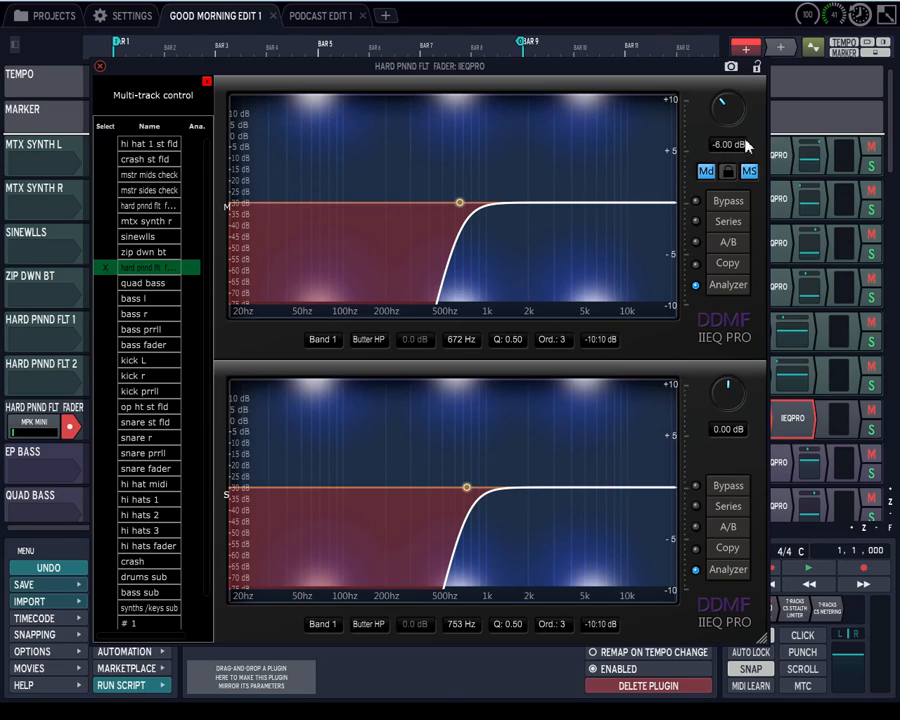
{"action": "left_click", "coordinate": [100, 68]}
Step: Play the mix from bar 1 with the sub and MASTER FADER track meters in view
{"action": "scroll", "coordinate": [63, 474], "scroll_direction": "down", "scroll_amount": 1}
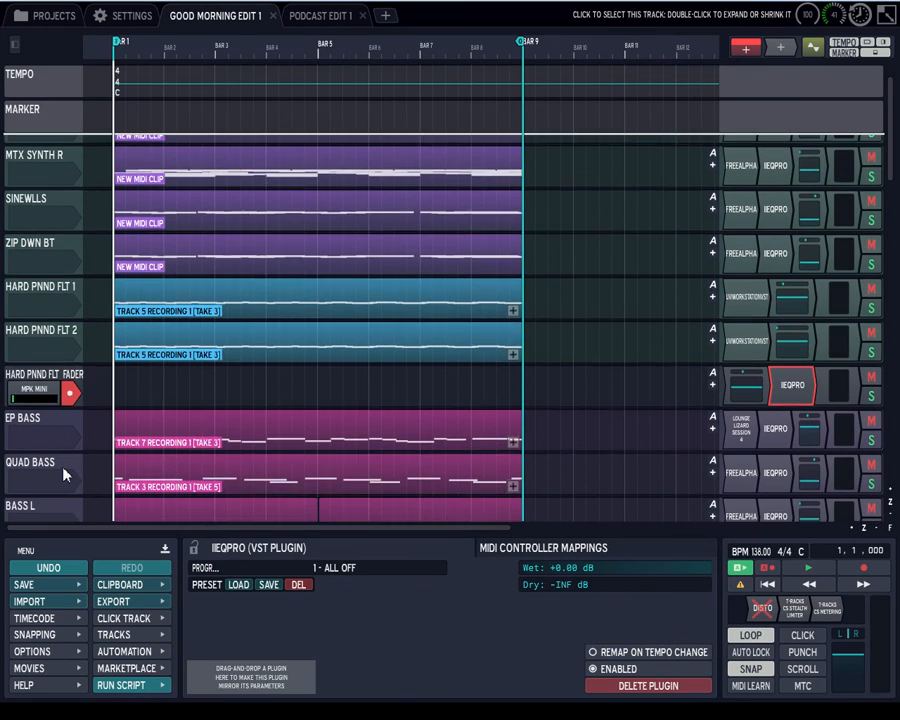
{"action": "scroll", "coordinate": [63, 474], "scroll_direction": "down", "scroll_amount": 5}
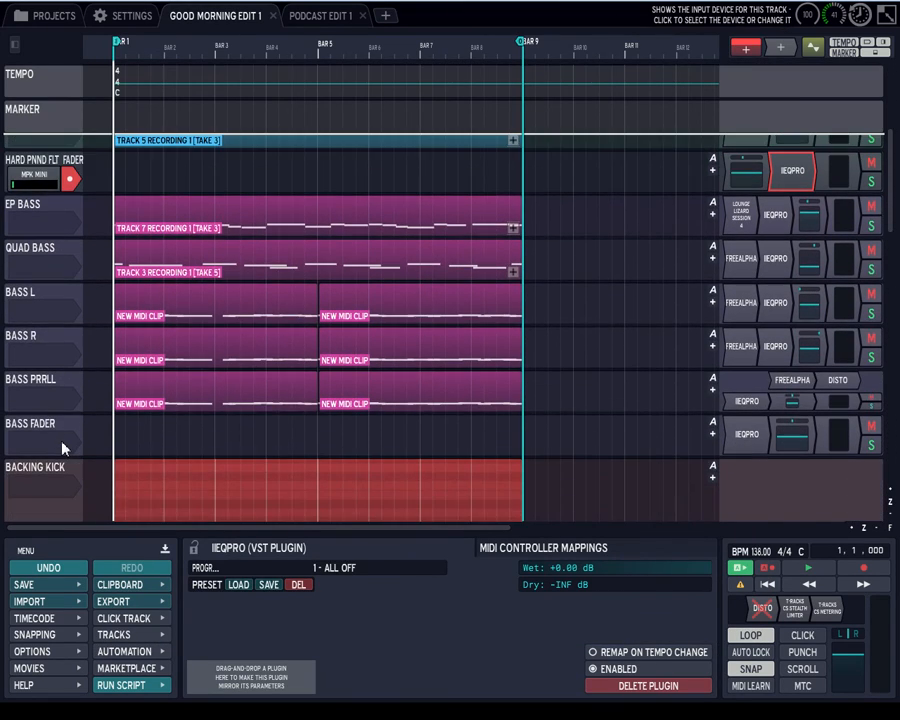
{"action": "scroll", "coordinate": [62, 448], "scroll_direction": "down", "scroll_amount": 2}
{"action": "scroll", "coordinate": [62, 448], "scroll_direction": "up", "scroll_amount": 1}
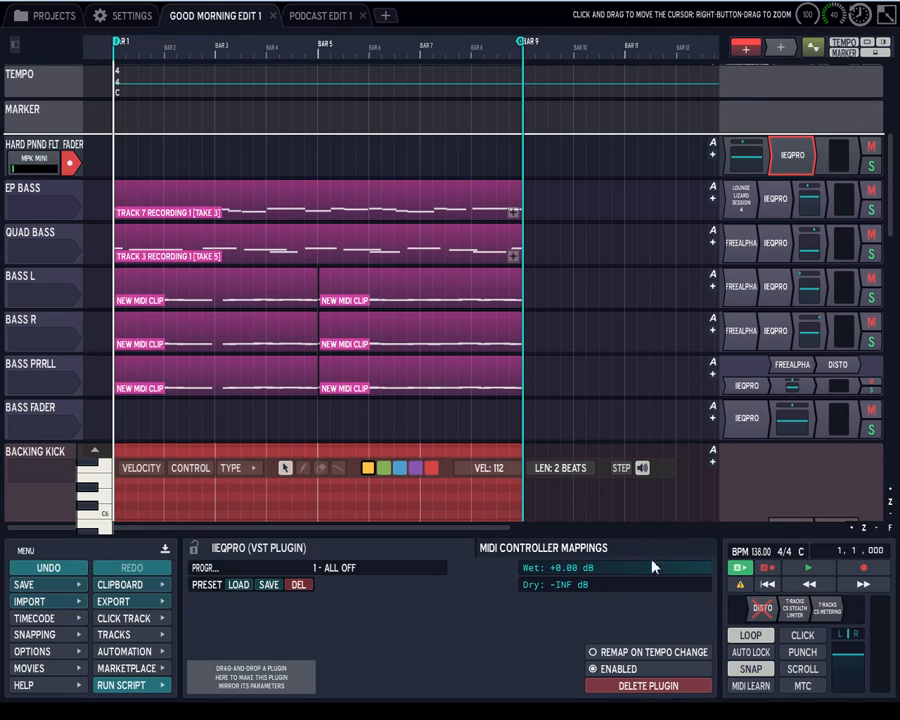
{"action": "left_click_drag", "start_coordinate": [883, 218], "coordinate": [887, 498]}
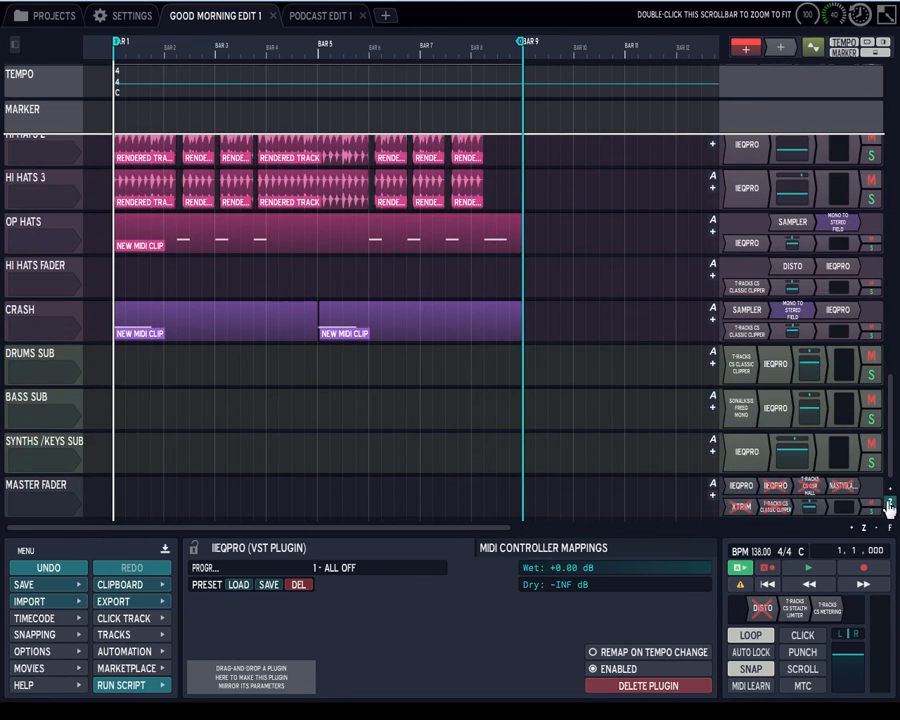
{"action": "left_click", "coordinate": [808, 568]}
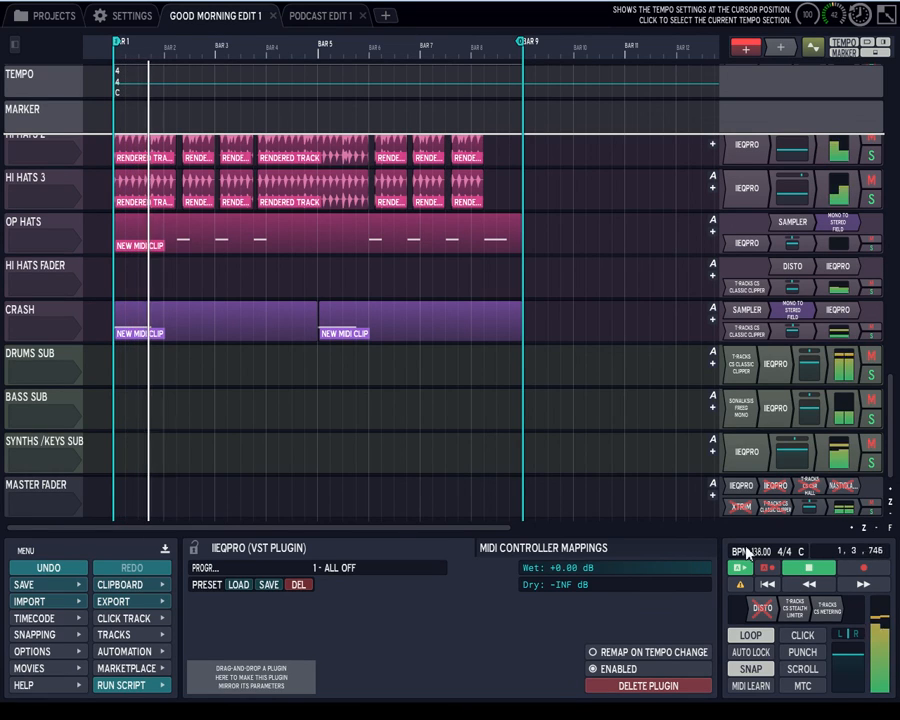
Step: On MASTER FADER's first IIEQPRO, sweep the mid channel's Band 1 band-pass up to 1455 Hz, return it to 635 Hz and close the plugin
{"action": "mouse_move", "coordinate": [890, 460]}
{"action": "left_mouse_down"}
{"action": "mouse_move", "coordinate": [890, 203]}
{"action": "mouse_move", "coordinate": [890, 469]}
{"action": "left_mouse_up"}
{"action": "left_click", "coordinate": [744, 491]}
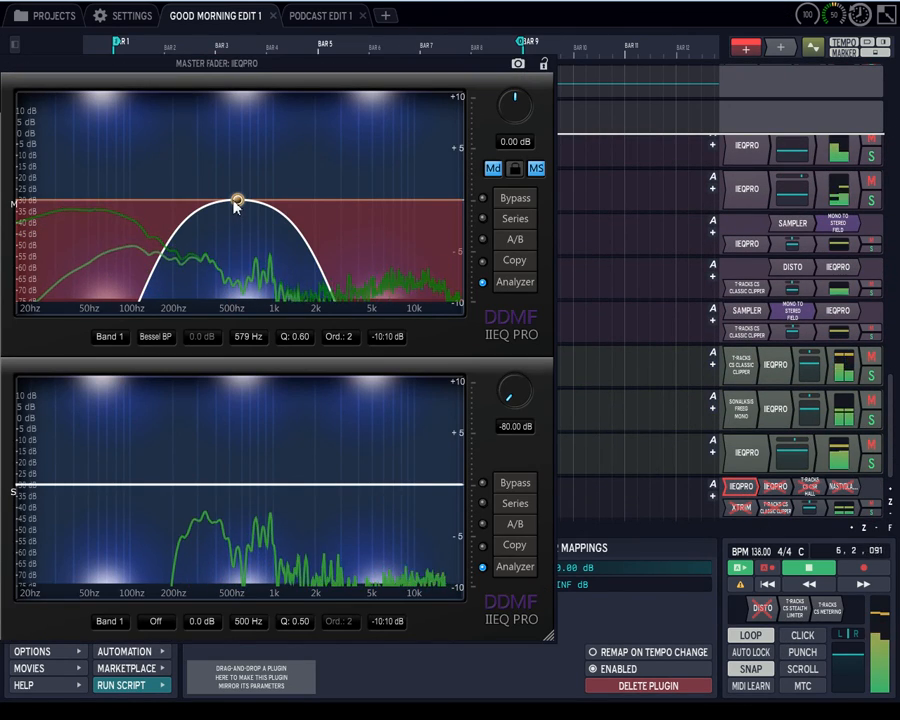
{"action": "left_click_drag", "start_coordinate": [236, 199], "coordinate": [293, 295]}
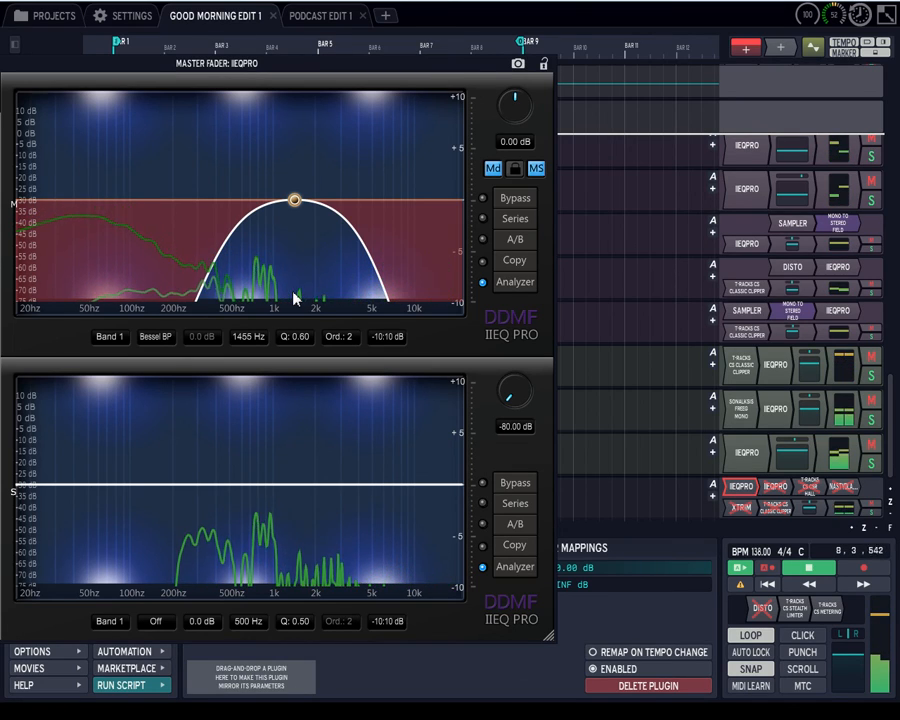
{"action": "left_click_drag", "start_coordinate": [295, 296], "coordinate": [243, 295]}
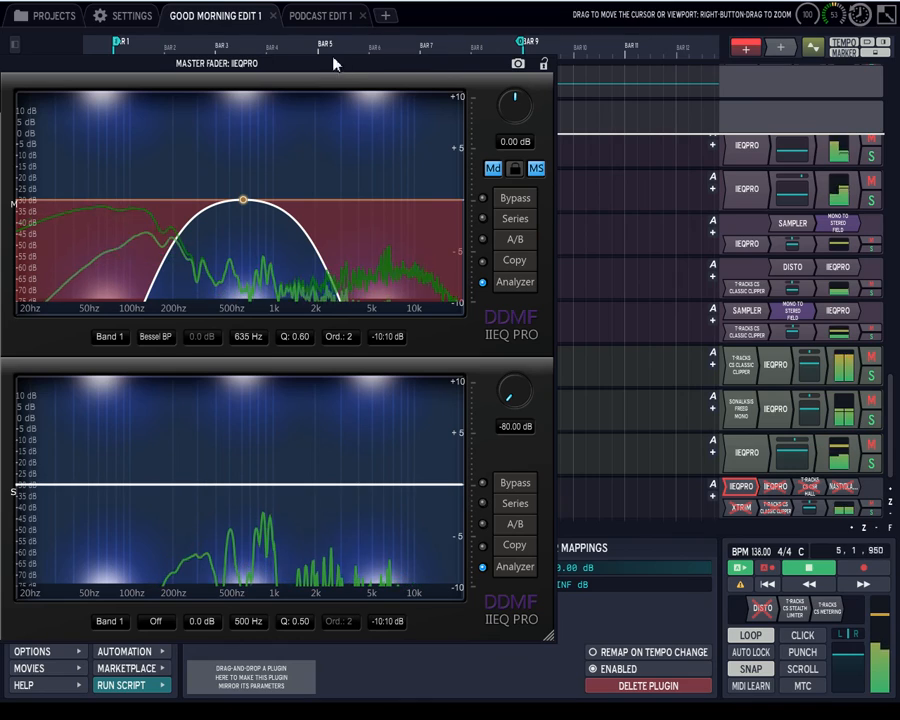
{"action": "left_click_drag", "start_coordinate": [329, 67], "coordinate": [409, 101]}
{"action": "left_click_drag", "start_coordinate": [105, 94], "coordinate": [242, 131]}
{"action": "left_click", "coordinate": [104, 132]}
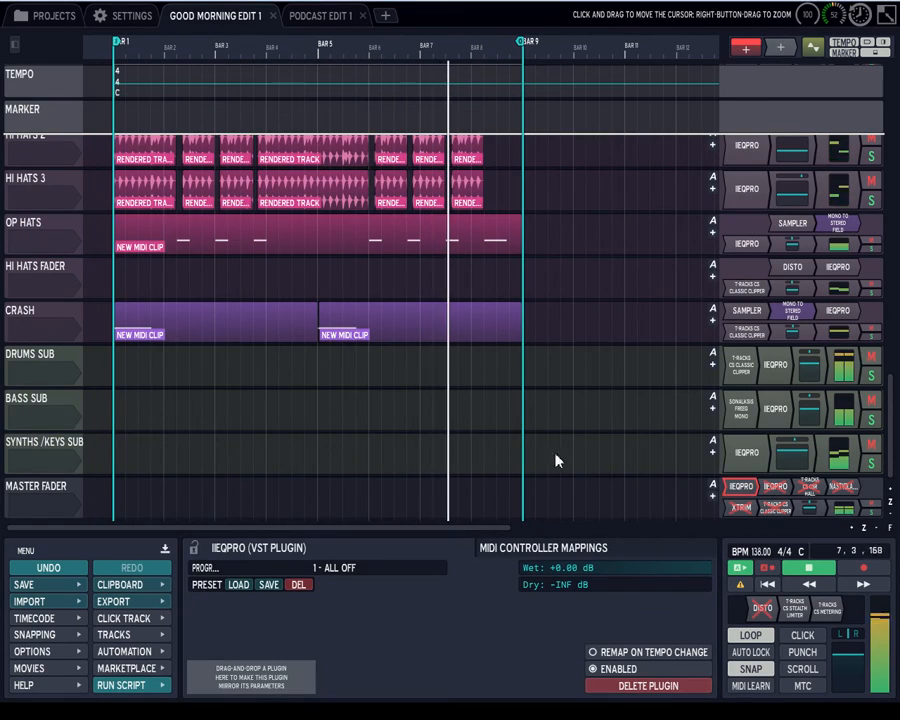
Step: Disable MASTER FADER's first IIEQPRO and enable the second one, opening the second plugin's window
{"action": "left_click", "coordinate": [776, 490]}
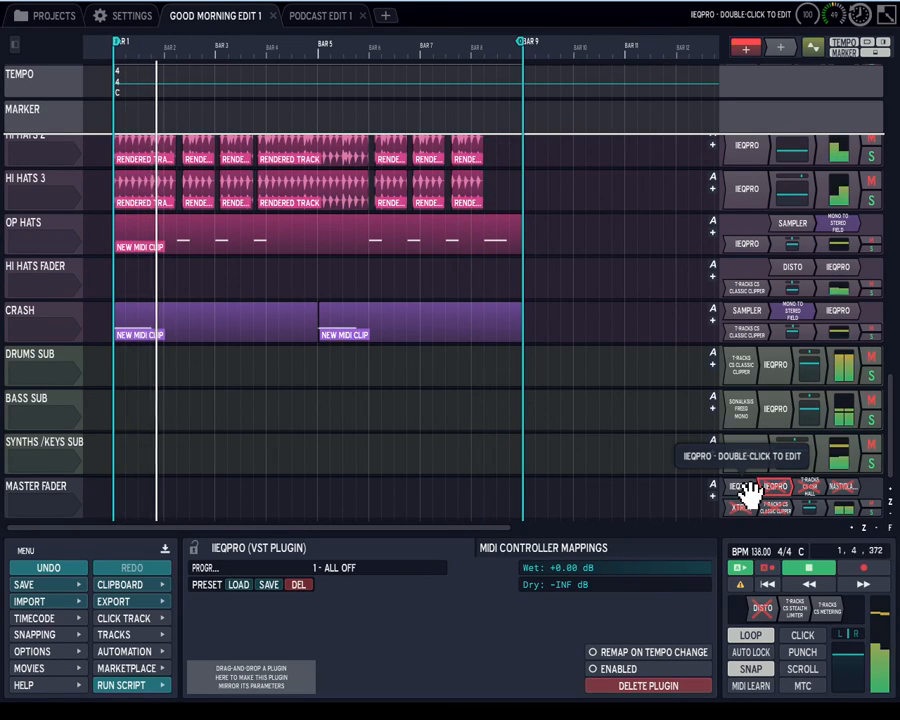
{"action": "left_click", "coordinate": [748, 489], "text": "shift"}
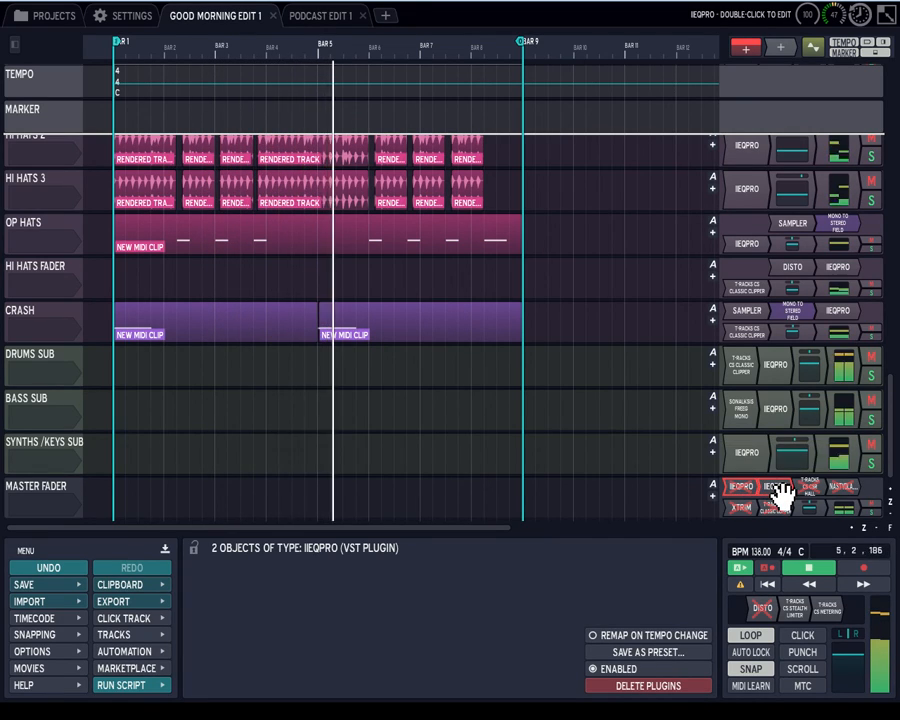
{"action": "left_click", "coordinate": [776, 490]}
{"action": "double_click", "coordinate": [768, 484]}
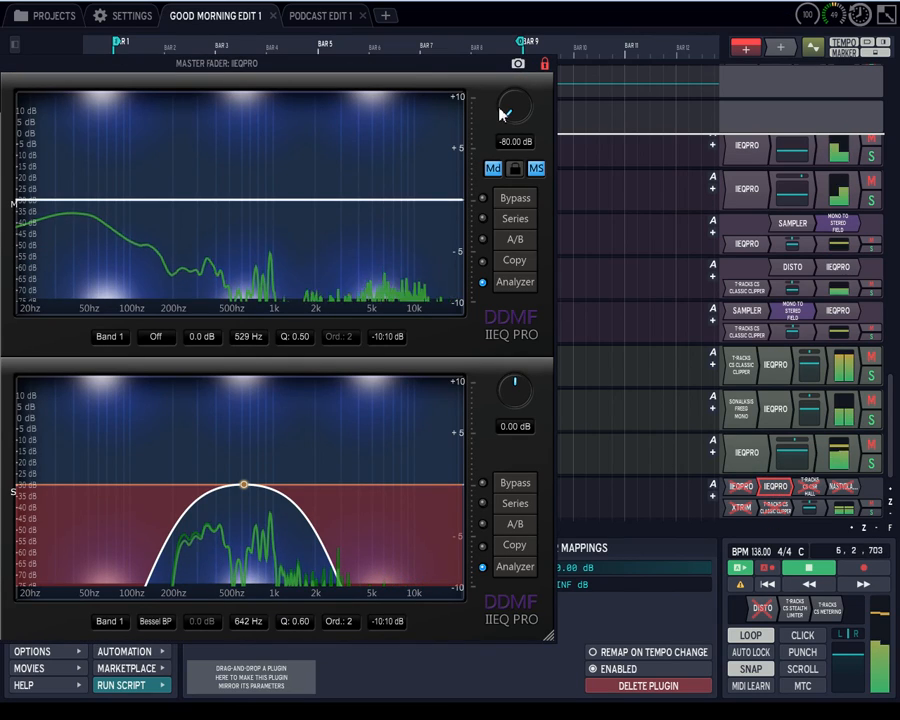
{"action": "left_click_drag", "start_coordinate": [408, 67], "coordinate": [546, 59]}
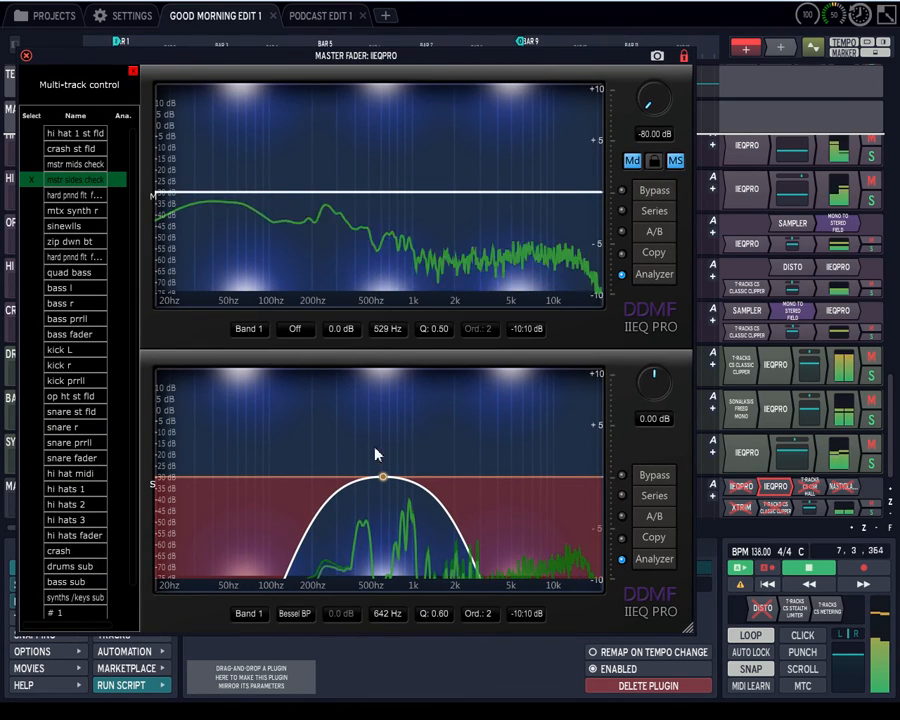
Step: Sweep the side channel's Band 1 band-pass up to 934 Hz and back to 687 Hz, ending with playback stopped and the plugin closed
{"action": "left_click_drag", "start_coordinate": [384, 477], "coordinate": [409, 452]}
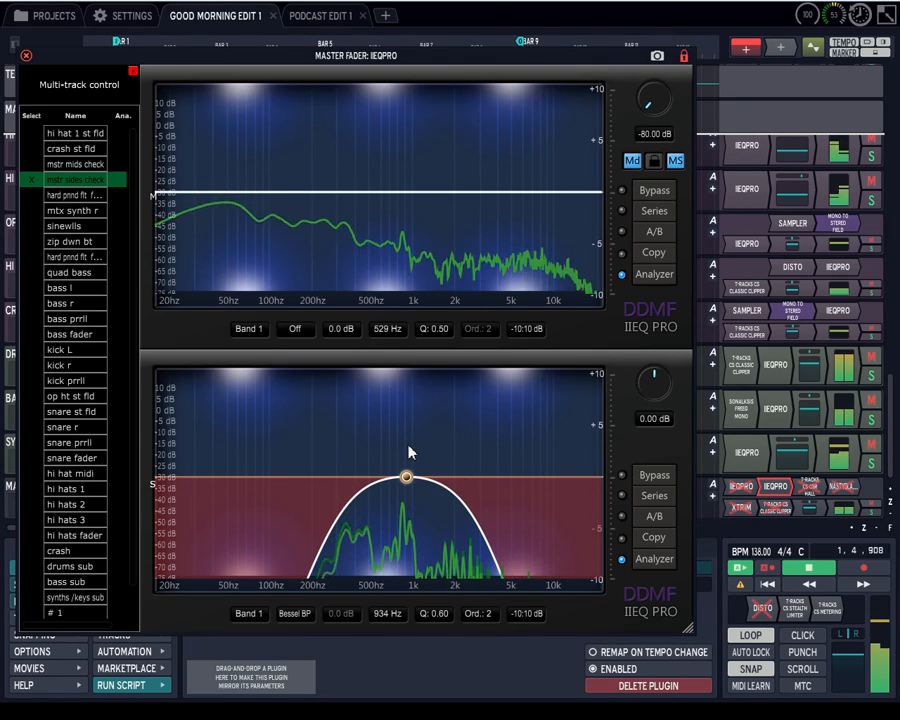
{"action": "left_click_drag", "start_coordinate": [409, 452], "coordinate": [390, 455]}
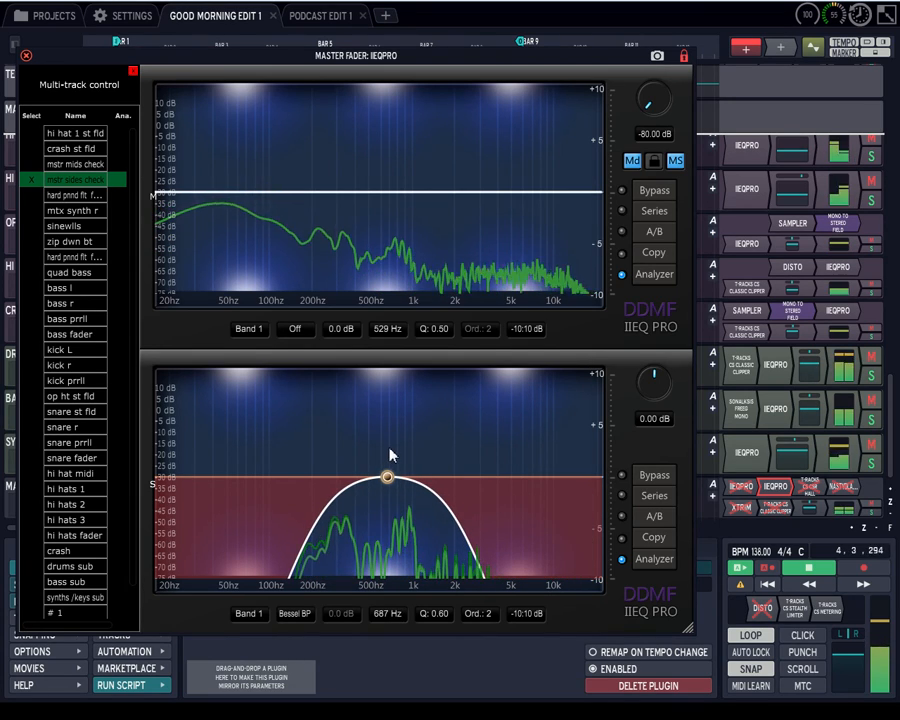
{"action": "left_click", "coordinate": [807, 574]}
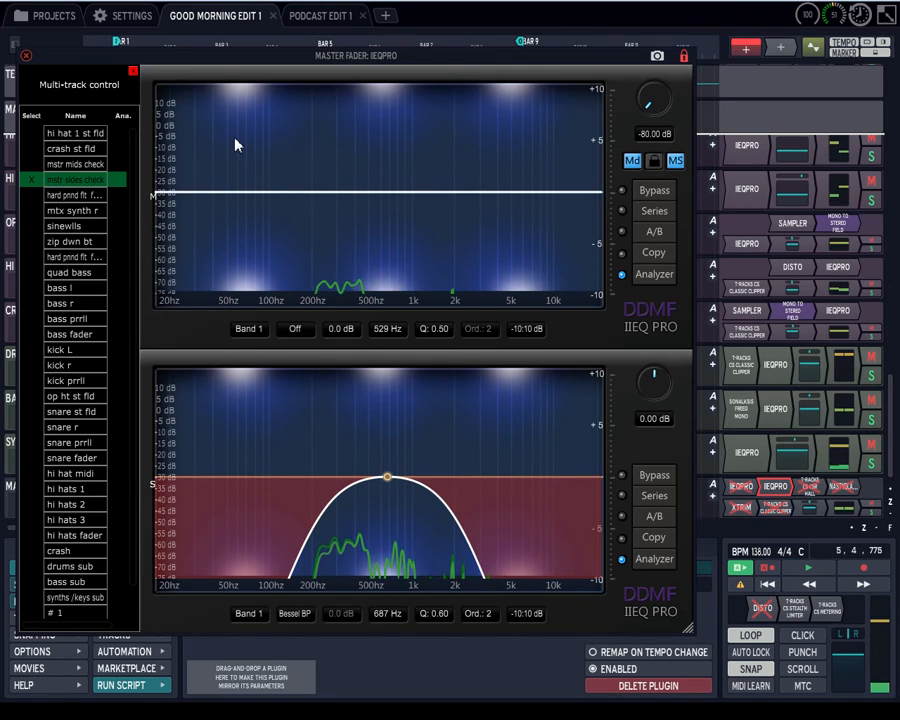
{"action": "left_click", "coordinate": [26, 55]}
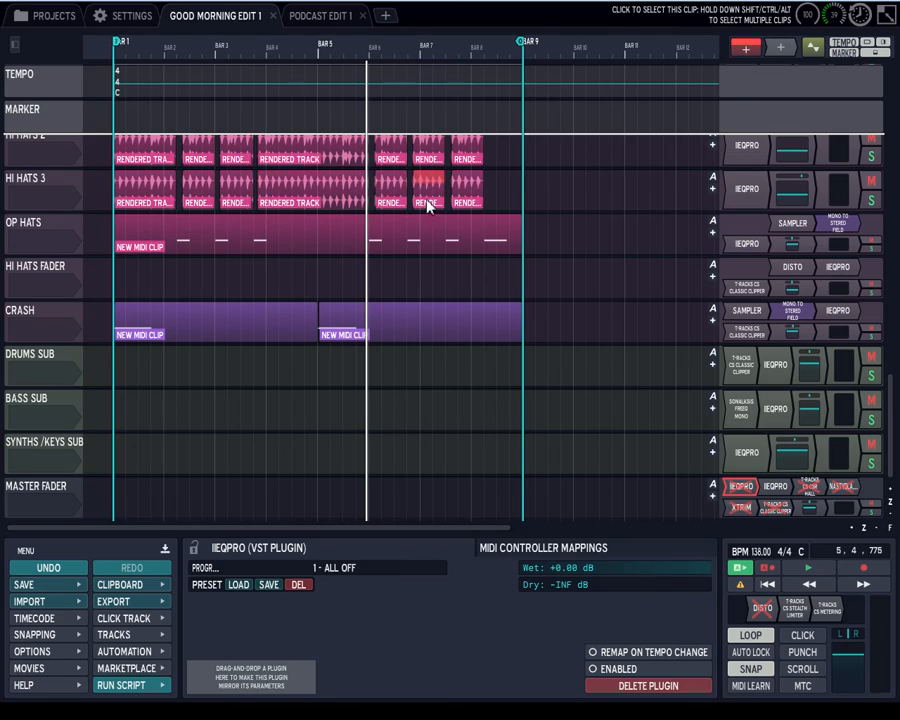
Step: Collapse the expanded MIDI editor of the BACKING KICK track's clip
{"action": "left_click", "coordinate": [500, 236]}
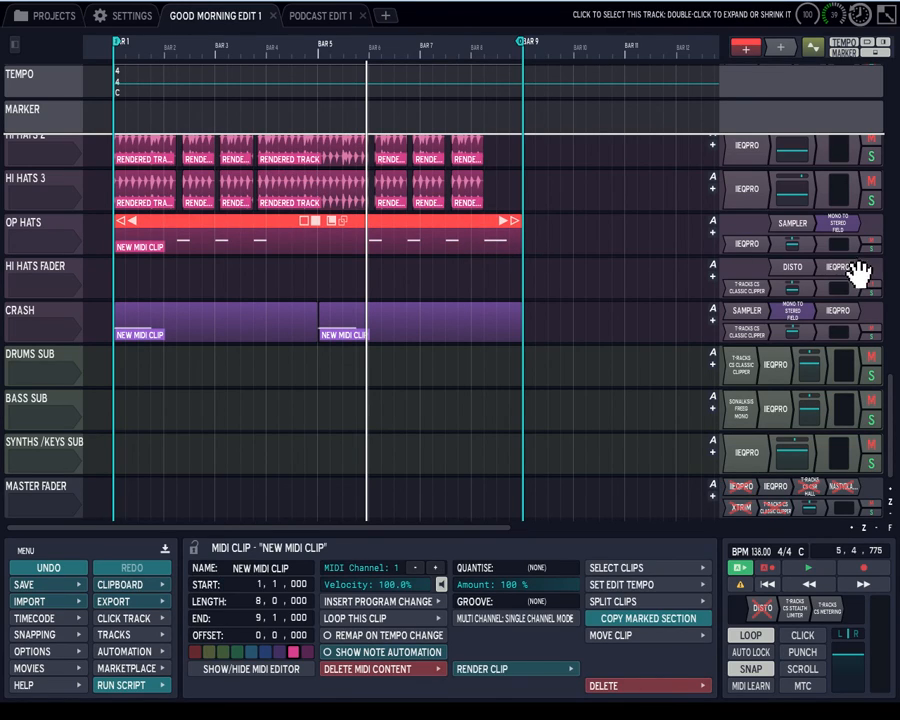
{"action": "left_click_drag", "start_coordinate": [893, 424], "coordinate": [889, 310]}
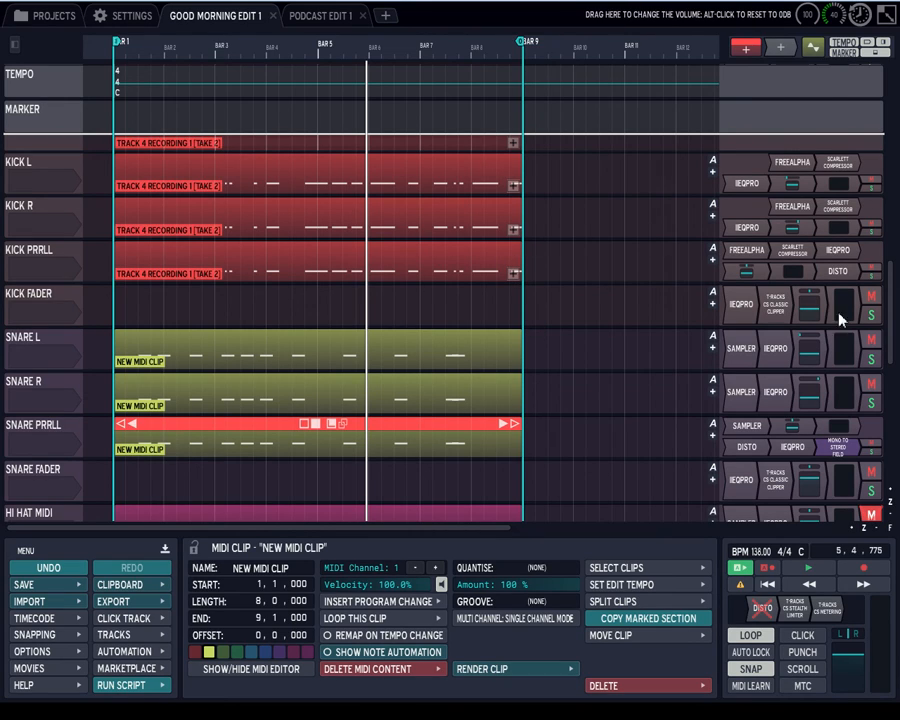
{"action": "scroll", "coordinate": [889, 355], "scroll_direction": "up", "scroll_amount": 8}
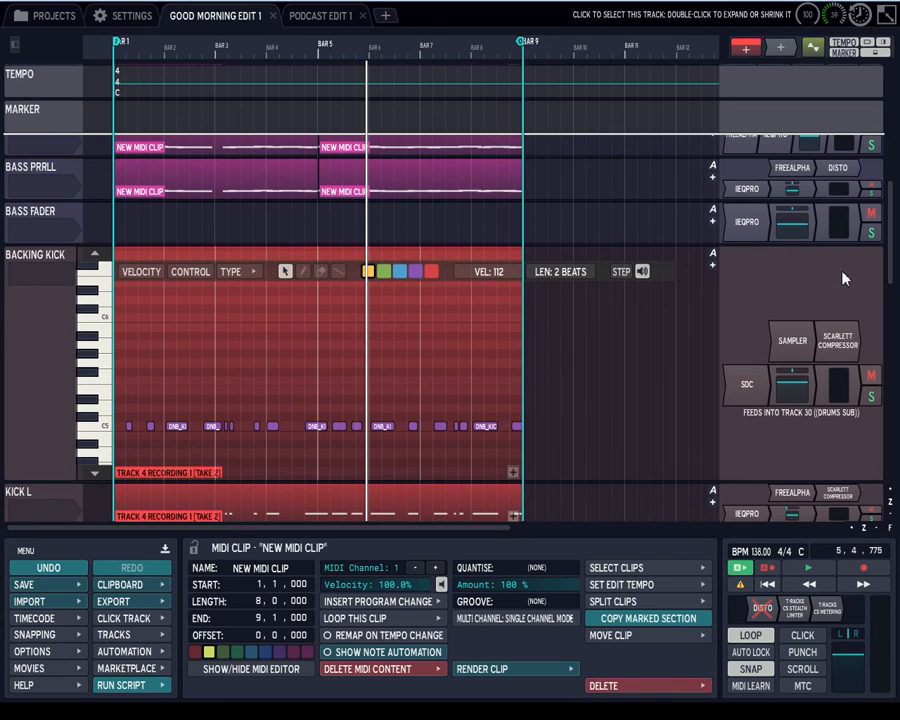
{"action": "scroll", "coordinate": [884, 276], "scroll_direction": "up", "scroll_amount": 6}
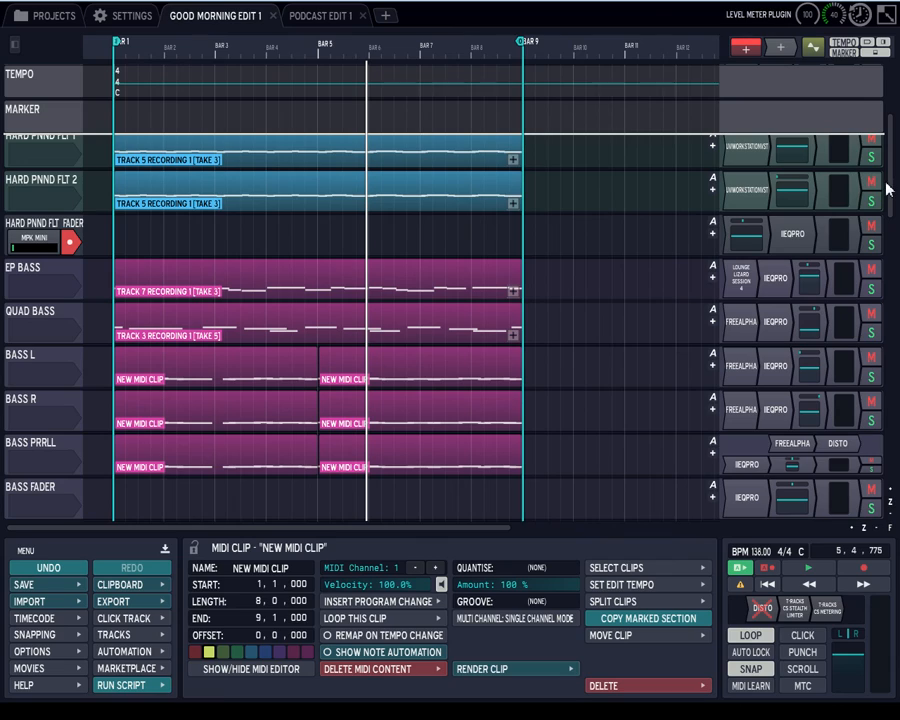
{"action": "left_click_drag", "start_coordinate": [889, 181], "coordinate": [889, 180]}
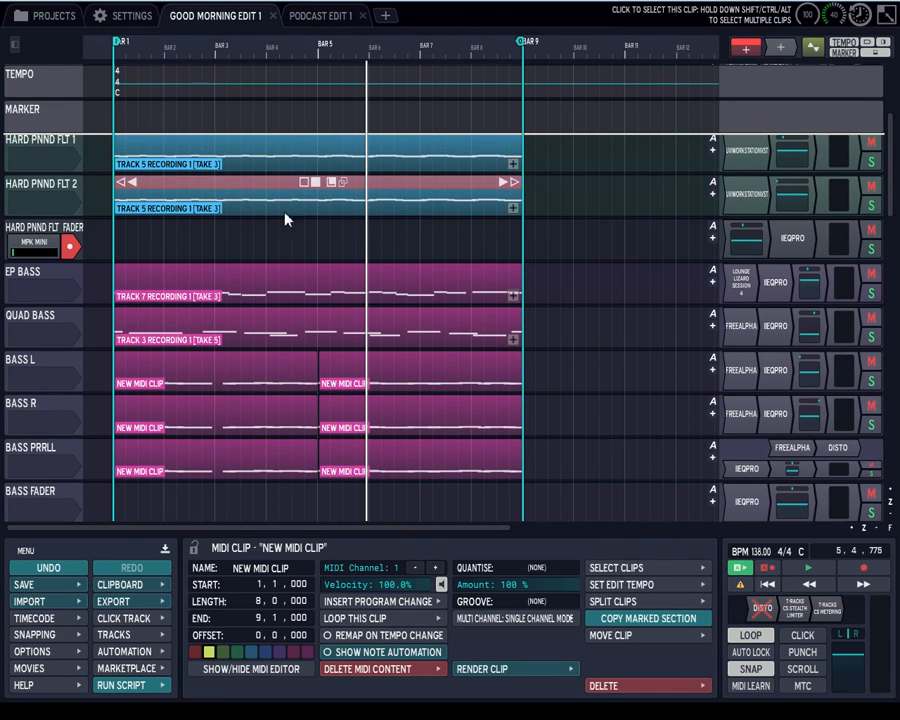
{"action": "left_click_drag", "start_coordinate": [892, 191], "coordinate": [898, 256]}
{"action": "double_click", "coordinate": [395, 272]}
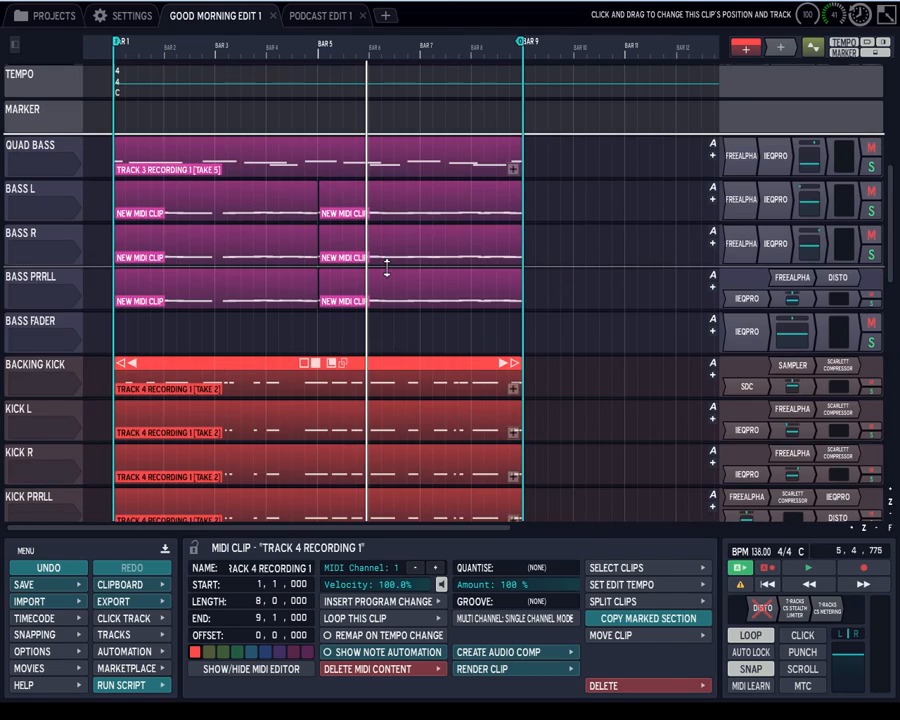
Step: Re-enable the first IIEQPRO plugin on the MASTER FADER track
{"action": "left_click_drag", "start_coordinate": [892, 272], "coordinate": [897, 451]}
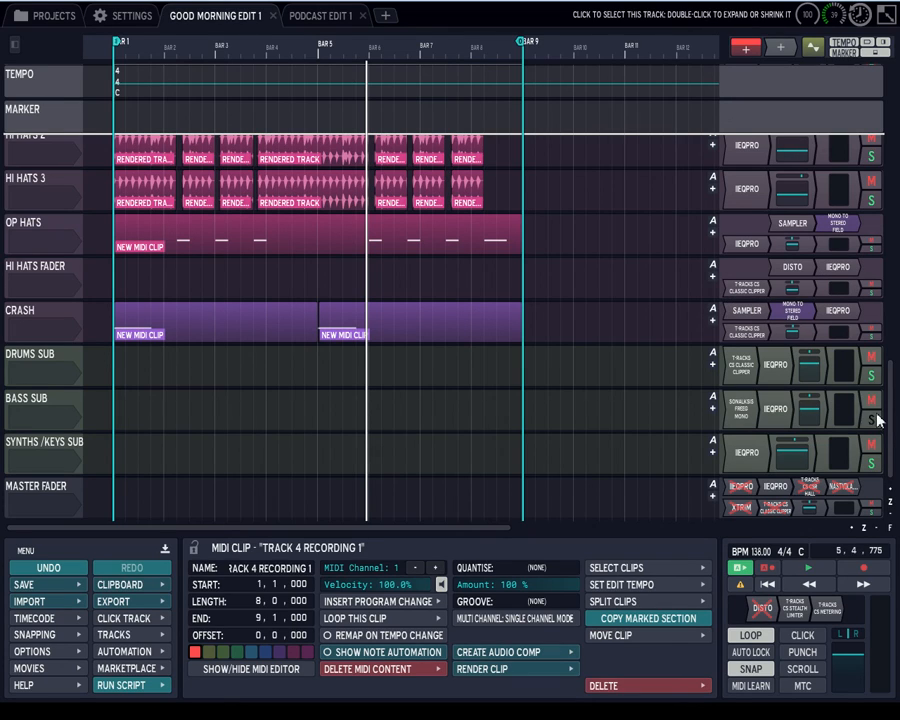
{"action": "left_click_drag", "start_coordinate": [888, 426], "coordinate": [890, 355]}
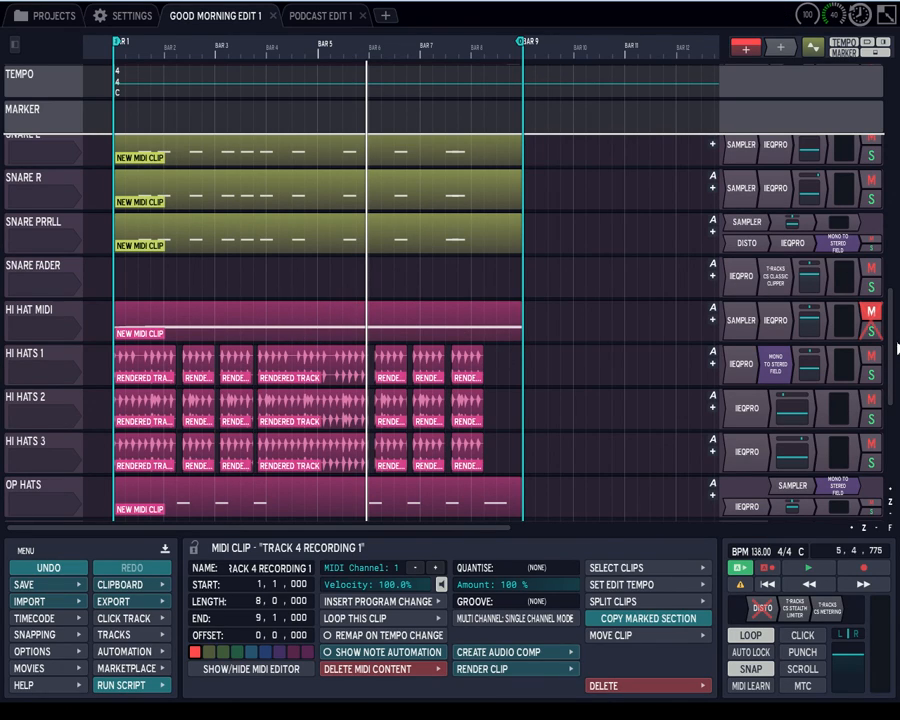
{"action": "left_click_drag", "start_coordinate": [890, 345], "coordinate": [893, 117]}
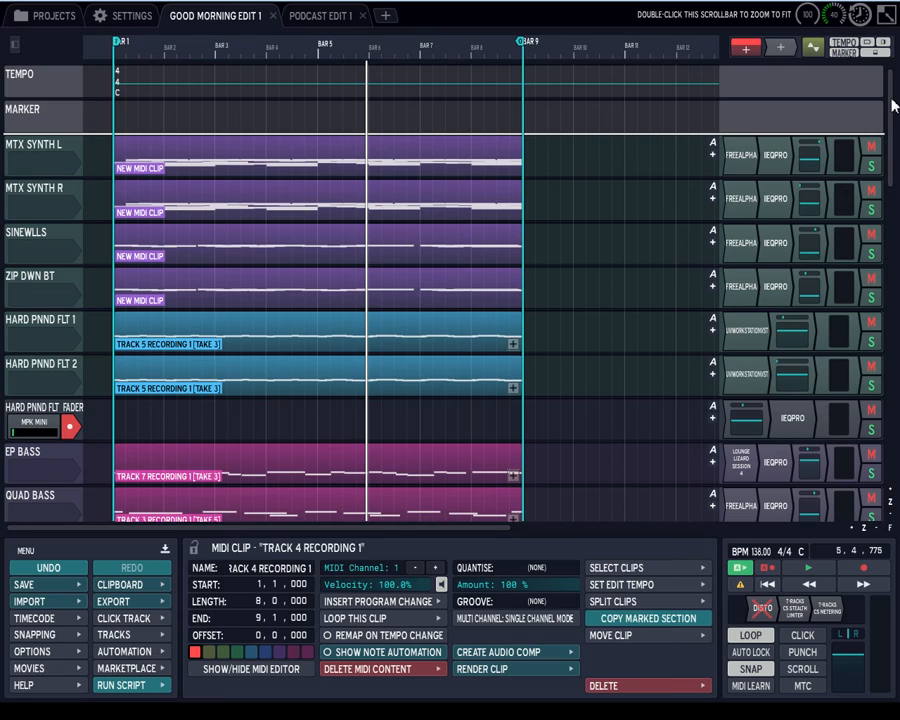
{"action": "left_click_drag", "start_coordinate": [893, 105], "coordinate": [893, 118]}
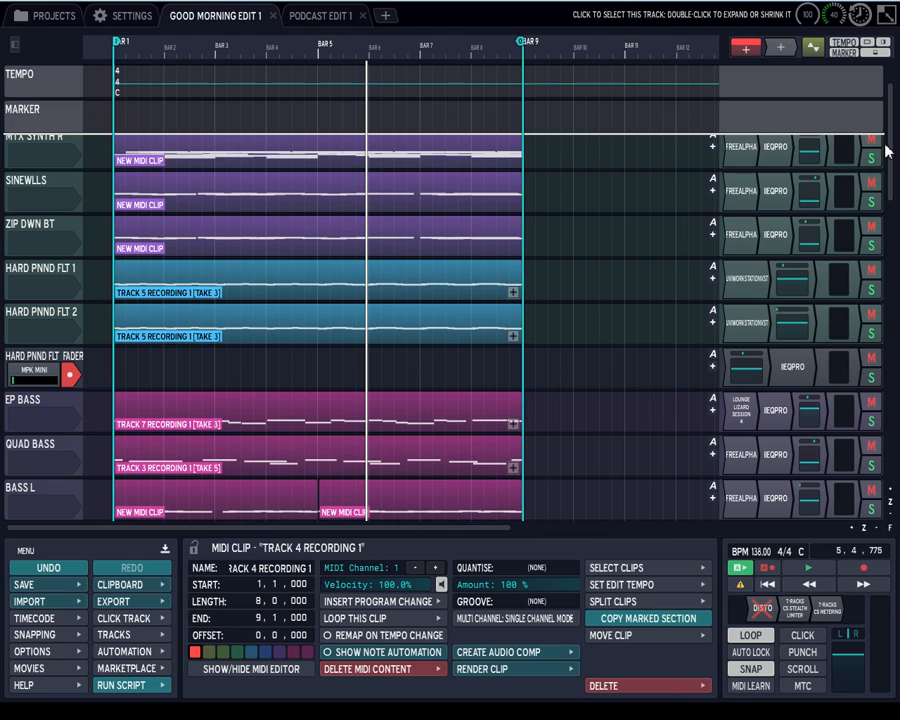
{"action": "left_click_drag", "start_coordinate": [889, 138], "coordinate": [890, 122]}
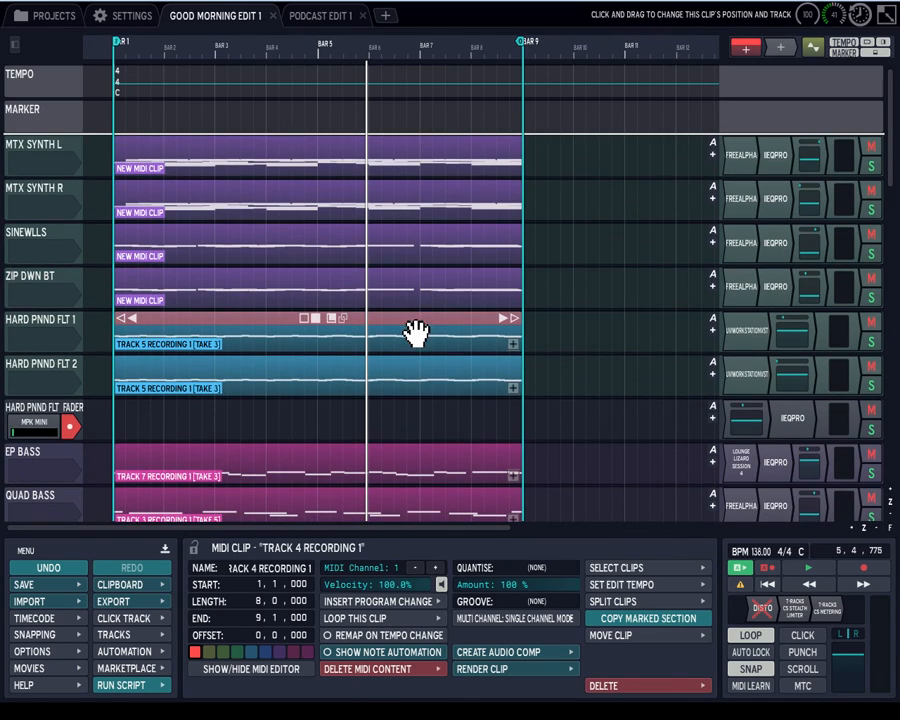
{"action": "left_click_drag", "start_coordinate": [889, 150], "coordinate": [884, 512]}
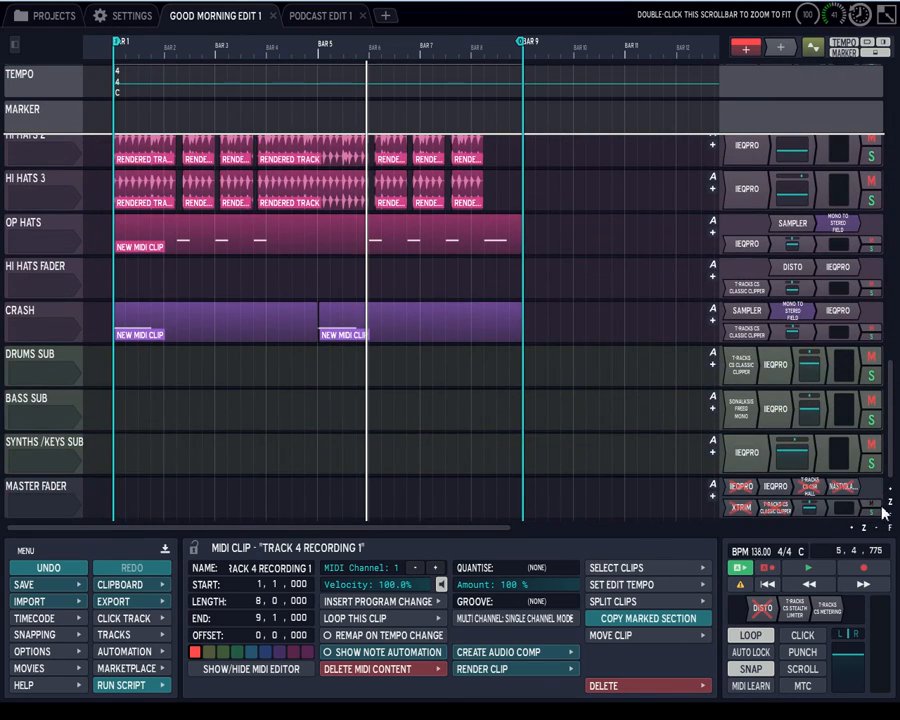
{"action": "left_click", "coordinate": [745, 495]}
{"action": "left_click", "coordinate": [745, 492]}
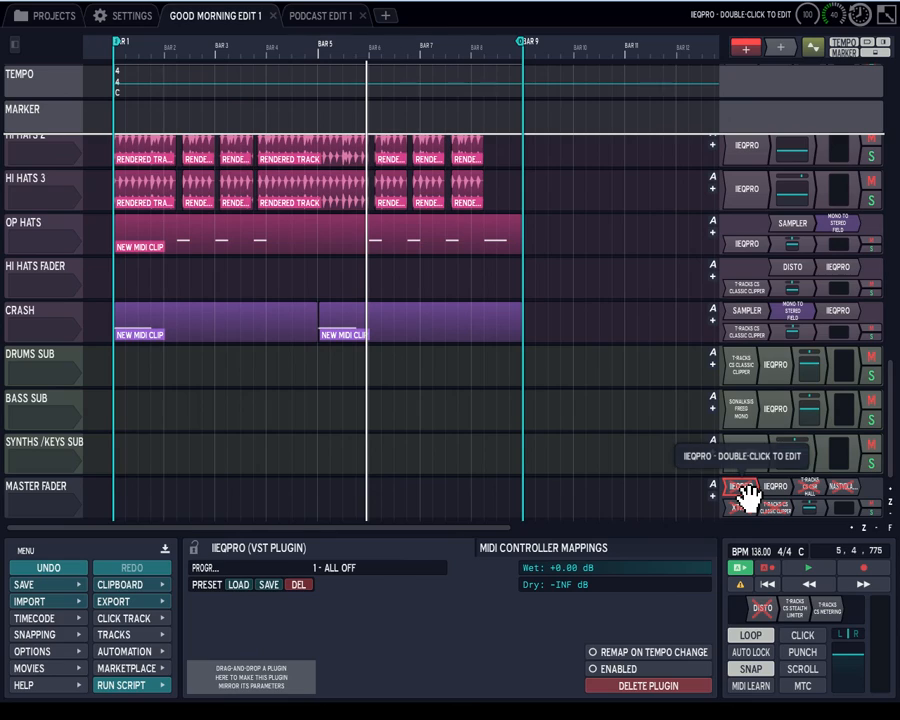
{"action": "key", "text": "0"}
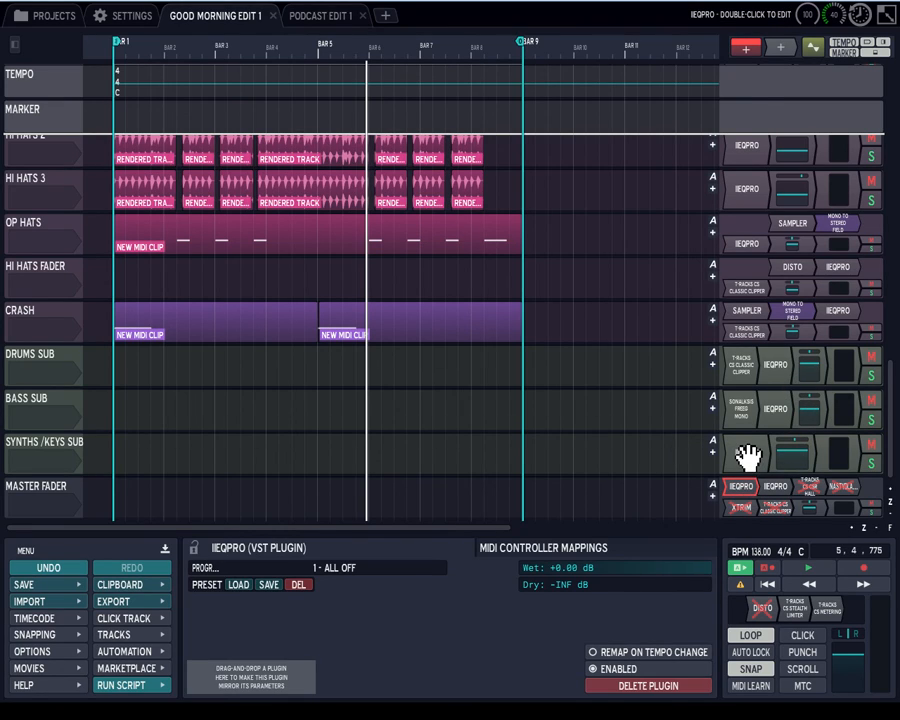
Step: Review the hi-hat tracks, checking the HI HATS FADER track's destination and its T-RACKS CS CLASSIC CLIPPER plugin
{"action": "scroll", "coordinate": [748, 457], "scroll_direction": "up", "scroll_amount": 3}
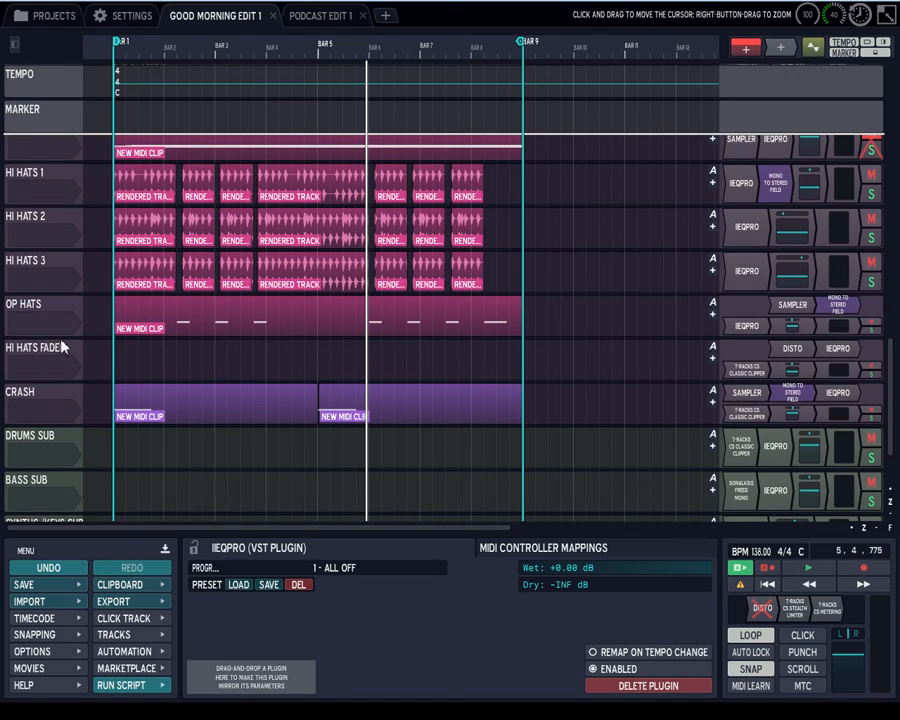
{"action": "scroll", "coordinate": [60, 426], "scroll_direction": "up", "scroll_amount": 3}
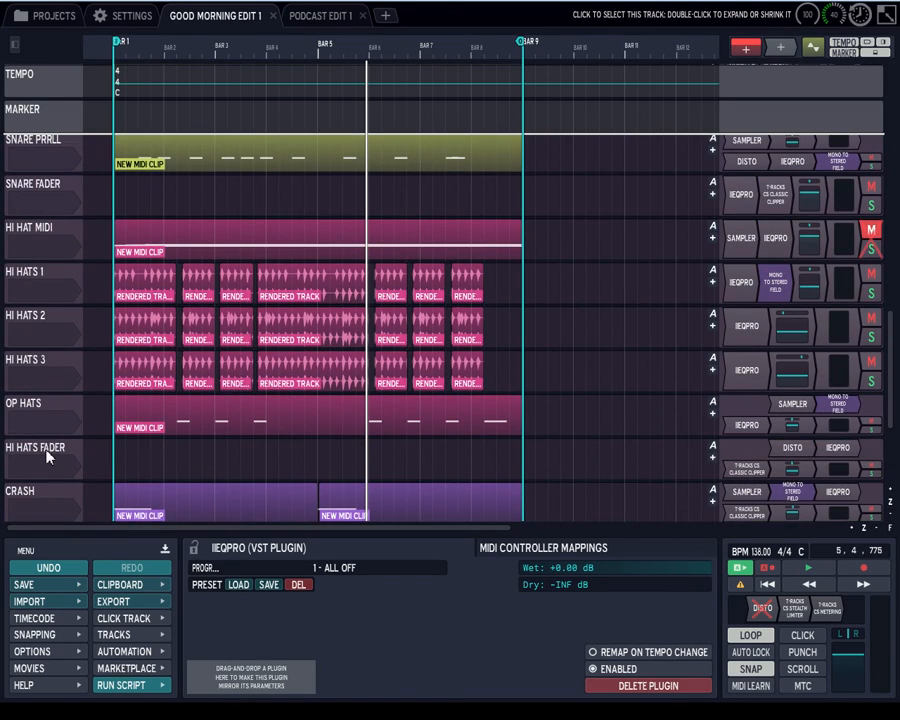
{"action": "scroll", "coordinate": [48, 455], "scroll_direction": "down", "scroll_amount": 1}
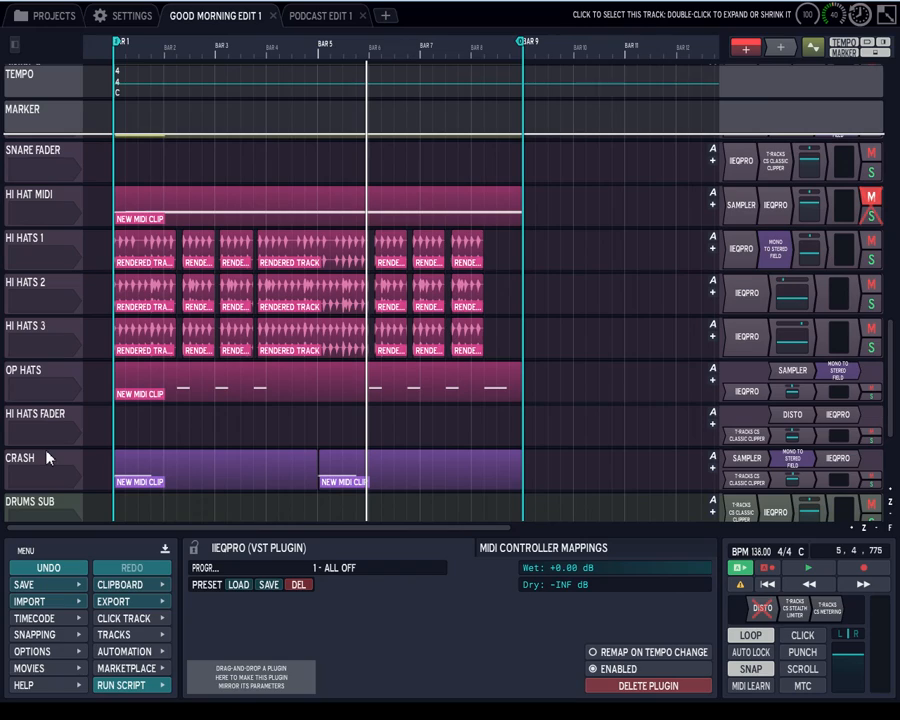
{"action": "left_click", "coordinate": [748, 437]}
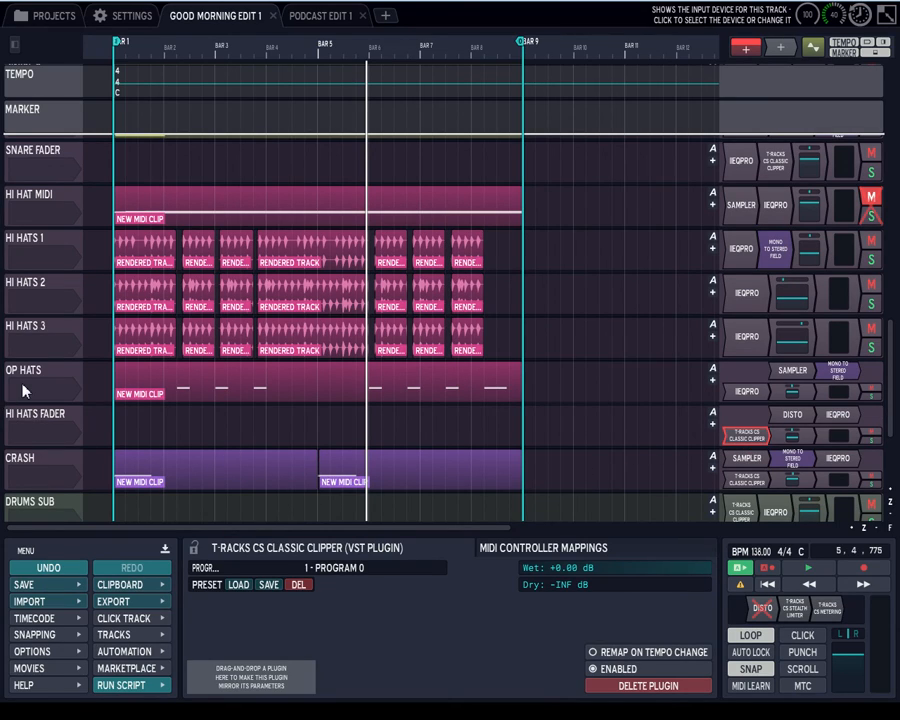
{"action": "scroll", "coordinate": [25, 390], "scroll_direction": "up", "scroll_amount": 2}
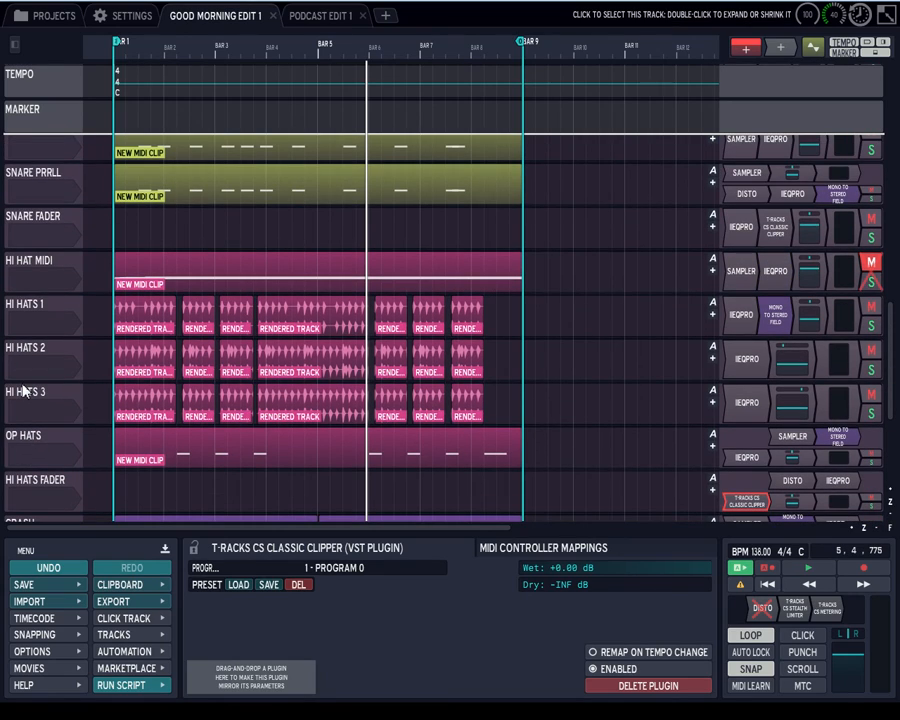
{"action": "scroll", "coordinate": [25, 390], "scroll_direction": "up", "scroll_amount": 1}
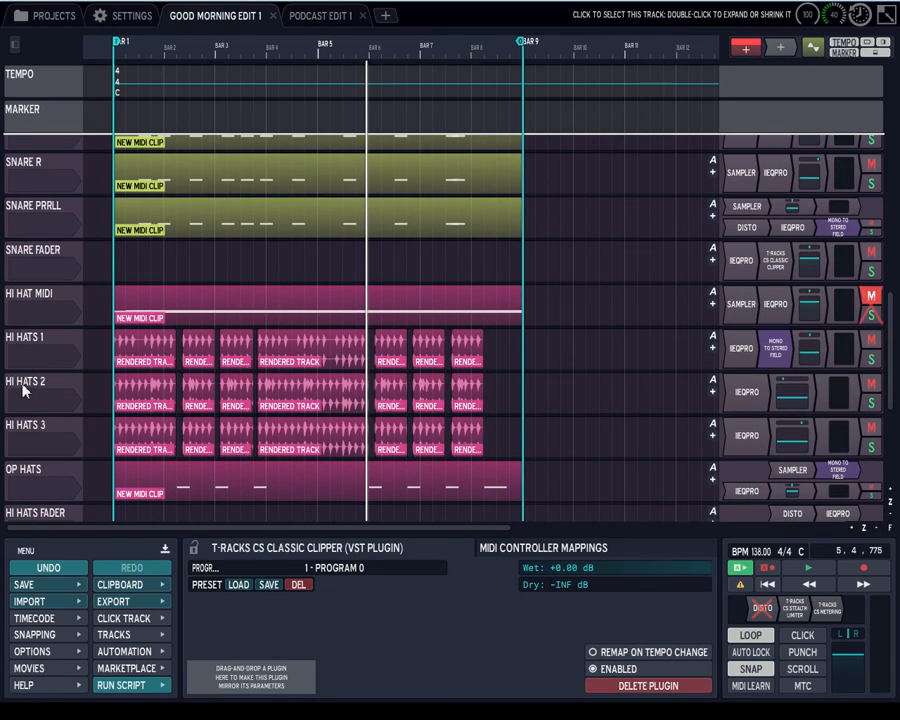
{"action": "scroll", "coordinate": [25, 390], "scroll_direction": "down", "scroll_amount": 3}
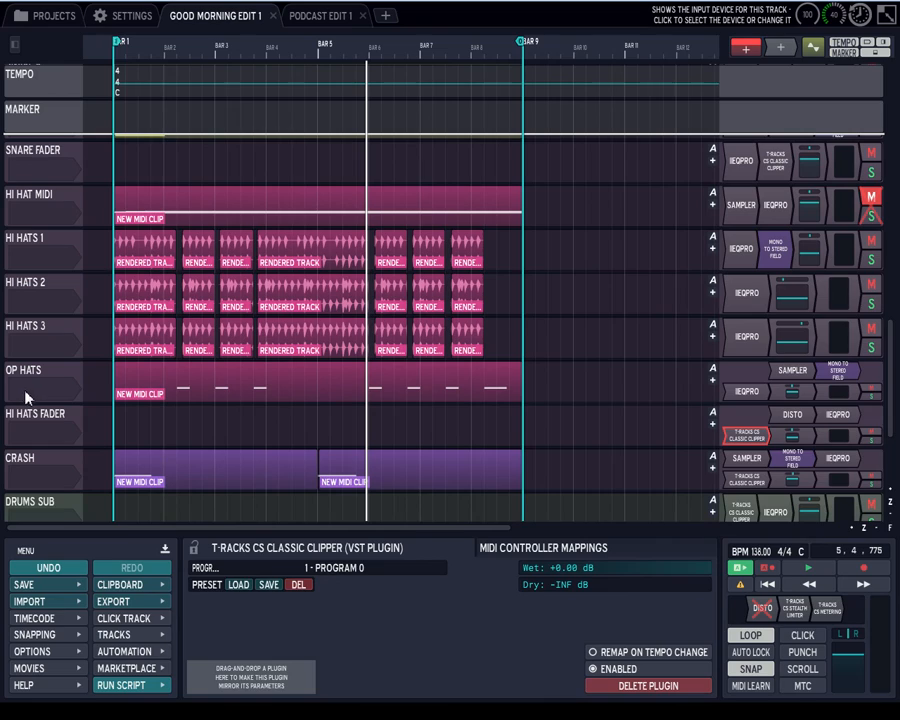
{"action": "left_click", "coordinate": [30, 412]}
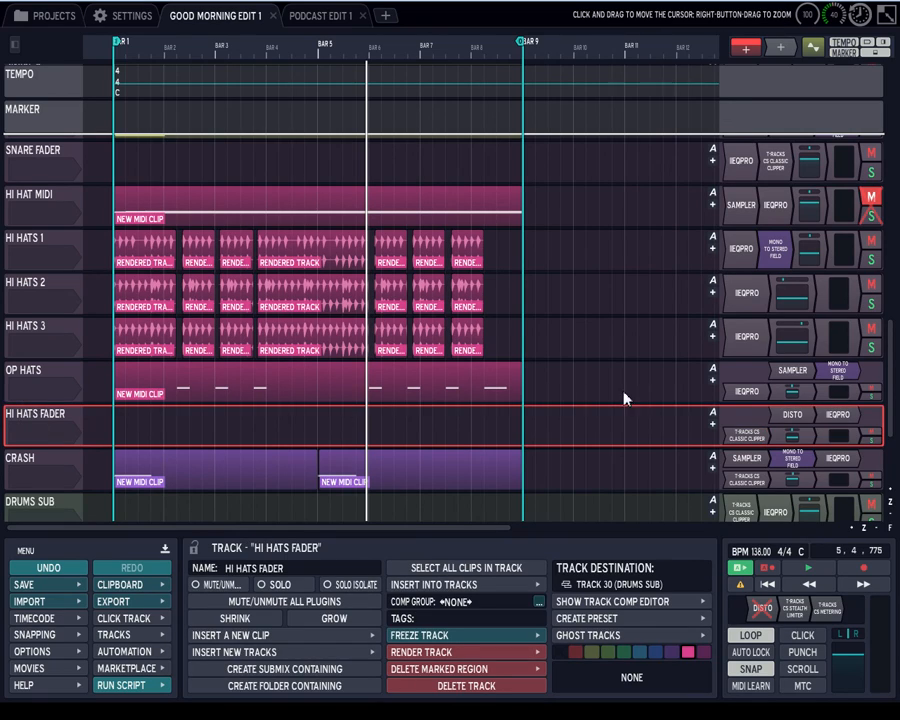
{"action": "left_click", "coordinate": [749, 437]}
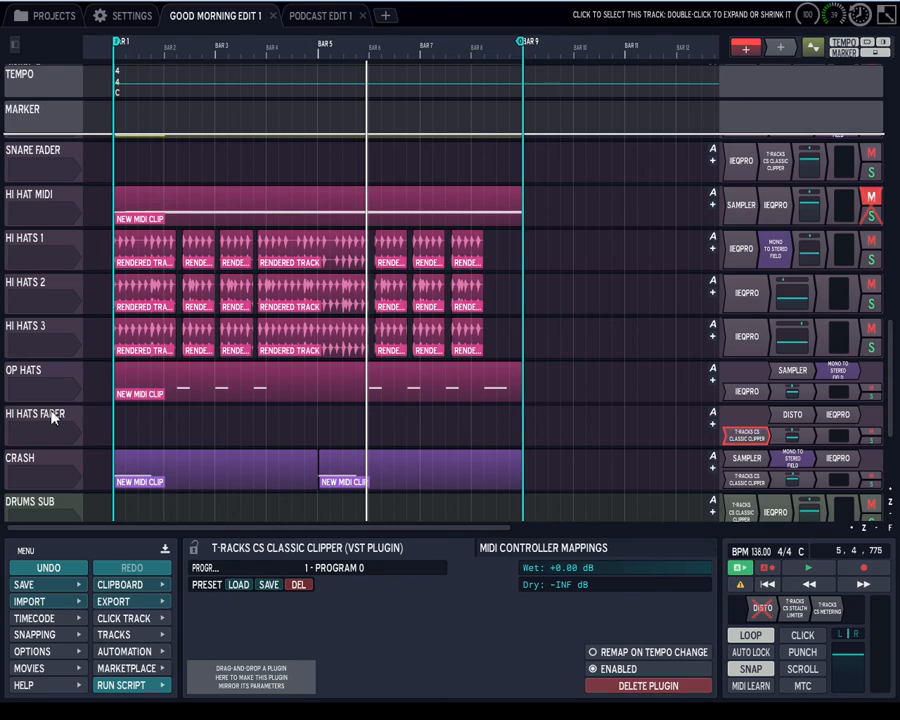
Step: Check the SNARE FADER track's destination and its T-RACKS CS CLASSIC CLIPPER plugin
{"action": "scroll", "coordinate": [52, 418], "scroll_direction": "up", "scroll_amount": 5}
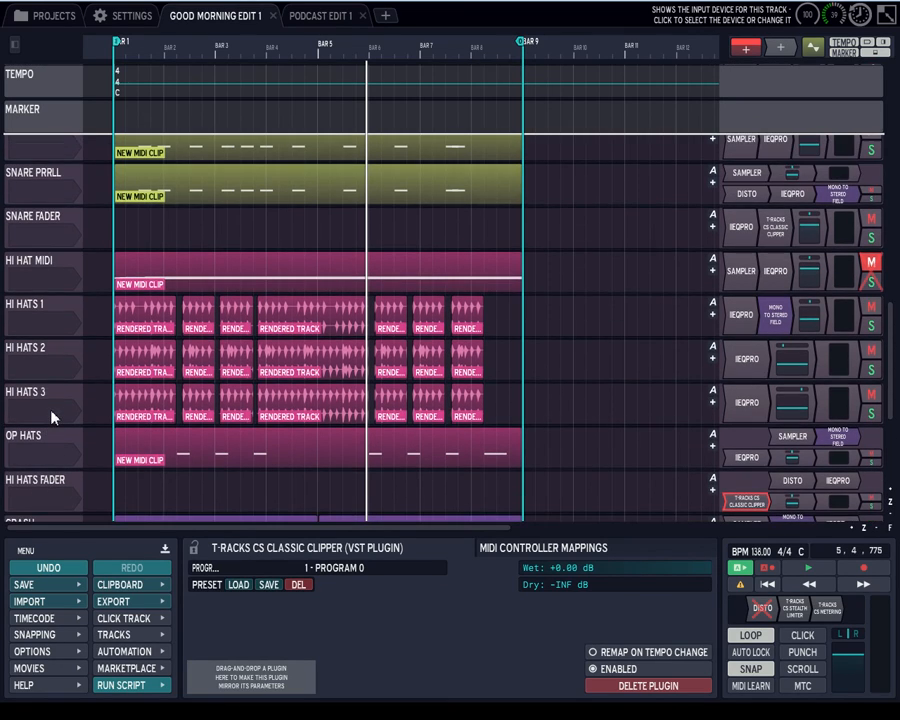
{"action": "scroll", "coordinate": [52, 418], "scroll_direction": "up", "scroll_amount": 3}
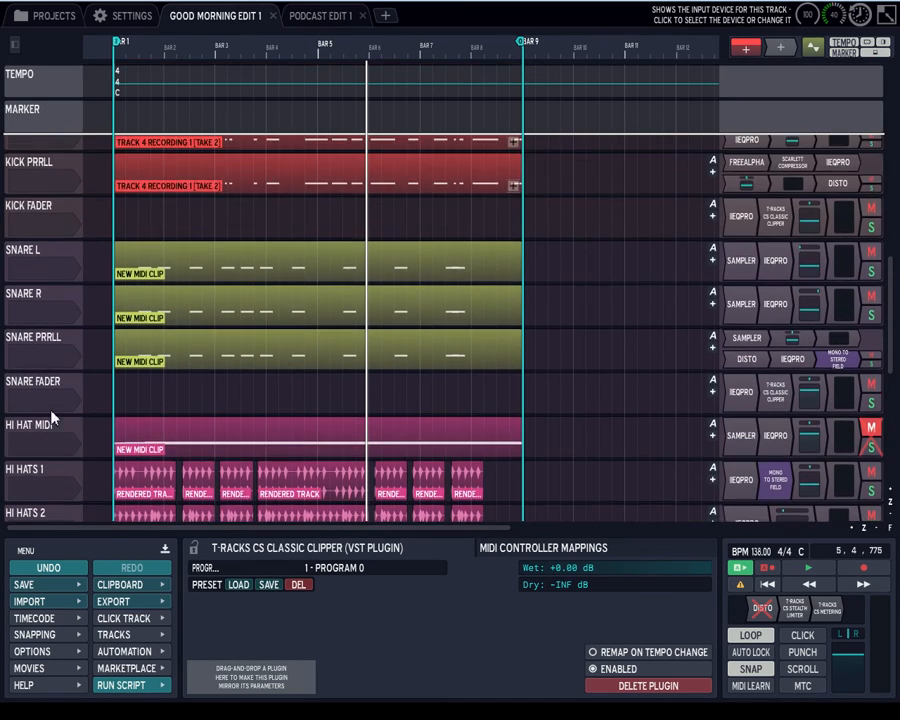
{"action": "left_click", "coordinate": [50, 393]}
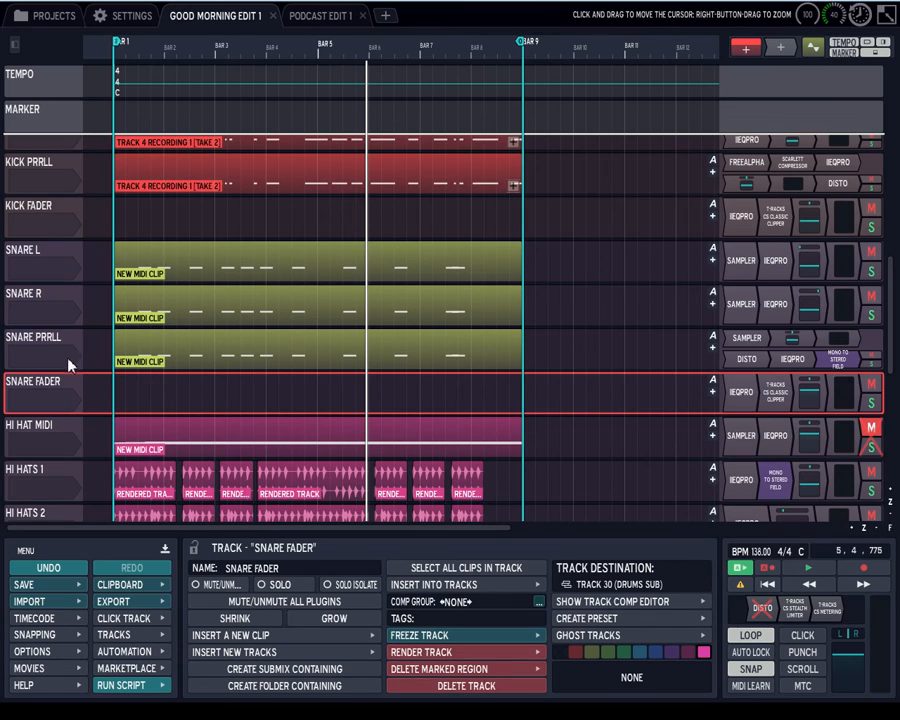
{"action": "left_click", "coordinate": [778, 392]}
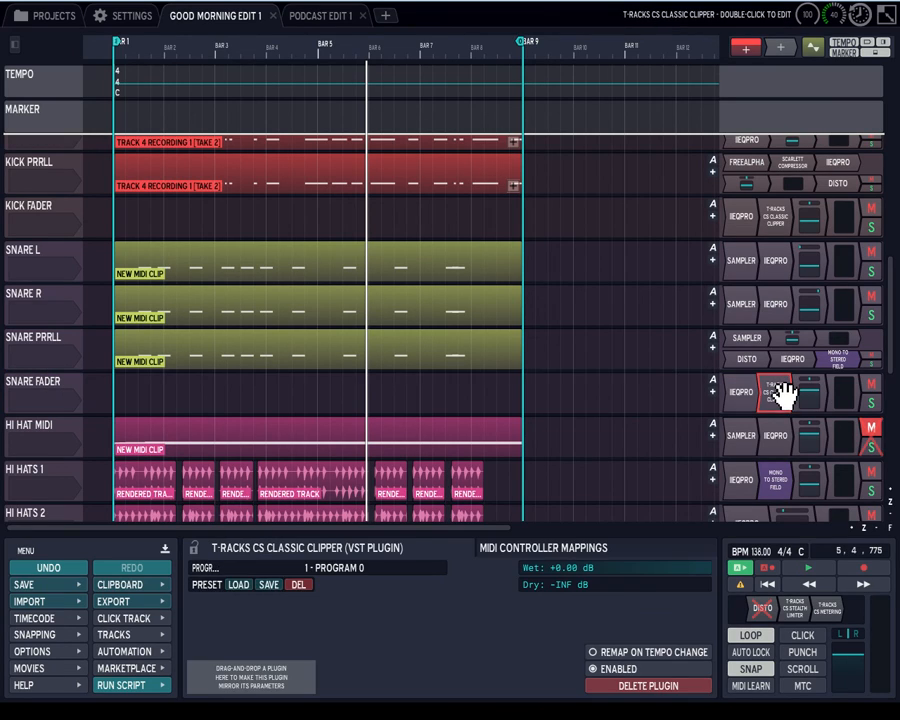
{"action": "left_click", "coordinate": [62, 388]}
{"action": "left_click", "coordinate": [777, 392]}
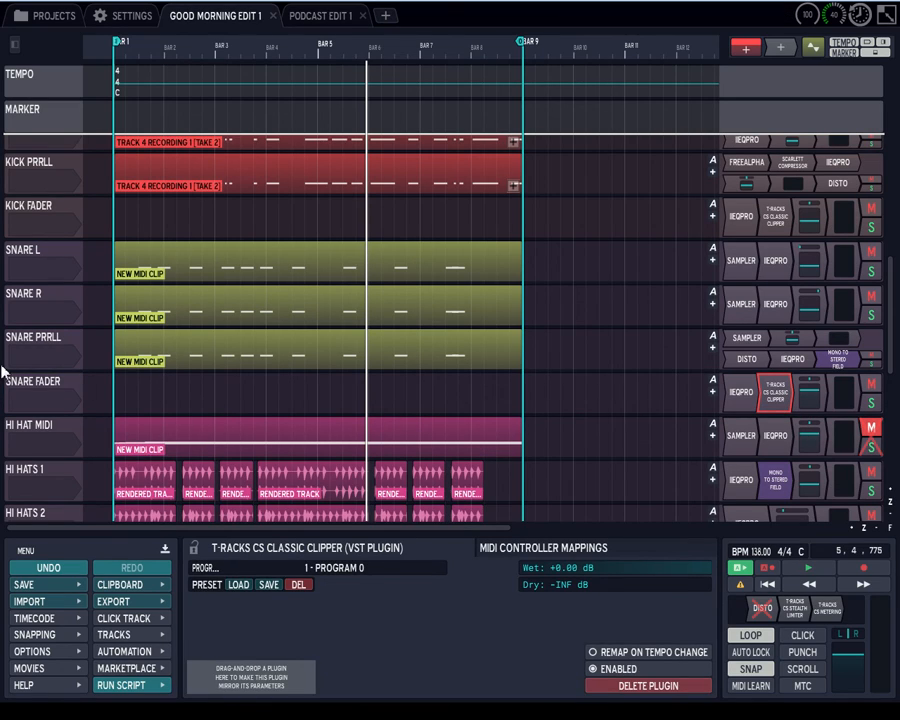
Step: Inspect the DISTO plugin and the volume and pan plugin on the SNARE PRRLL track
{"action": "scroll", "coordinate": [10, 350], "scroll_direction": "up", "scroll_amount": 2}
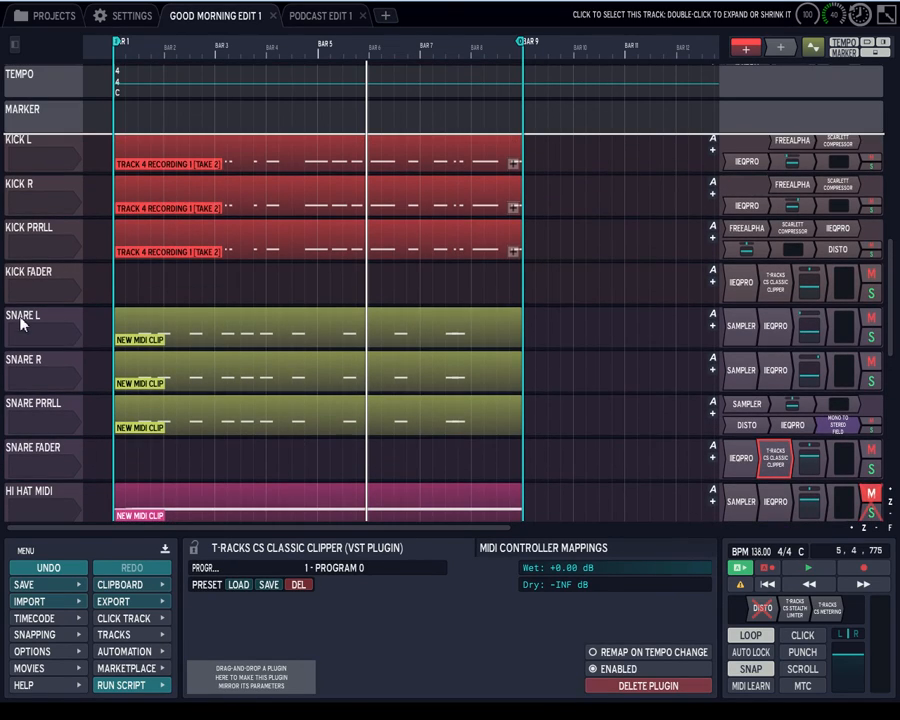
{"action": "left_click", "coordinate": [760, 430]}
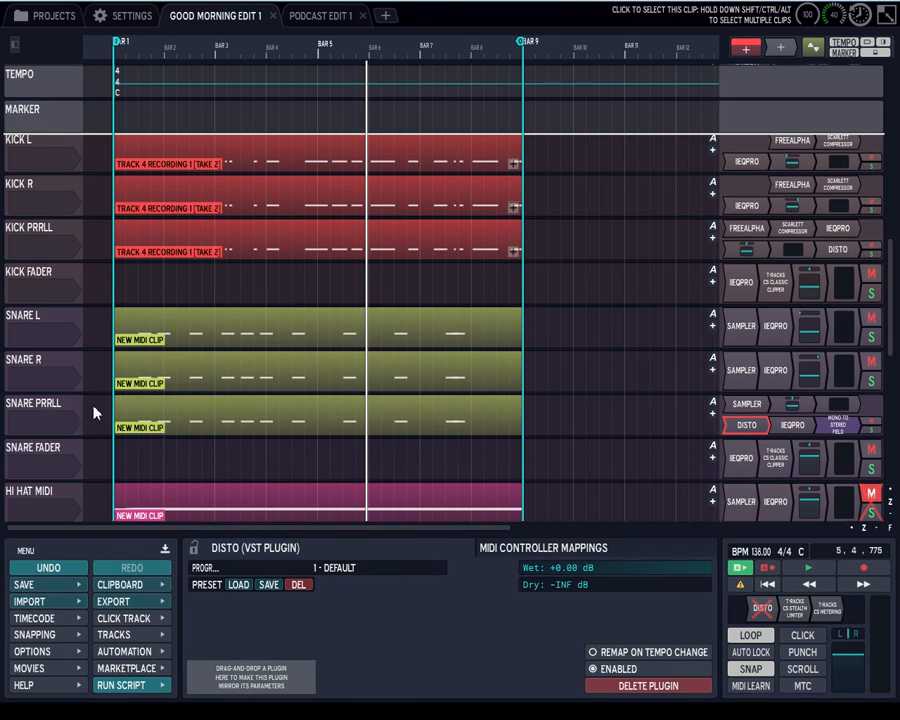
{"action": "left_click", "coordinate": [793, 406]}
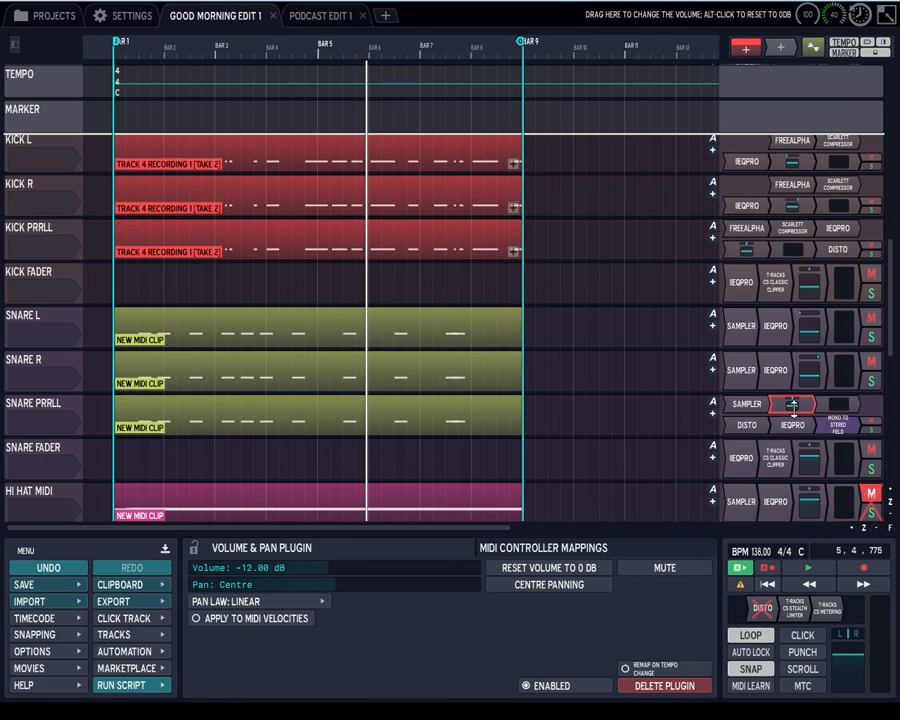
{"action": "left_click", "coordinate": [750, 426]}
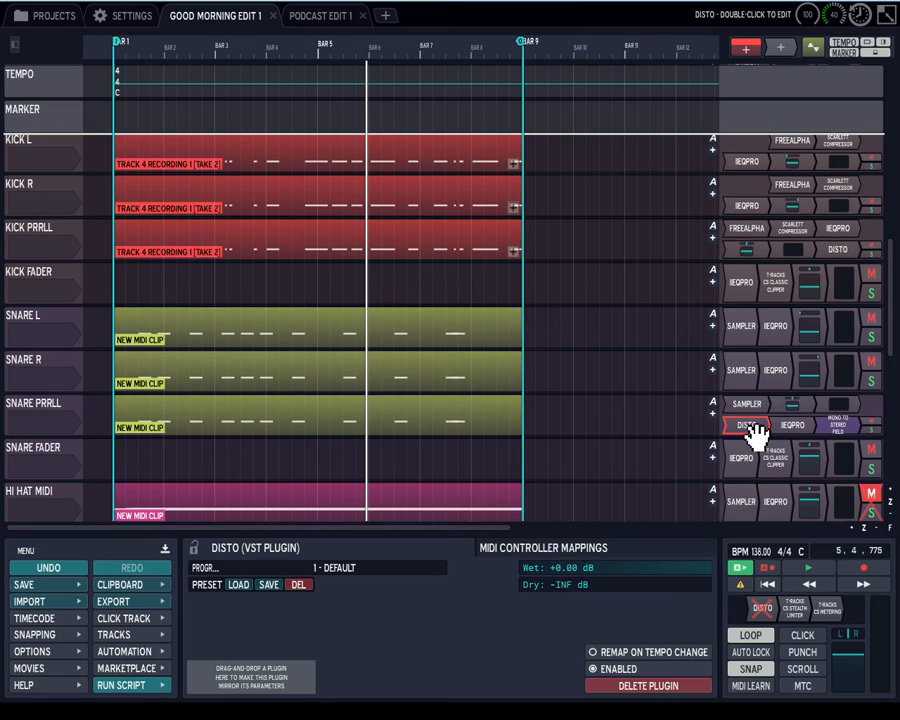
Step: Inspect the FREEALPHA plugin on the BASS PRRLL track
{"action": "left_click_drag", "start_coordinate": [890, 355], "coordinate": [886, 340]}
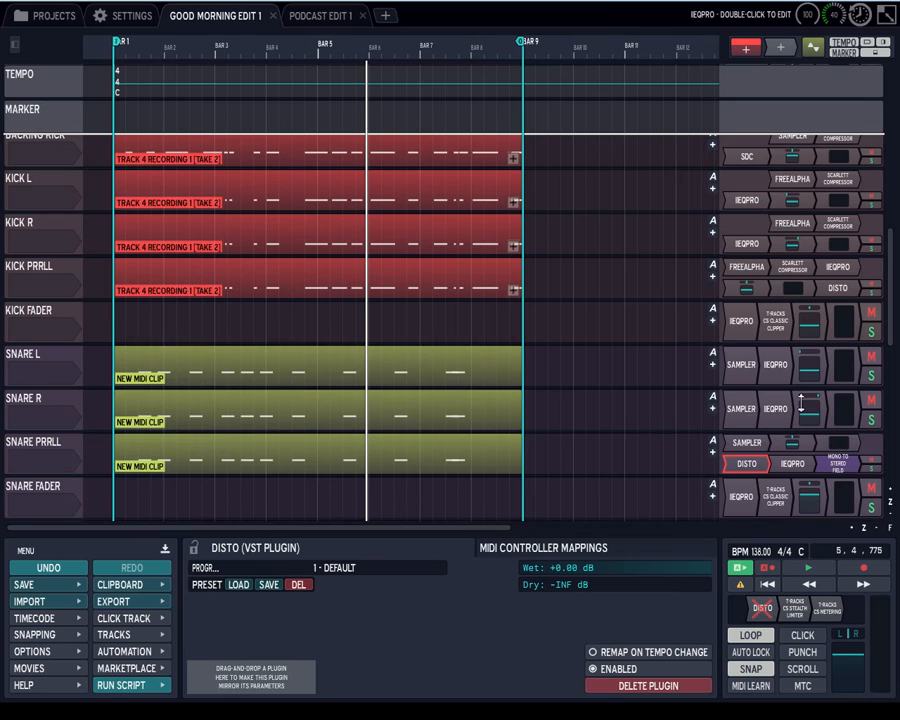
{"action": "left_click_drag", "start_coordinate": [889, 327], "coordinate": [887, 213]}
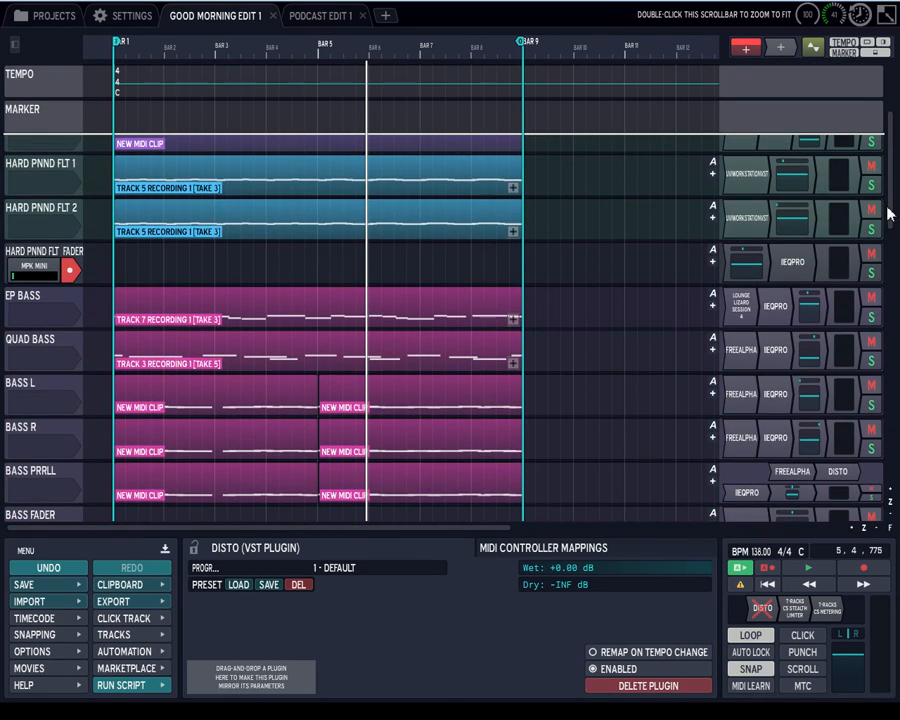
{"action": "left_click", "coordinate": [783, 476]}
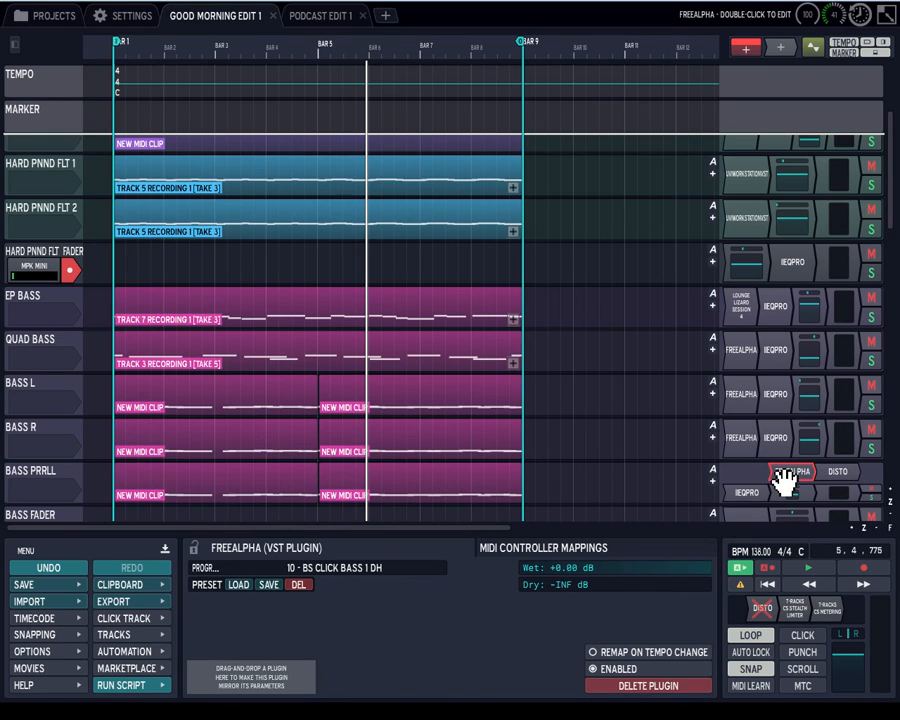
Step: Open the master T-RACKS CS METERING plugin to examine its peak, loudness, phase and spectrum displays, and close it again
{"action": "left_click_drag", "start_coordinate": [886, 150], "coordinate": [893, 472]}
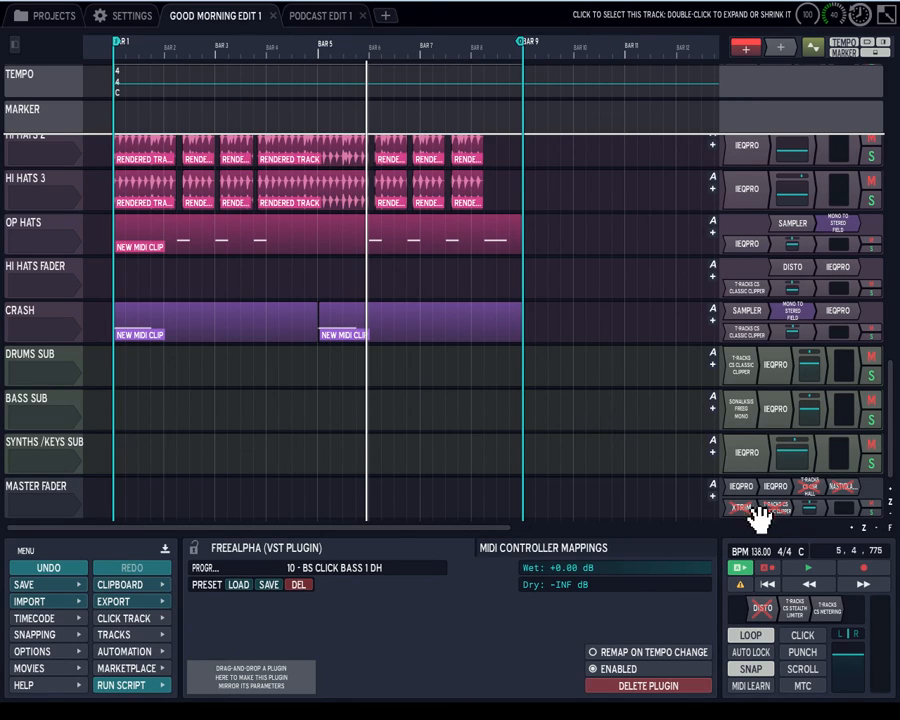
{"action": "left_click", "coordinate": [826, 612]}
{"action": "double_click", "coordinate": [826, 612]}
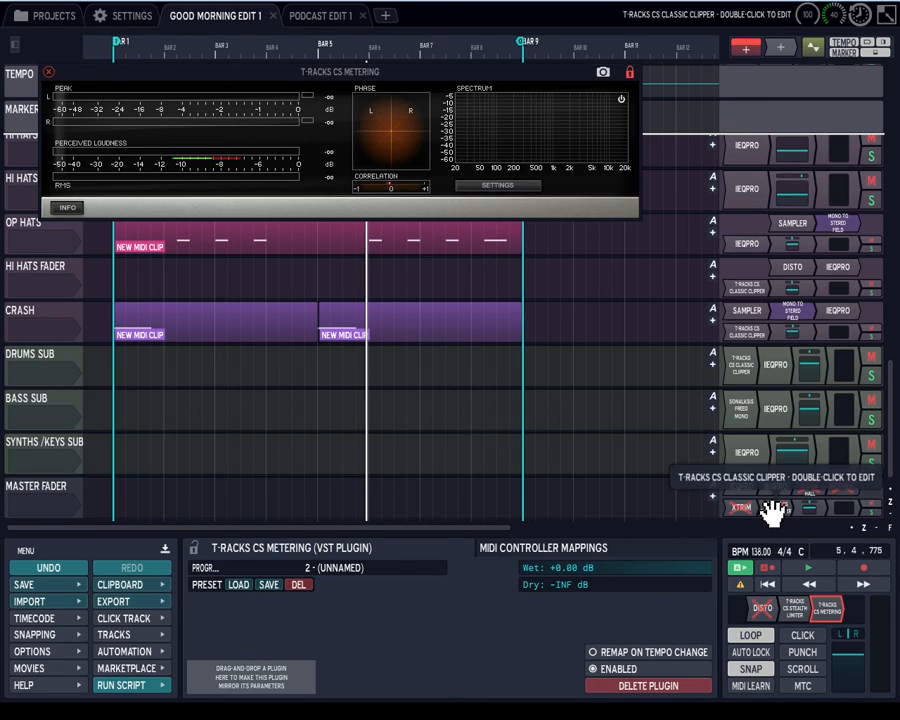
{"action": "left_click_drag", "start_coordinate": [363, 78], "coordinate": [435, 133]}
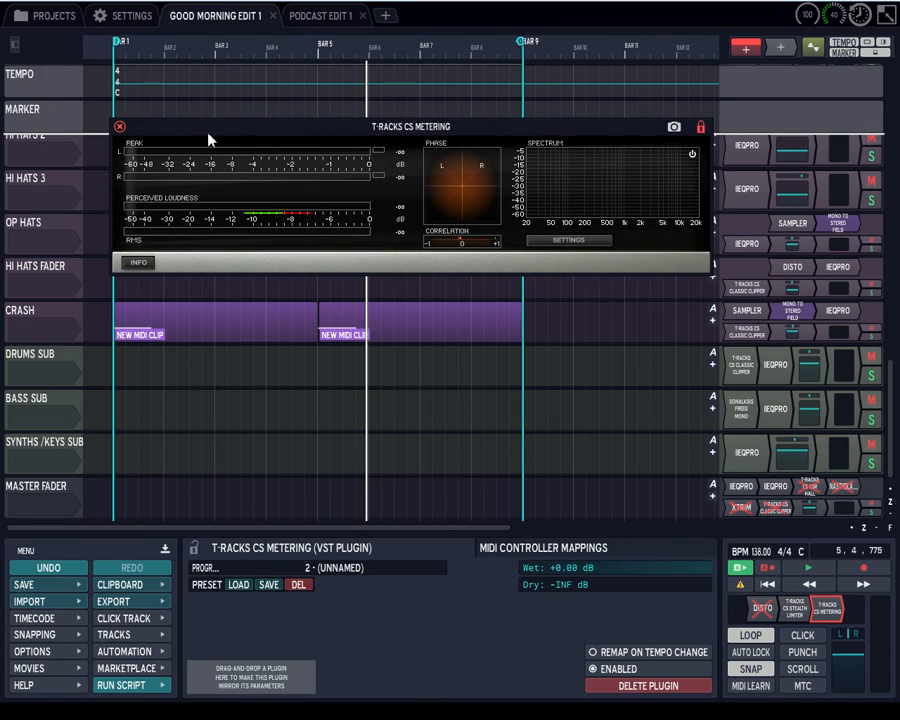
{"action": "mouse_move", "coordinate": [271, 321]}
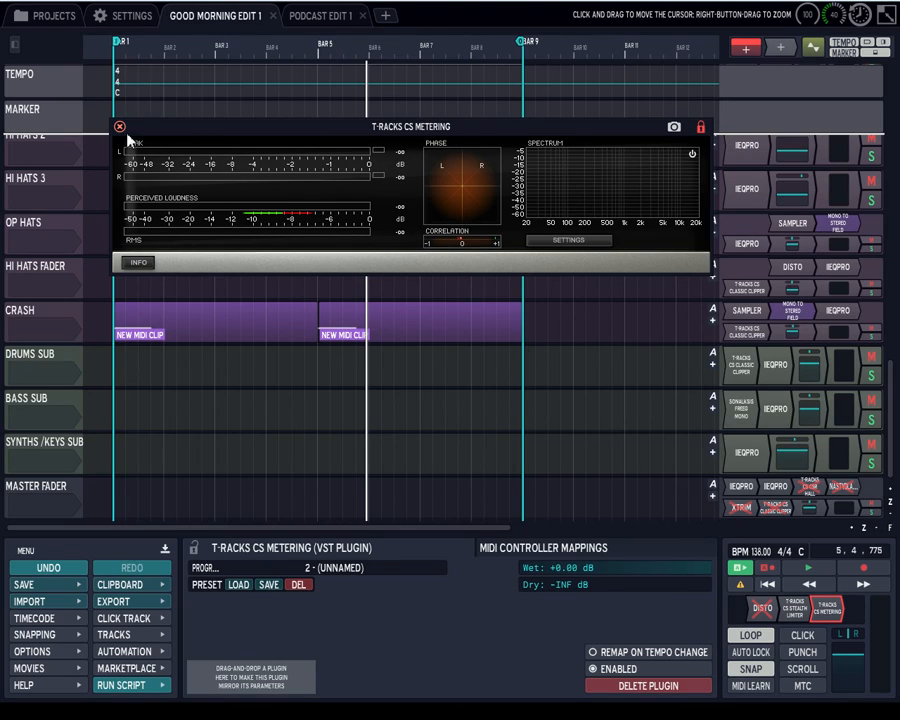
{"action": "left_click_drag", "start_coordinate": [178, 128], "coordinate": [152, 20]}
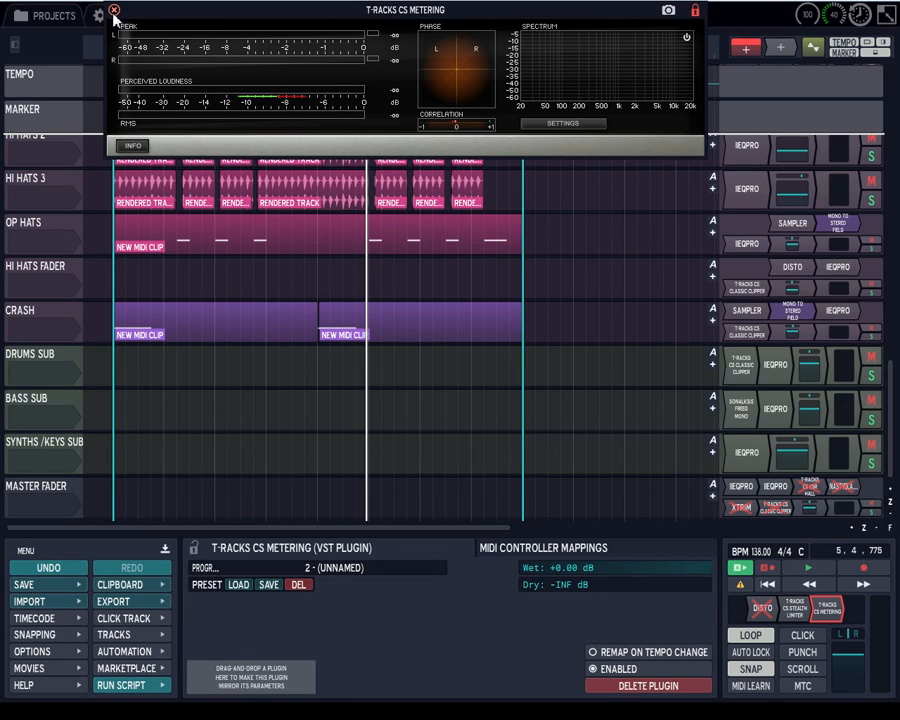
{"action": "left_click", "coordinate": [114, 11]}
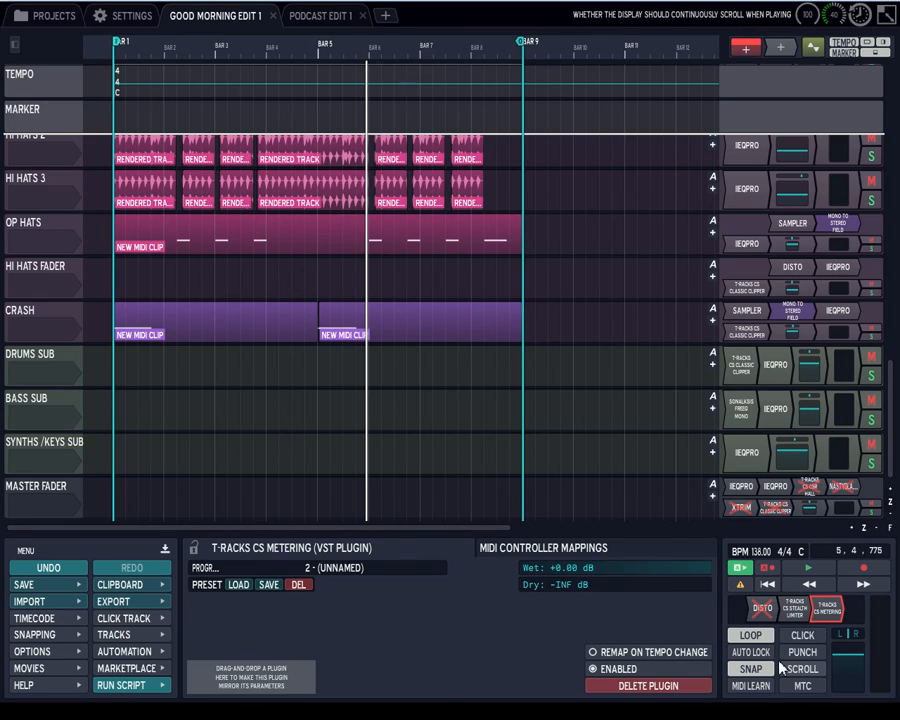
Step: Play the mix from the start while viewing the level meters of the snare, hi-hat and submix tracks, and stop playback
{"action": "left_click", "coordinate": [769, 588]}
{"action": "left_click", "coordinate": [808, 568]}
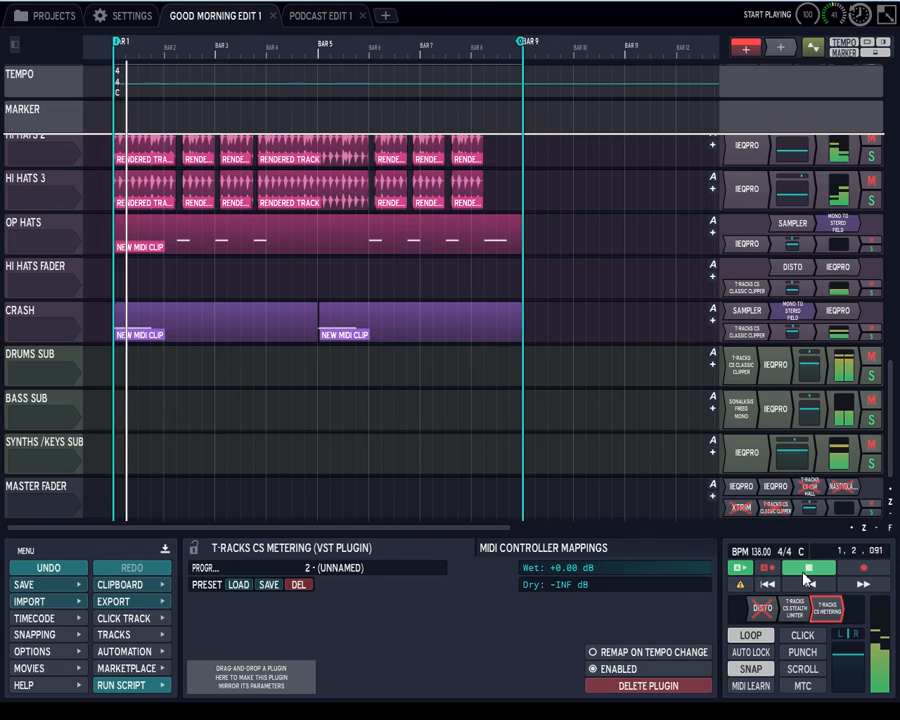
{"action": "left_click_drag", "start_coordinate": [891, 410], "coordinate": [891, 360]}
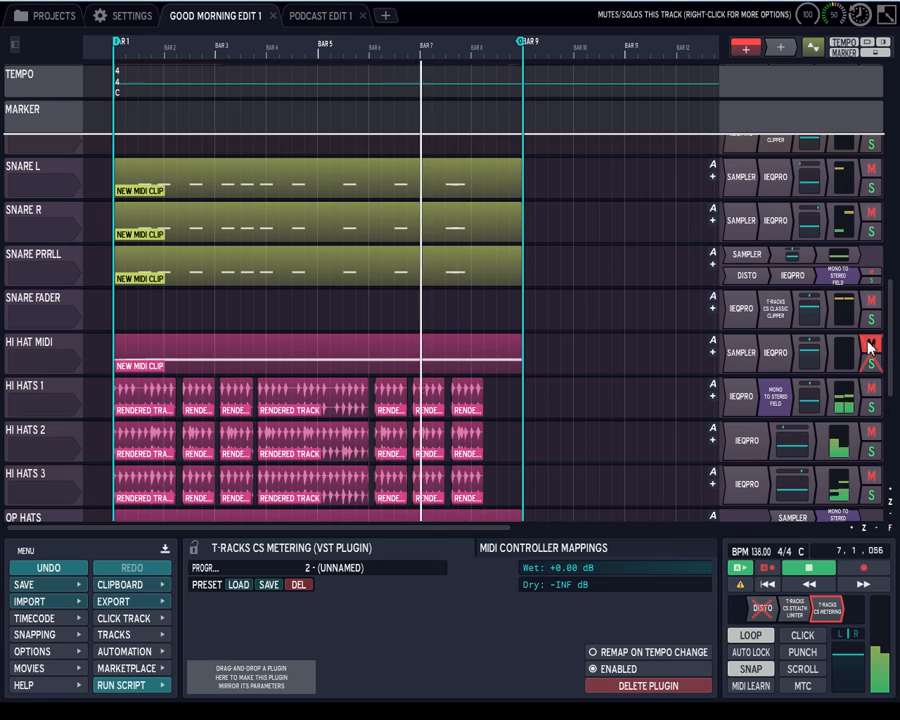
{"action": "left_click_drag", "start_coordinate": [891, 365], "coordinate": [884, 490]}
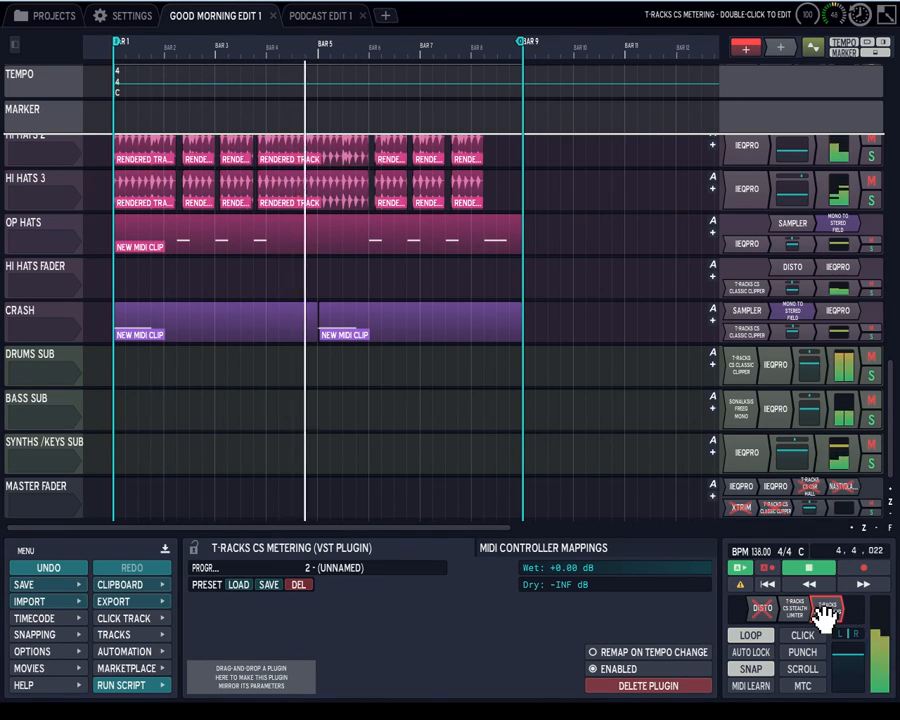
{"action": "left_click", "coordinate": [818, 573]}
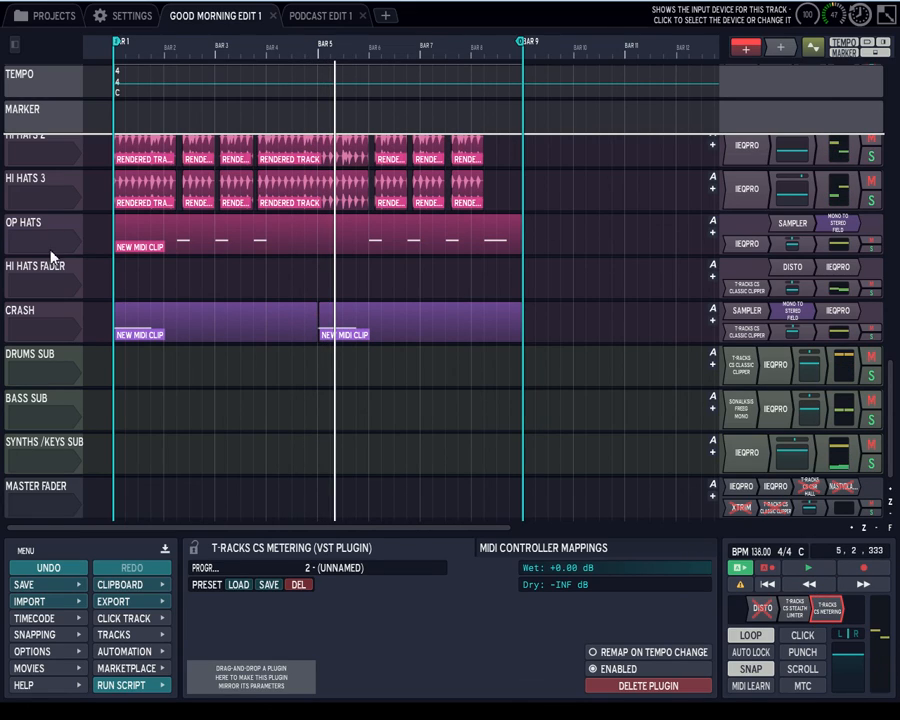
Step: Check the track destinations of OP HATS, DRUMS SUB, BACKING KICK, KICK R and KICK FADER
{"action": "left_click", "coordinate": [40, 225]}
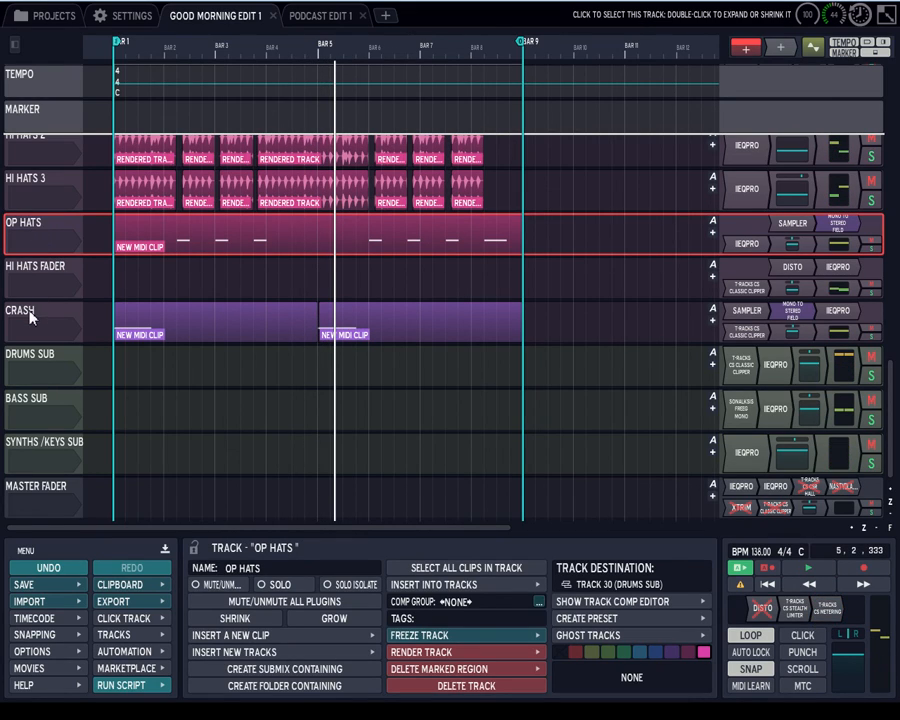
{"action": "left_click", "coordinate": [22, 365]}
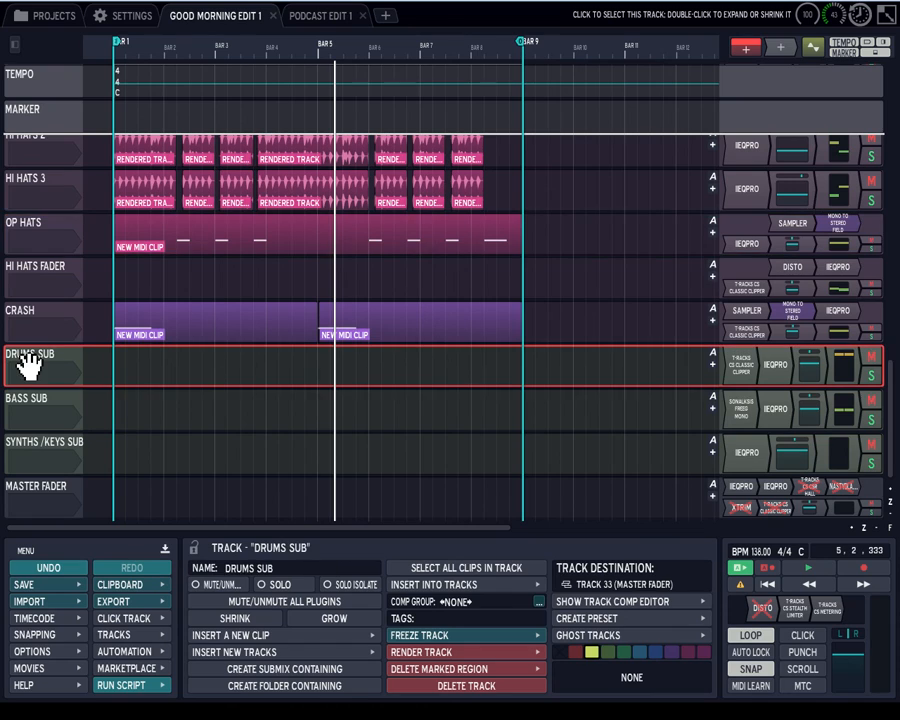
{"action": "scroll", "coordinate": [22, 362], "scroll_direction": "up", "scroll_amount": 4}
{"action": "scroll", "coordinate": [22, 358], "scroll_direction": "up", "scroll_amount": 7}
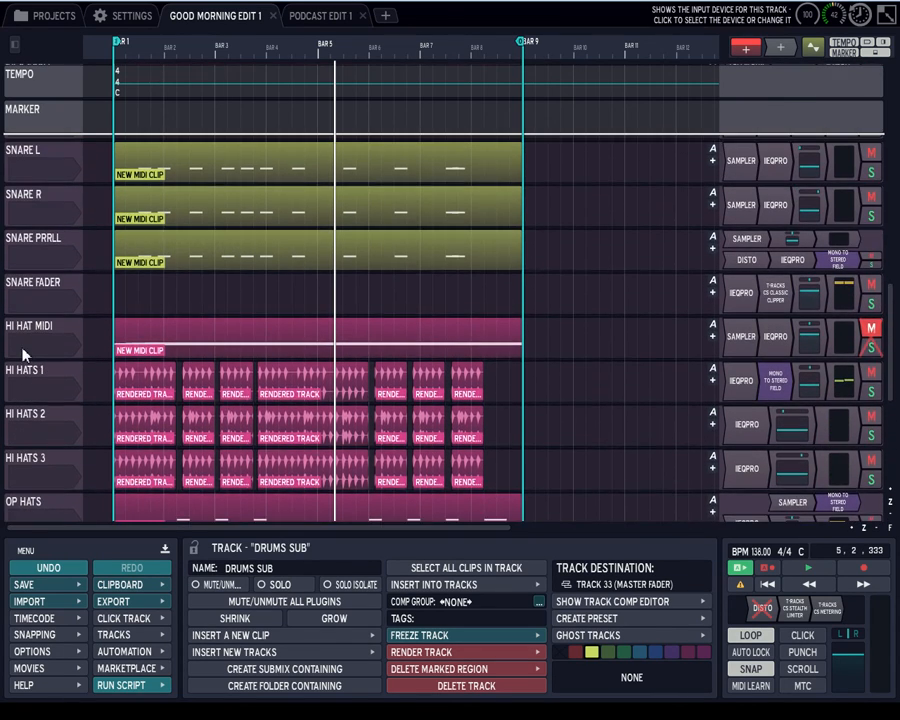
{"action": "scroll", "coordinate": [22, 352], "scroll_direction": "up", "scroll_amount": 3}
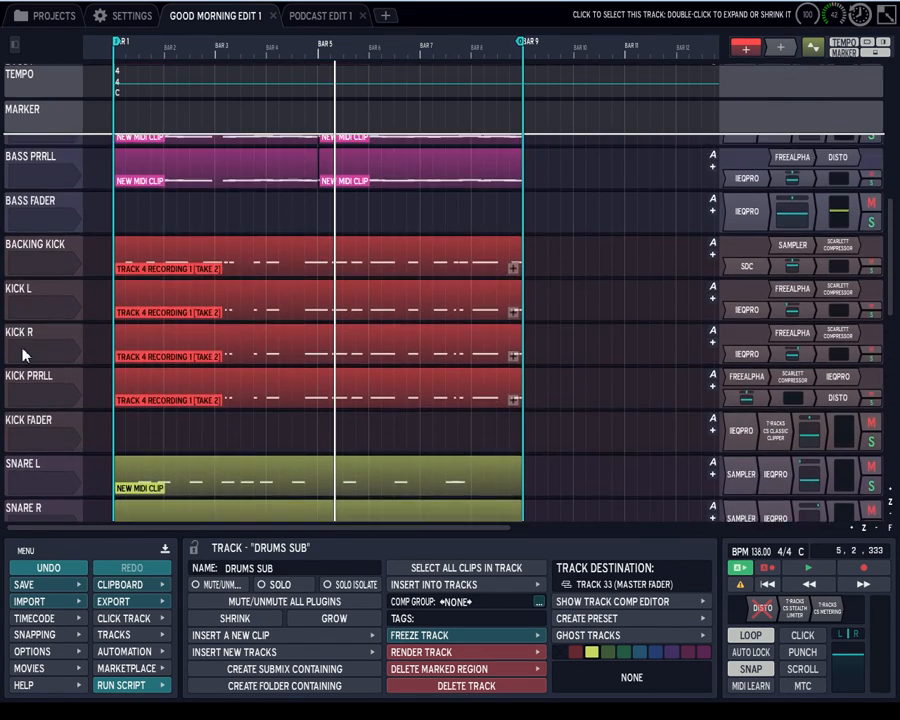
{"action": "left_click", "coordinate": [30, 262]}
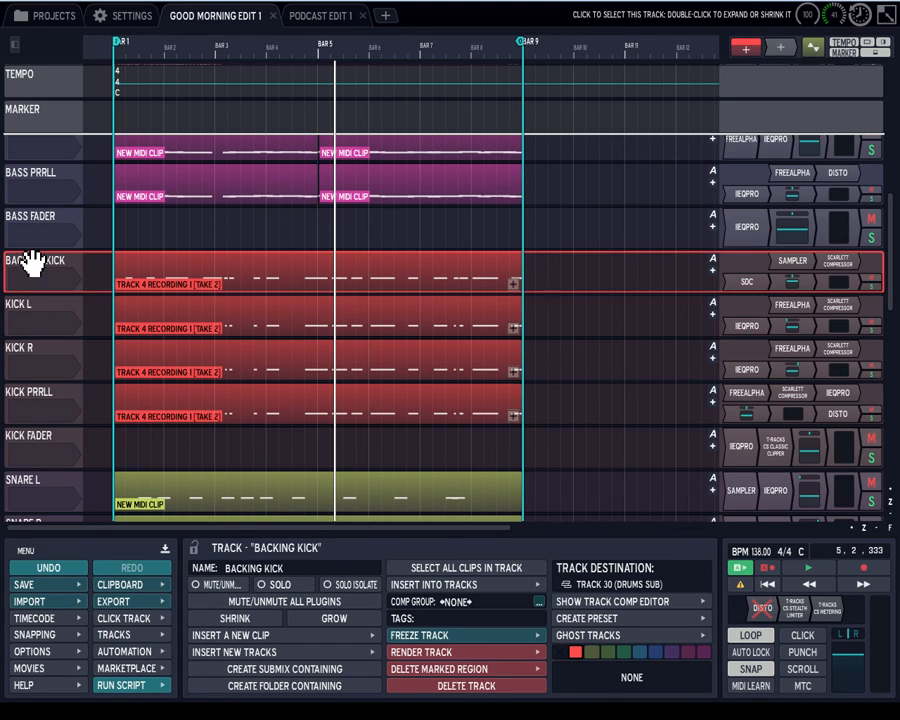
{"action": "left_click", "coordinate": [28, 356]}
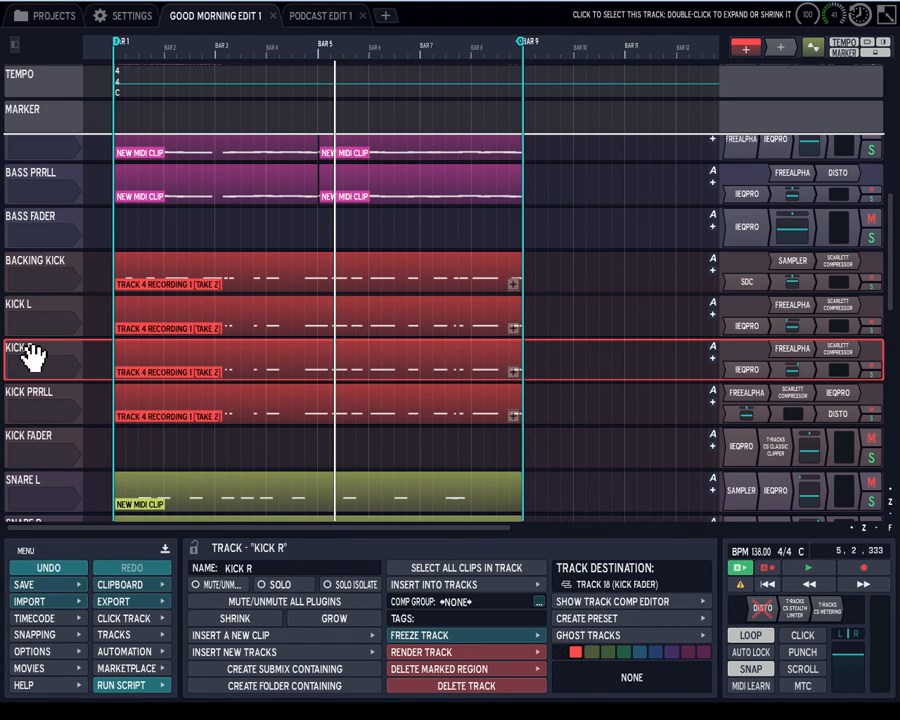
{"action": "left_click", "coordinate": [24, 408]}
{"action": "left_click", "coordinate": [22, 428]}
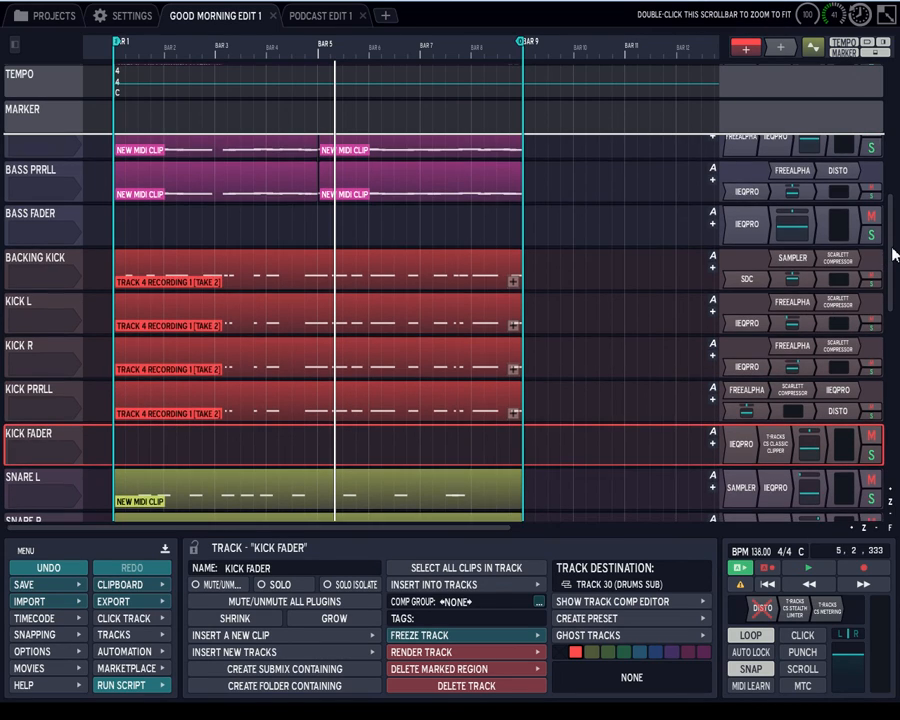
Step: Disable both IIEQPRO plugins on the MASTER FADER track and play the mix from the start
{"action": "left_click_drag", "start_coordinate": [888, 252], "coordinate": [888, 492]}
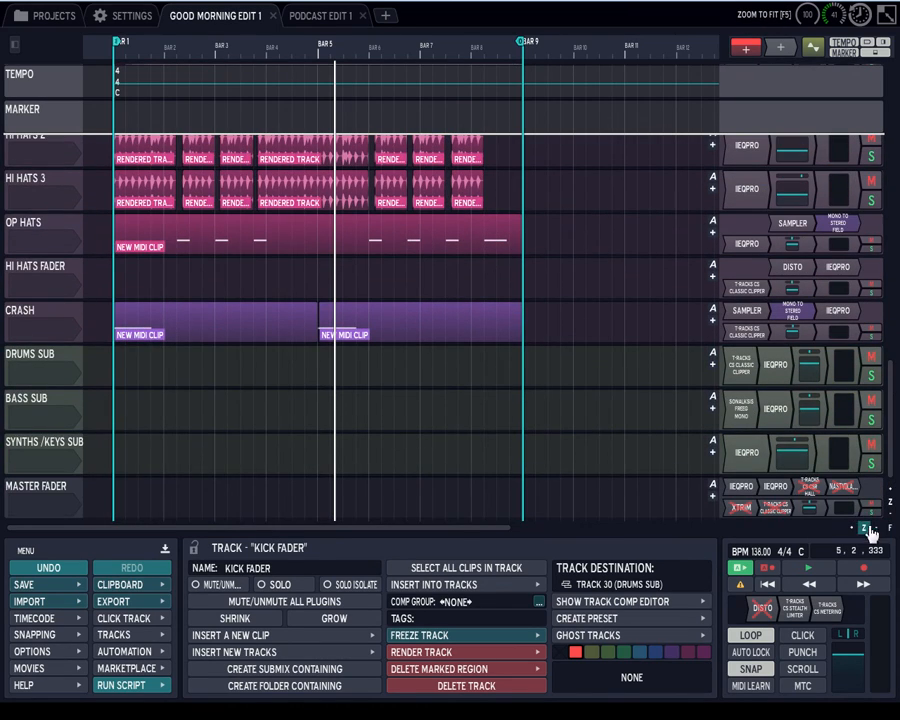
{"action": "left_click", "coordinate": [754, 498]}
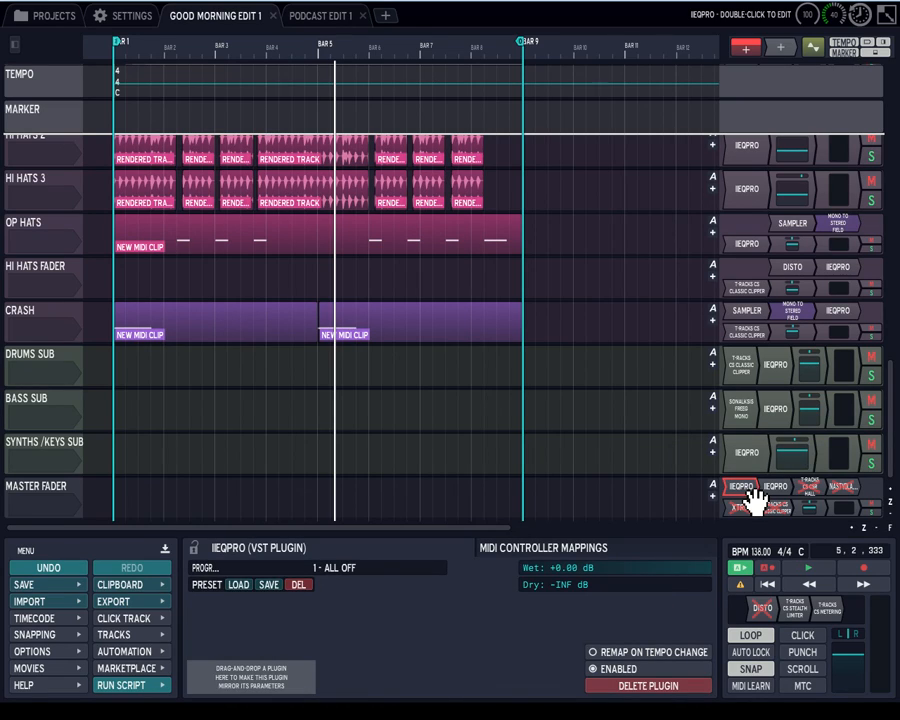
{"action": "left_click", "coordinate": [773, 488], "text": "ctrl"}
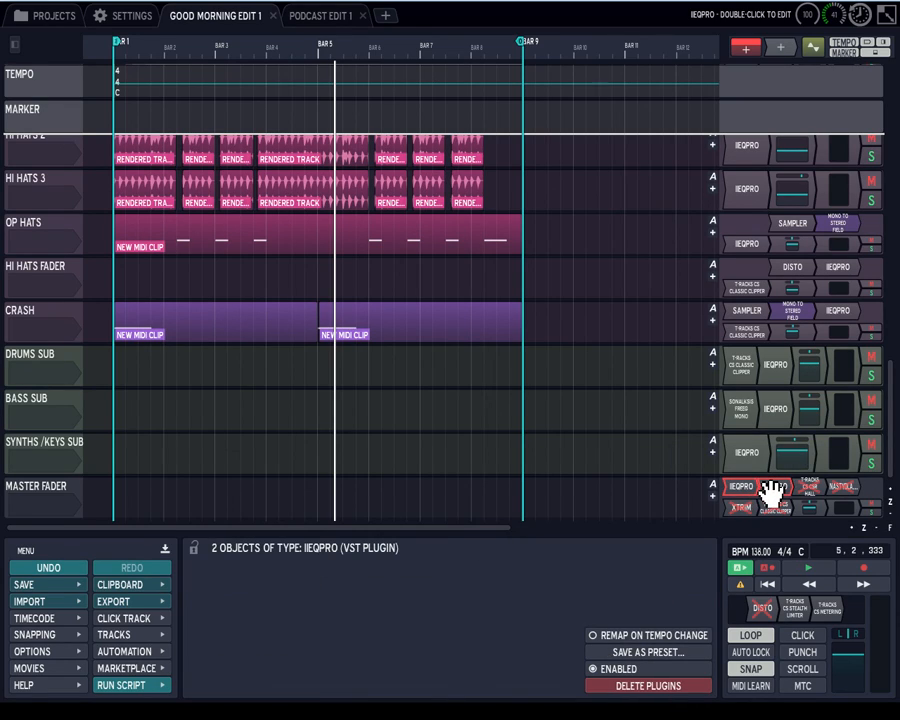
{"action": "left_click", "coordinate": [767, 584]}
{"action": "left_click", "coordinate": [795, 568]}
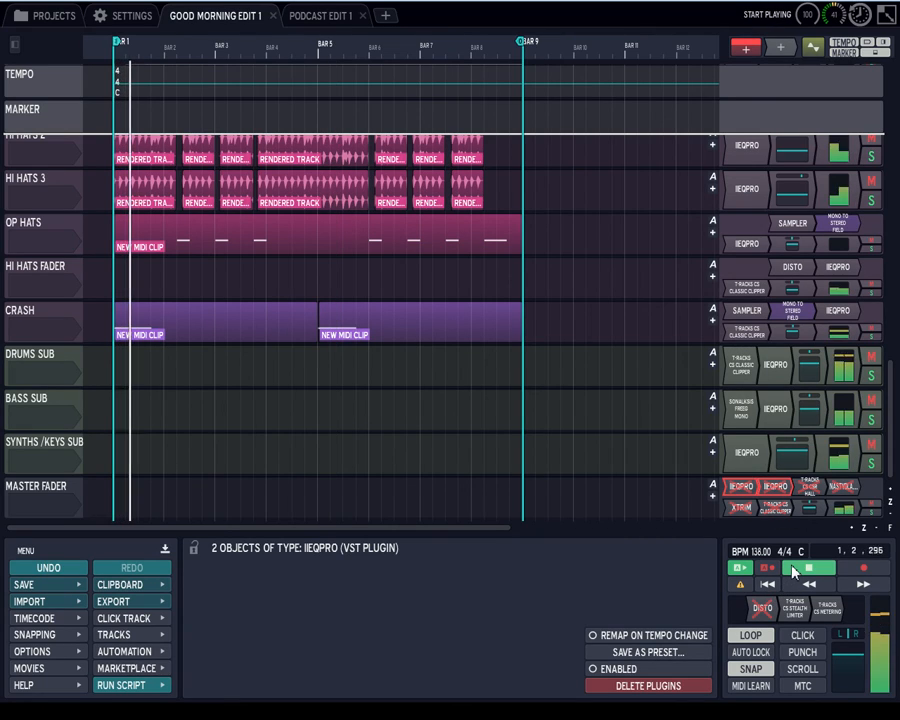
{"action": "left_click_drag", "start_coordinate": [895, 440], "coordinate": [887, 468]}
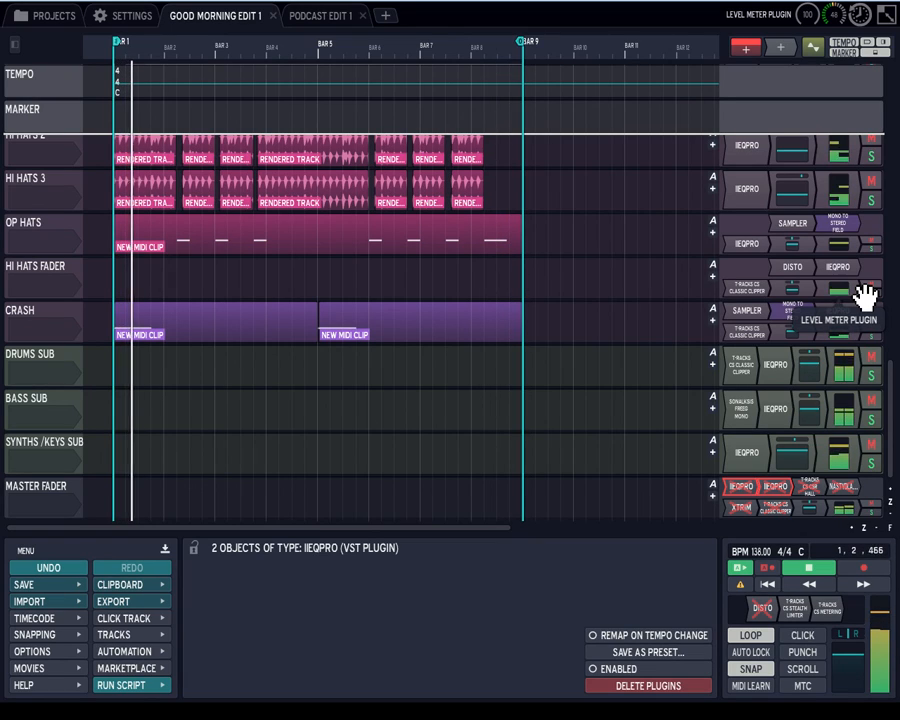
{"action": "left_click", "coordinate": [893, 420]}
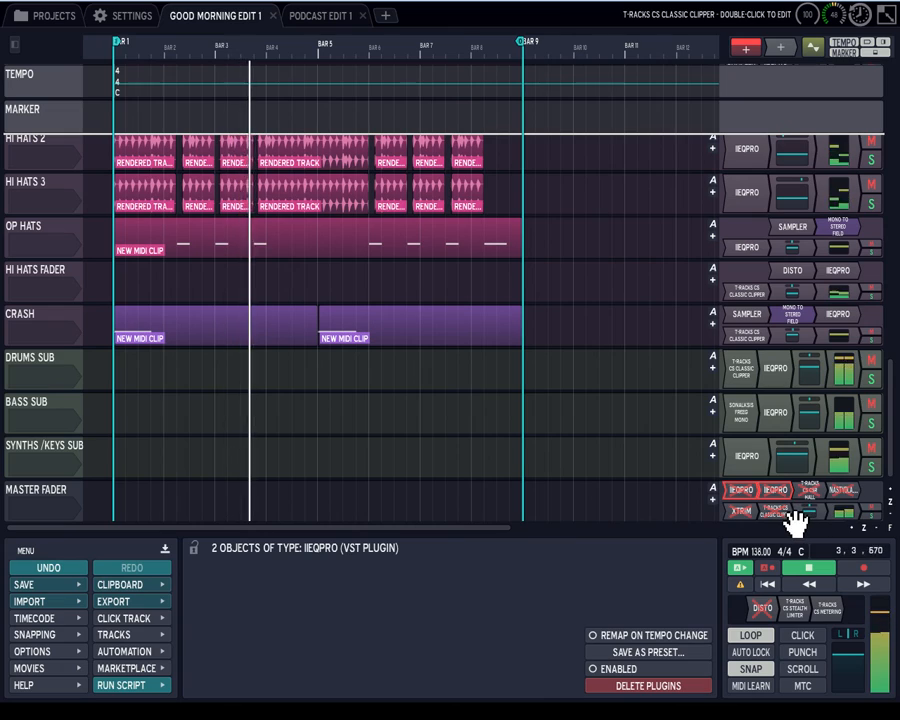
Step: Open the master T-RACKS CS METERING plugin to examine its peak and perceived loudness scales, and close it
{"action": "double_click", "coordinate": [825, 612]}
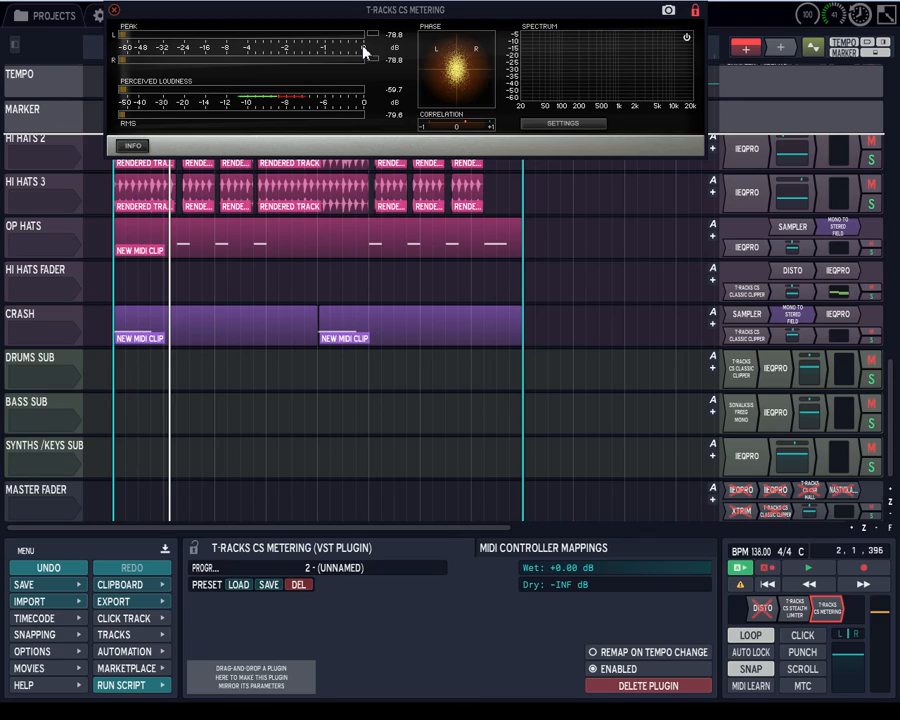
{"action": "left_click", "coordinate": [114, 10]}
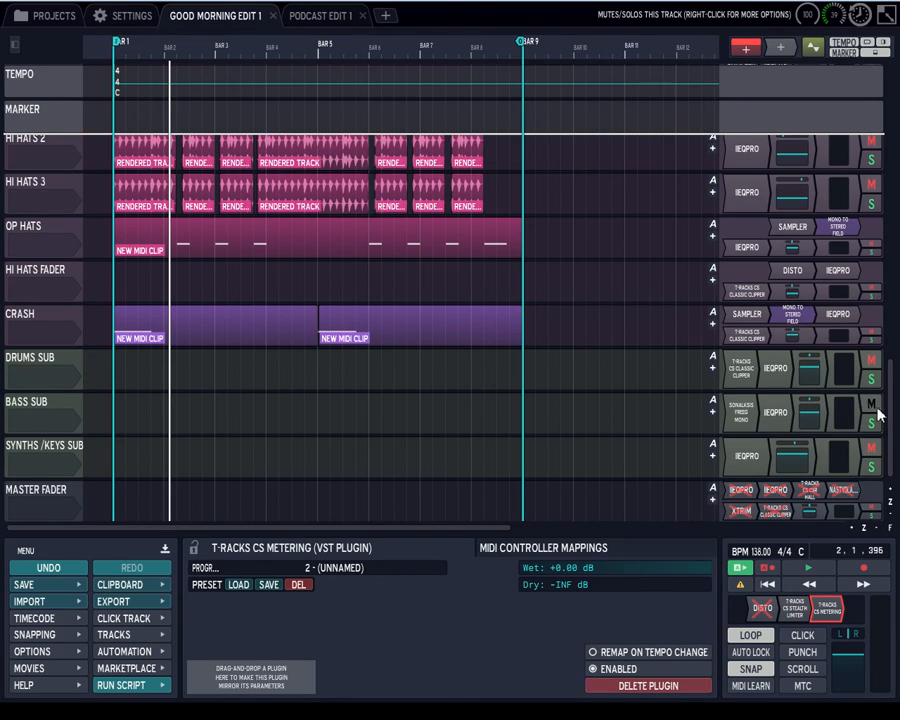
{"action": "left_click_drag", "start_coordinate": [890, 427], "coordinate": [890, 474]}
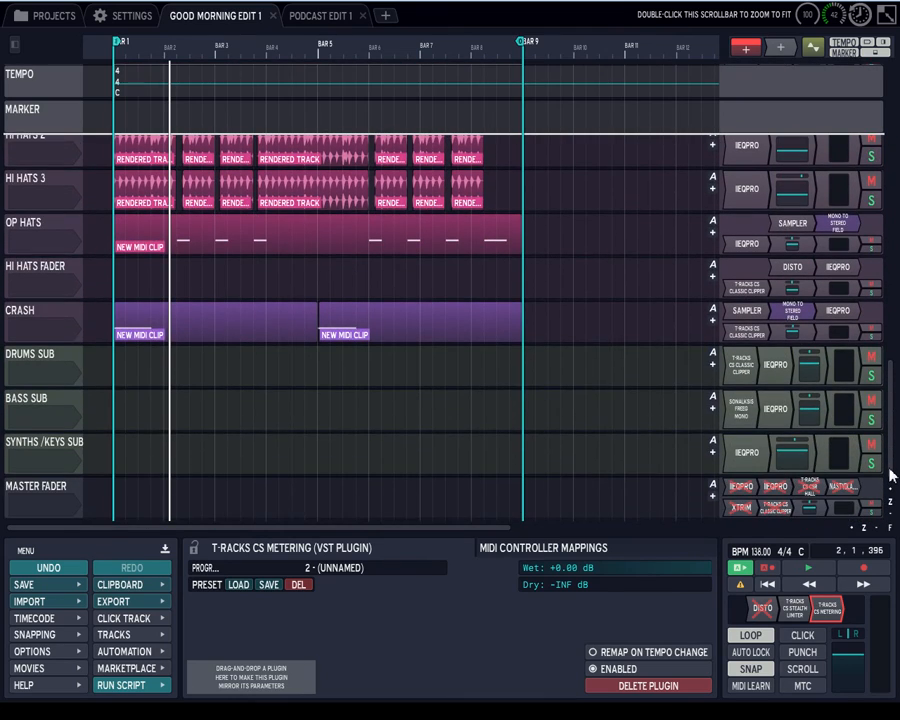
Step: Reopen T-RACKS CS METERING, move its window clear of the file browser, hide the file browser and close the plugin window
{"action": "double_click", "coordinate": [828, 607]}
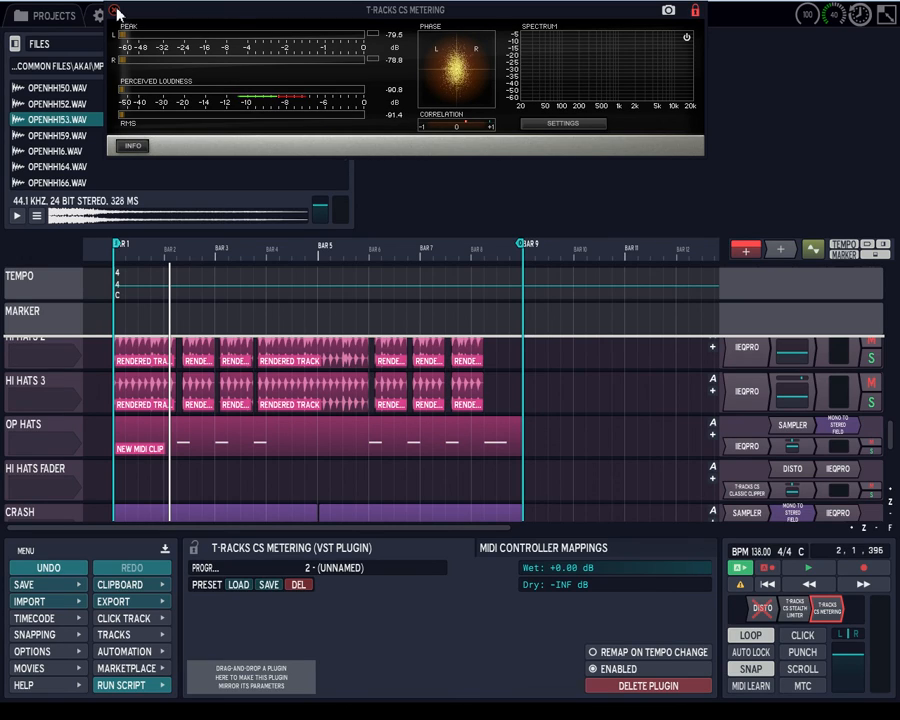
{"action": "left_click_drag", "start_coordinate": [172, 16], "coordinate": [174, 249]}
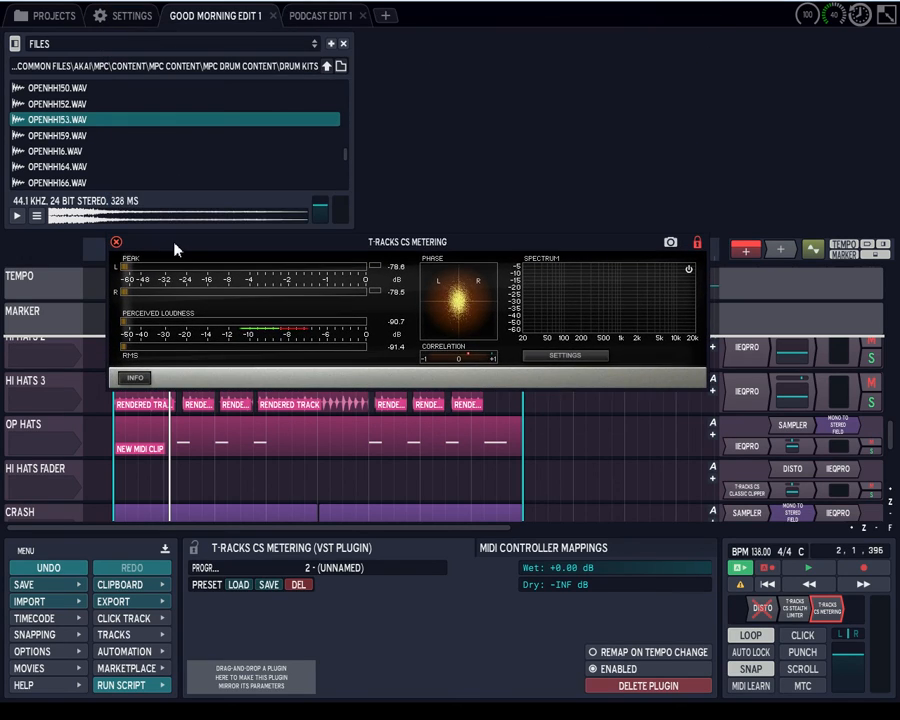
{"action": "left_click", "coordinate": [14, 43]}
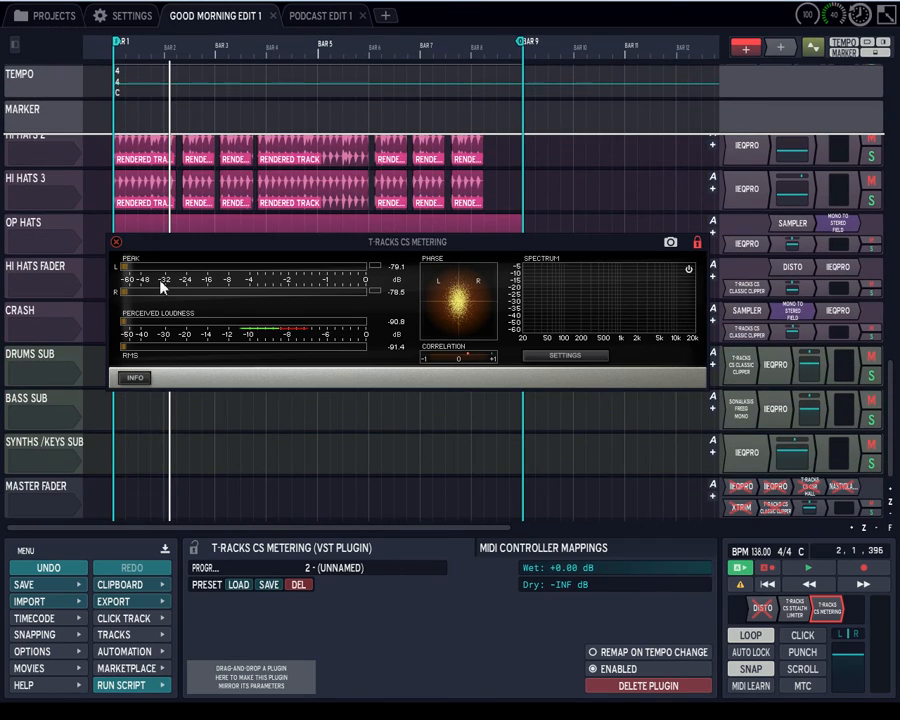
{"action": "left_click", "coordinate": [116, 243]}
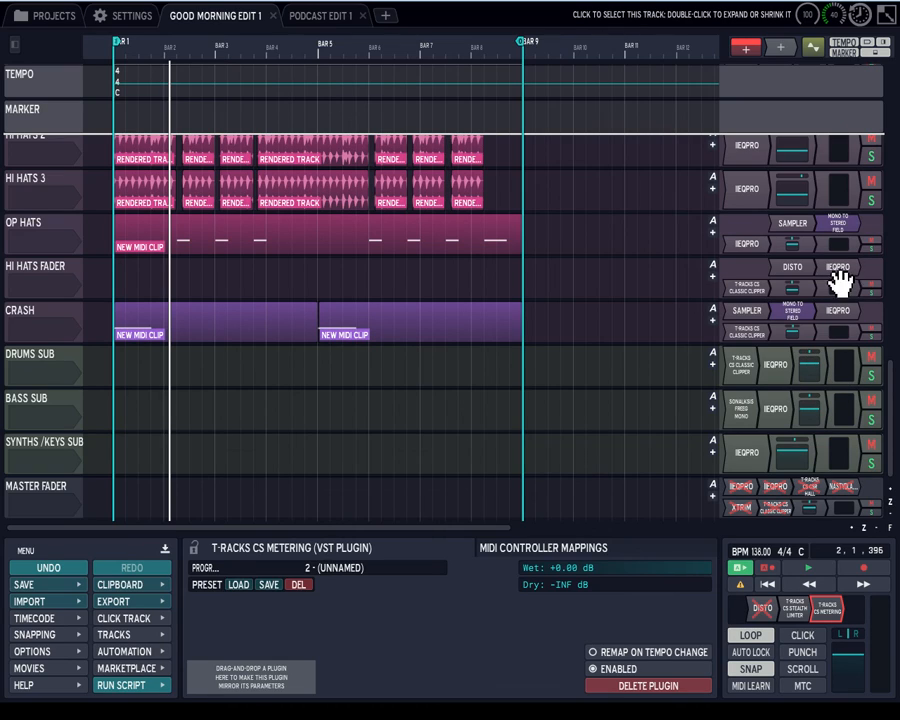
Step: Open the IIEQPRO plugin on the KICK L track to examine its mid and side filter curves, and close it
{"action": "left_click_drag", "start_coordinate": [890, 455], "coordinate": [895, 100]}
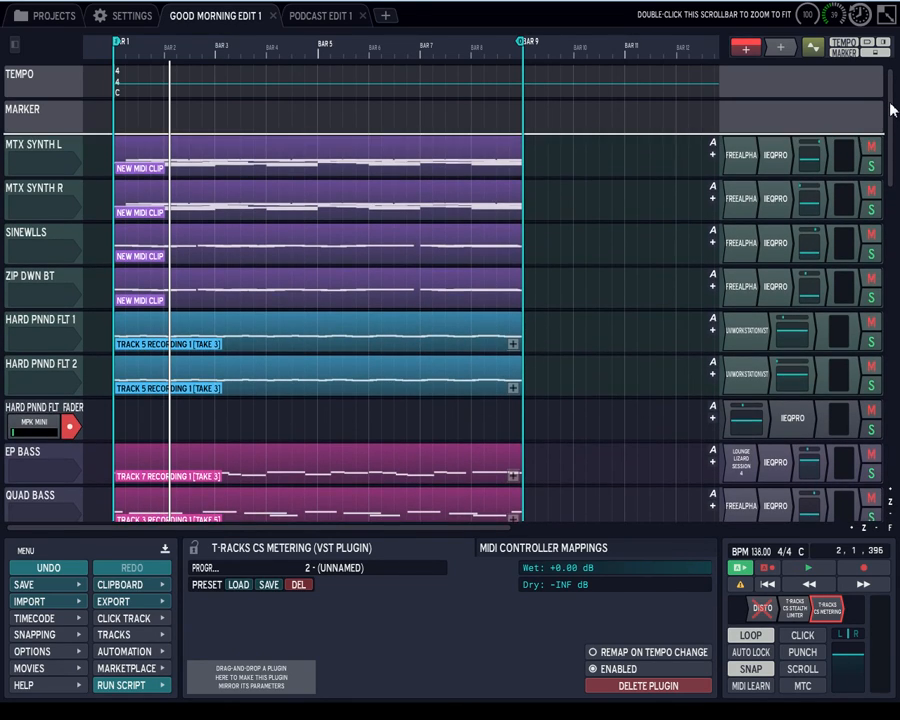
{"action": "left_click_drag", "start_coordinate": [890, 84], "coordinate": [892, 203]}
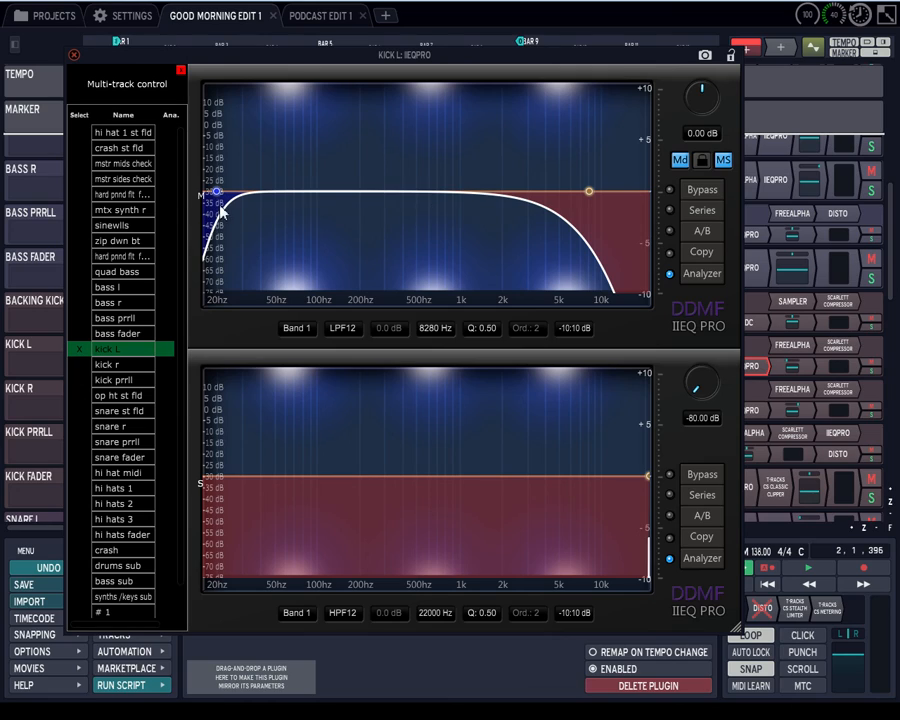
{"action": "left_click", "coordinate": [72, 56]}
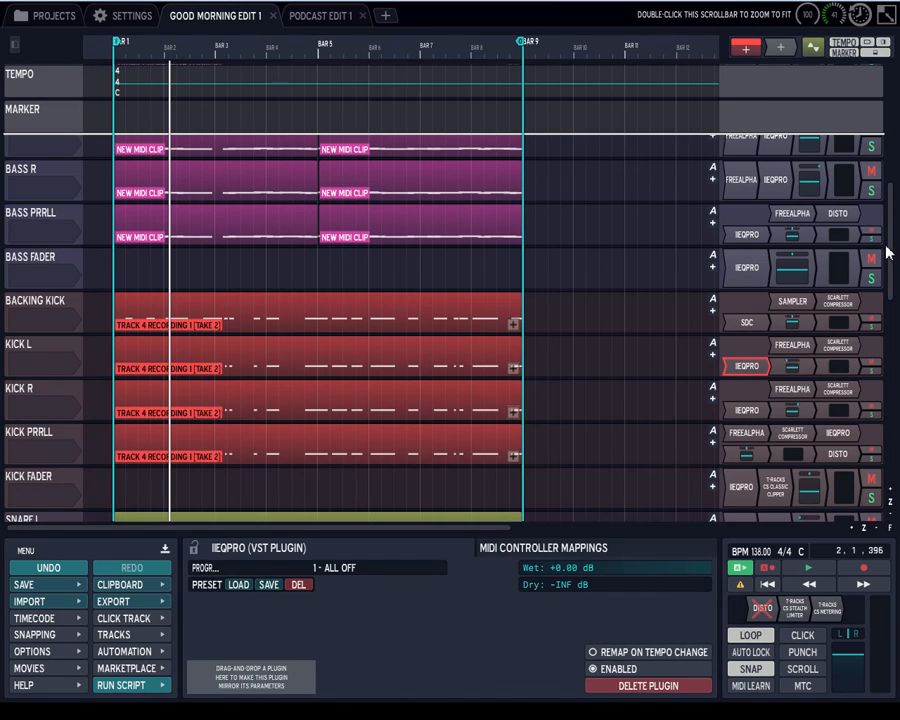
Step: Inspect the MONO TO STEREO FIELD racks on SNARE PRRLL and HI HATS 1, and check the destinations of SNARE FADER and SNARE PRRLL
{"action": "scroll", "coordinate": [888, 252], "scroll_direction": "down", "scroll_amount": 1}
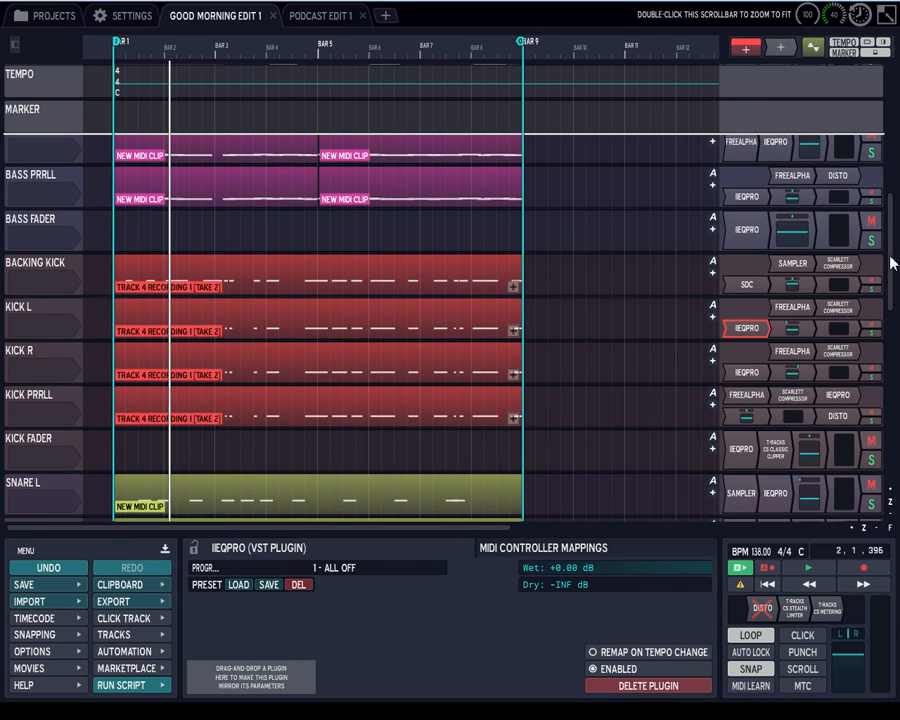
{"action": "scroll", "coordinate": [892, 290], "scroll_direction": "down", "scroll_amount": 3}
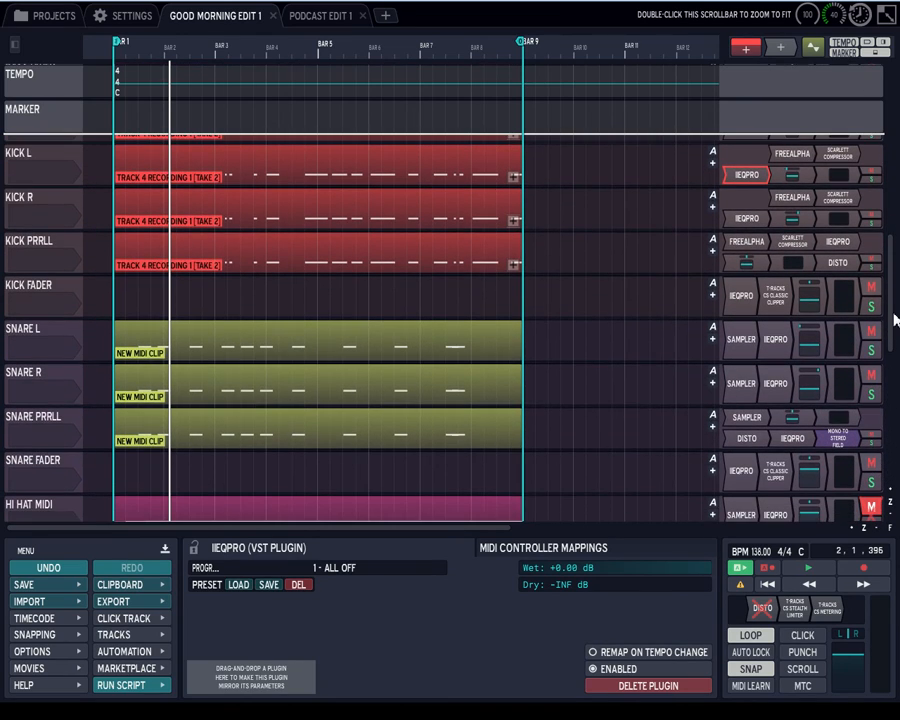
{"action": "scroll", "coordinate": [895, 318], "scroll_direction": "down", "scroll_amount": 2}
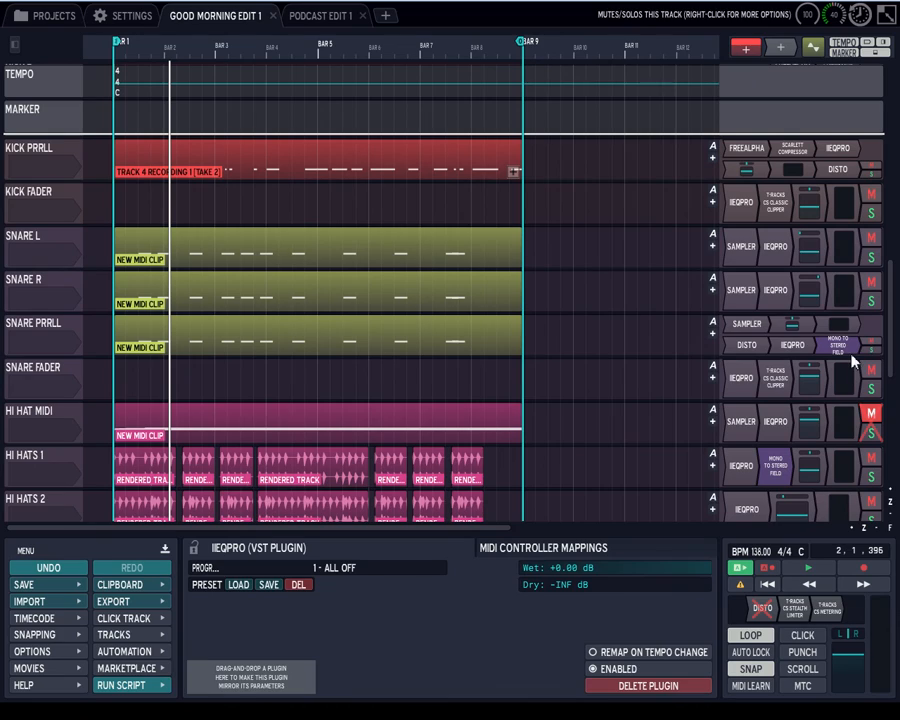
{"action": "left_click", "coordinate": [848, 348]}
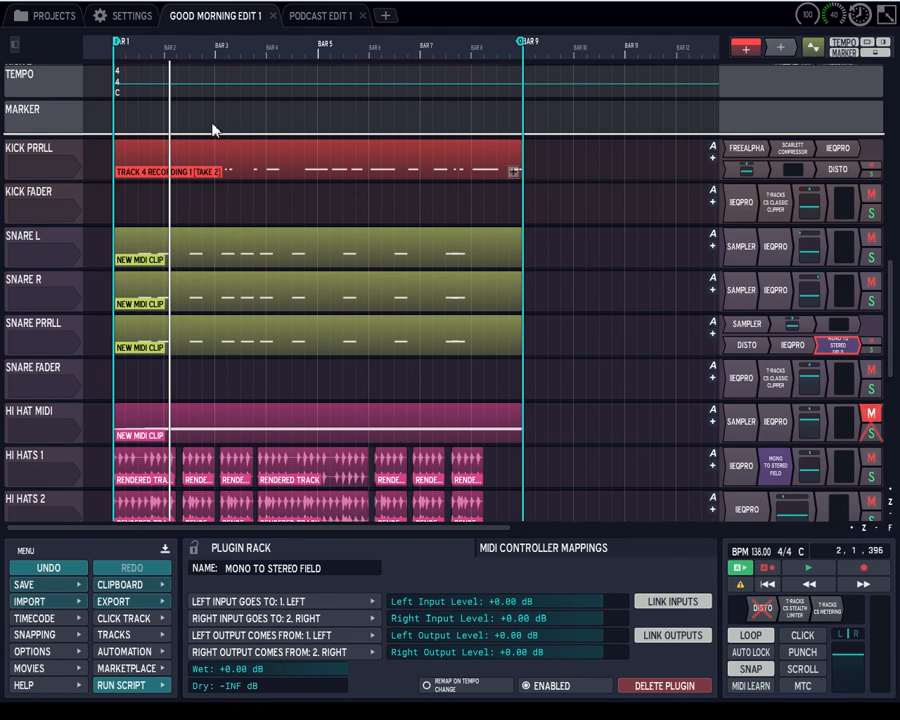
{"action": "left_click", "coordinate": [55, 372]}
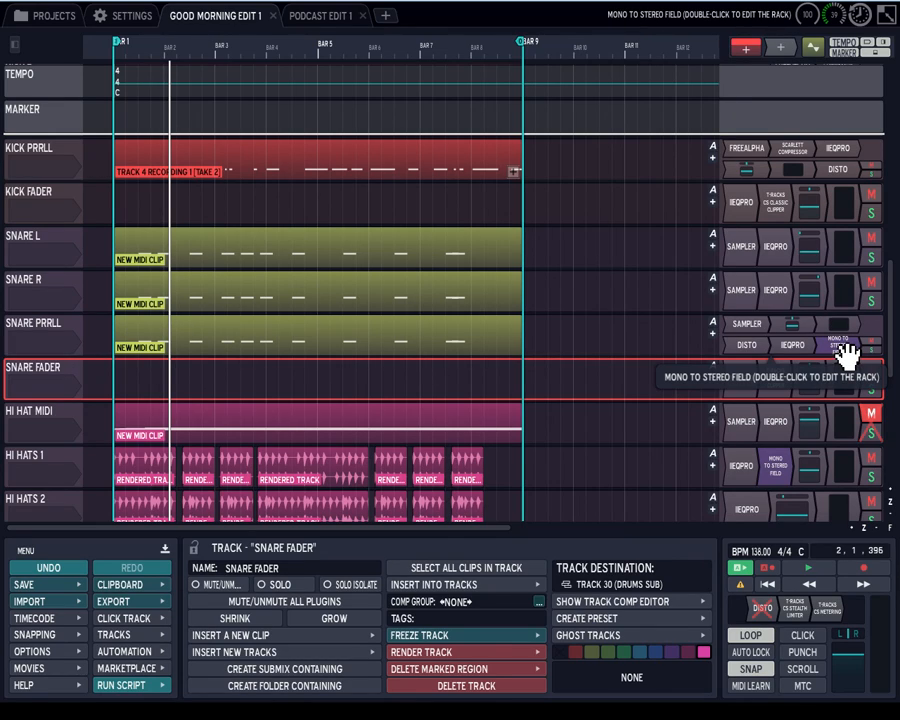
{"action": "left_click", "coordinate": [28, 330]}
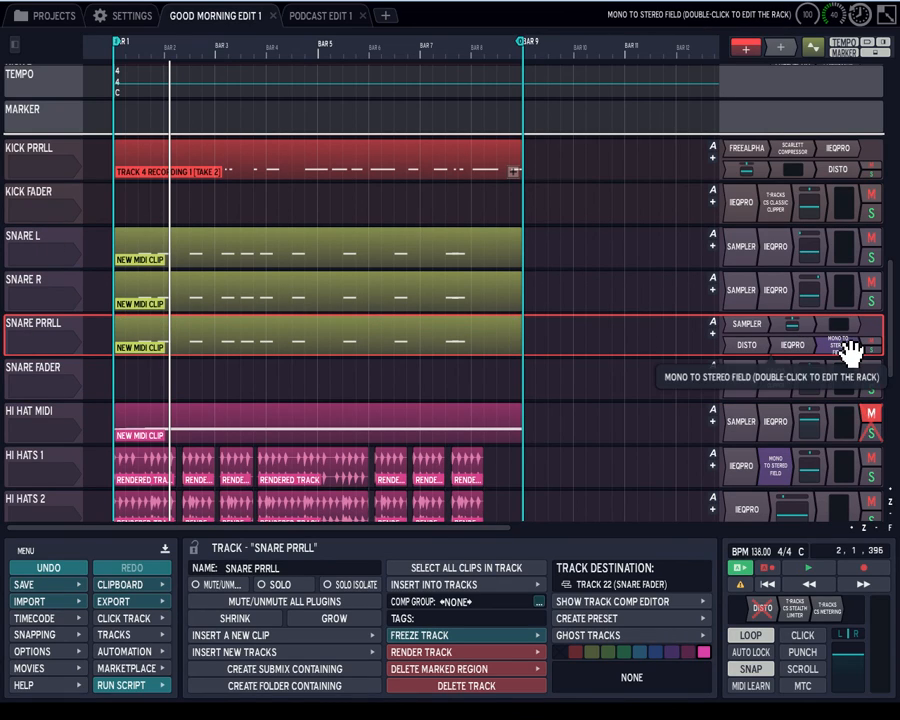
{"action": "left_click", "coordinate": [776, 466]}
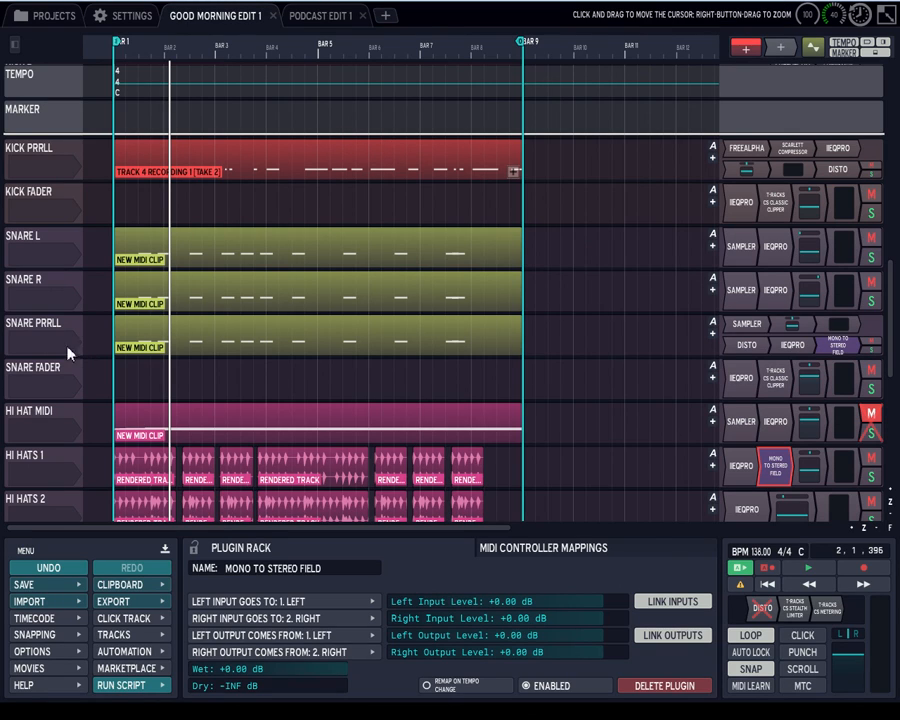
Step: Select the IIEQPRO, T-RACKS CS CSR HALL and NASTYDLAMKII plugins on MASTER FADER in turn to check their properties
{"action": "scroll", "coordinate": [28, 340], "scroll_direction": "down", "scroll_amount": 3}
{"action": "scroll", "coordinate": [28, 332], "scroll_direction": "down", "scroll_amount": 5}
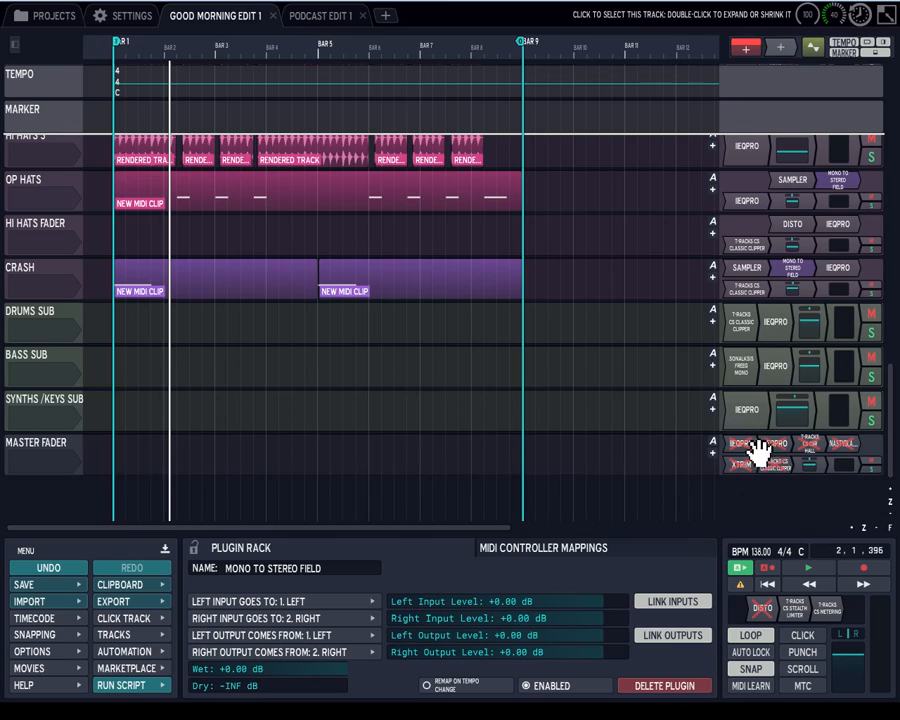
{"action": "left_click", "coordinate": [810, 446]}
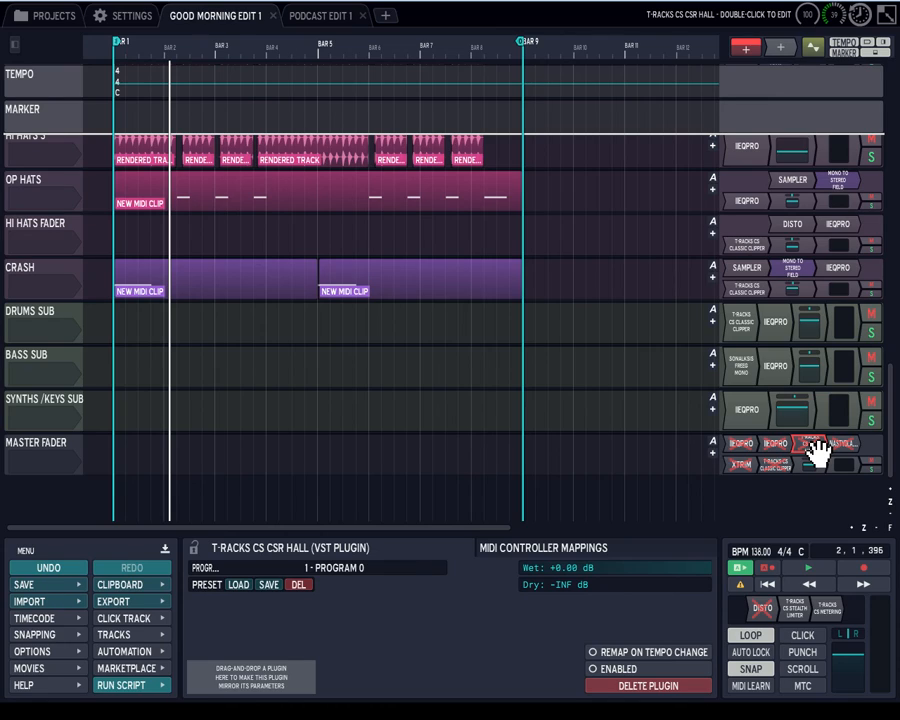
{"action": "left_click", "coordinate": [742, 446]}
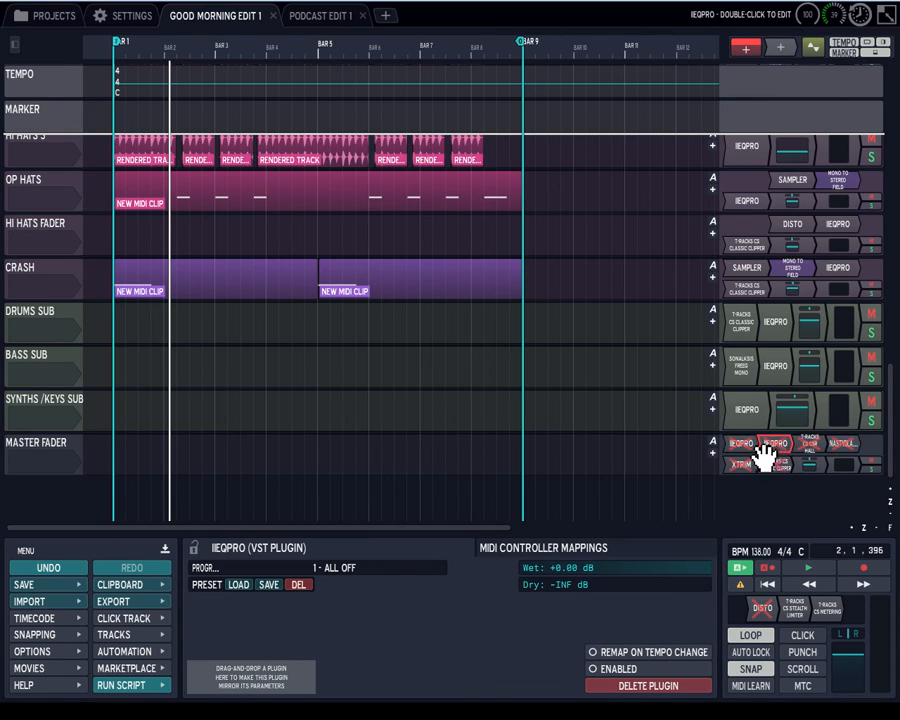
{"action": "left_click", "coordinate": [812, 447]}
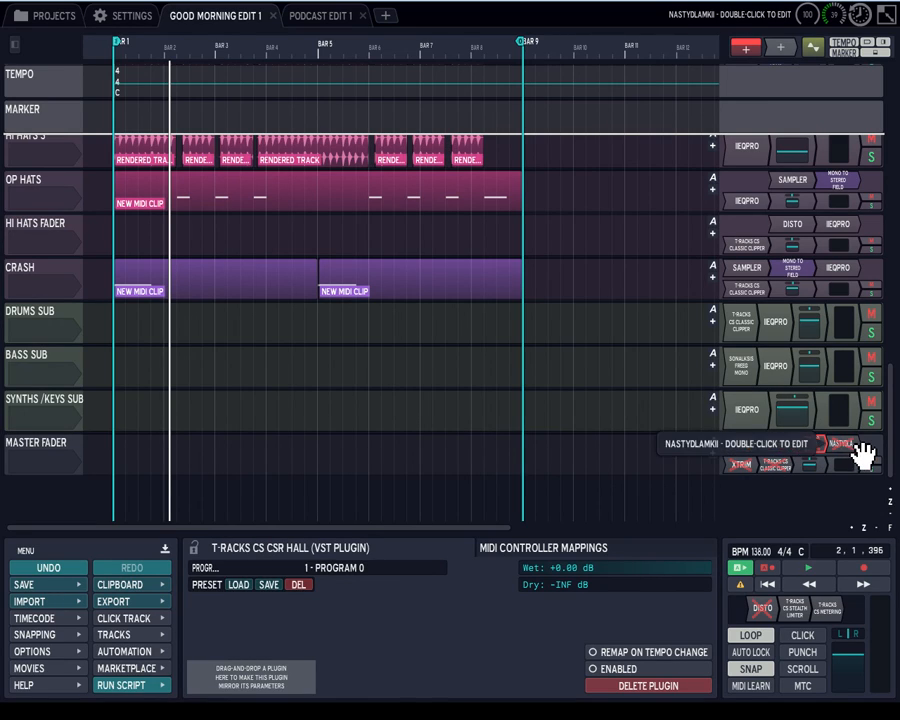
{"action": "left_click", "coordinate": [851, 446]}
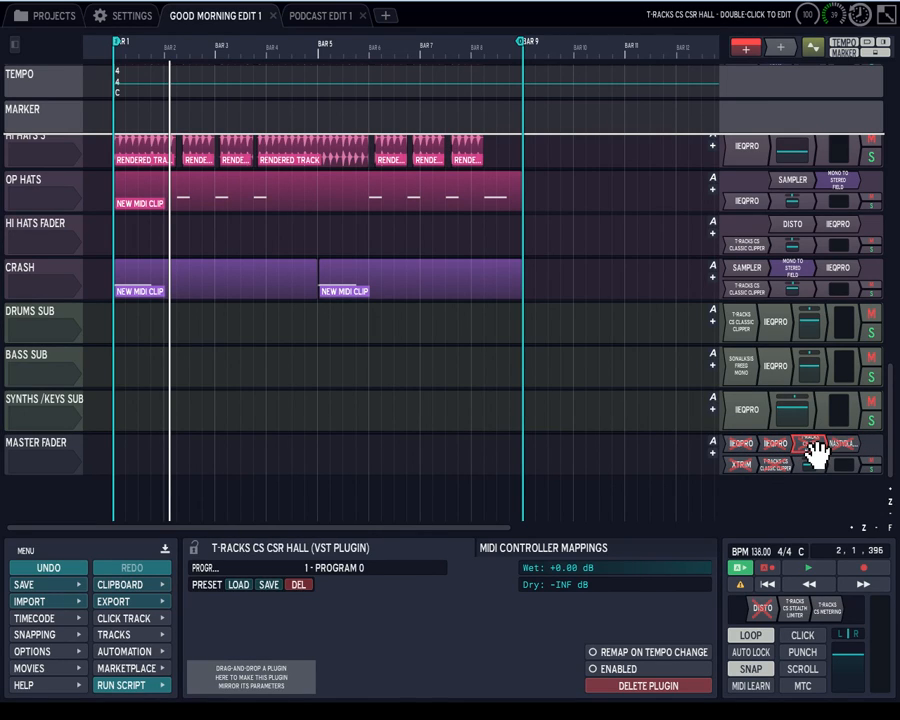
Step: Open MASTER FADER's T-RACKS CS CSR HALL reverb and NASTYDLAMKII delay to examine their mix and wet settings, closing each window
{"action": "double_click", "coordinate": [813, 447]}
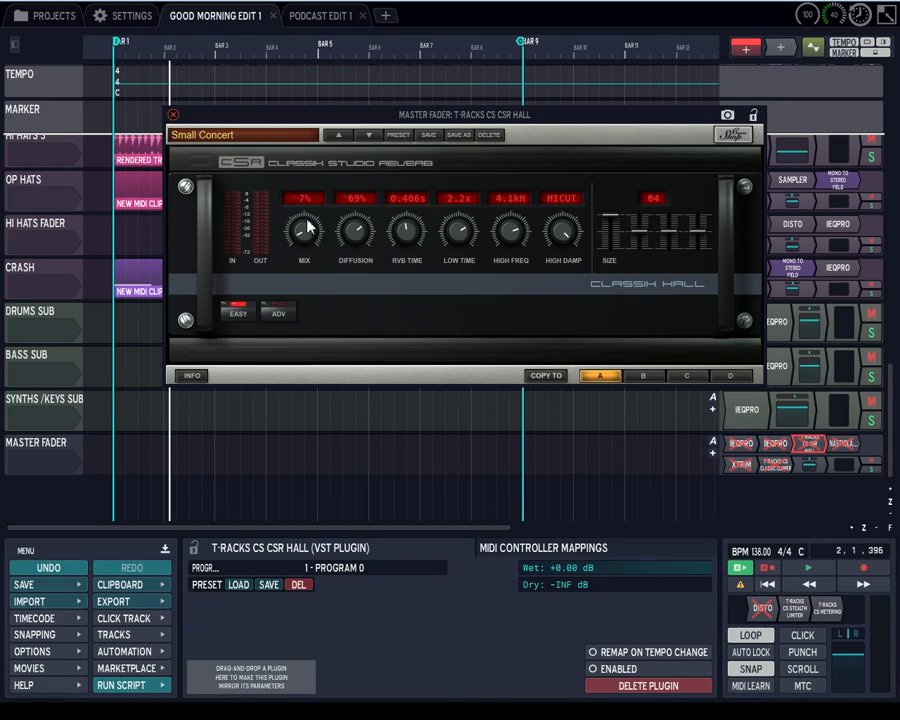
{"action": "left_click", "coordinate": [173, 114]}
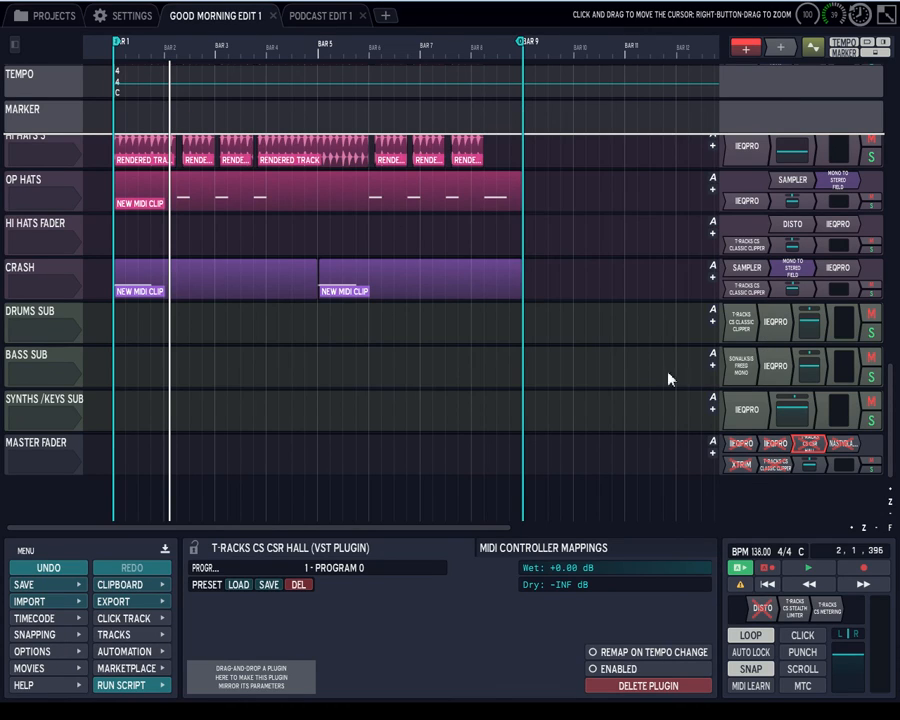
{"action": "double_click", "coordinate": [859, 446]}
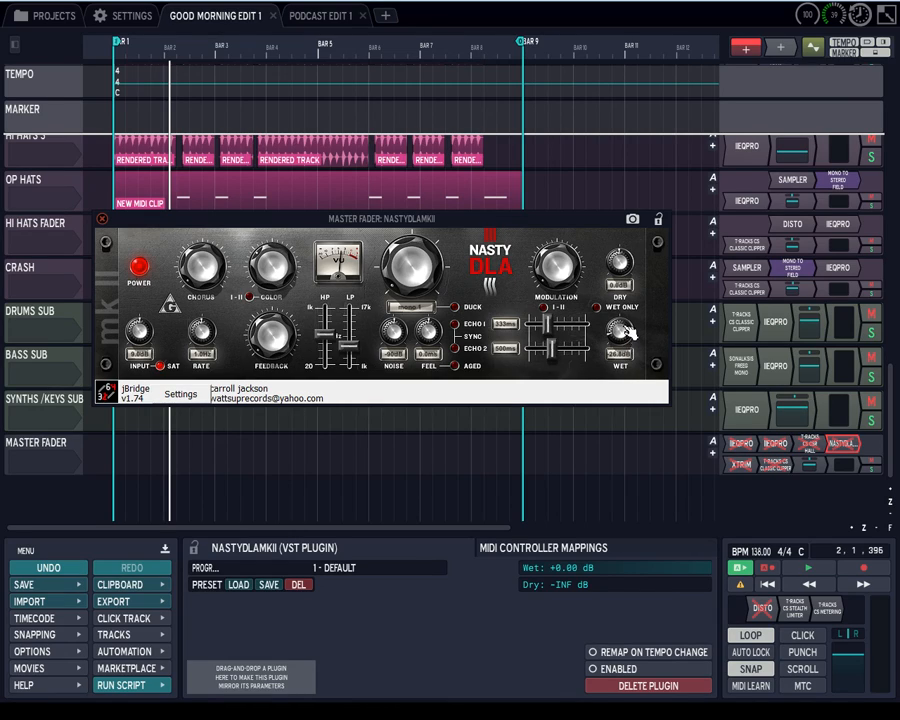
{"action": "left_click", "coordinate": [102, 219]}
Step: Enable the T-RACKS CS CSR HALL and NASTYDLAMKII plugins on MASTER FADER while auditioning the mix
{"action": "left_click", "coordinate": [816, 441]}
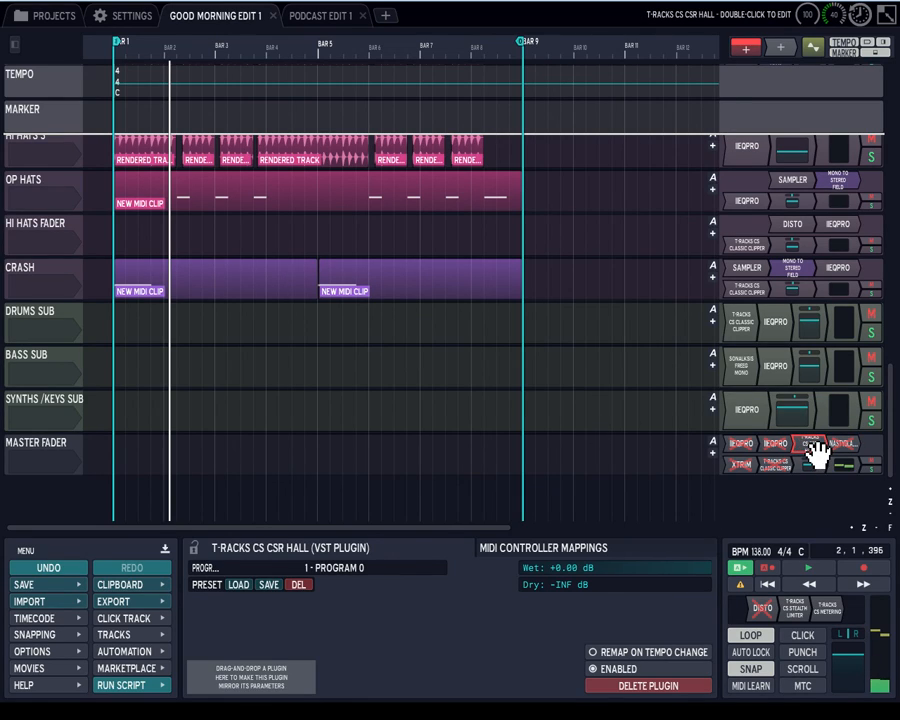
{"action": "key", "text": "space"}
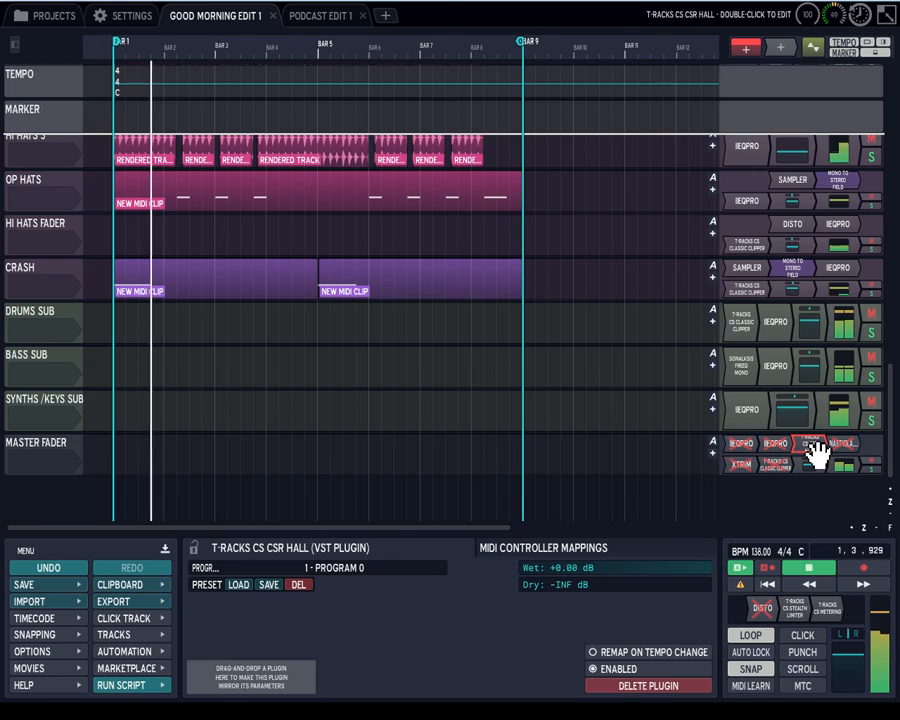
{"action": "left_click", "coordinate": [845, 441]}
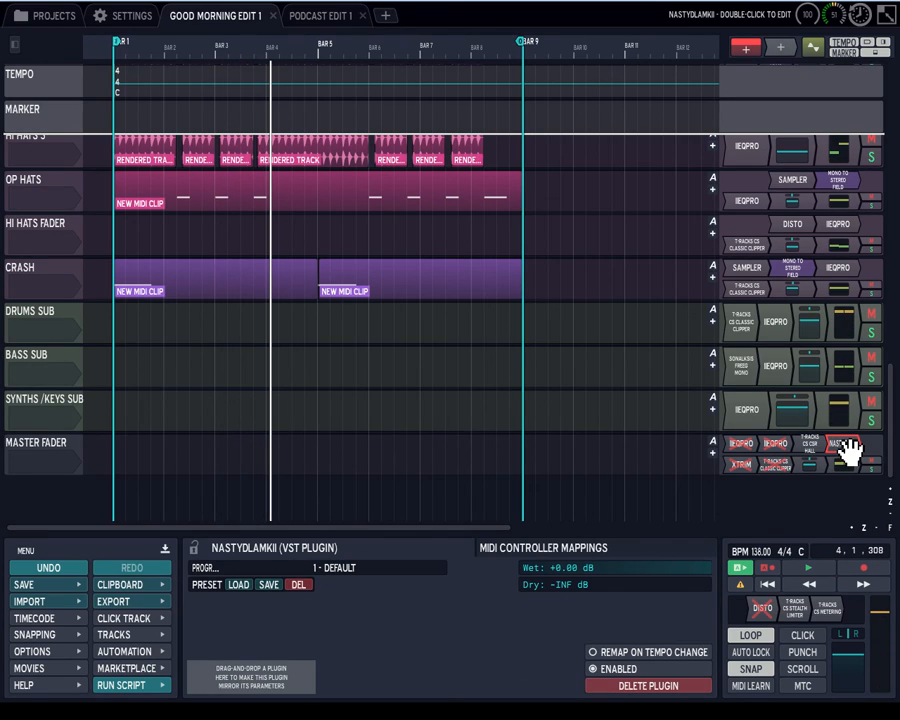
Step: Play the mix with the T-RACKS CS METERING window open to examine its peak, loudness, phase and spectrum displays, and close it
{"action": "double_click", "coordinate": [832, 606]}
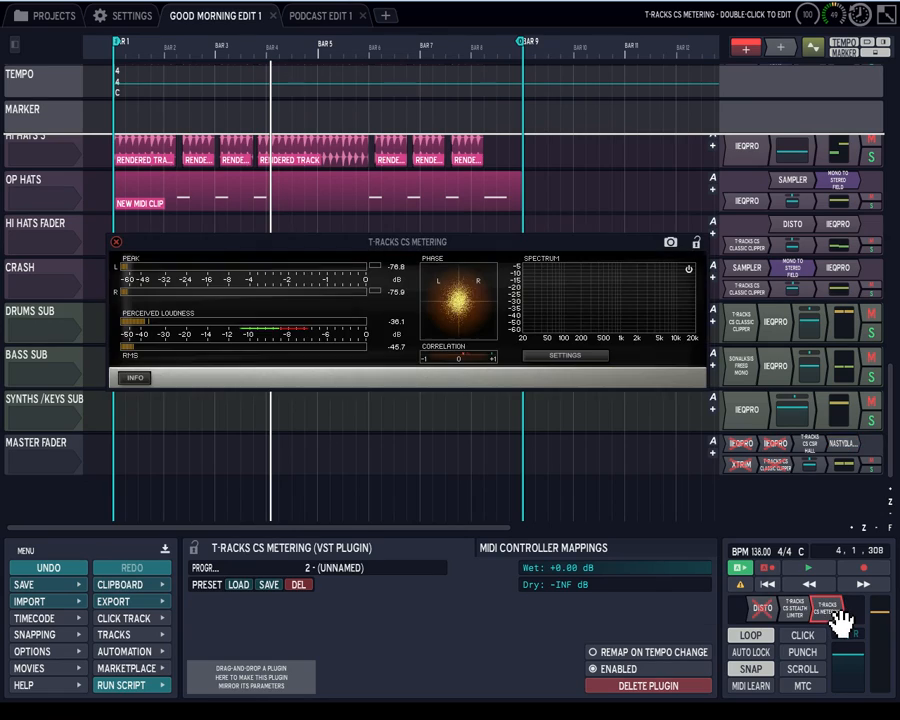
{"action": "left_click_drag", "start_coordinate": [583, 265], "coordinate": [581, 42]}
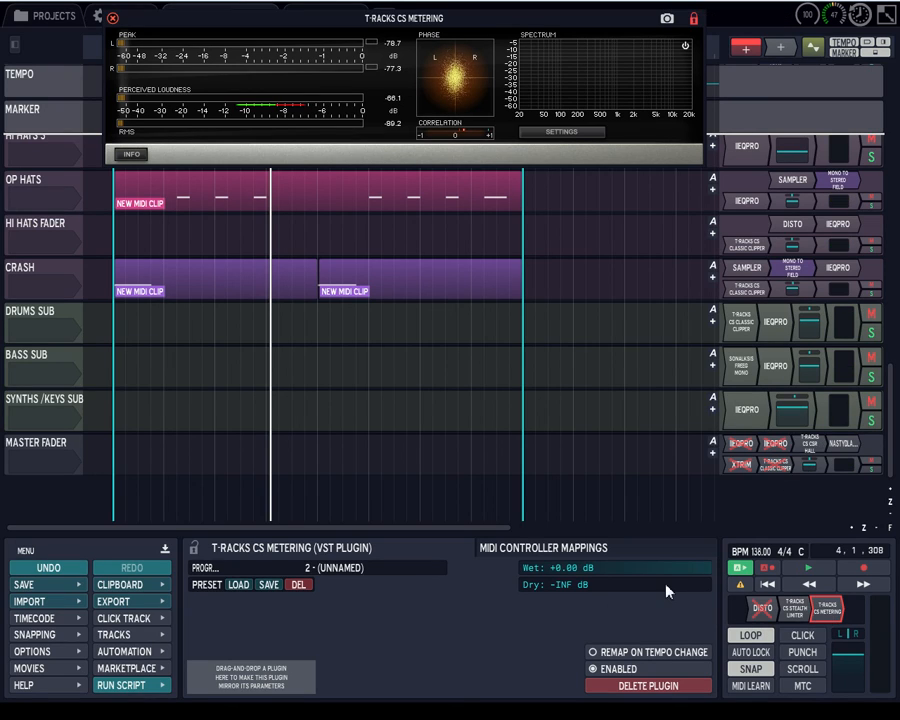
{"action": "left_click", "coordinate": [805, 567]}
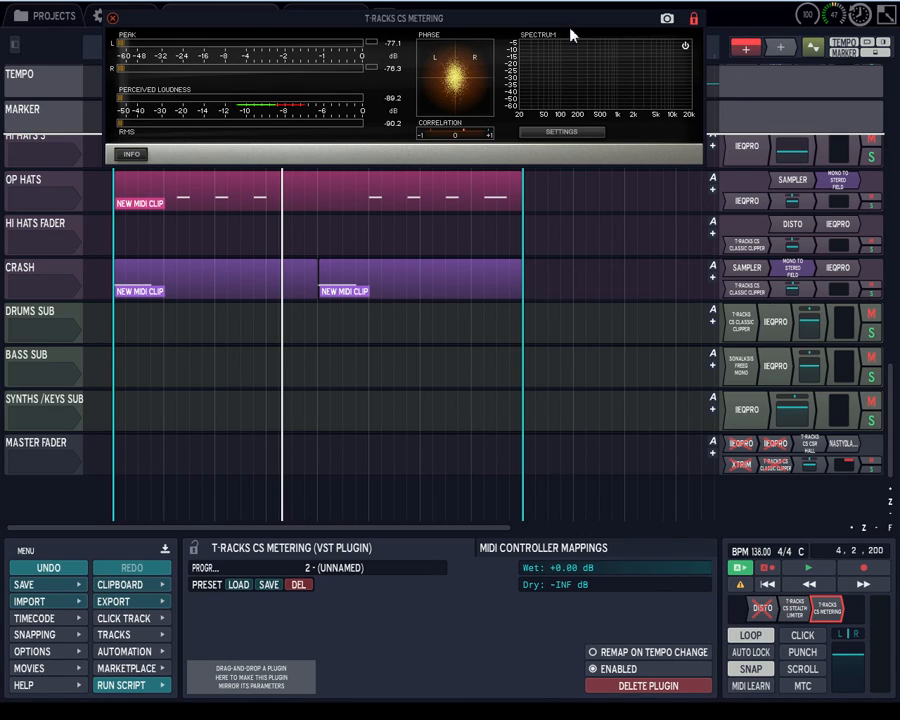
{"action": "mouse_move", "coordinate": [575, 24]}
{"action": "left_mouse_down"}
{"action": "mouse_move", "coordinate": [581, 80]}
{"action": "mouse_move", "coordinate": [568, 36]}
{"action": "mouse_move", "coordinate": [585, 45]}
{"action": "left_mouse_up"}
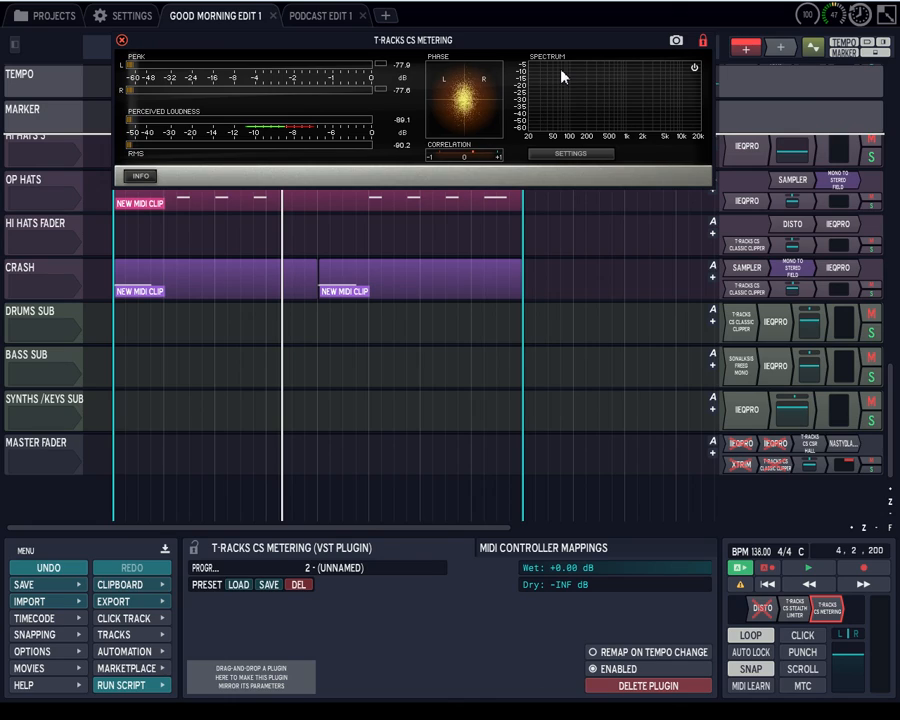
{"action": "left_click_drag", "start_coordinate": [558, 55], "coordinate": [532, 83]}
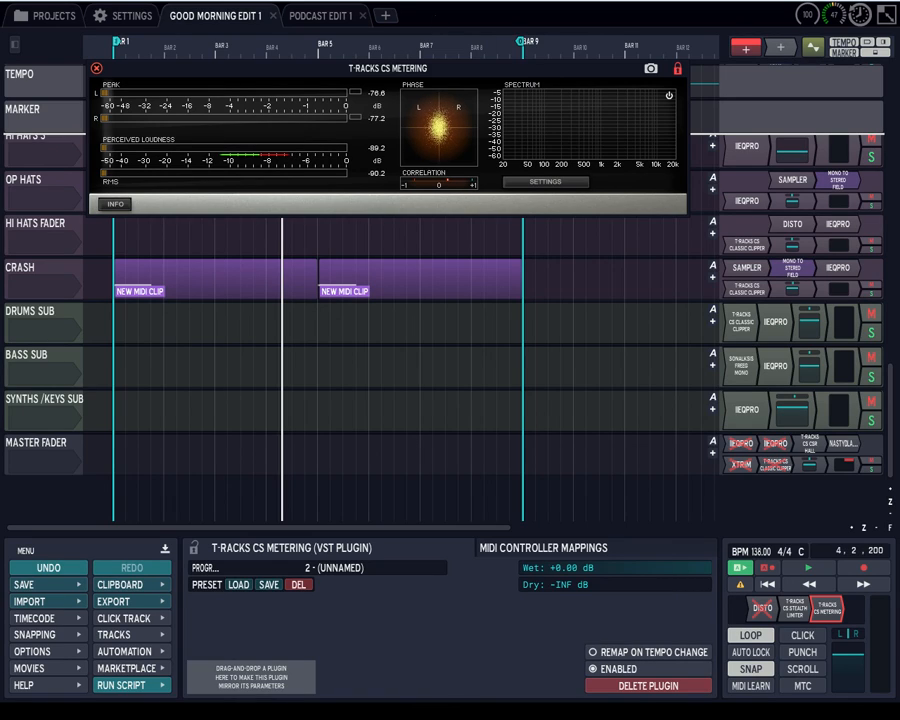
{"action": "left_click", "coordinate": [95, 69]}
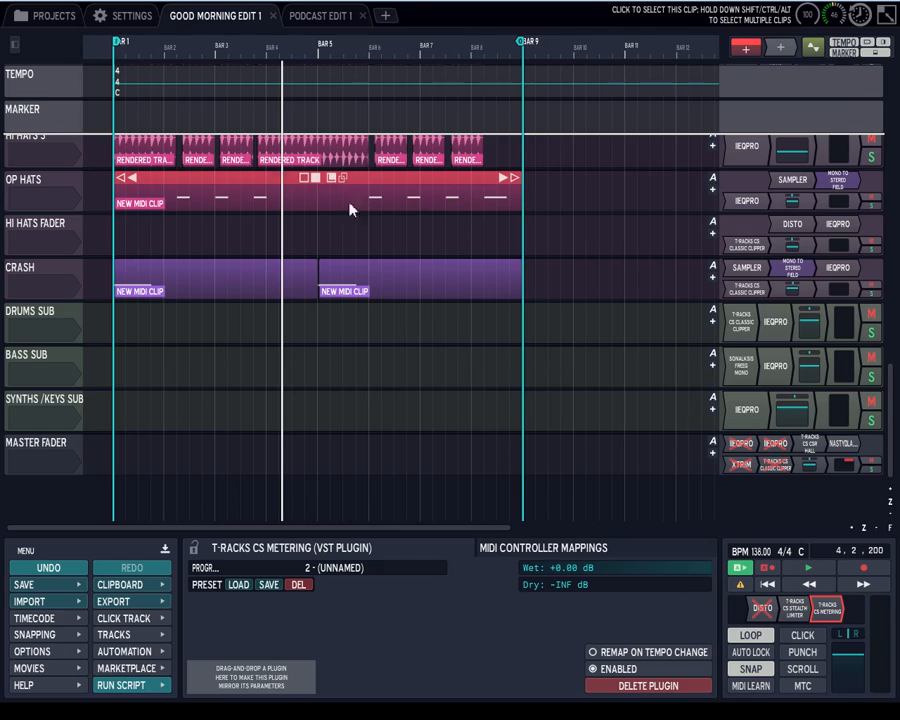
Step: Move the playback cursor to the start of bar 5
{"action": "left_click_drag", "start_coordinate": [286, 346], "coordinate": [320, 360]}
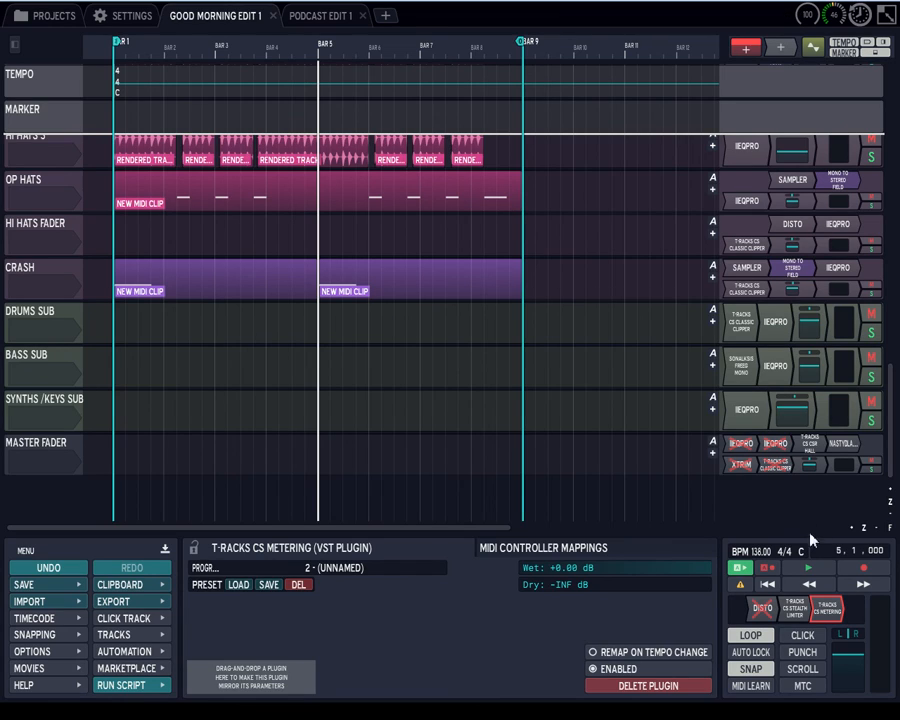
Step: Open MASTER FADER's XTRIM plugin window and enable the plugin
{"action": "double_click", "coordinate": [758, 468]}
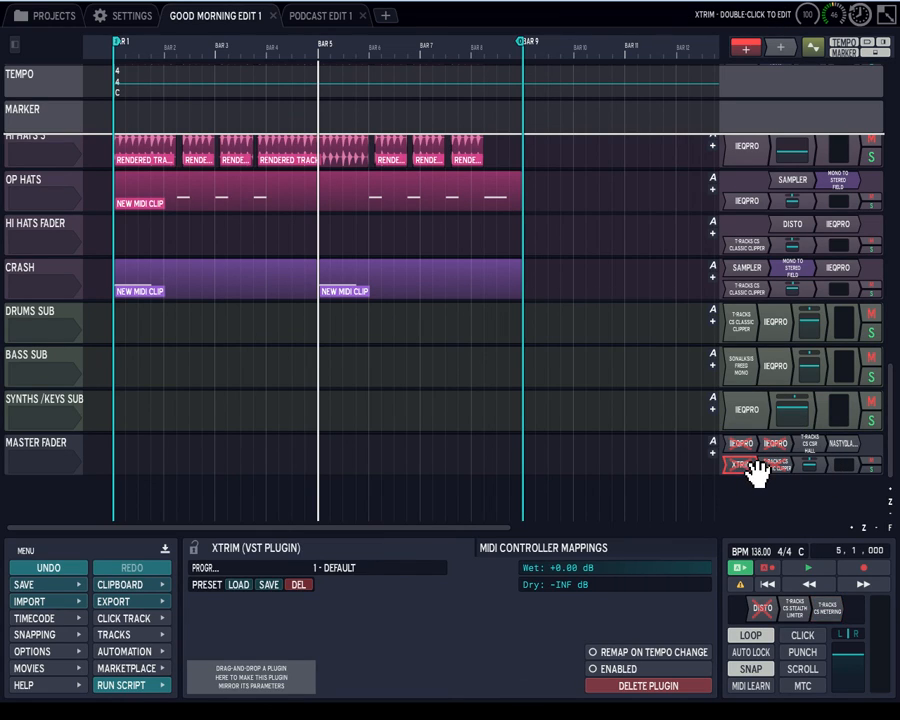
{"action": "left_click_drag", "start_coordinate": [466, 68], "coordinate": [421, 68]}
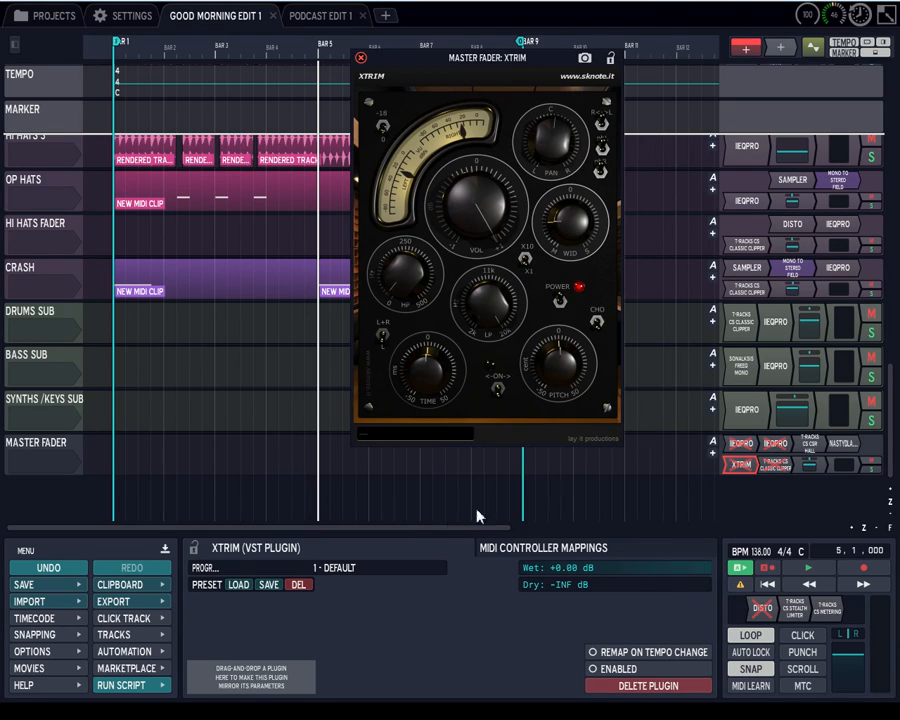
{"action": "left_click", "coordinate": [591, 670]}
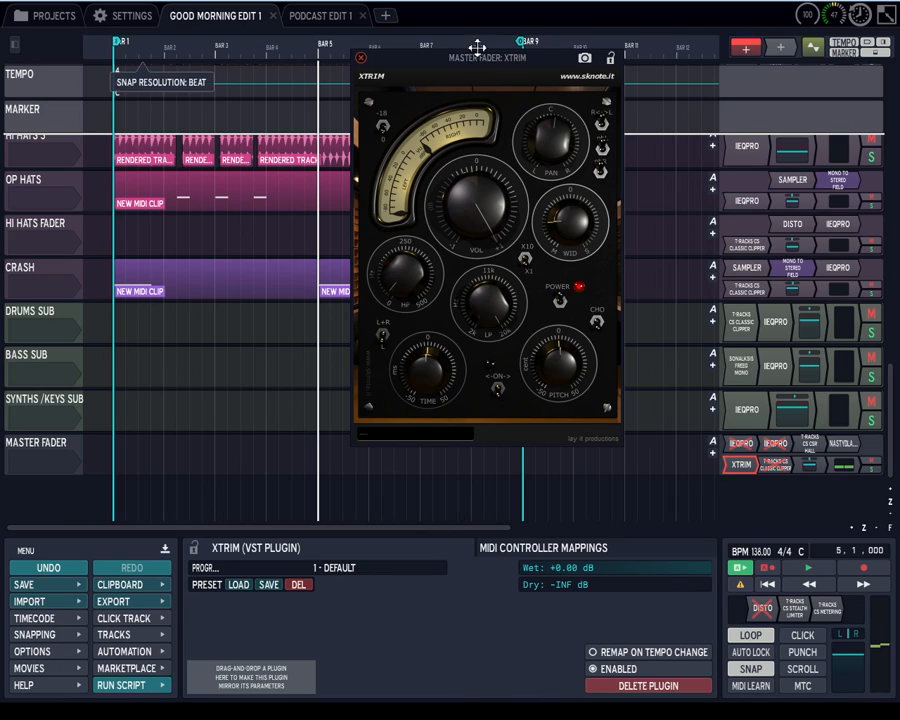
{"action": "left_click_drag", "start_coordinate": [488, 76], "coordinate": [444, 251]}
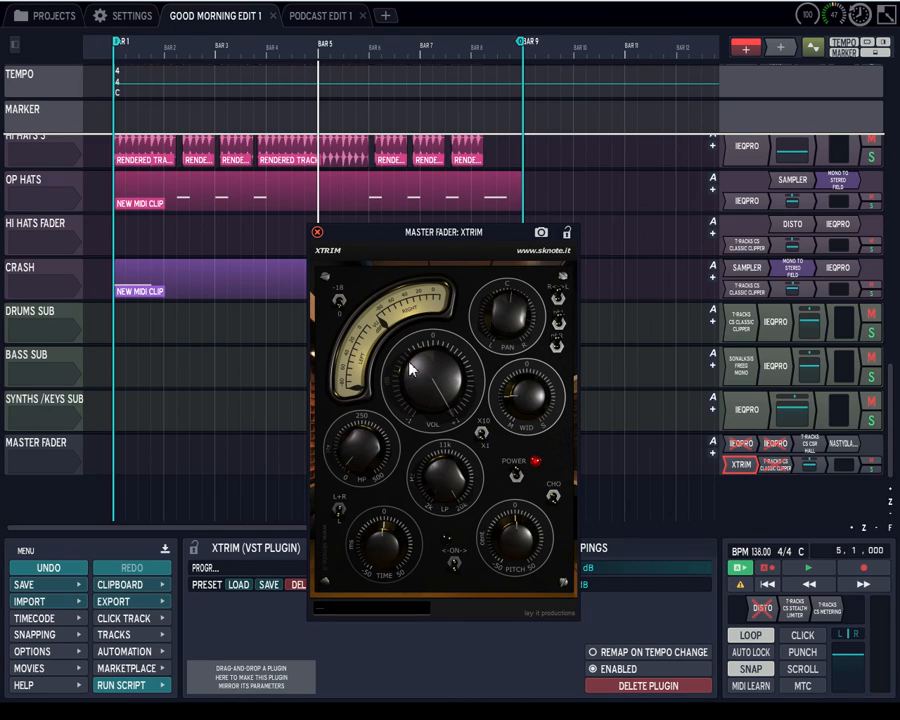
Step: Set XTRIM's volume gain on MASTER FADER to -0.0 dB
{"action": "mouse_move", "coordinate": [432, 367]}
{"action": "left_mouse_down"}
{"action": "mouse_move", "coordinate": [430, 548]}
{"action": "mouse_move", "coordinate": [440, 389]}
{"action": "left_mouse_up"}
{"action": "left_click_drag", "start_coordinate": [434, 462], "coordinate": [434, 342]}
{"action": "left_click_drag", "start_coordinate": [444, 410], "coordinate": [436, 477]}
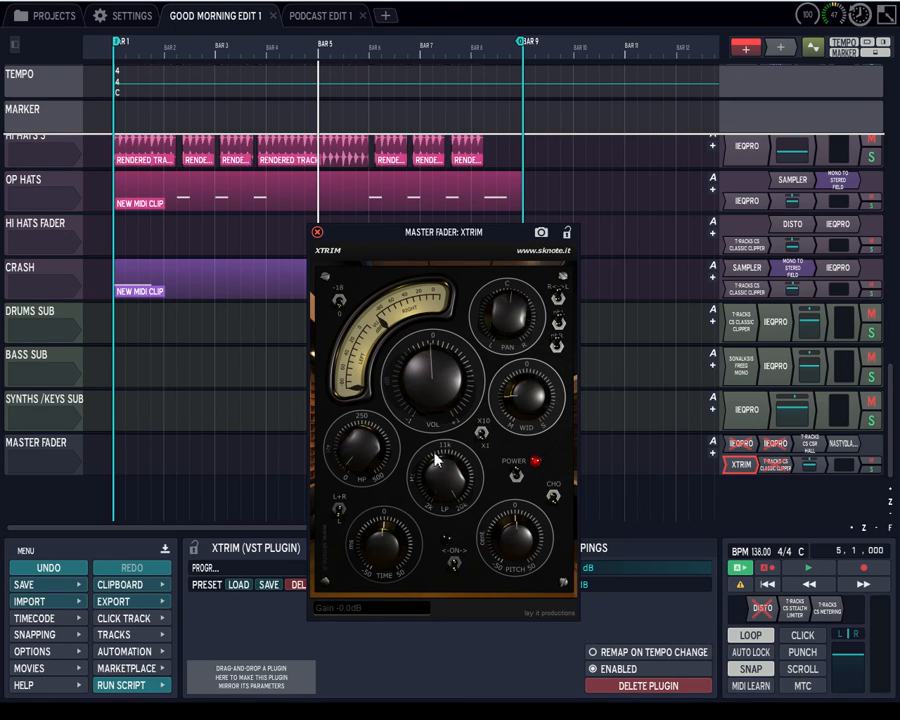
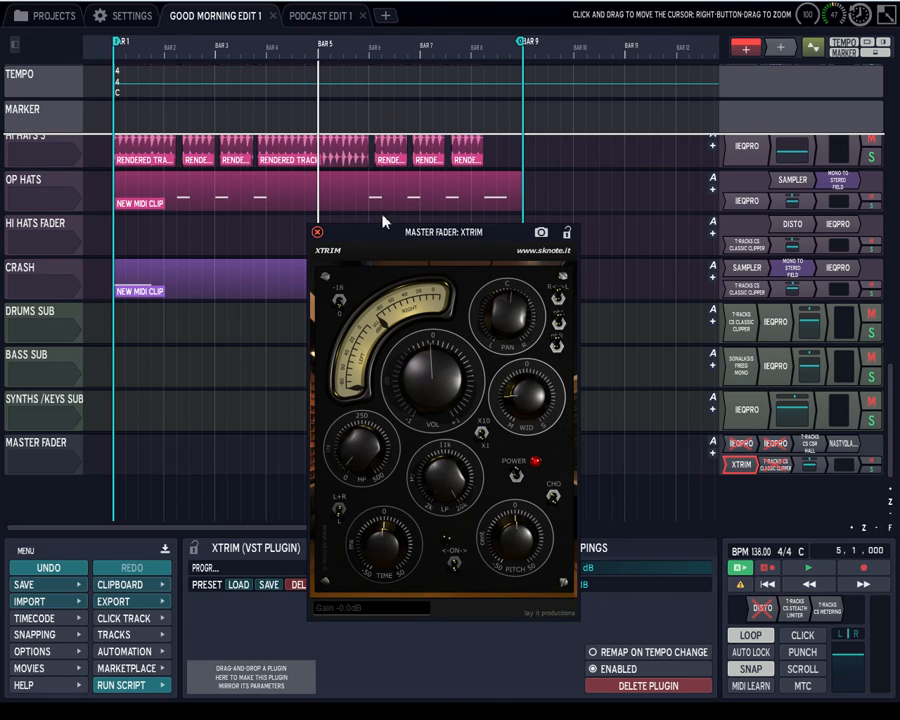
Step: Play the mix from bar 1 with the T-RACKS CS METERING and XTRIM windows both in view to examine phase and levels
{"action": "left_click_drag", "start_coordinate": [381, 236], "coordinate": [366, 157]}
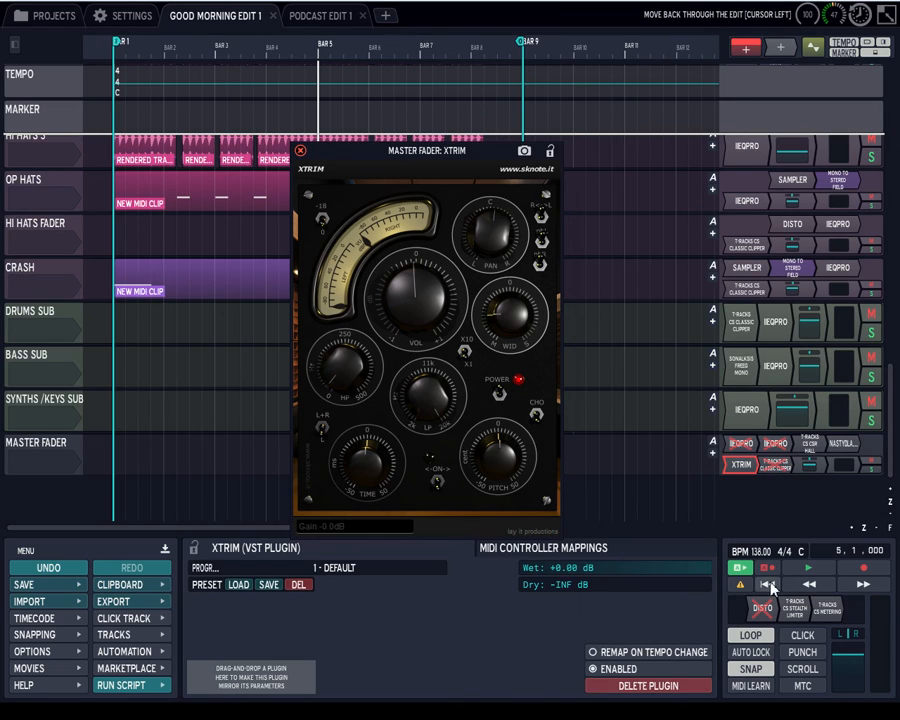
{"action": "left_click", "coordinate": [803, 584]}
{"action": "left_click", "coordinate": [798, 569]}
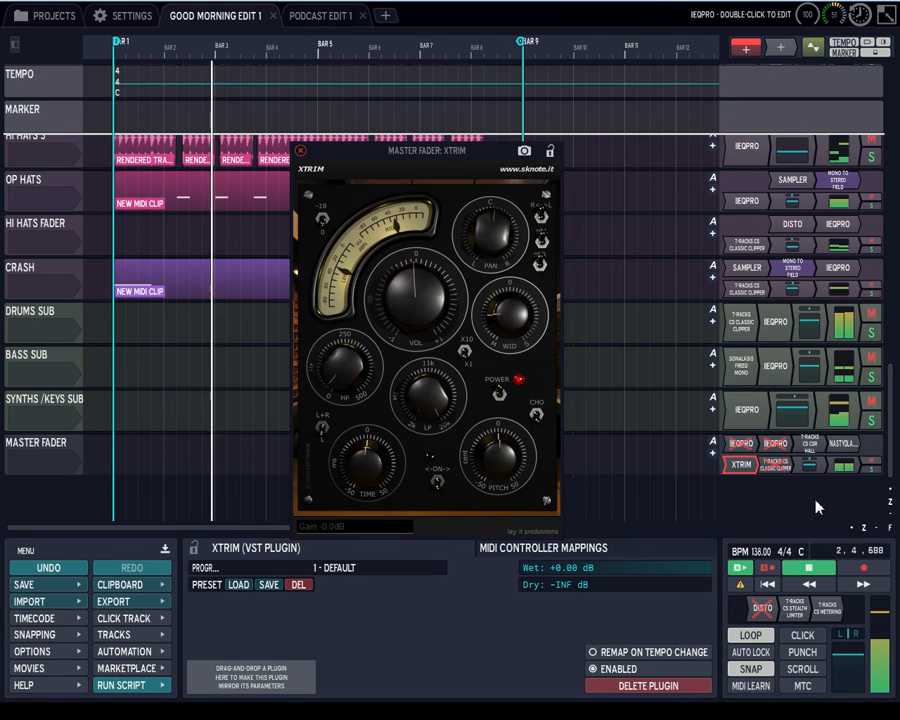
{"action": "double_click", "coordinate": [829, 606]}
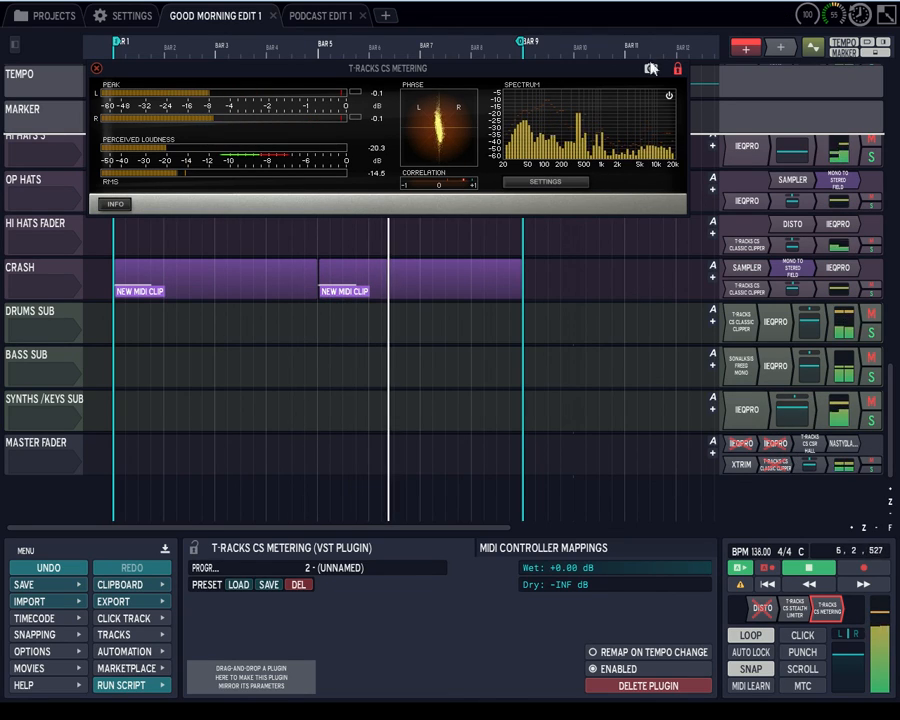
{"action": "double_click", "coordinate": [755, 467]}
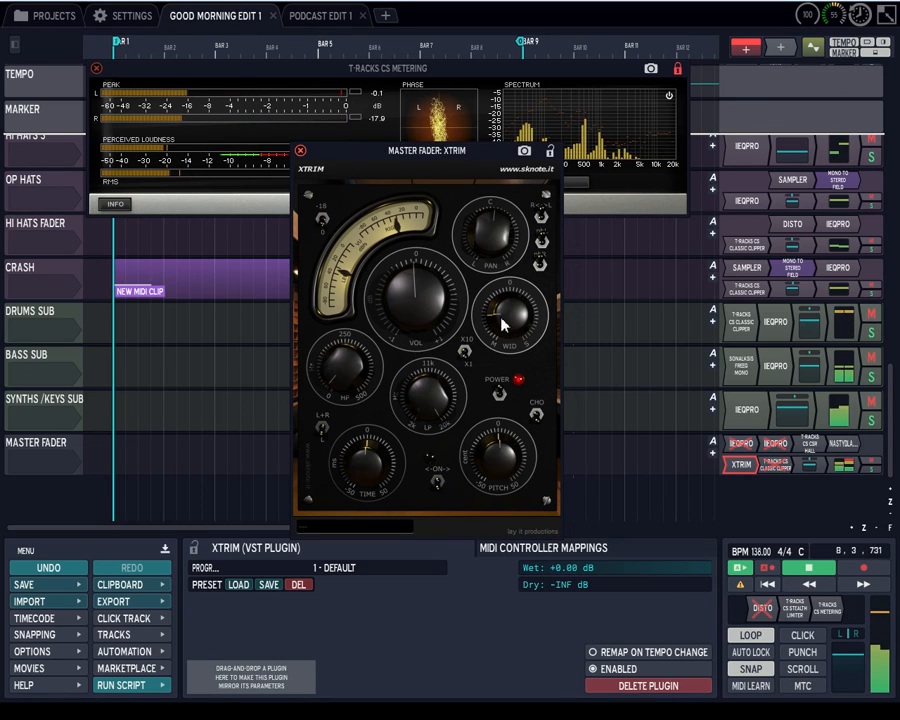
{"action": "left_click_drag", "start_coordinate": [463, 165], "coordinate": [476, 340]}
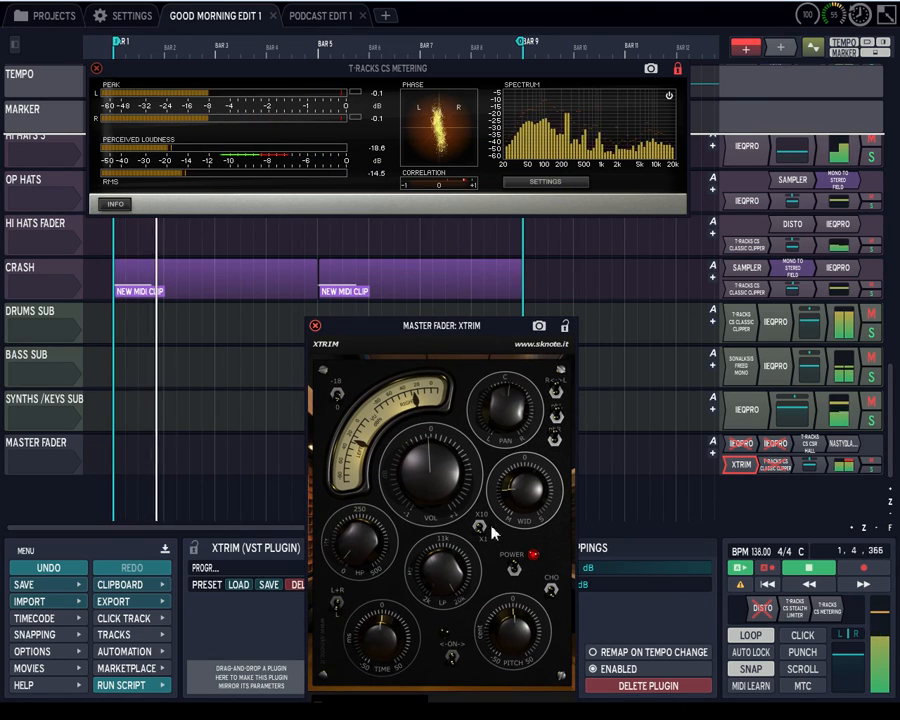
Step: Set XTRIM's Side/Stereo width on MASTER FADER to 17.0 while auditioning the mix, and close its window with playback stopped
{"action": "left_click_drag", "start_coordinate": [520, 516], "coordinate": [519, 458]}
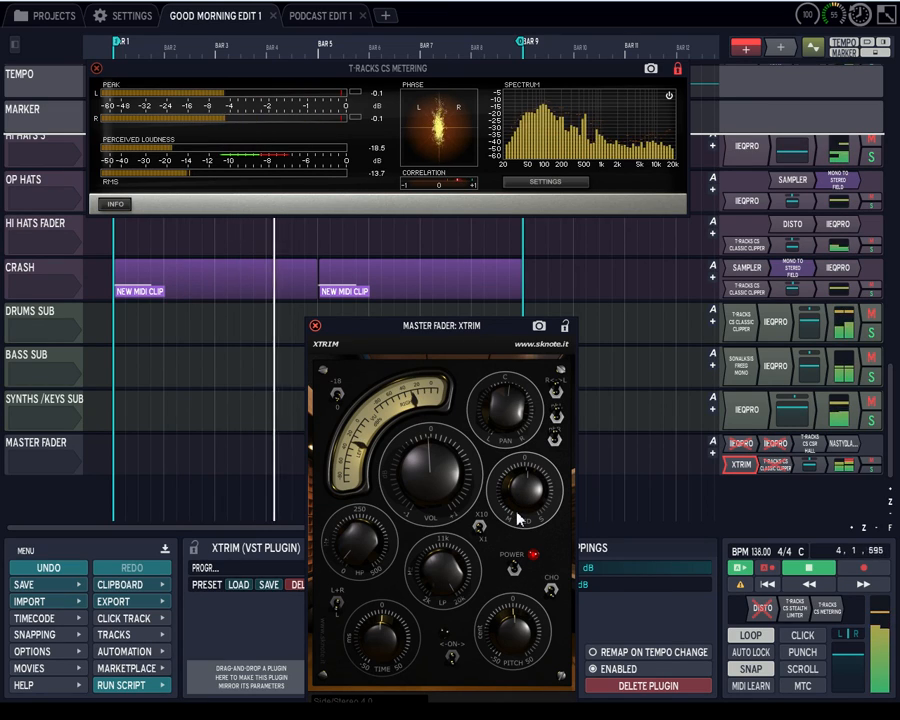
{"action": "left_click_drag", "start_coordinate": [517, 518], "coordinate": [519, 481]}
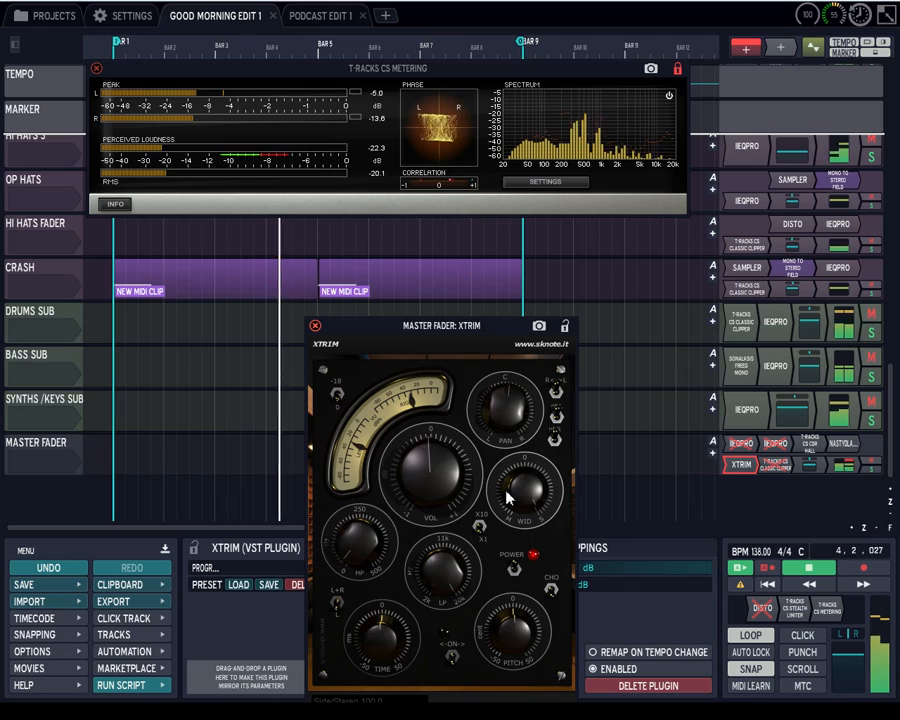
{"action": "left_click_drag", "start_coordinate": [521, 493], "coordinate": [521, 521]}
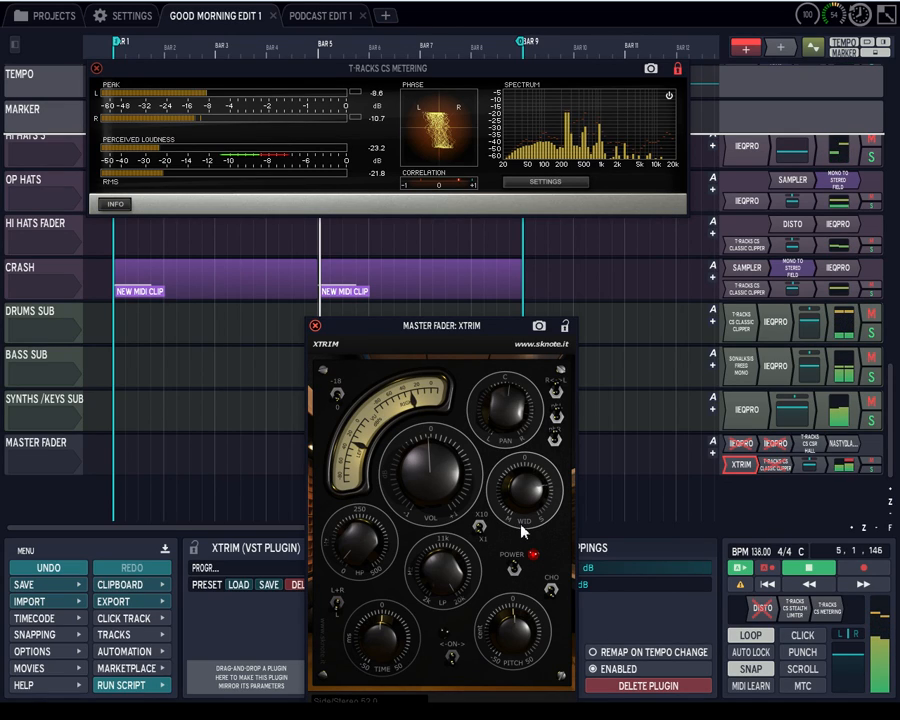
{"action": "left_click_drag", "start_coordinate": [517, 499], "coordinate": [519, 515]}
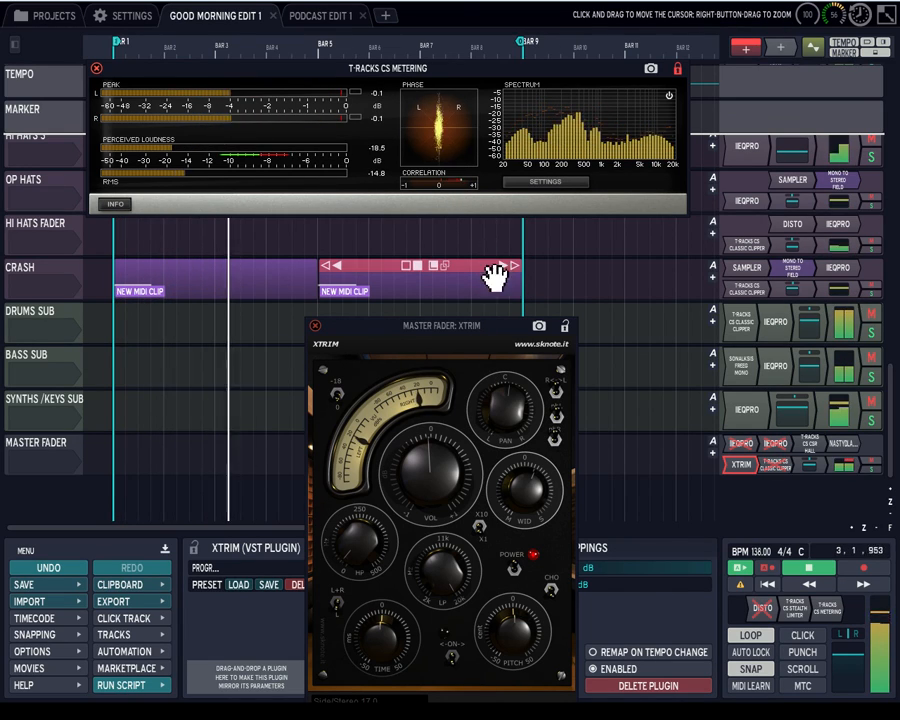
{"action": "mouse_move", "coordinate": [489, 295]}
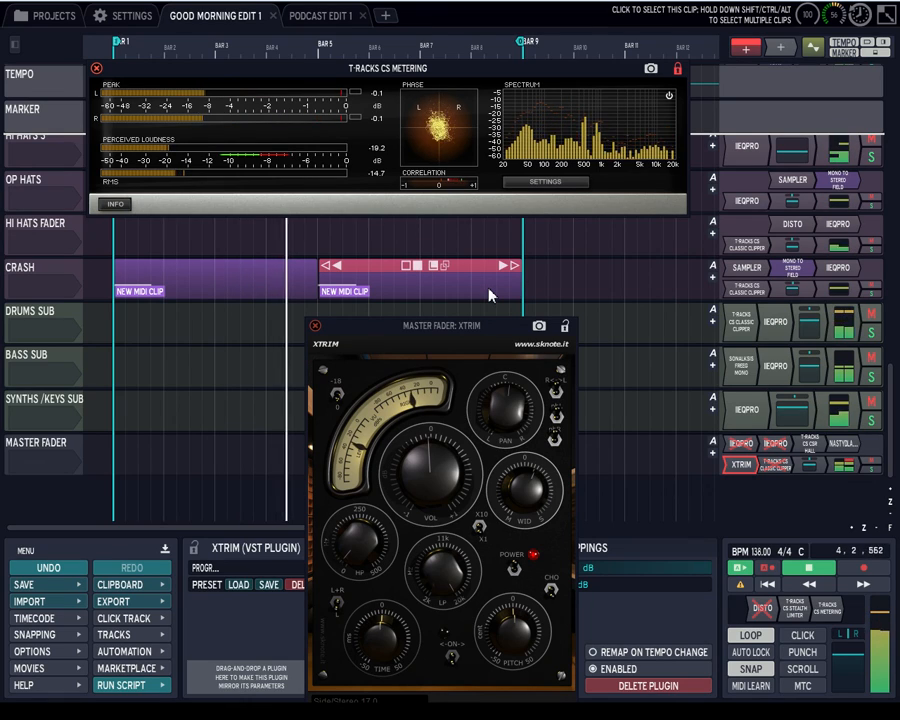
{"action": "left_click", "coordinate": [820, 572]}
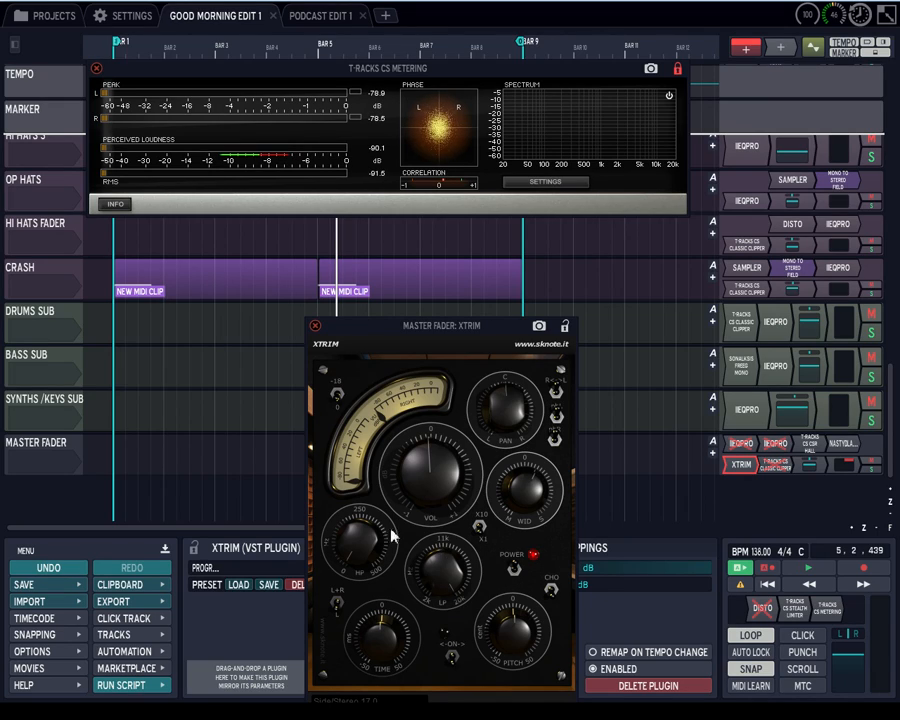
{"action": "mouse_move", "coordinate": [229, 280]}
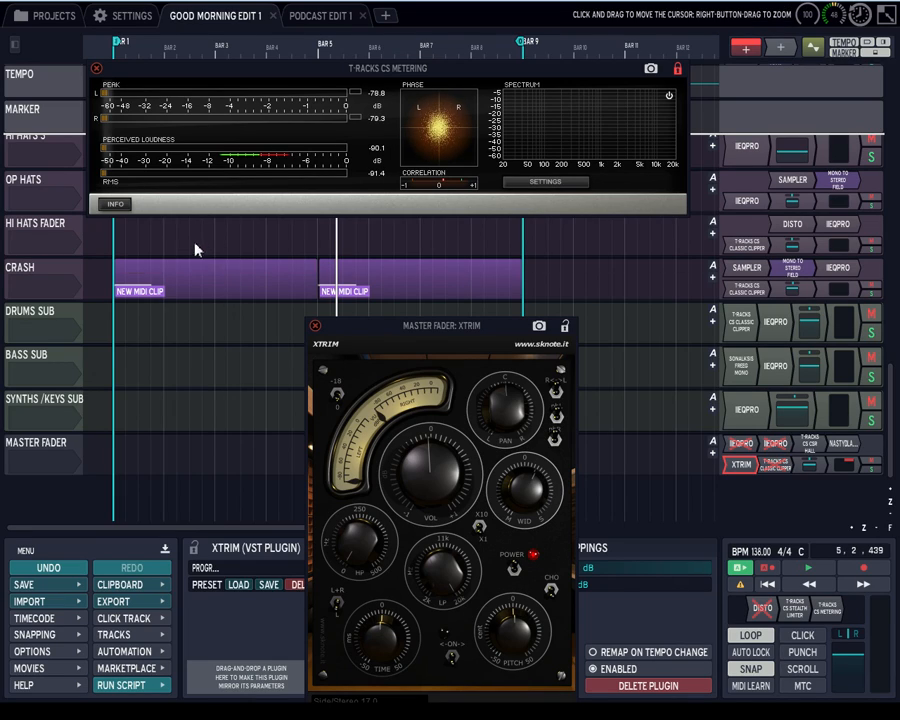
{"action": "left_click_drag", "start_coordinate": [362, 332], "coordinate": [362, 274]}
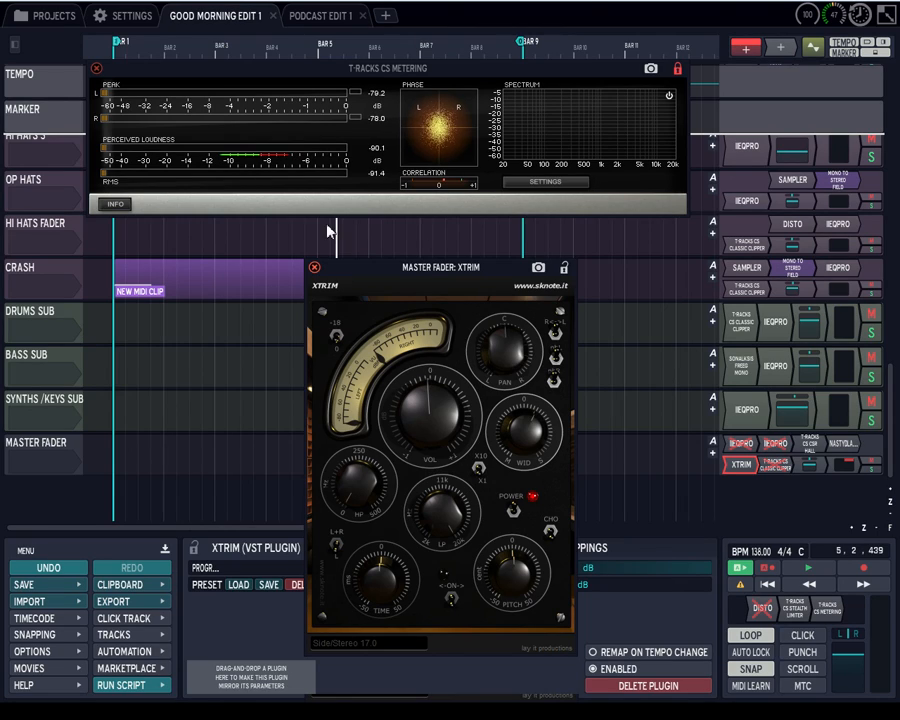
{"action": "left_click_drag", "start_coordinate": [356, 260], "coordinate": [353, 199]}
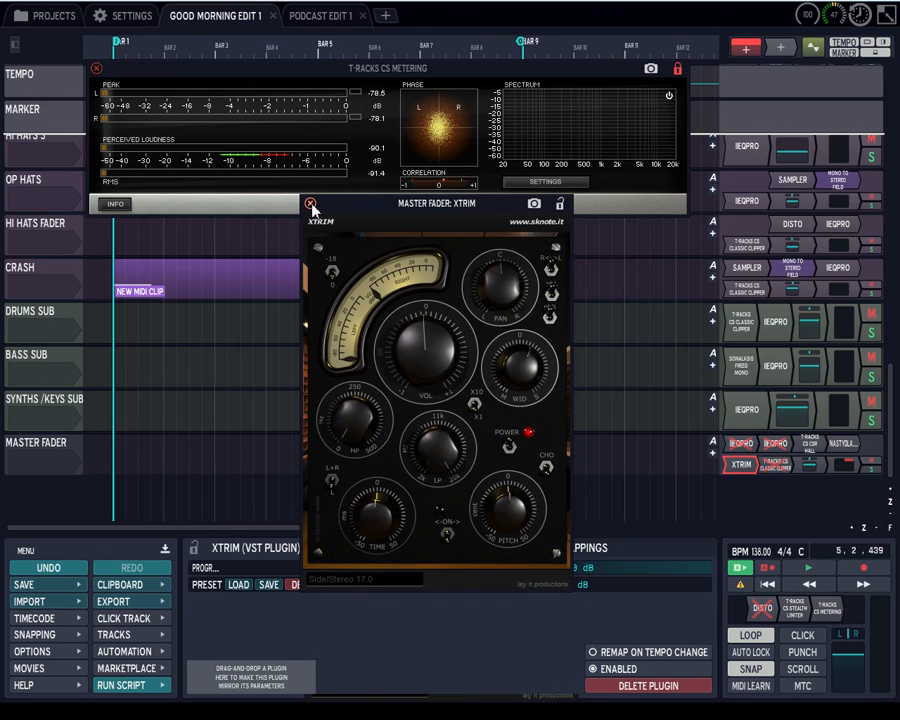
{"action": "left_click", "coordinate": [311, 204]}
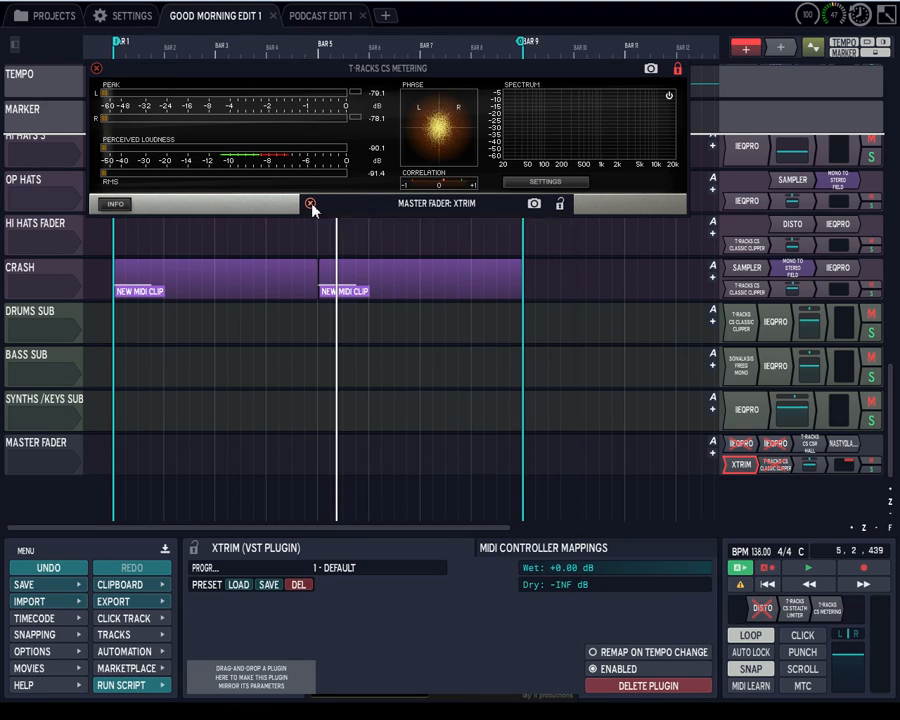
Step: Play the mix briefly, and examine MASTER FADER's T-RACKS CS CLASSIC CLIPPER and the master output's T-RACKS CS STEALTH LIMITER settings
{"action": "left_click", "coordinate": [806, 568]}
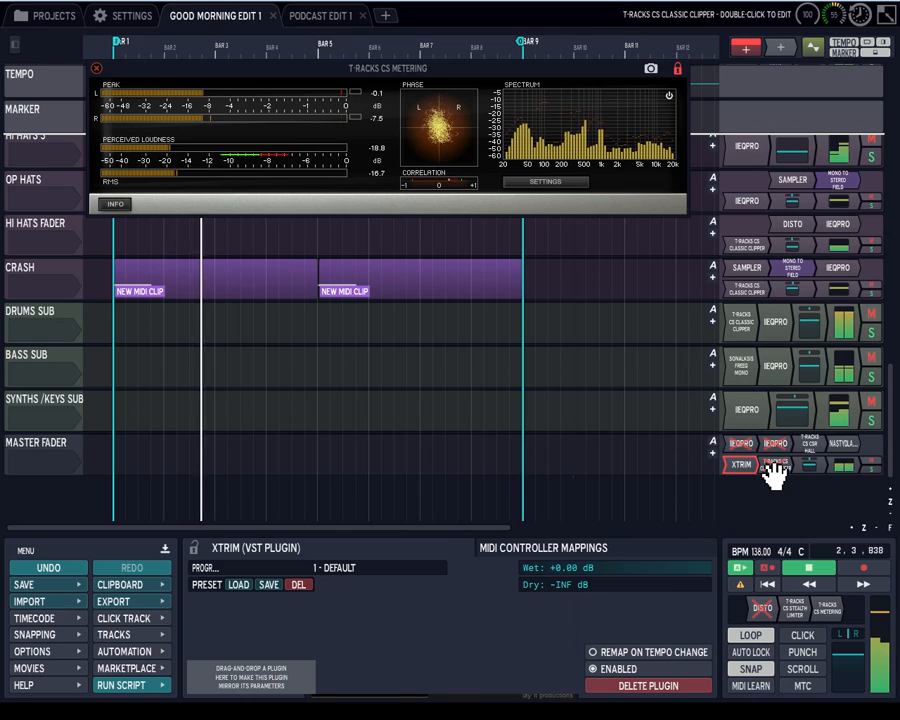
{"action": "left_click", "coordinate": [775, 470]}
{"action": "left_click", "coordinate": [808, 567]}
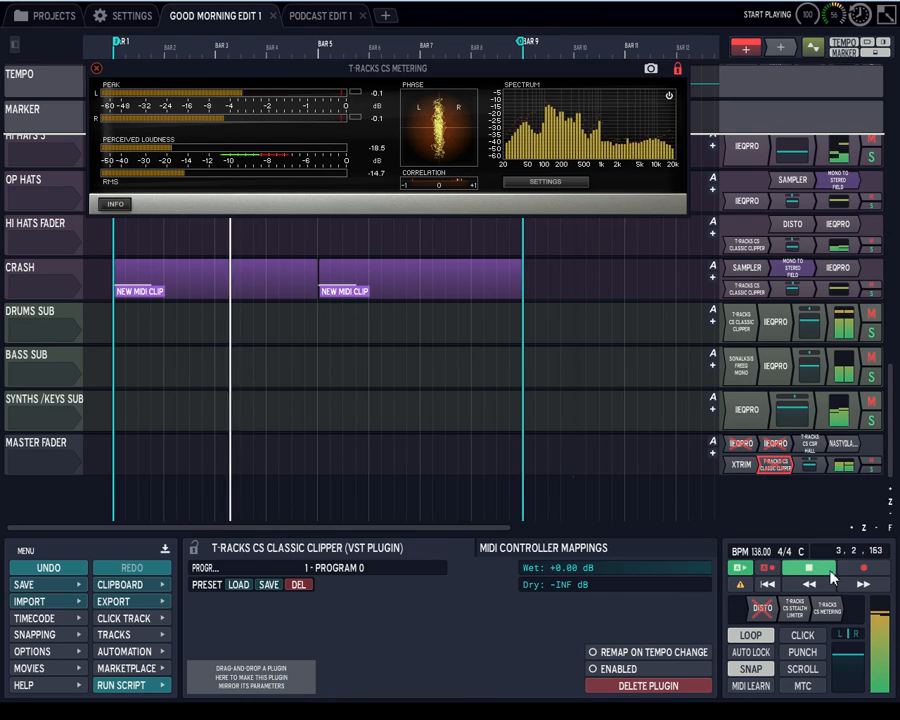
{"action": "double_click", "coordinate": [776, 466]}
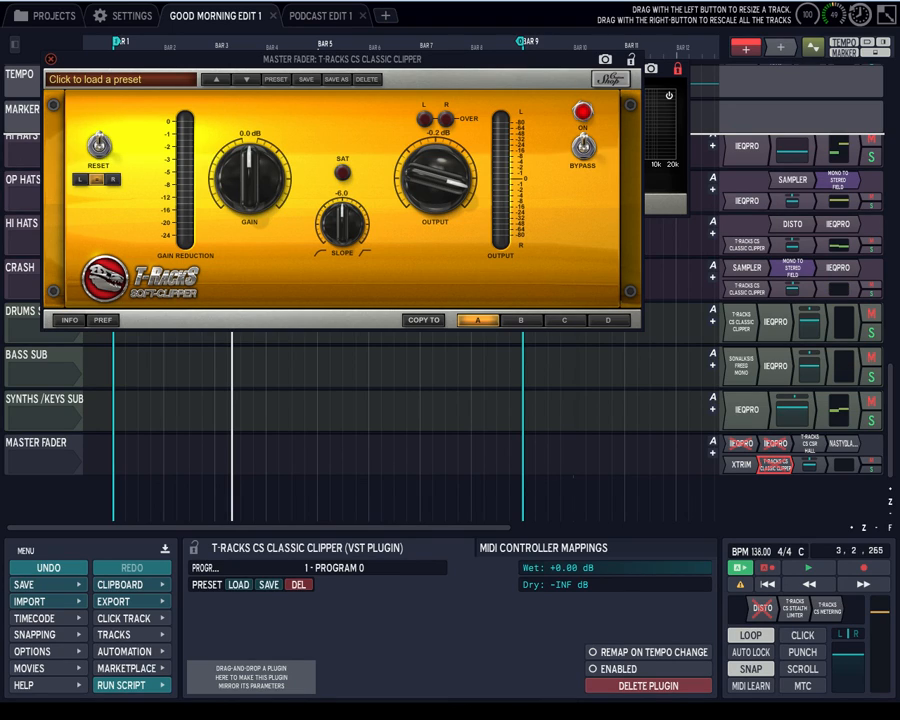
{"action": "double_click", "coordinate": [800, 614]}
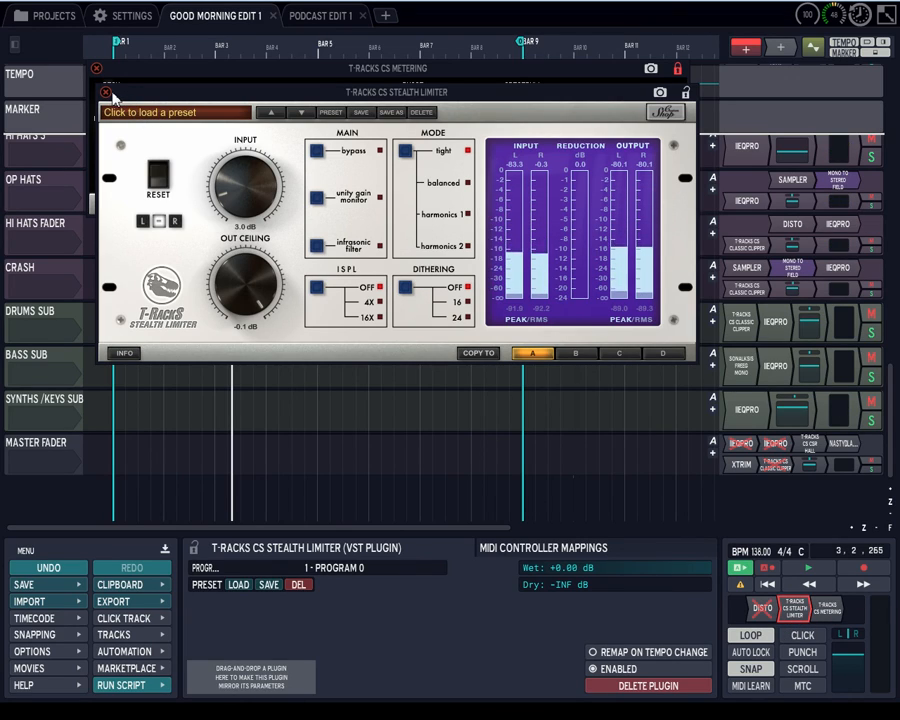
{"action": "left_click", "coordinate": [105, 92]}
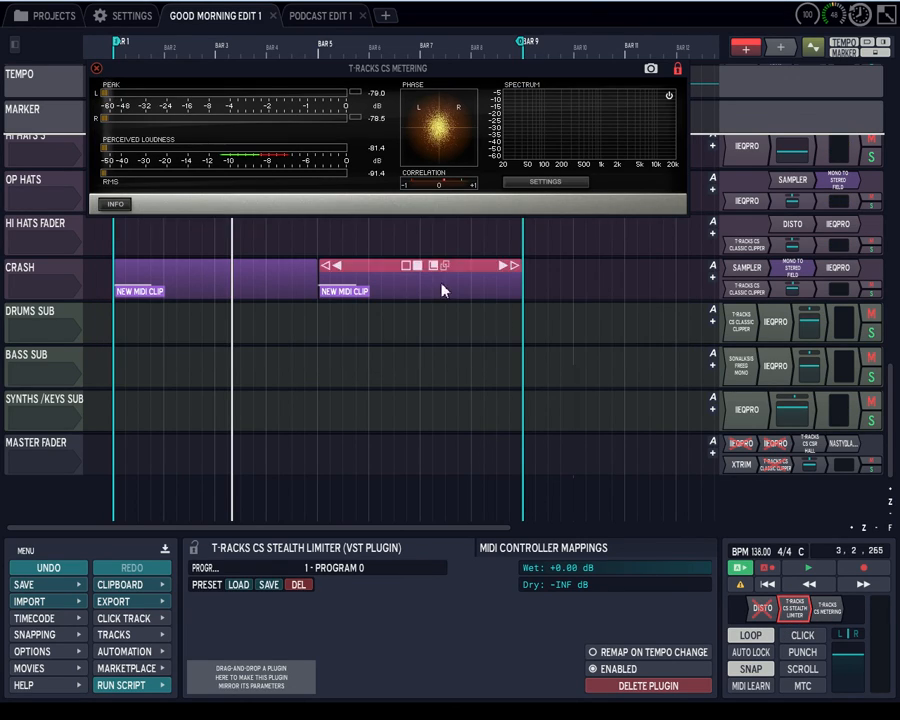
Step: Examine MASTER FADER's T-RACKS CS CLASSIC CLIPPER and the master output's DISTO settings, closing both plugin windows
{"action": "double_click", "coordinate": [775, 465]}
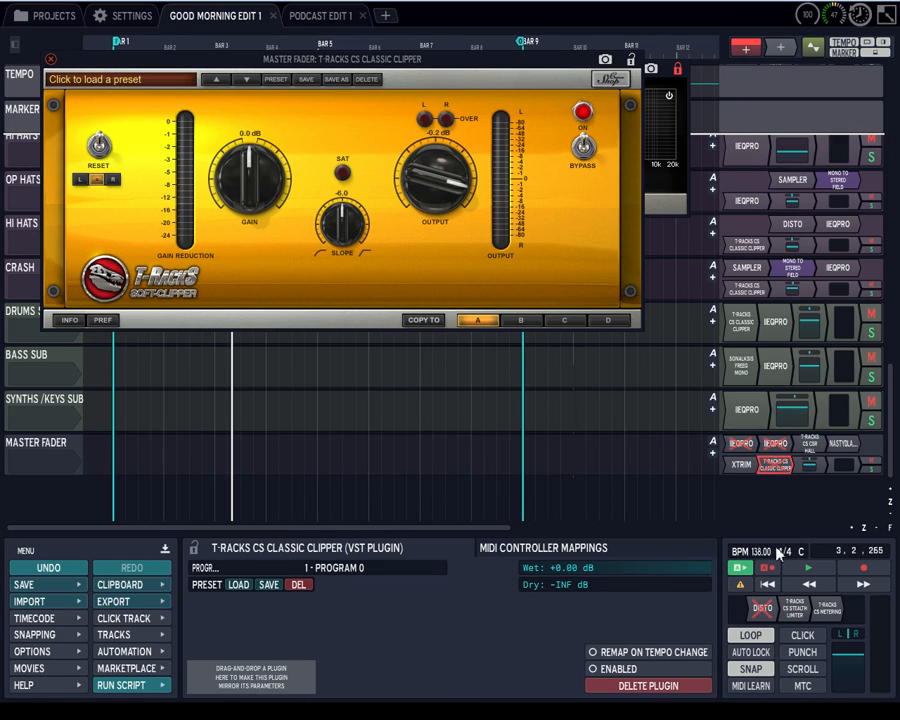
{"action": "left_click", "coordinate": [763, 612]}
{"action": "double_click", "coordinate": [763, 612]}
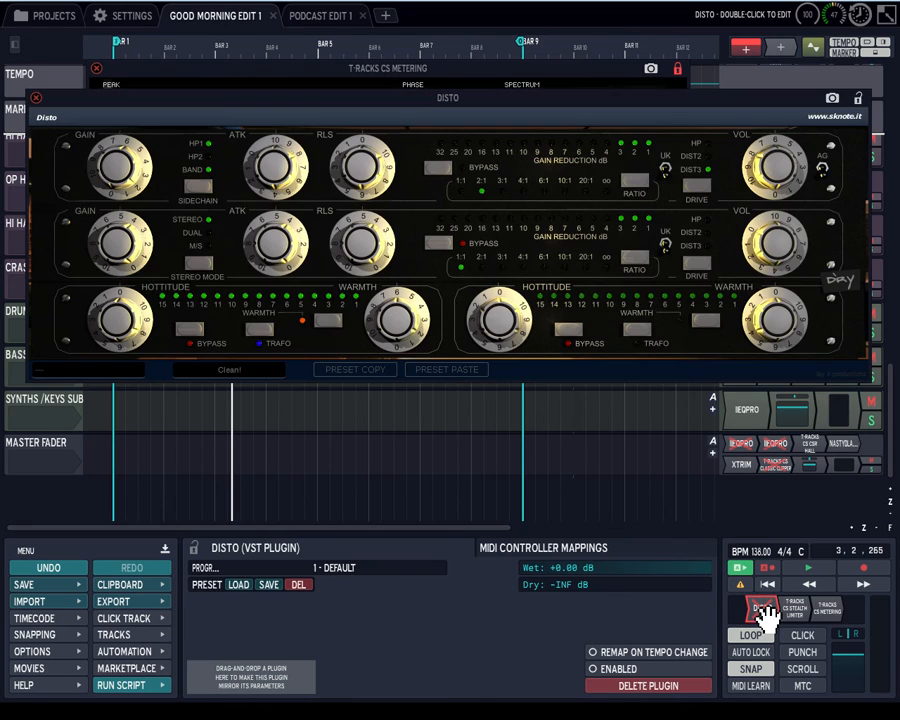
{"action": "left_click_drag", "start_coordinate": [536, 98], "coordinate": [551, 8]}
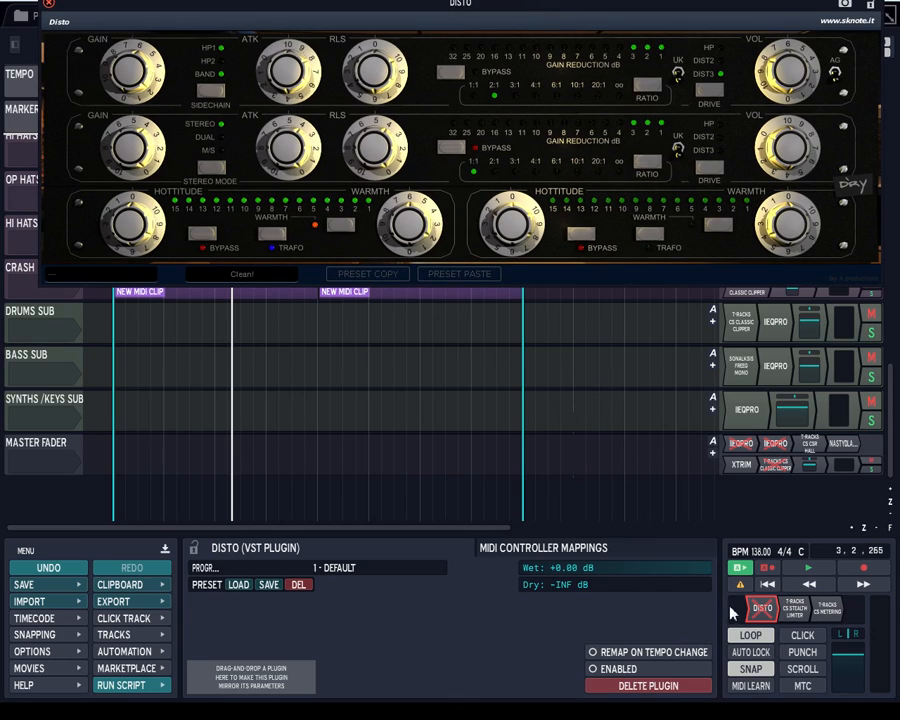
{"action": "double_click", "coordinate": [777, 466]}
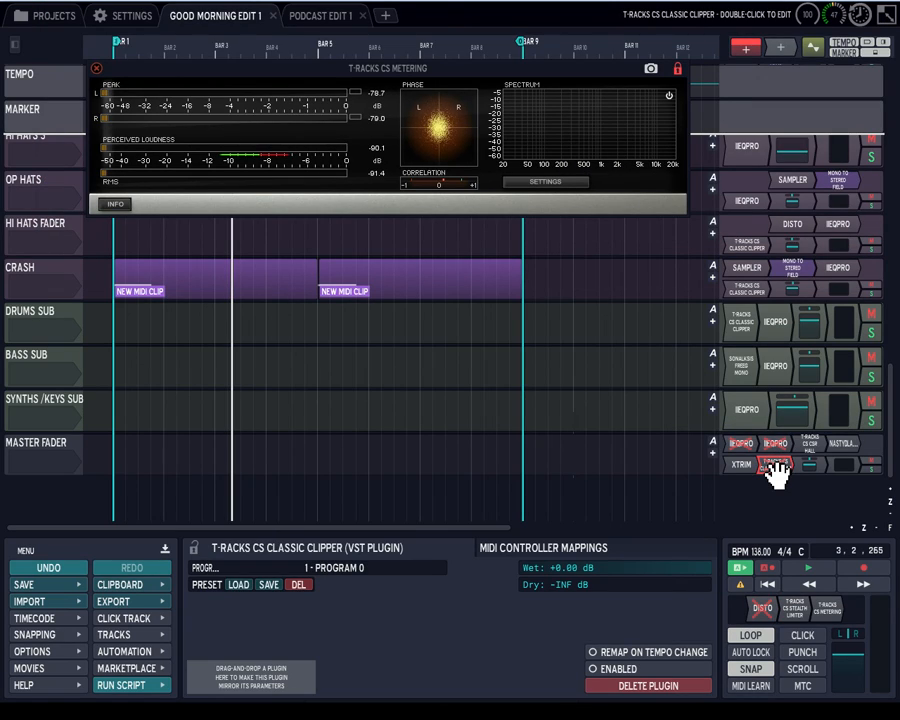
{"action": "double_click", "coordinate": [760, 607]}
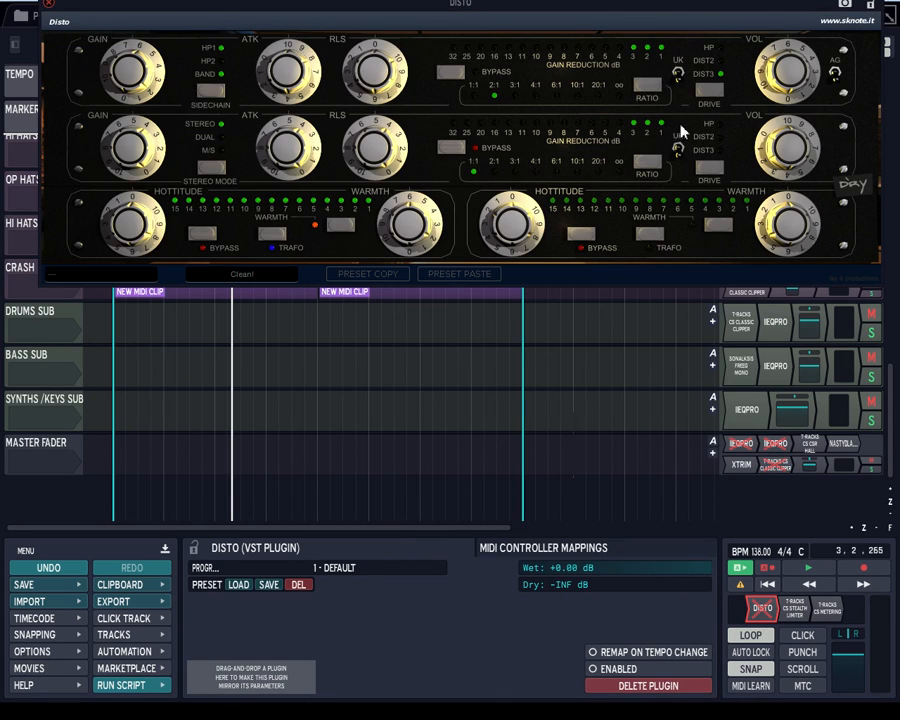
{"action": "left_click_drag", "start_coordinate": [629, 9], "coordinate": [618, 462]}
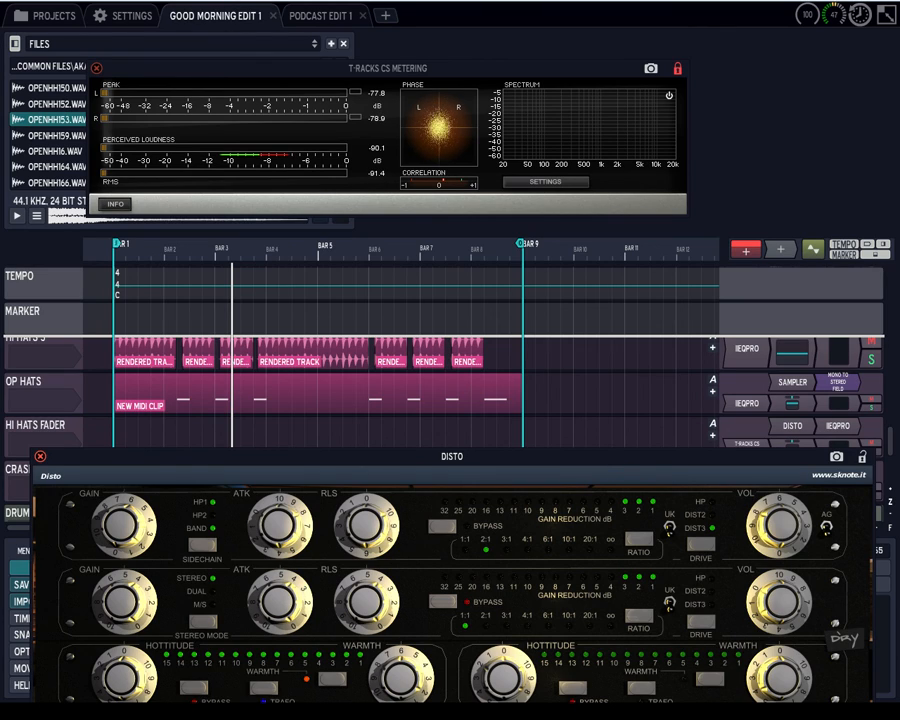
{"action": "key", "text": "F9"}
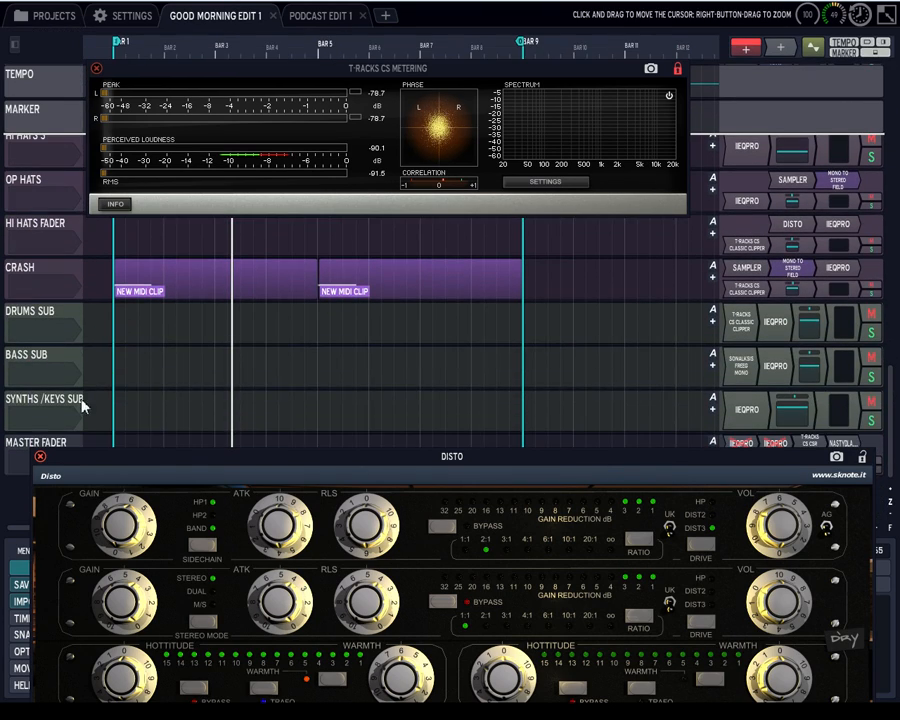
{"action": "left_click", "coordinate": [41, 457]}
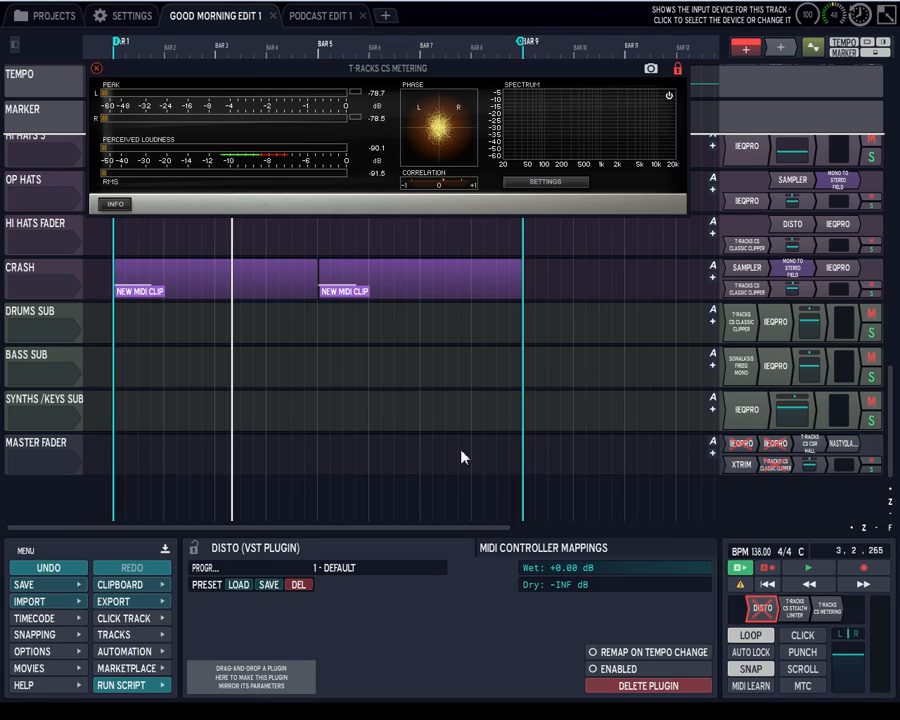
Step: Show the settings of MASTER FADER's volume and pan plugin to examine its level
{"action": "left_click", "coordinate": [805, 465]}
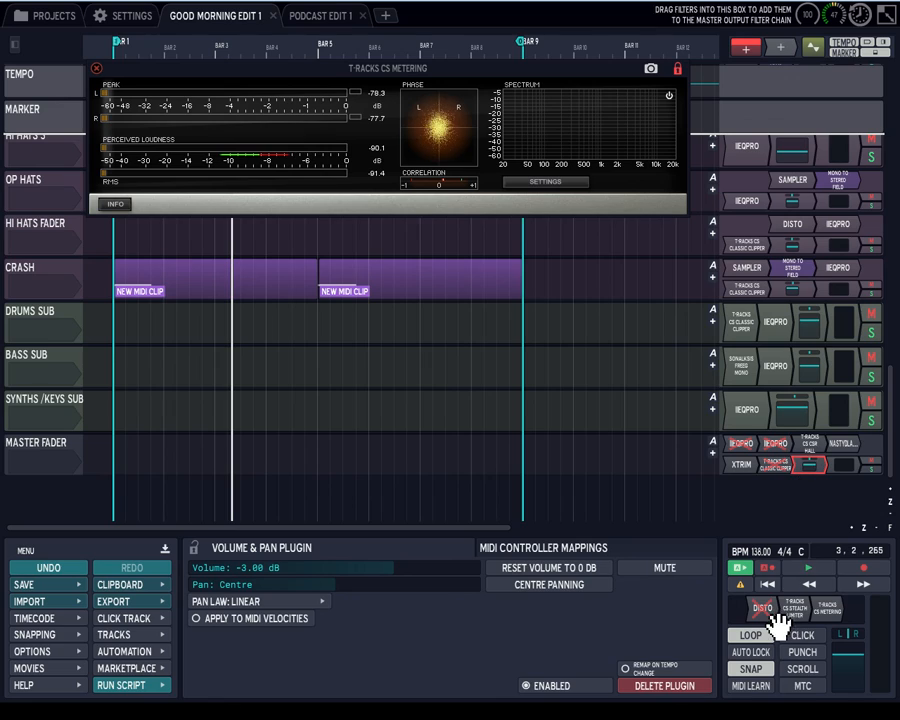
Step: Enable the T-RACKS CS CLASSIC CLIPPER on MASTER FADER and close its plugin window
{"action": "double_click", "coordinate": [783, 467]}
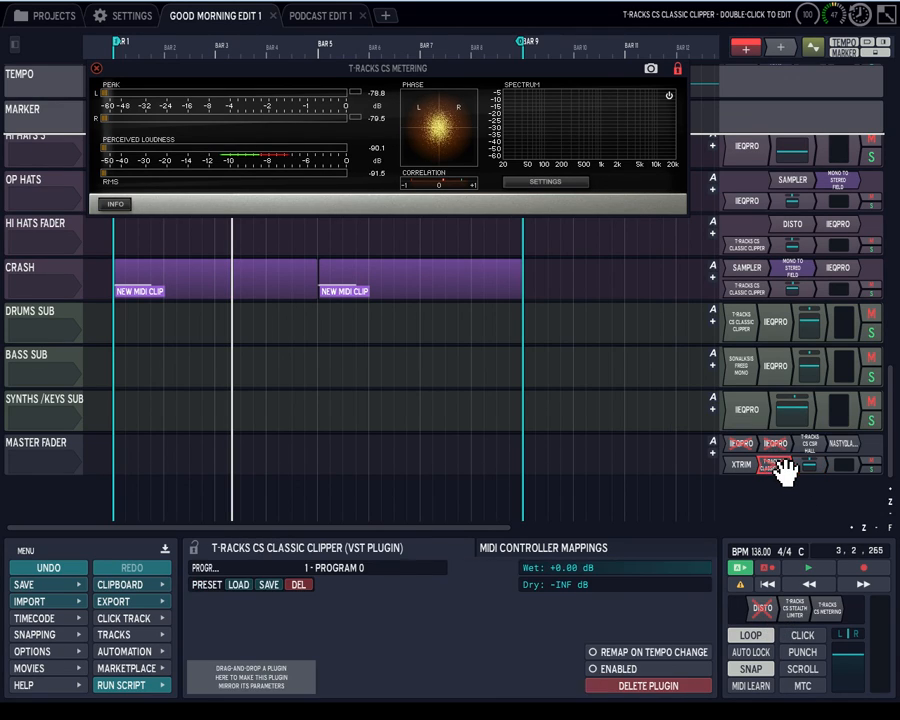
{"action": "left_click", "coordinate": [593, 669]}
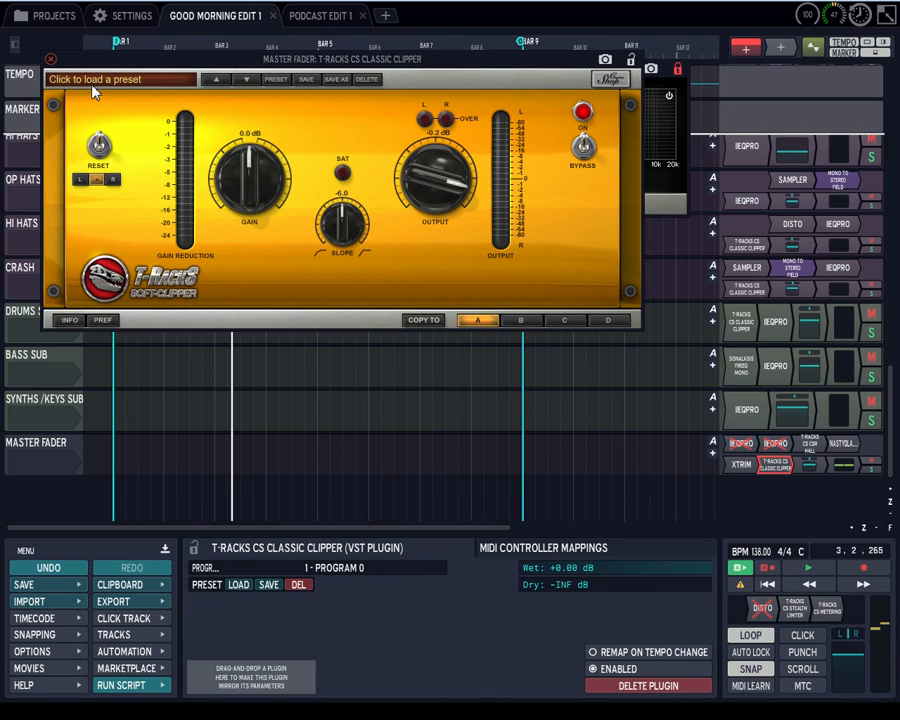
{"action": "left_click", "coordinate": [51, 60]}
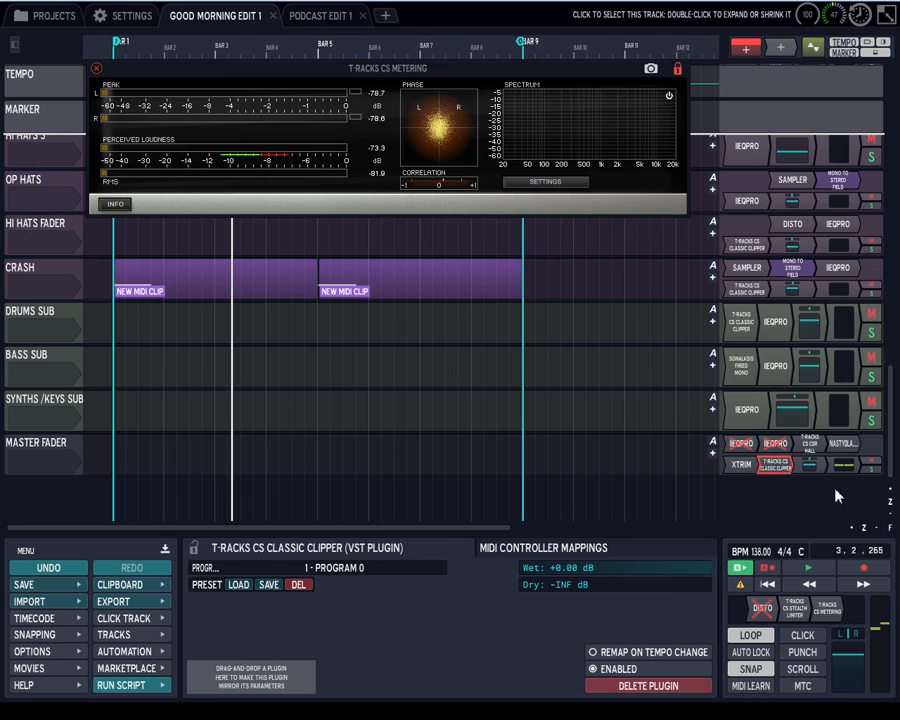
Step: Examine the master output's DISTO settings with its window moved fully into view, and close the window
{"action": "double_click", "coordinate": [762, 608]}
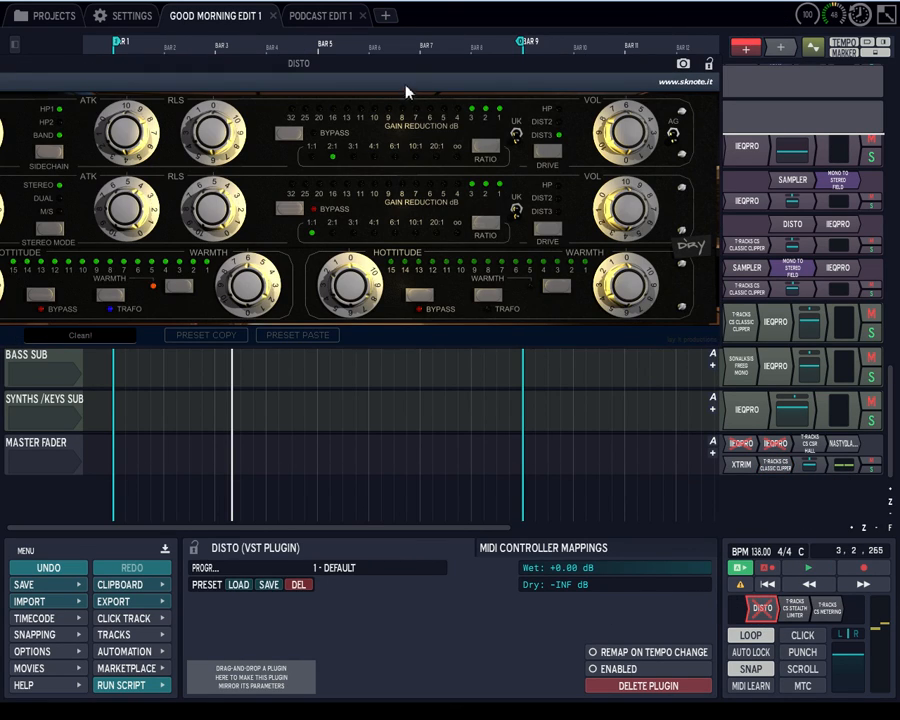
{"action": "left_click_drag", "start_coordinate": [396, 74], "coordinate": [518, 28]}
{"action": "left_click_drag", "start_coordinate": [172, 43], "coordinate": [210, 17]}
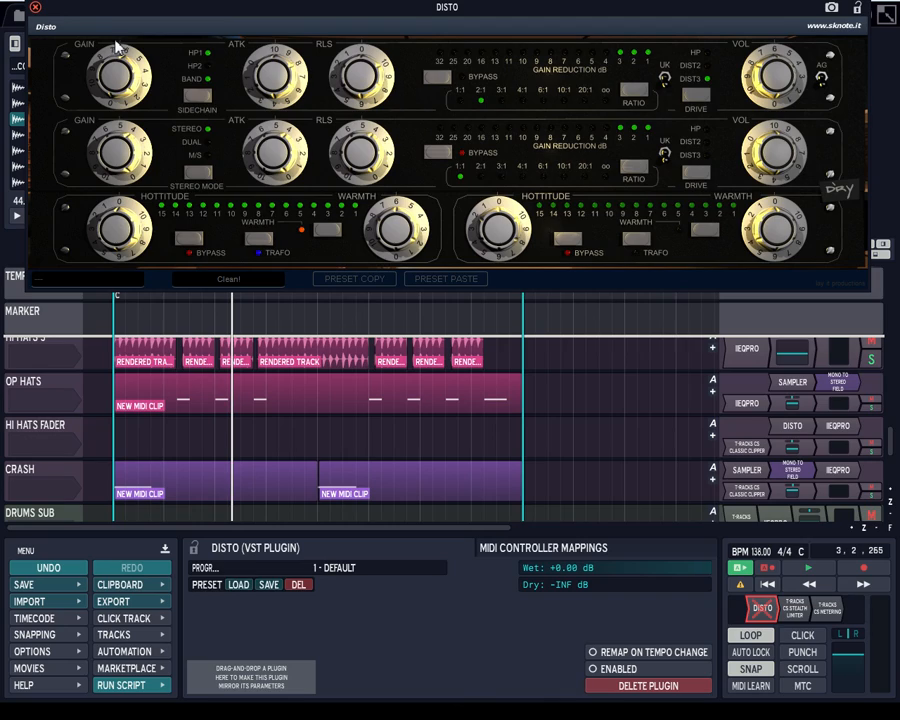
{"action": "left_click", "coordinate": [35, 9]}
{"action": "scroll", "coordinate": [426, 332], "scroll_direction": "down", "scroll_amount": 4}
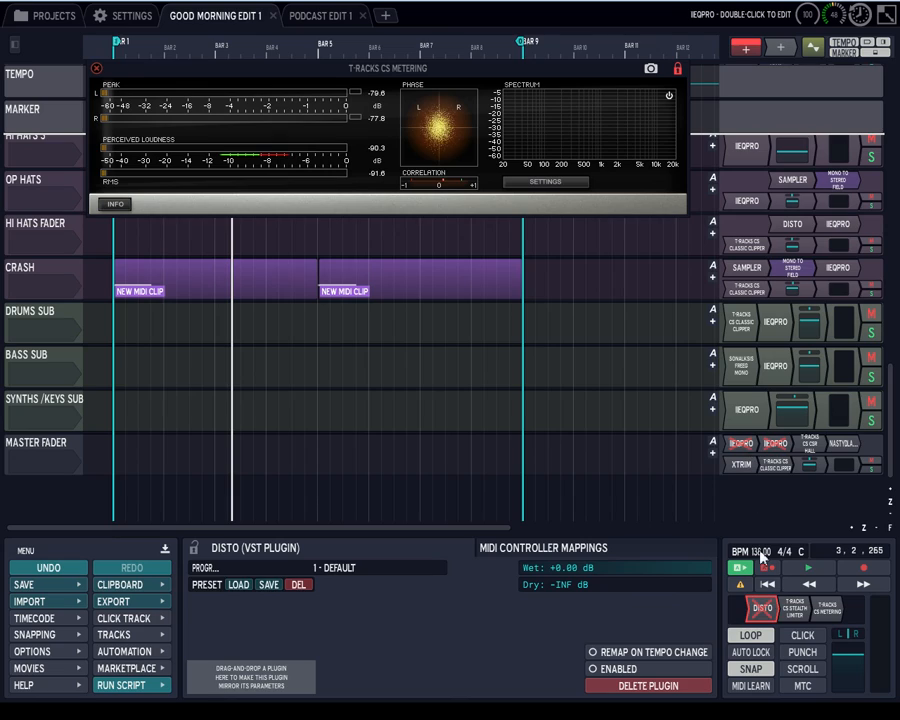
{"action": "double_click", "coordinate": [759, 610]}
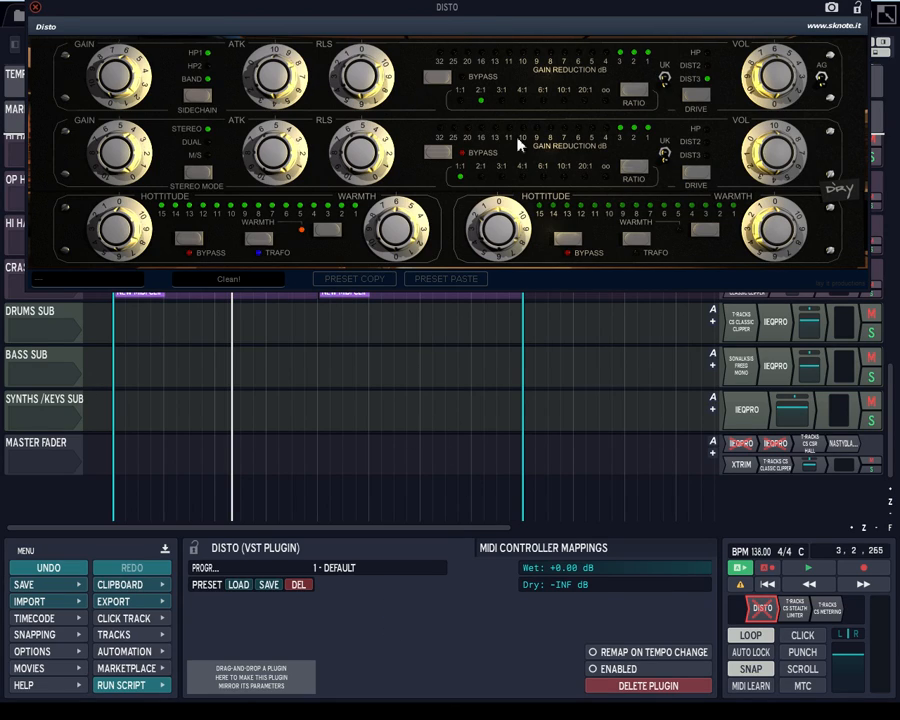
{"action": "left_click", "coordinate": [35, 8]}
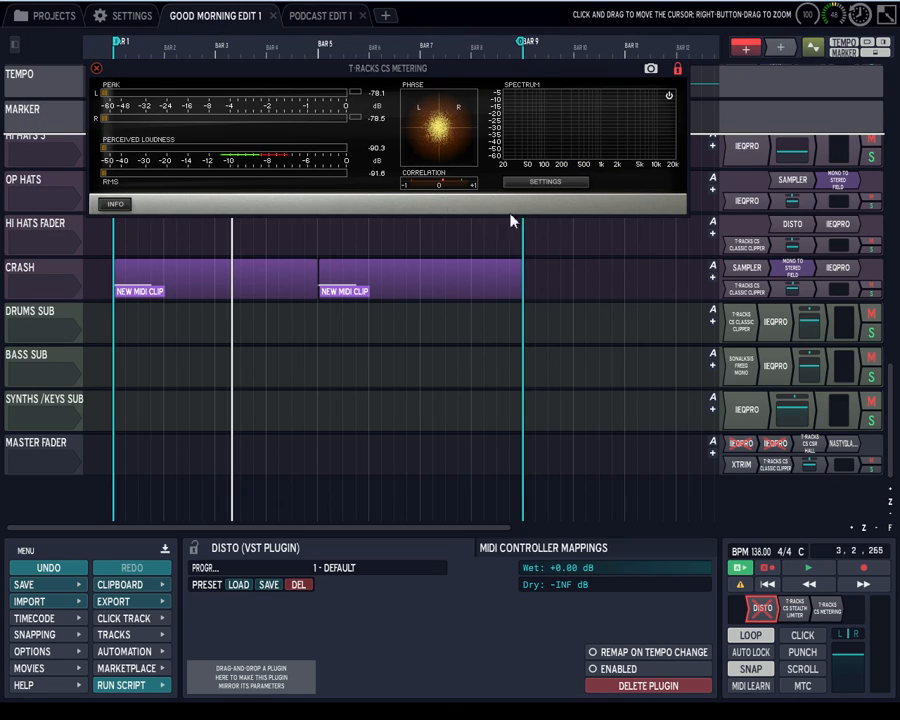
Step: Reopen the master output's DISTO to examine its gain, compression and warmth controls, and move its window clear of the track list
{"action": "double_click", "coordinate": [777, 607]}
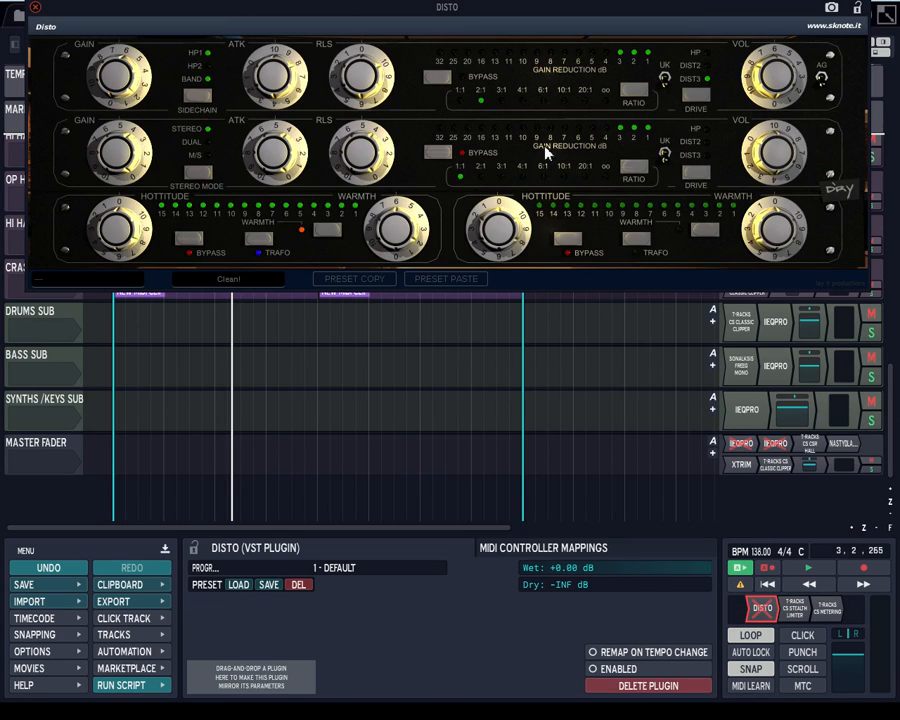
{"action": "mouse_move", "coordinate": [460, 10]}
{"action": "left_mouse_down"}
{"action": "mouse_move", "coordinate": [460, 96]}
{"action": "mouse_move", "coordinate": [455, 5]}
{"action": "left_mouse_up"}
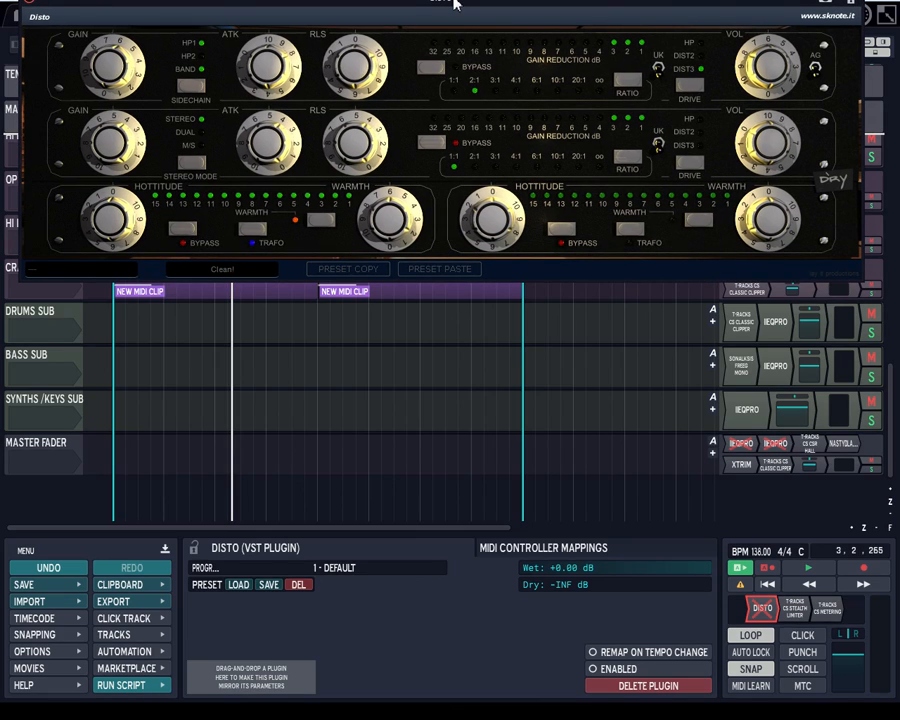
{"action": "left_click_drag", "start_coordinate": [453, 5], "coordinate": [450, 28]}
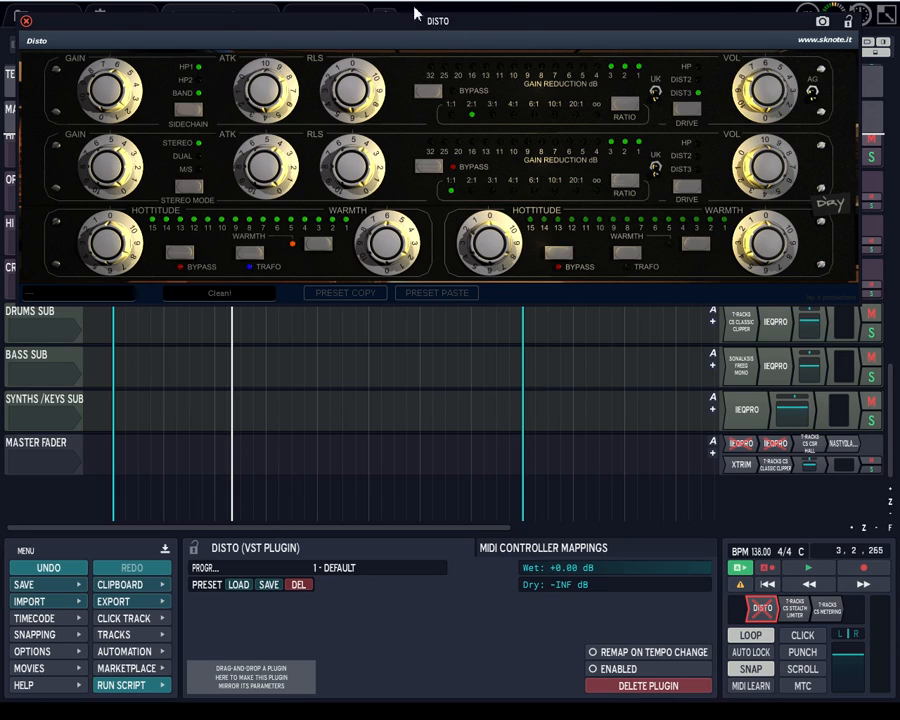
{"action": "left_click_drag", "start_coordinate": [370, 20], "coordinate": [376, 1]}
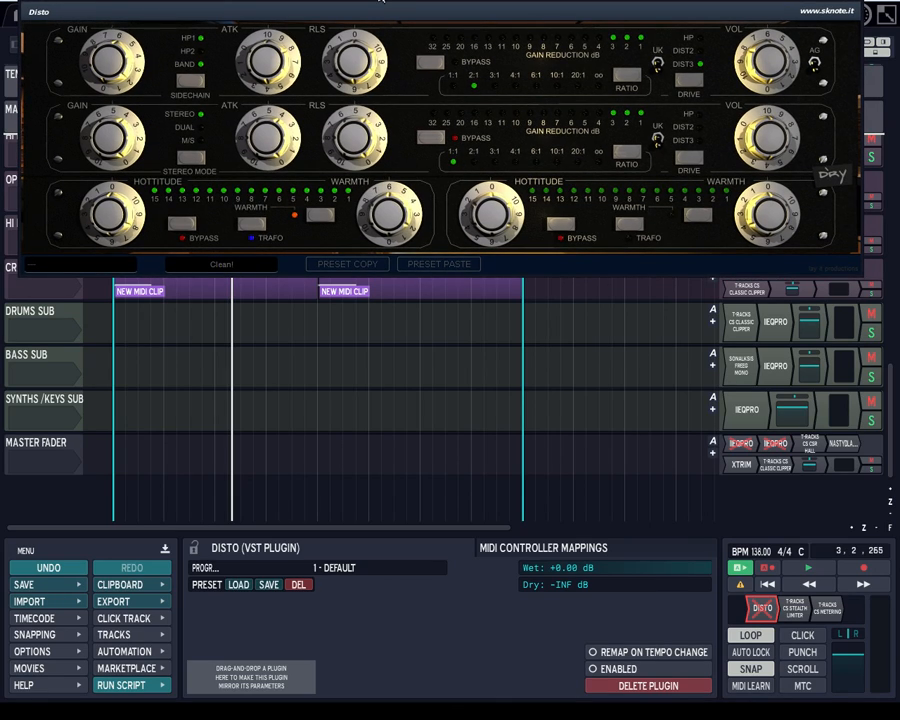
{"action": "left_click_drag", "start_coordinate": [367, 0], "coordinate": [371, 0]}
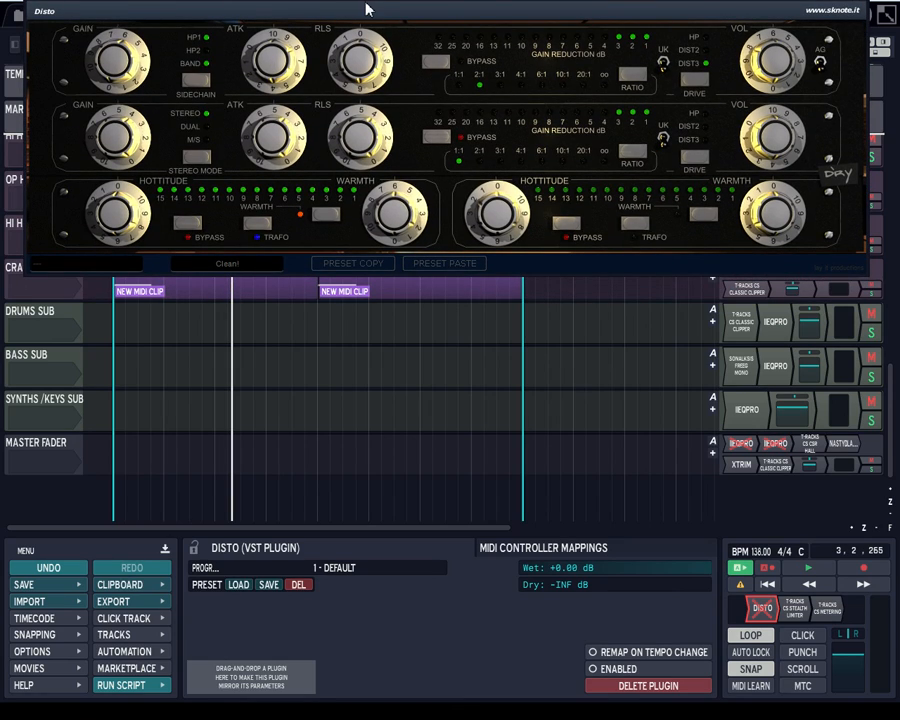
{"action": "mouse_move", "coordinate": [370, 2]}
{"action": "left_mouse_down"}
{"action": "mouse_move", "coordinate": [370, 10]}
{"action": "mouse_move", "coordinate": [372, 0]}
{"action": "left_mouse_up"}
{"action": "left_click_drag", "start_coordinate": [576, 3], "coordinate": [569, 478]}
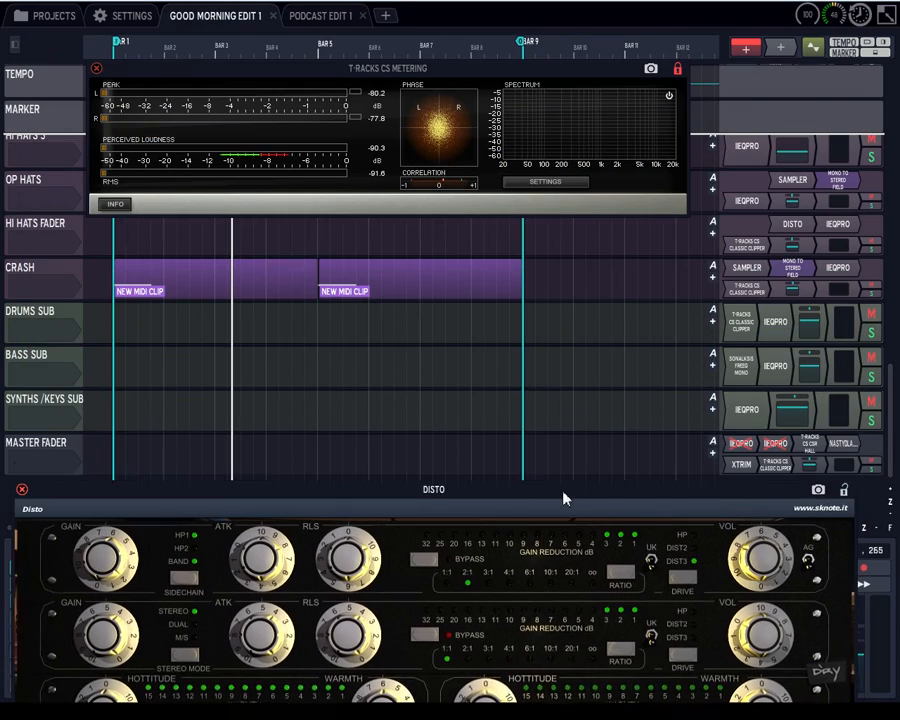
Step: Examine the SDC stereo double compressor settings on the BACKING KICK track and close its window
{"action": "left_click_drag", "start_coordinate": [893, 388], "coordinate": [893, 303]}
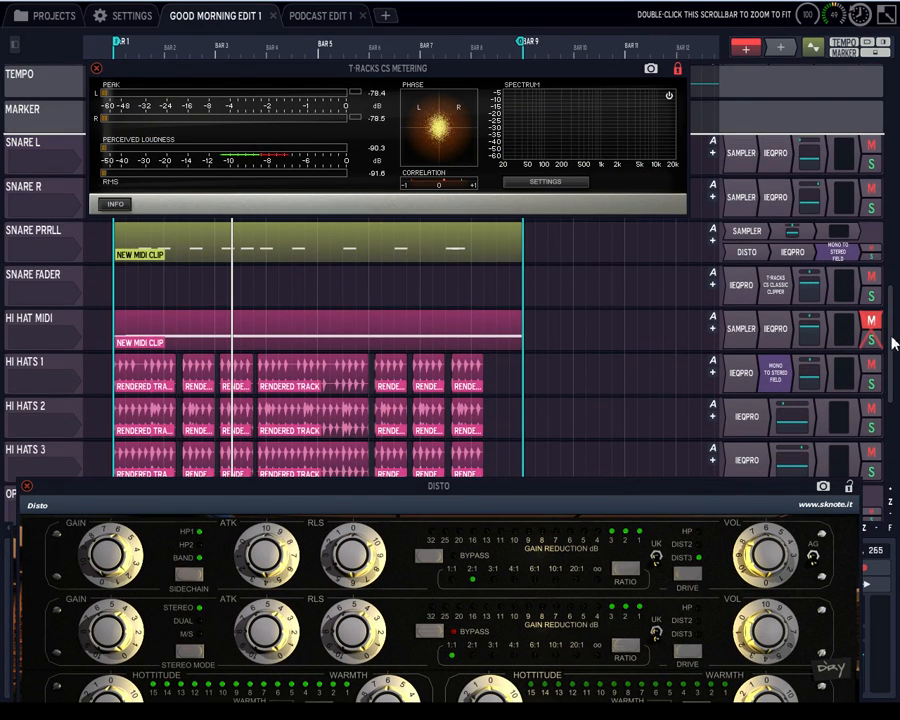
{"action": "left_click_drag", "start_coordinate": [893, 352], "coordinate": [897, 268]}
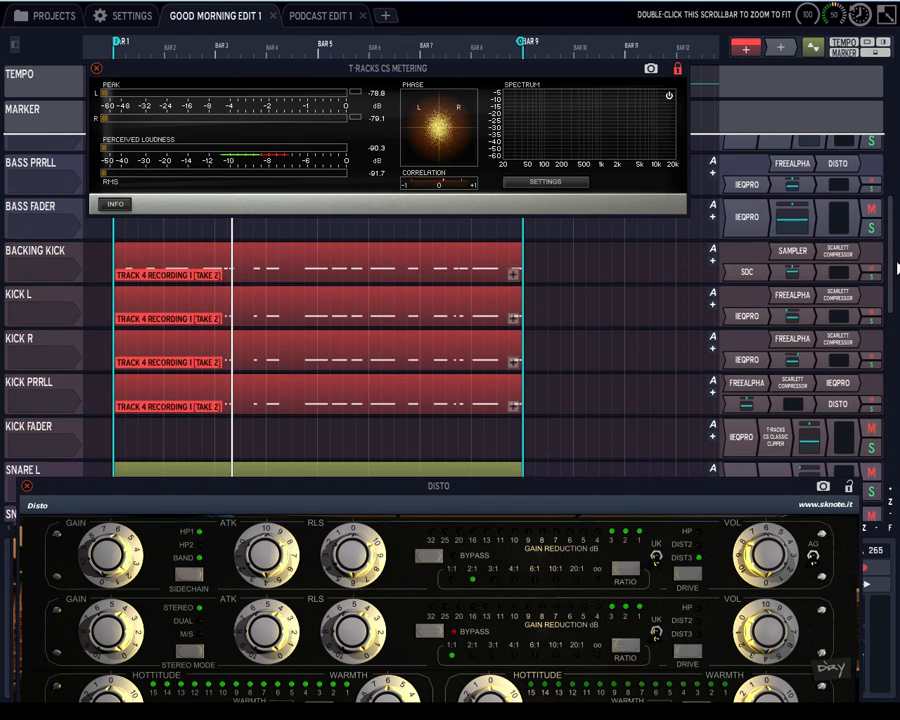
{"action": "double_click", "coordinate": [762, 276]}
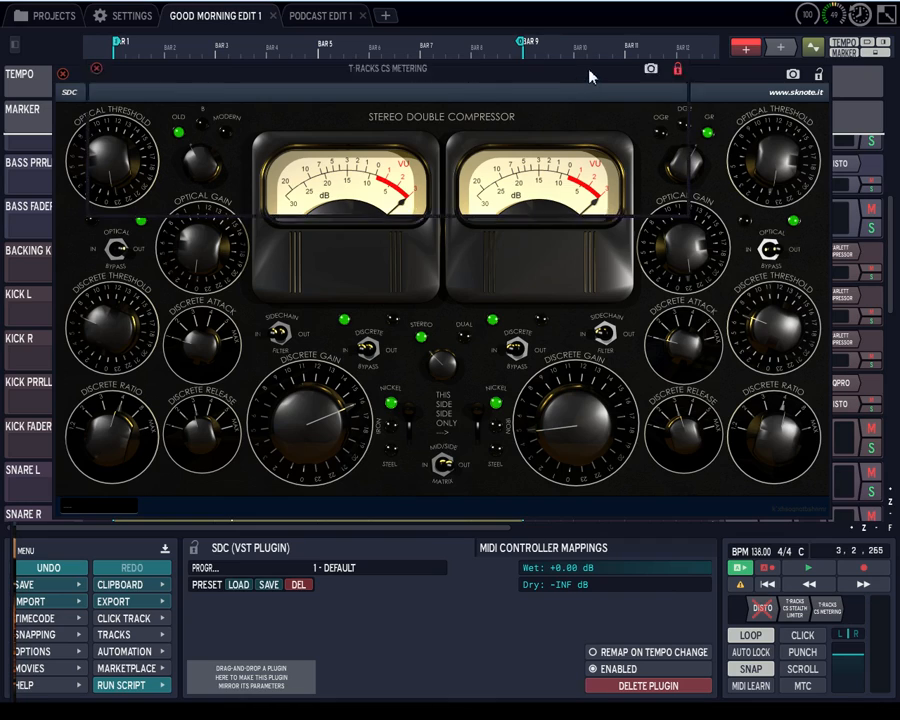
{"action": "left_click_drag", "start_coordinate": [590, 77], "coordinate": [603, 127]}
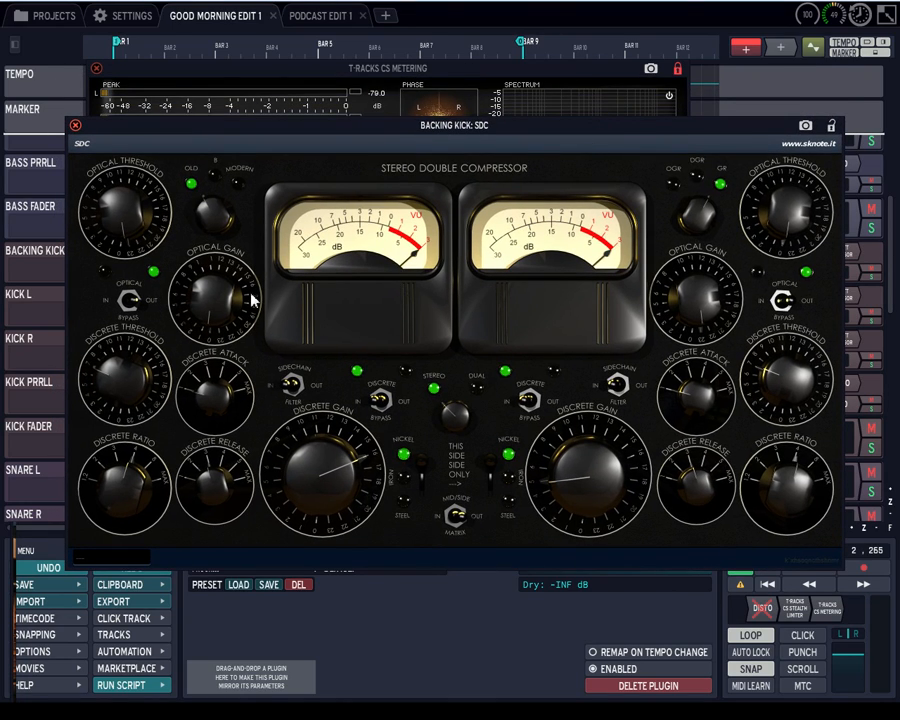
{"action": "left_click", "coordinate": [76, 127]}
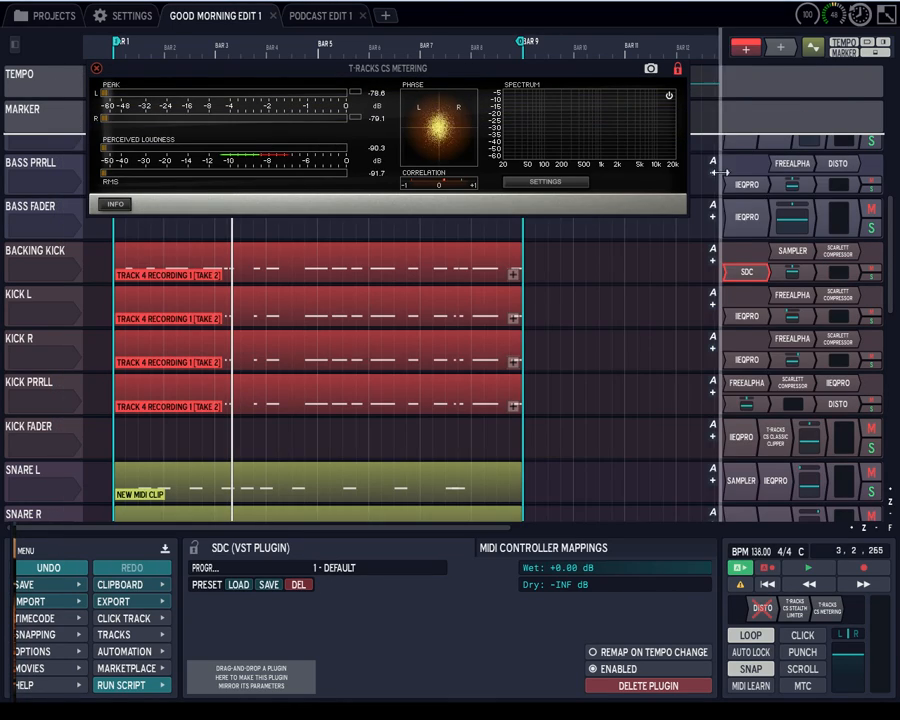
Step: Bring up the master output's DISTO in full view and play the mix from the start with it still disabled
{"action": "scroll", "coordinate": [879, 364], "scroll_direction": "down", "scroll_amount": 5}
{"action": "scroll", "coordinate": [879, 364], "scroll_direction": "down", "scroll_amount": 5}
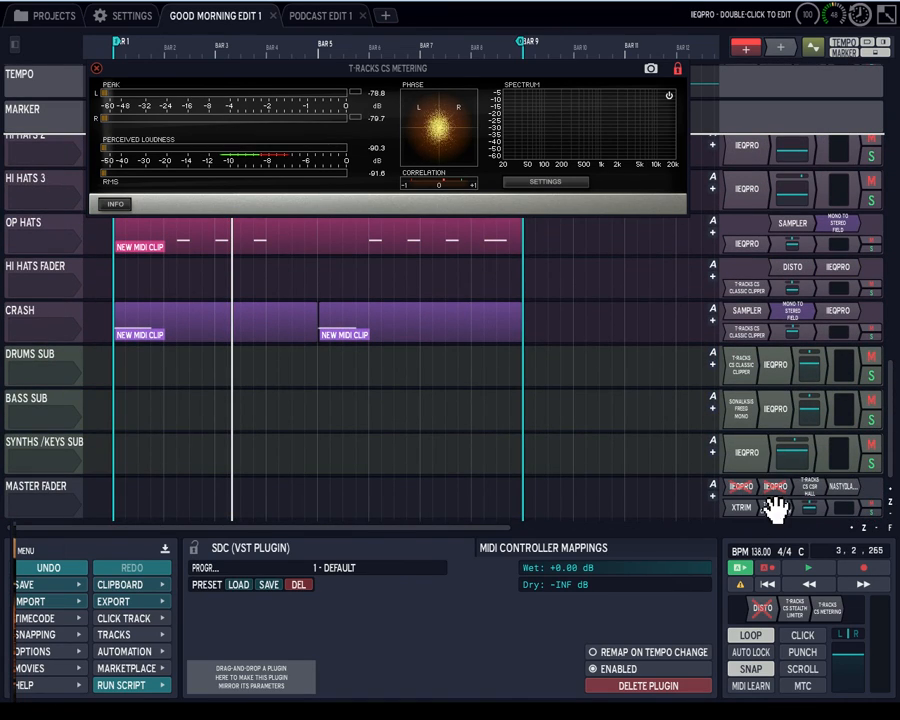
{"action": "double_click", "coordinate": [762, 608]}
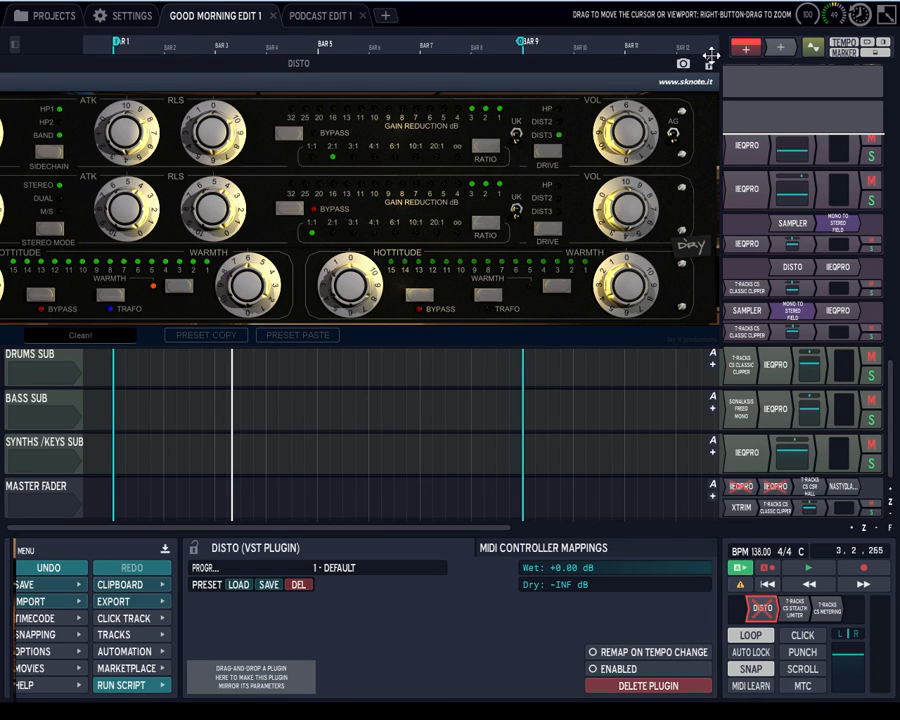
{"action": "left_click_drag", "start_coordinate": [614, 65], "coordinate": [757, 0]}
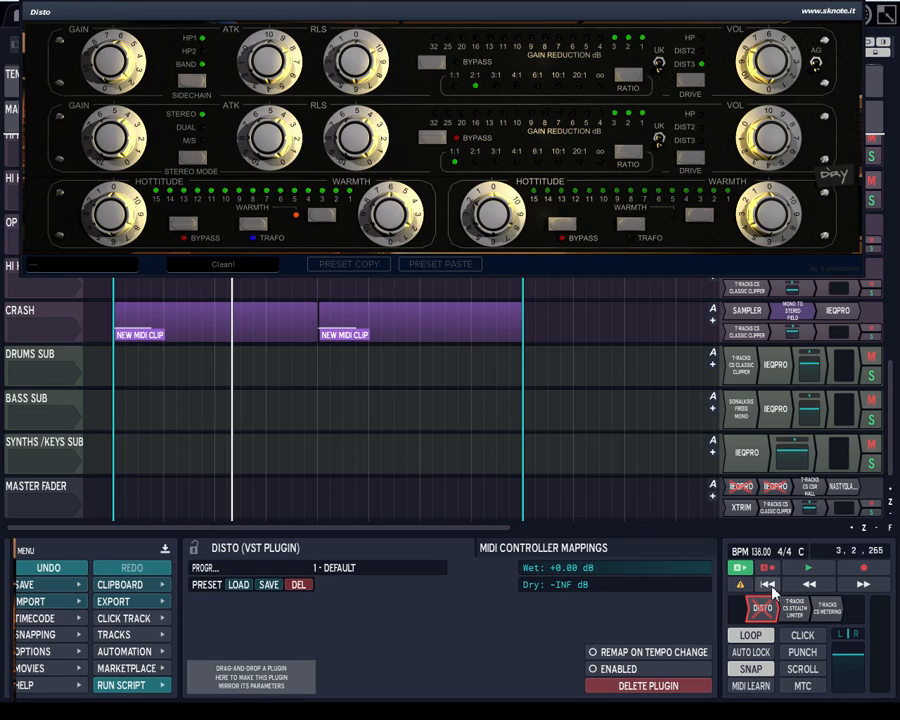
{"action": "left_click", "coordinate": [768, 585]}
{"action": "left_click", "coordinate": [808, 568]}
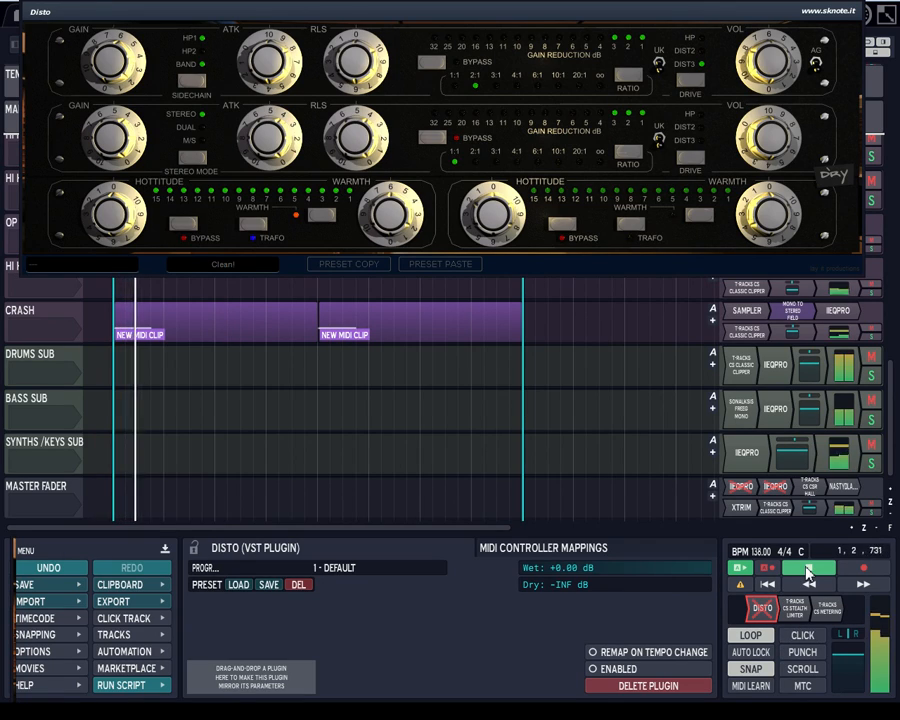
Step: Examine MASTER FADER's T-RACKS CS CLASSIC CLIPPER during playback, close it, and stop the mix with DISTO's window locked
{"action": "double_click", "coordinate": [784, 508]}
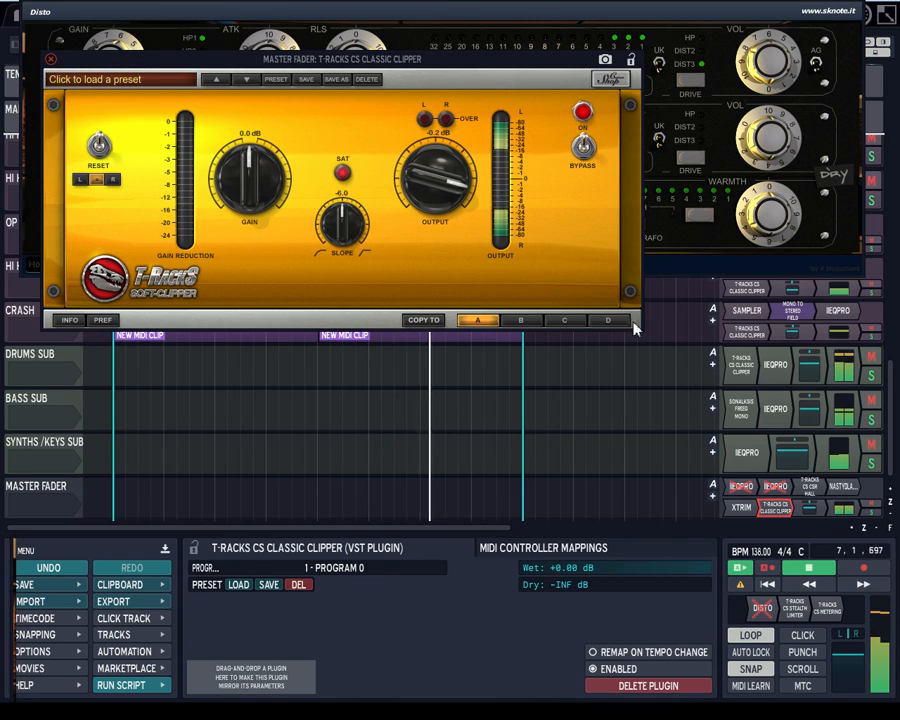
{"action": "left_click", "coordinate": [52, 59]}
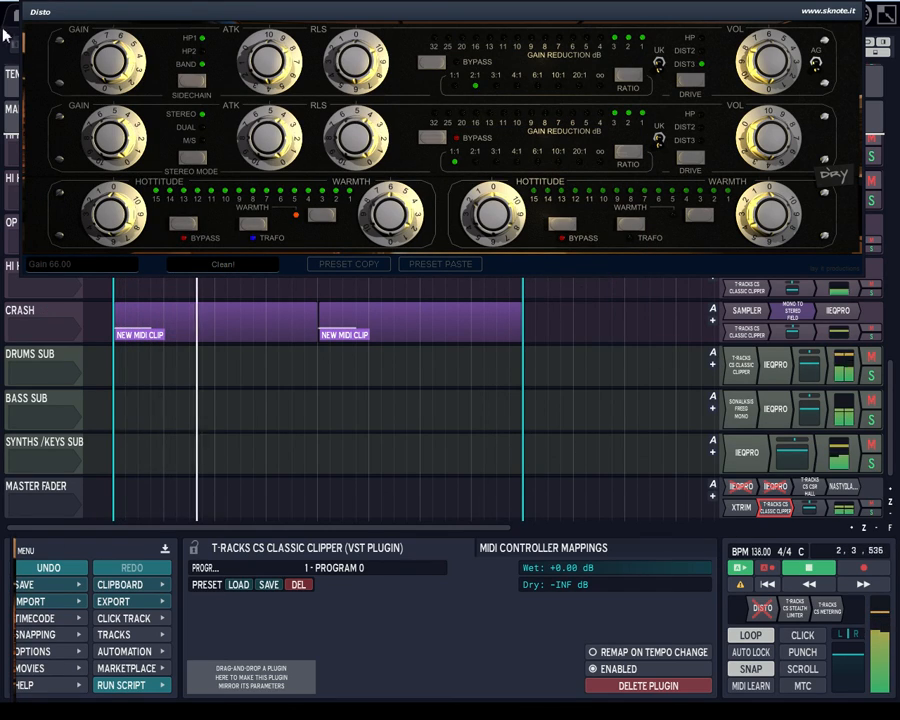
{"action": "scroll", "coordinate": [650, 420], "scroll_direction": "up", "scroll_amount": 4}
{"action": "scroll", "coordinate": [653, 428], "scroll_direction": "down", "scroll_amount": 4}
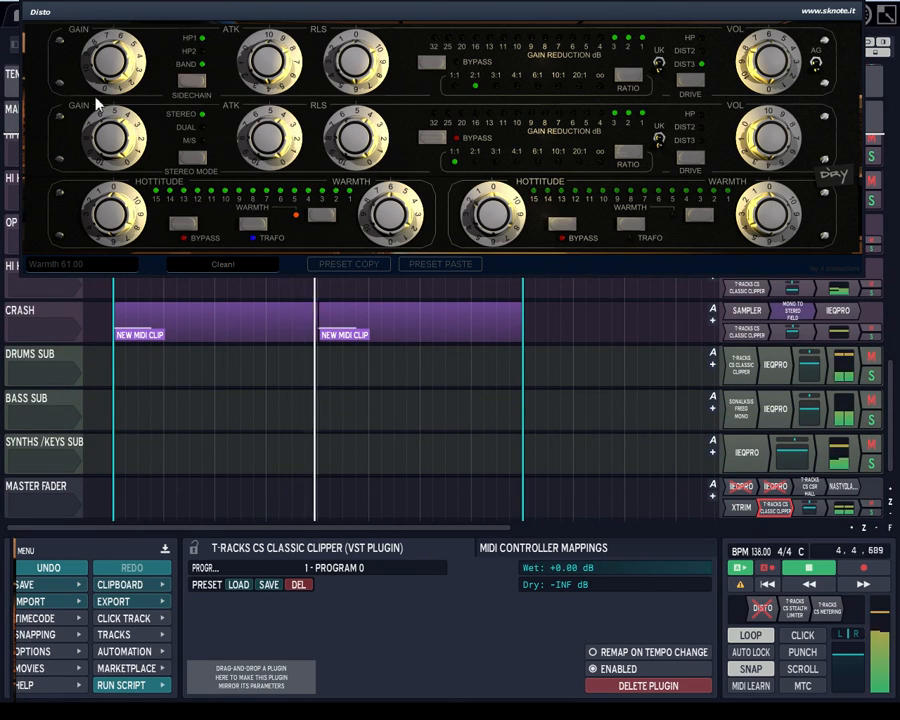
{"action": "left_click_drag", "start_coordinate": [633, 9], "coordinate": [643, 17]}
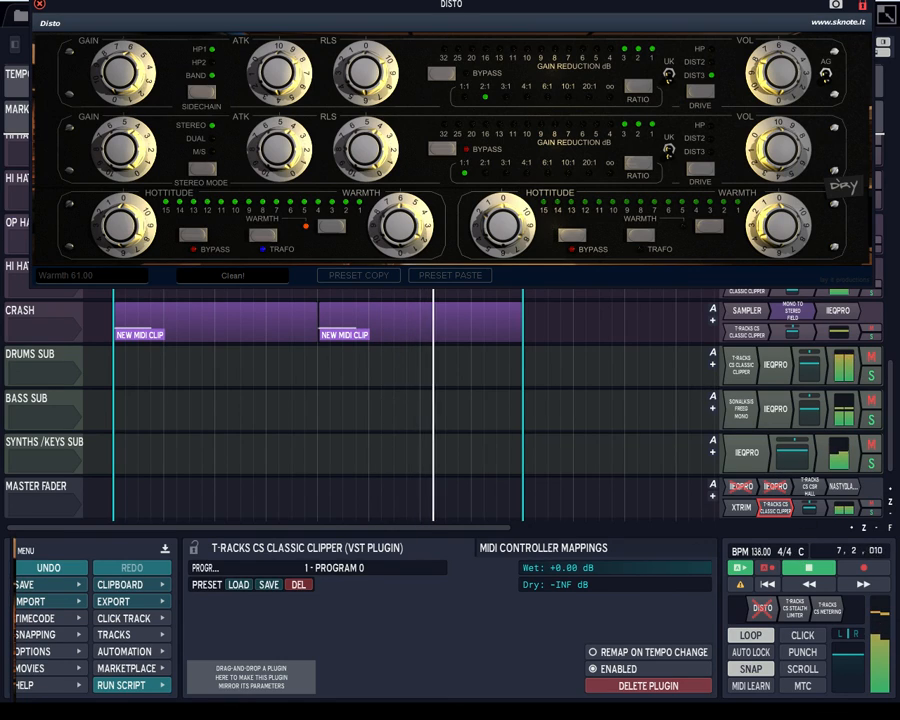
{"action": "left_click", "coordinate": [812, 575]}
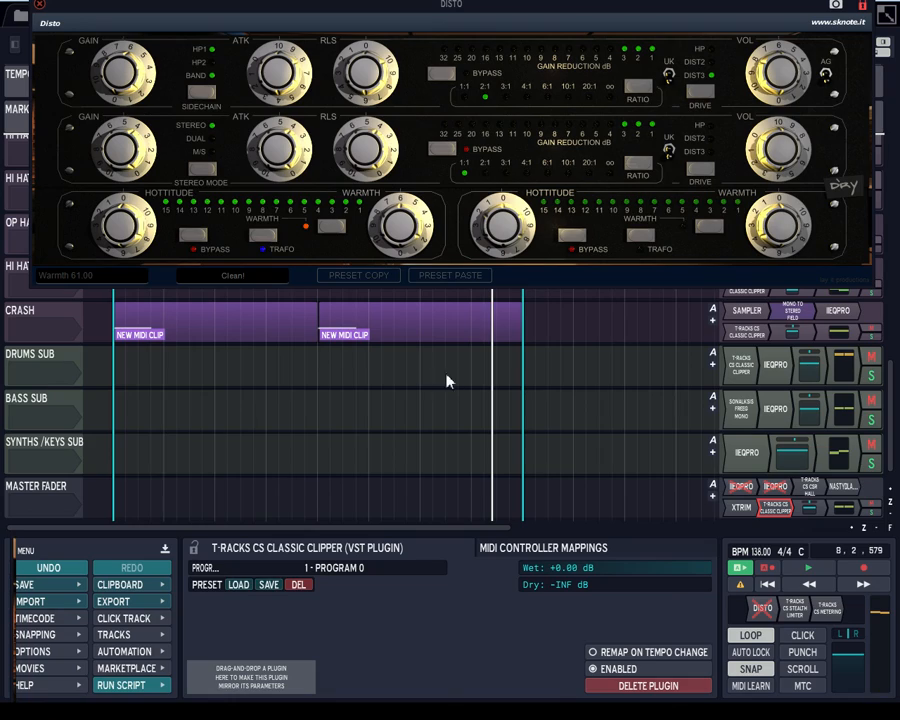
Step: Enable DISTO on the master output and play the mix from bar 1 through it
{"action": "left_click", "coordinate": [770, 608]}
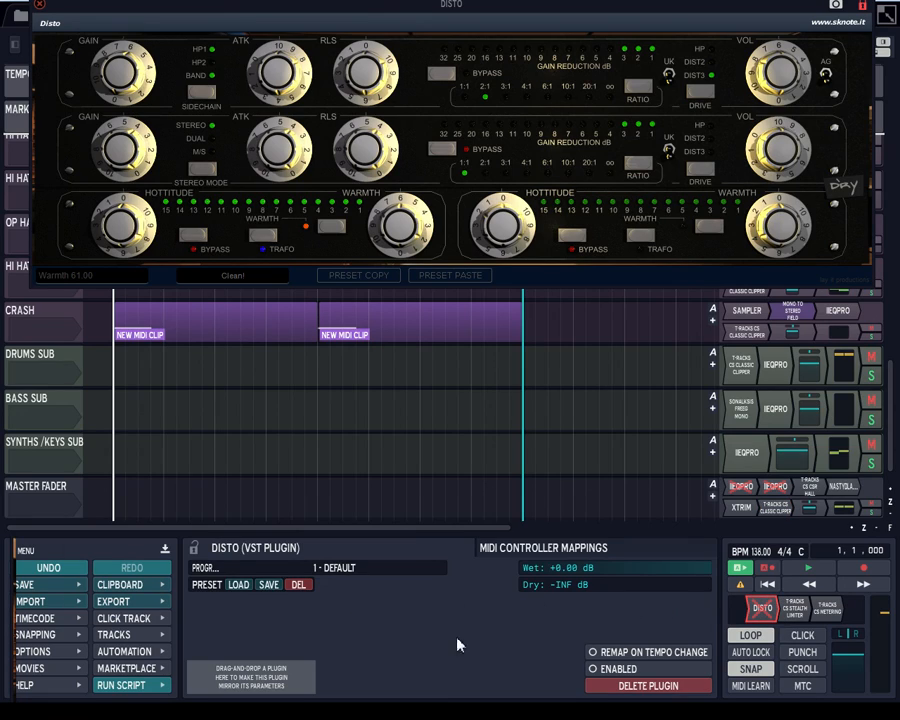
{"action": "left_click", "coordinate": [593, 669]}
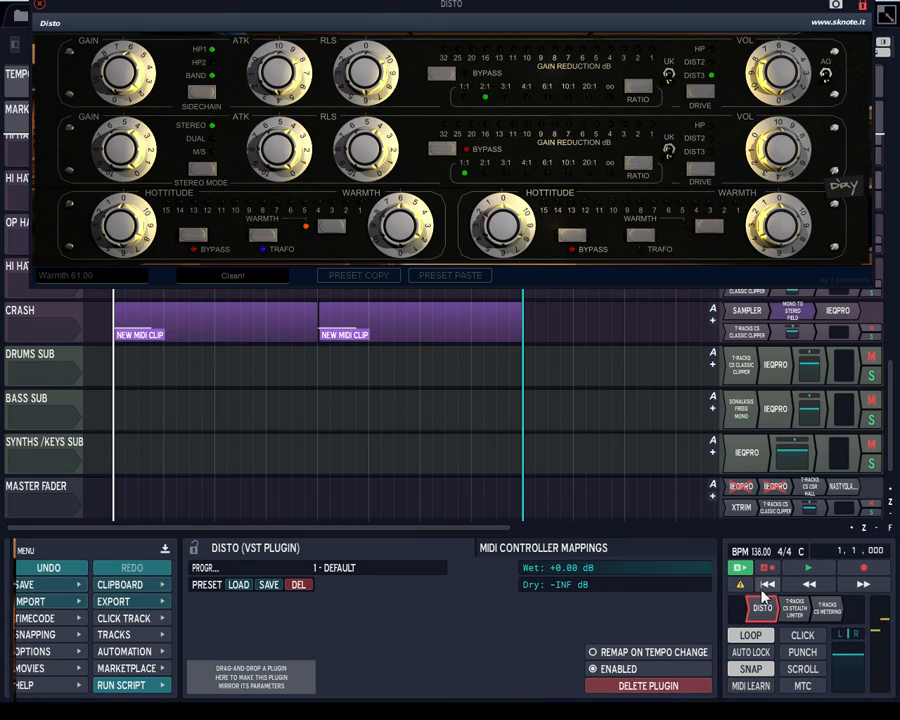
{"action": "left_click", "coordinate": [789, 574]}
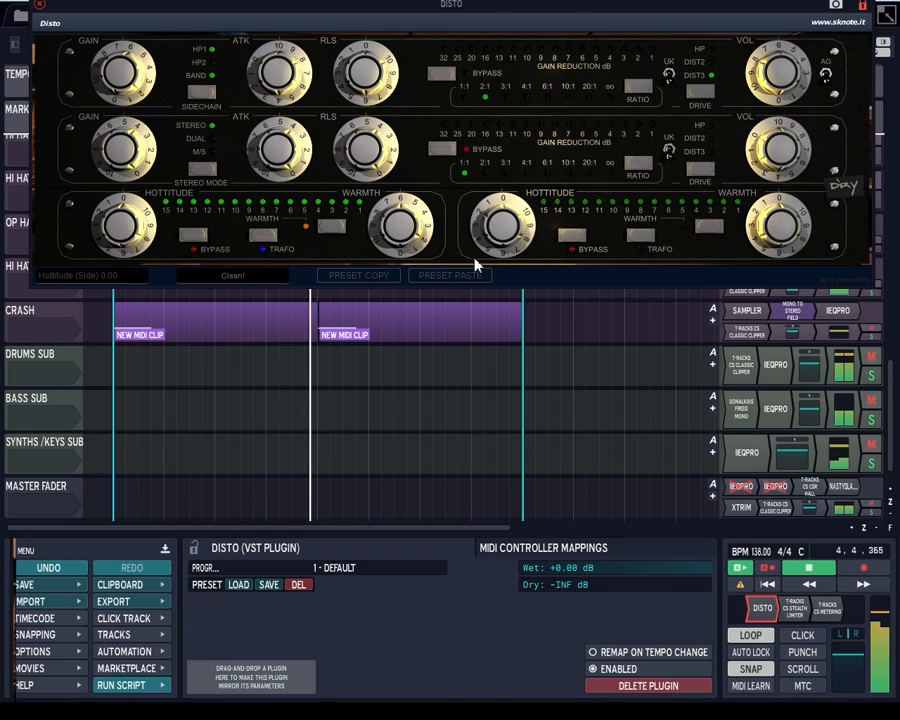
Step: Examine the master output's T-RACKS CS STEALTH LIMITER during playback, close its window, and audition DISTO before stopping the mix
{"action": "left_click", "coordinate": [795, 608]}
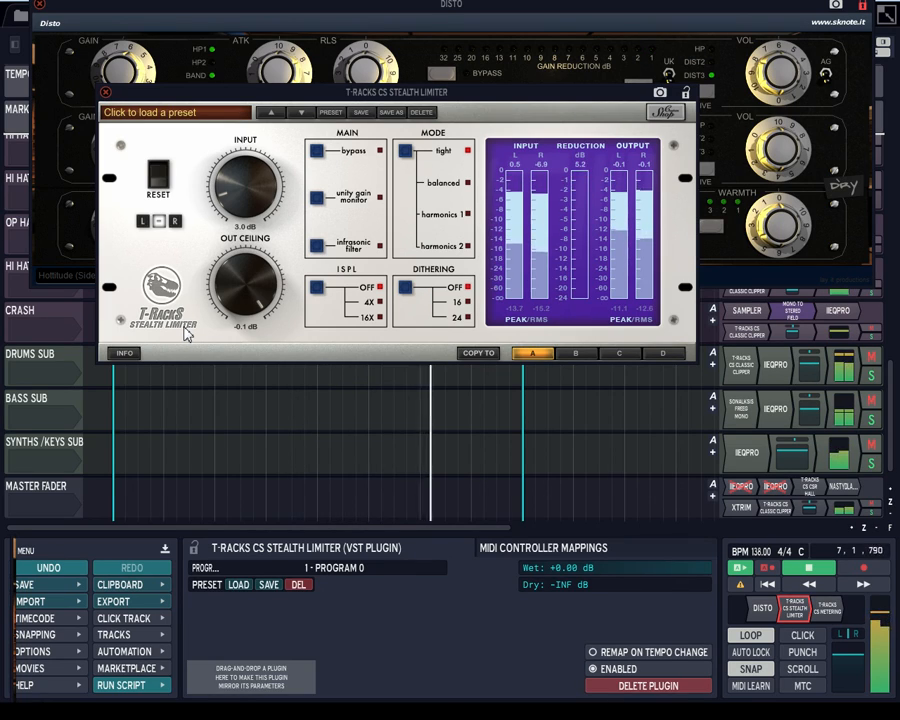
{"action": "left_click", "coordinate": [106, 95]}
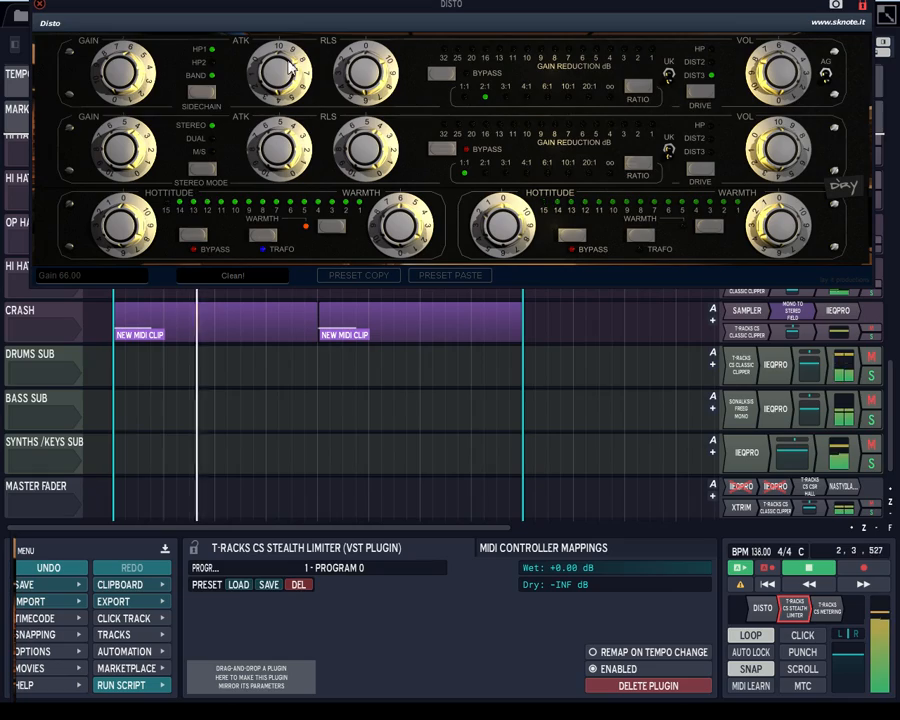
{"action": "mouse_move", "coordinate": [316, 27]}
{"action": "left_mouse_down"}
{"action": "mouse_move", "coordinate": [322, 96]}
{"action": "mouse_move", "coordinate": [303, 366]}
{"action": "mouse_move", "coordinate": [350, 28]}
{"action": "mouse_move", "coordinate": [322, 18]}
{"action": "left_mouse_up"}
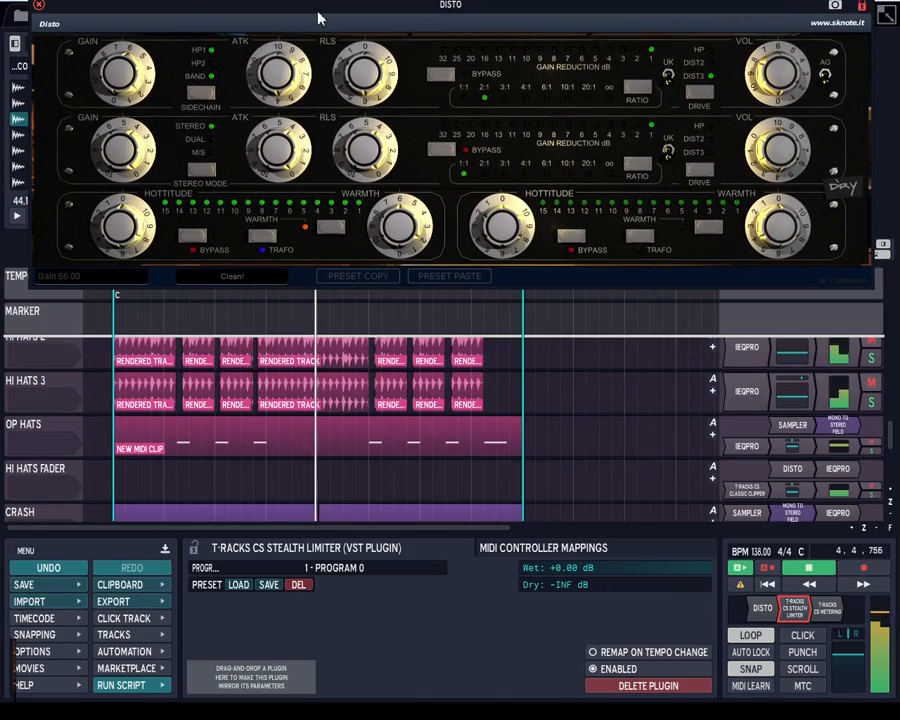
{"action": "scroll", "coordinate": [325, 454], "scroll_direction": "down", "scroll_amount": 5}
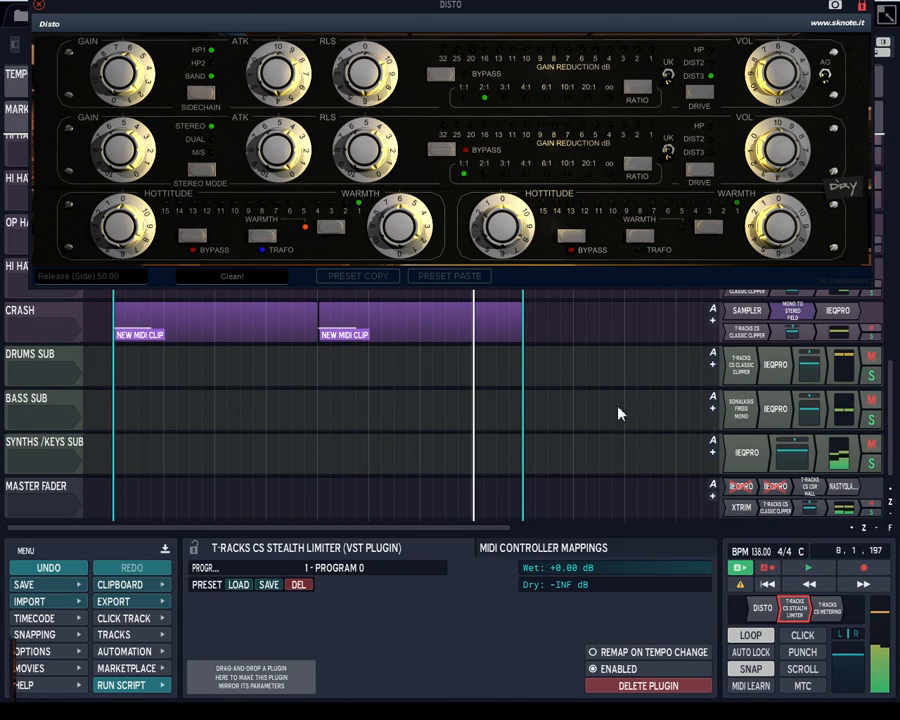
Step: Open the master output's T-RACKS CS STEALTH LIMITER, set its input to 0.0 dB, play the mix from the start, and position its window below DISTO
{"action": "left_click", "coordinate": [798, 614]}
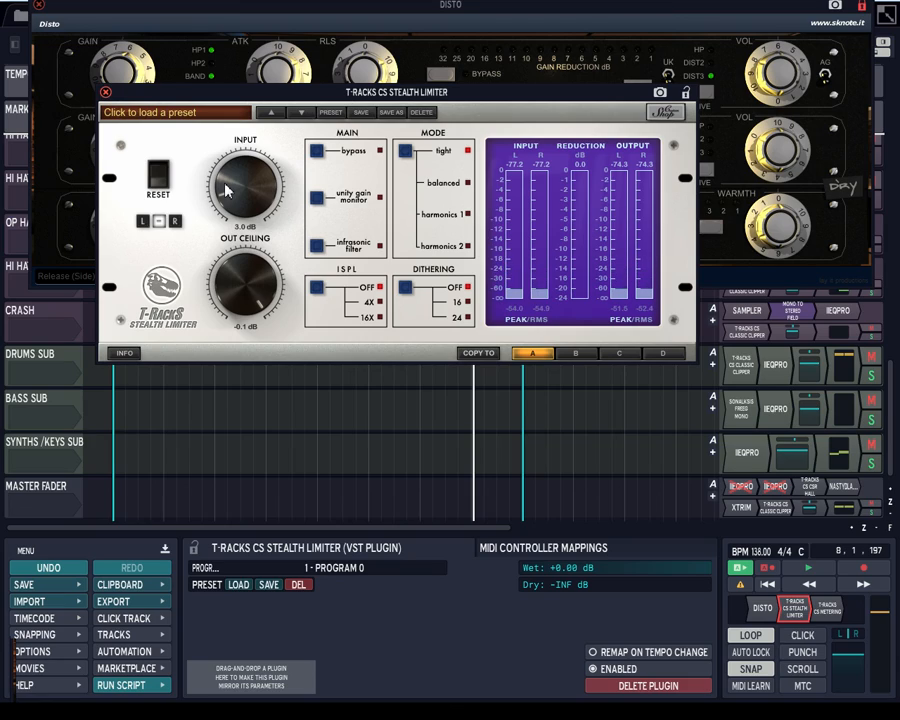
{"action": "left_click", "coordinate": [768, 586]}
{"action": "left_click", "coordinate": [815, 569]}
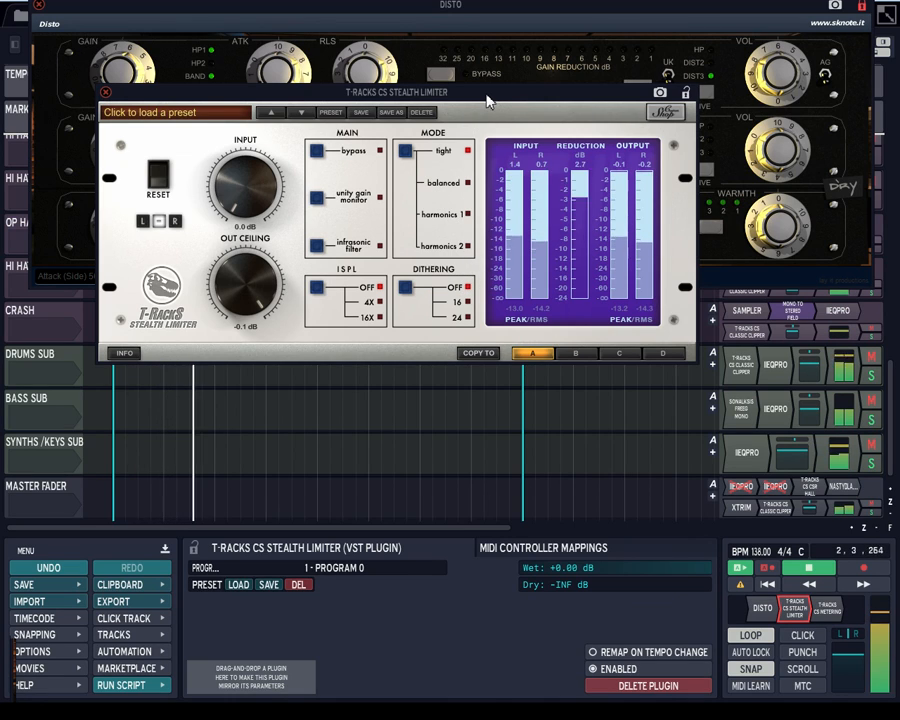
{"action": "left_click_drag", "start_coordinate": [486, 98], "coordinate": [509, 356]}
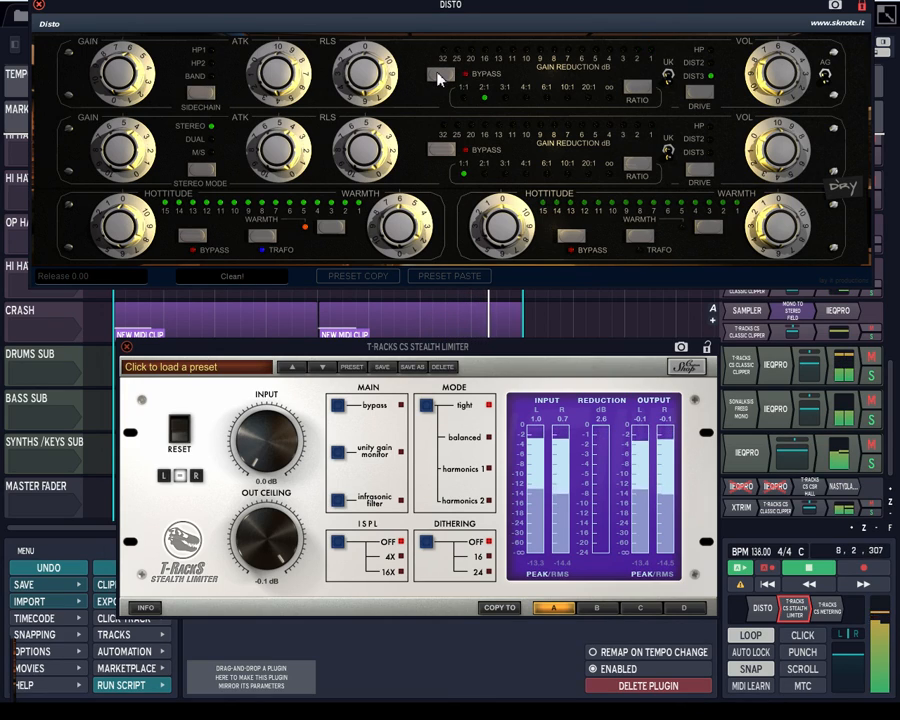
Step: Set the ratio of DISTO's upper compressor to 4:1, then raise its release and lower its attack during playback
{"action": "left_click", "coordinate": [638, 90]}
{"action": "left_click", "coordinate": [638, 90]}
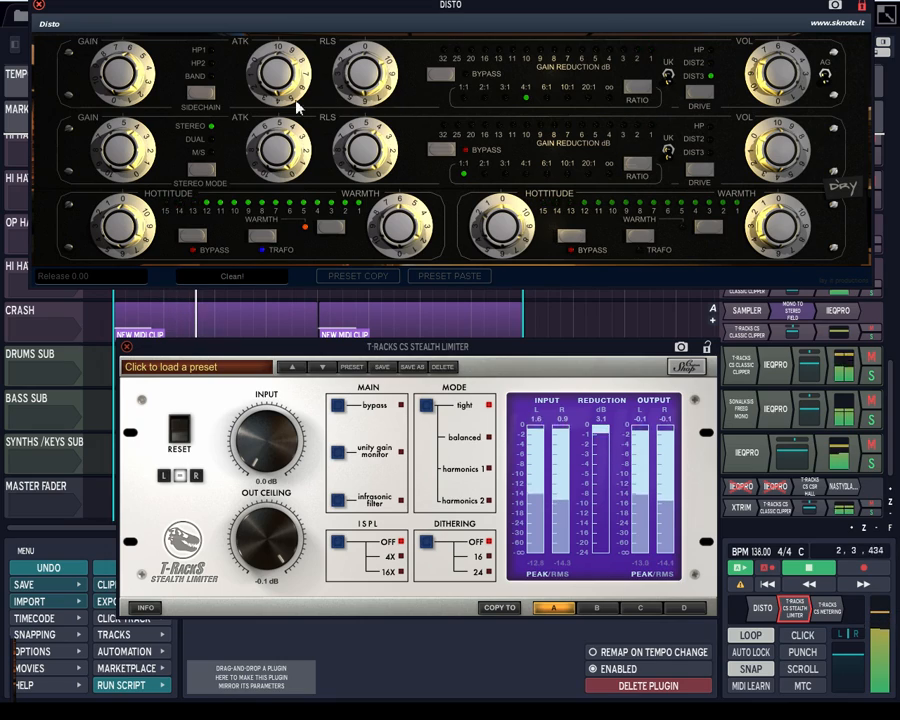
{"action": "left_click_drag", "start_coordinate": [360, 55], "coordinate": [362, 40]}
{"action": "left_click_drag", "start_coordinate": [273, 66], "coordinate": [277, 118]}
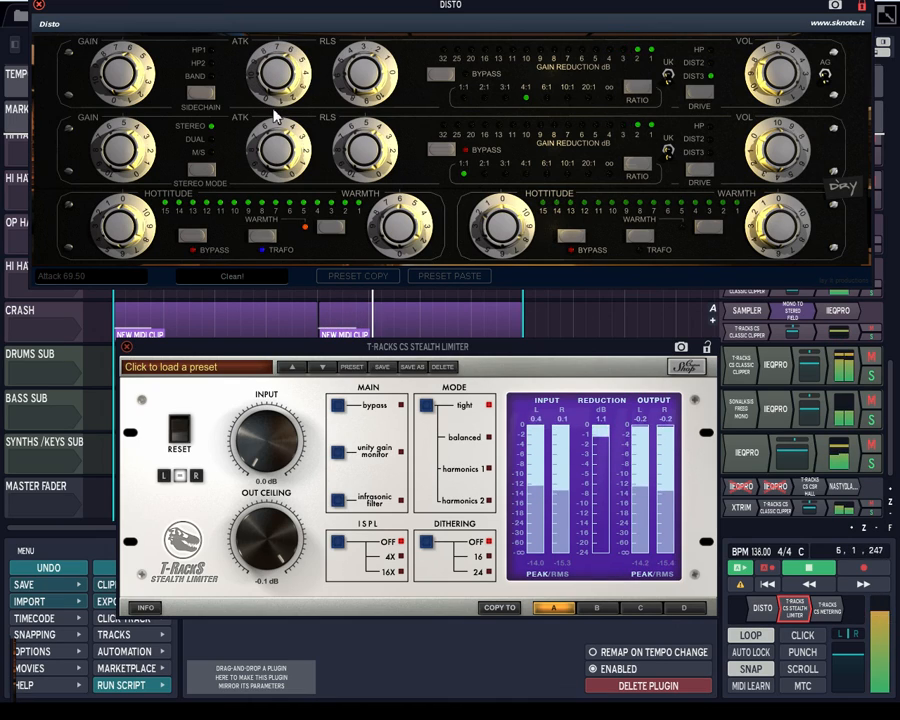
Step: Rebalance DISTO's volumes, set the upper compressor's attack to 0.00 and gain to 51.50, and switch the stereo mode to M/S
{"action": "left_click_drag", "start_coordinate": [768, 150], "coordinate": [772, 276]}
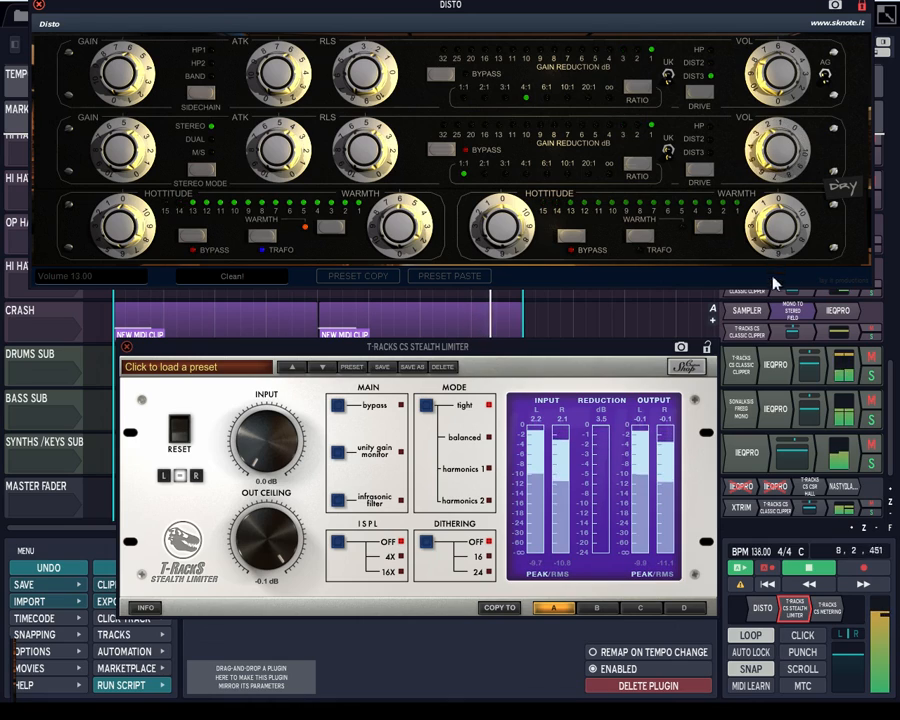
{"action": "mouse_move", "coordinate": [778, 87]}
{"action": "left_mouse_down"}
{"action": "mouse_move", "coordinate": [778, 76]}
{"action": "mouse_move", "coordinate": [782, 115]}
{"action": "mouse_move", "coordinate": [780, 92]}
{"action": "left_mouse_up"}
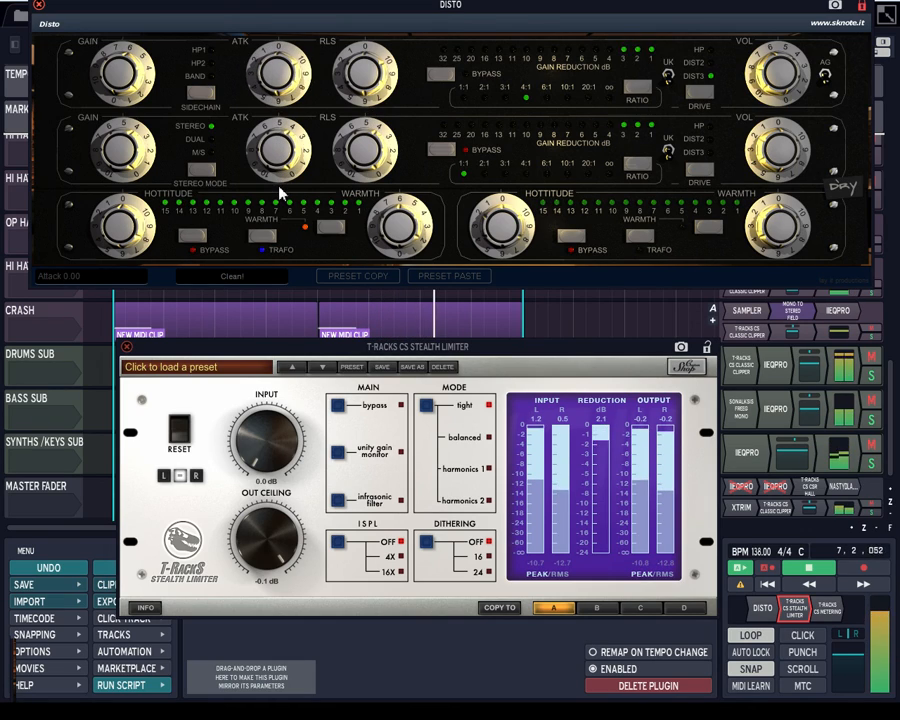
{"action": "left_click_drag", "start_coordinate": [138, 78], "coordinate": [139, 102]}
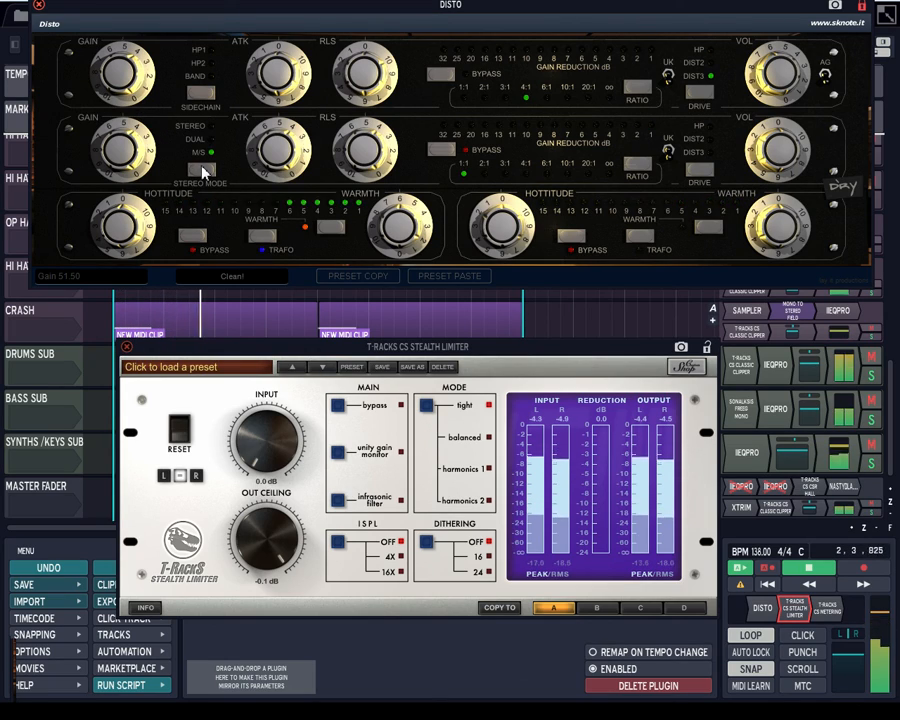
Step: Balance DISTO's mid and side compressors by adjusting the side gain and setting the volume to 71.50 and the side volume to 81.00
{"action": "left_click_drag", "start_coordinate": [131, 153], "coordinate": [145, 120]}
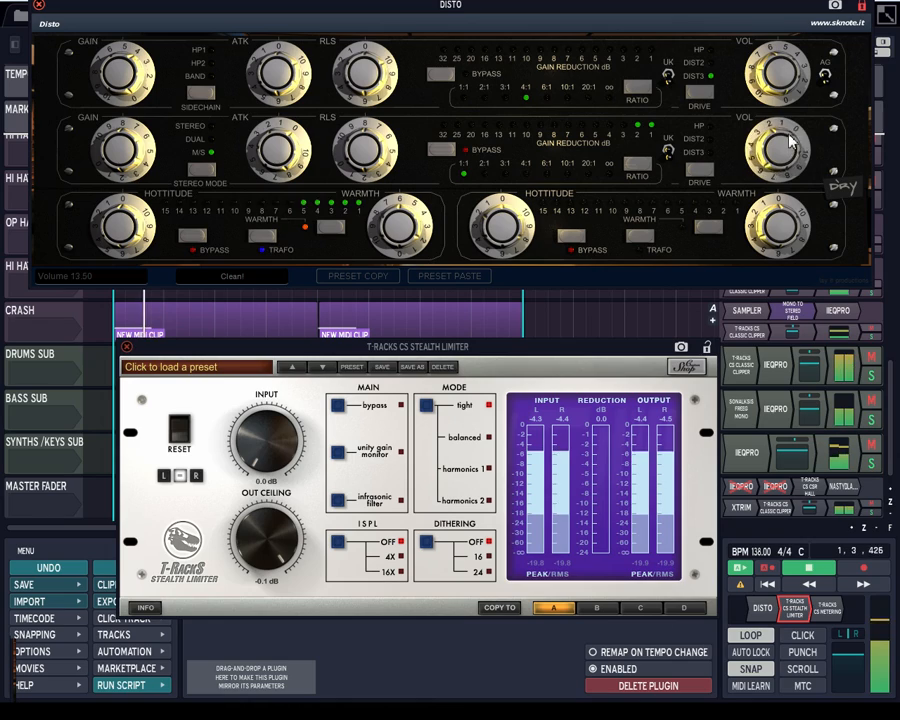
{"action": "scroll", "coordinate": [797, 97], "scroll_direction": "up", "scroll_amount": 3}
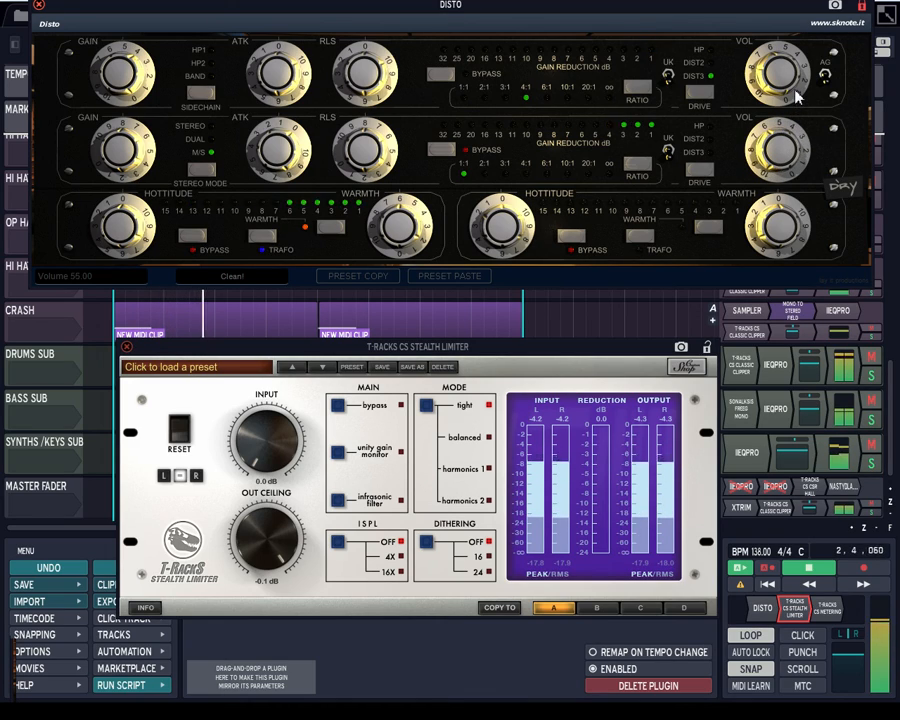
{"action": "scroll", "coordinate": [796, 90], "scroll_direction": "up", "scroll_amount": 1}
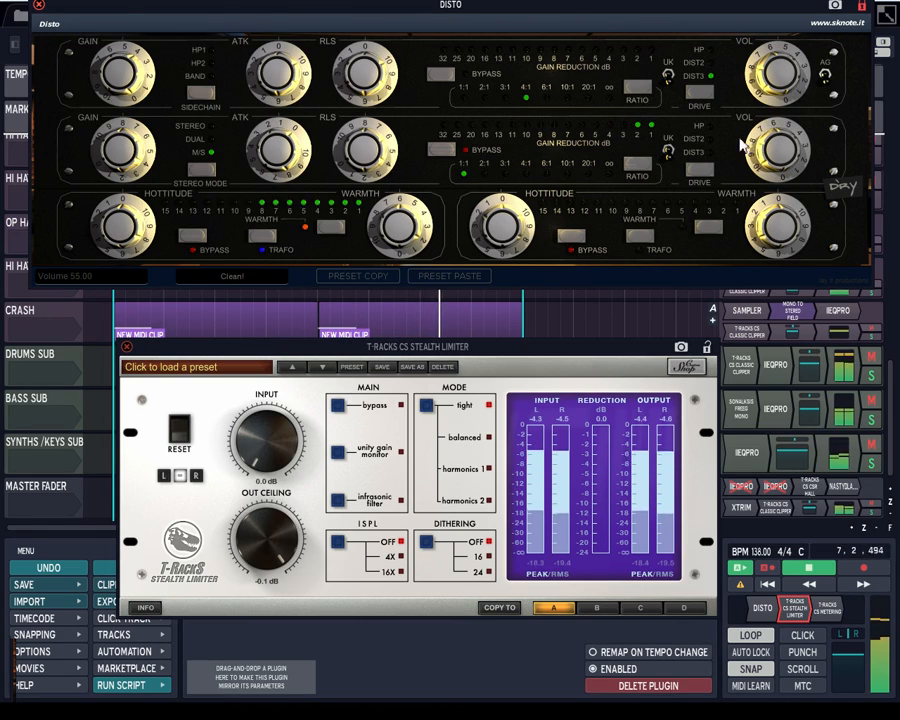
{"action": "left_click_drag", "start_coordinate": [778, 82], "coordinate": [783, 67]}
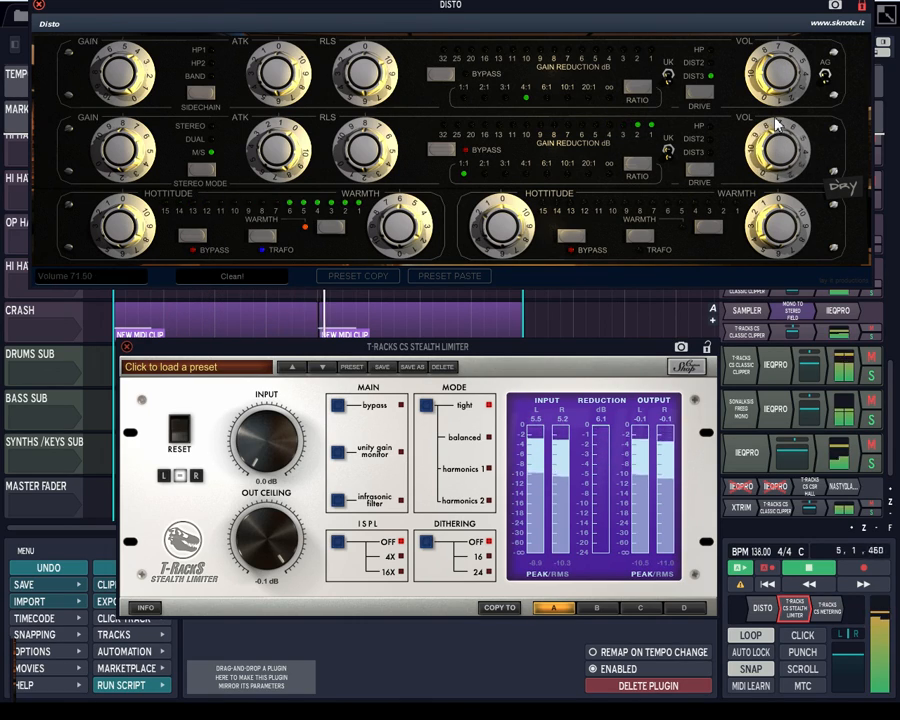
{"action": "left_click_drag", "start_coordinate": [774, 140], "coordinate": [778, 141]}
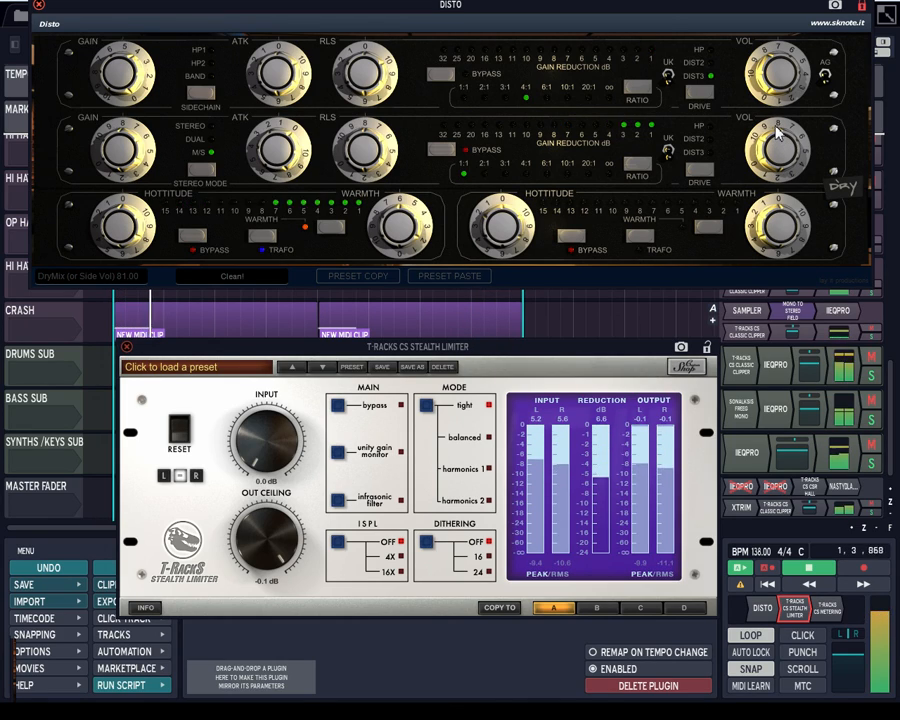
Step: Readjust DISTO's side release and attack, and engage UK, DIST3 drive, TRAFO and WARMTH on the side channel
{"action": "left_click_drag", "start_coordinate": [385, 147], "coordinate": [374, 255]}
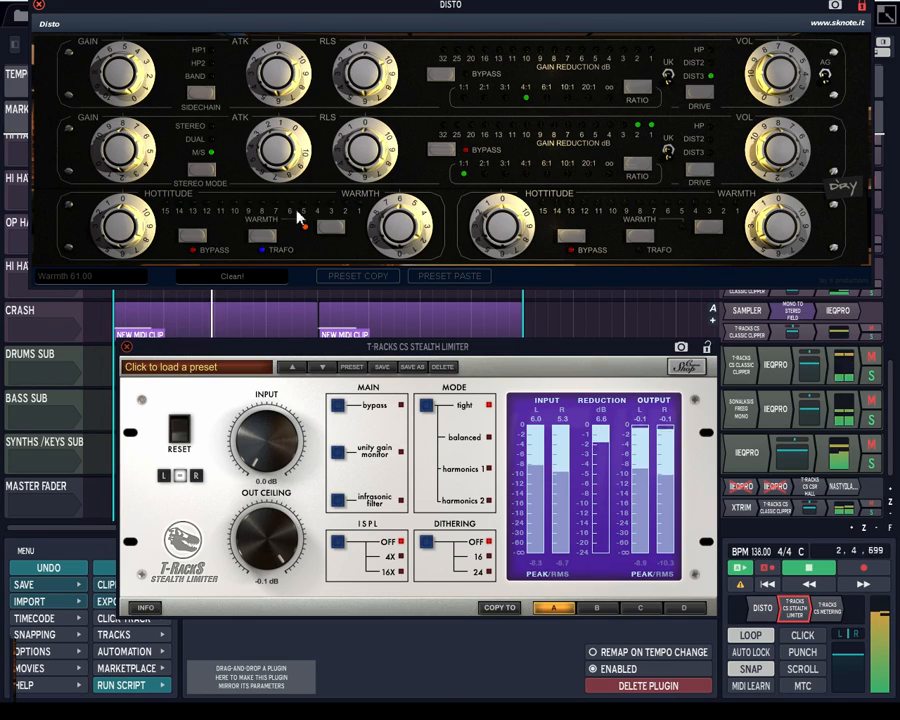
{"action": "left_click_drag", "start_coordinate": [287, 165], "coordinate": [303, 85]}
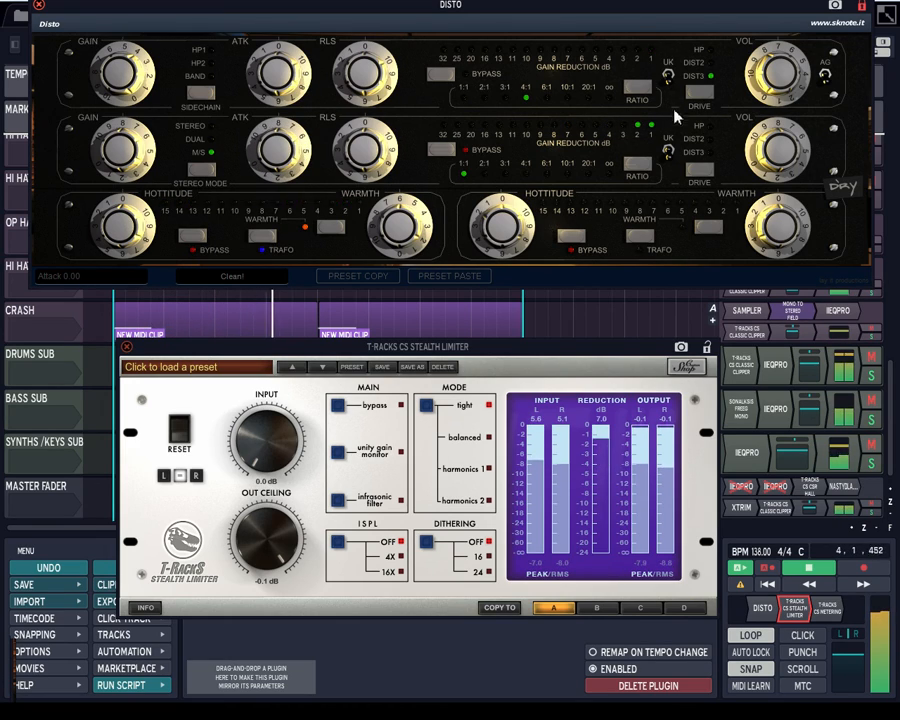
{"action": "left_click", "coordinate": [665, 158]}
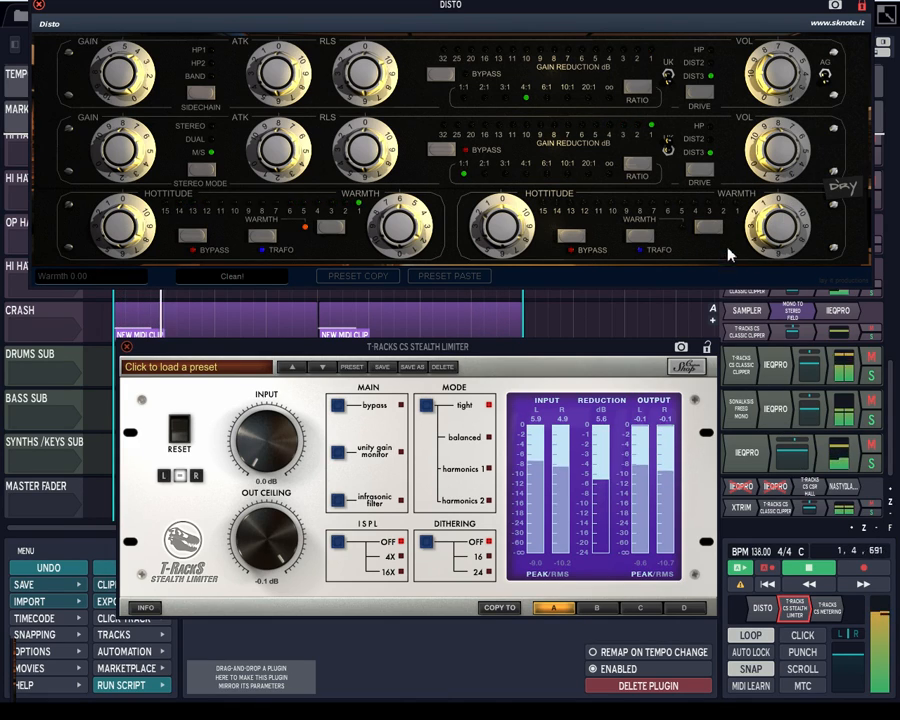
{"action": "left_click_drag", "start_coordinate": [771, 230], "coordinate": [774, 190]}
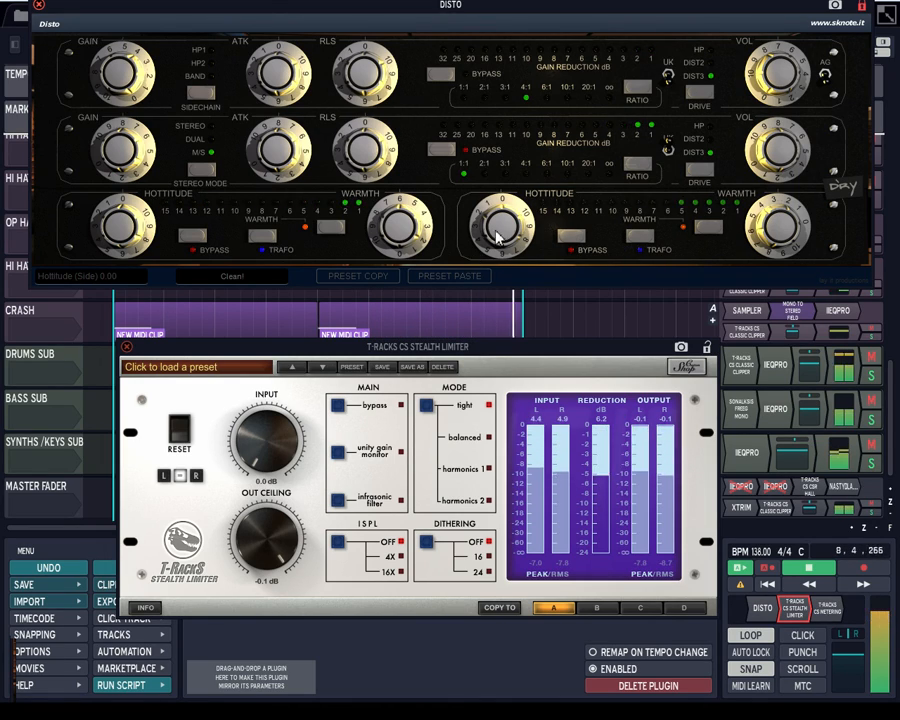
Step: Audition DISTO's side Hottitude at 10.50 and return it to 0.00
{"action": "left_click_drag", "start_coordinate": [500, 224], "coordinate": [505, 211]}
{"action": "scroll", "coordinate": [505, 211], "scroll_direction": "down", "scroll_amount": 1}
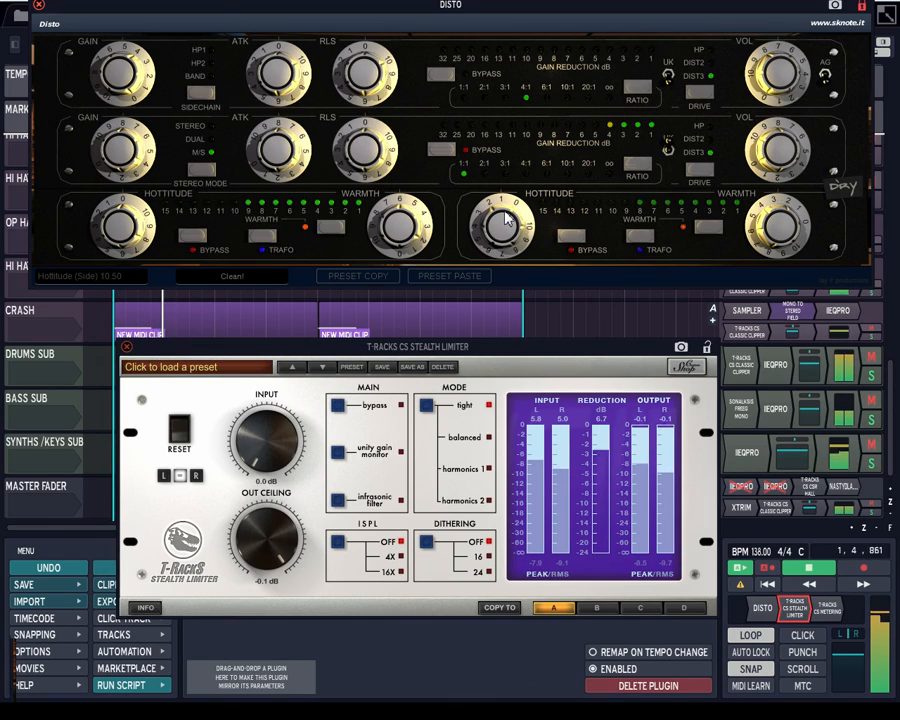
{"action": "scroll", "coordinate": [510, 224], "scroll_direction": "down", "scroll_amount": 5}
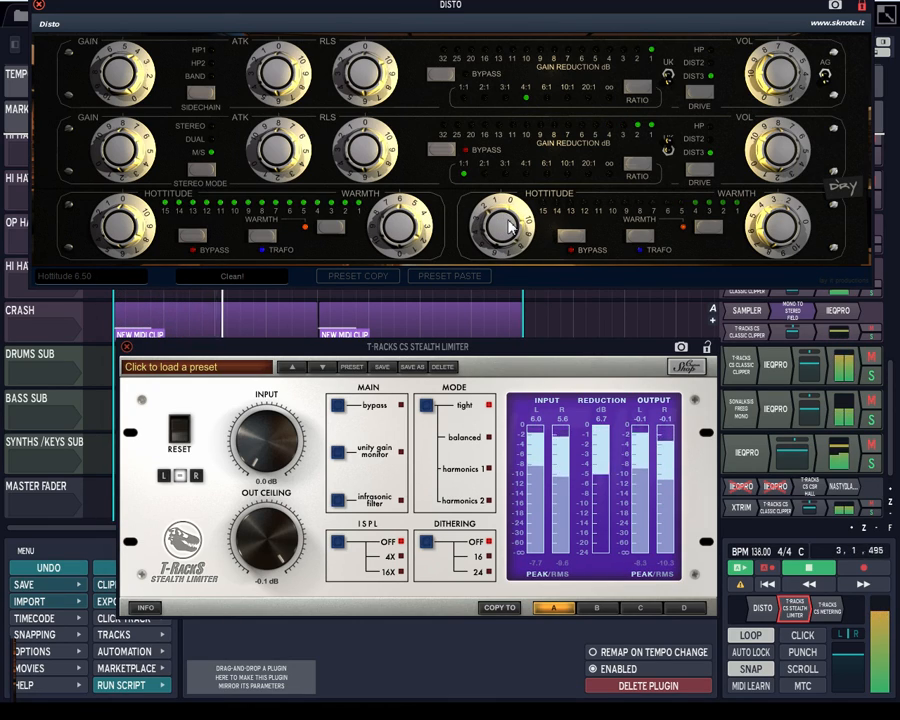
{"action": "scroll", "coordinate": [510, 226], "scroll_direction": "down", "scroll_amount": 3}
{"action": "scroll", "coordinate": [512, 232], "scroll_direction": "down", "scroll_amount": 6}
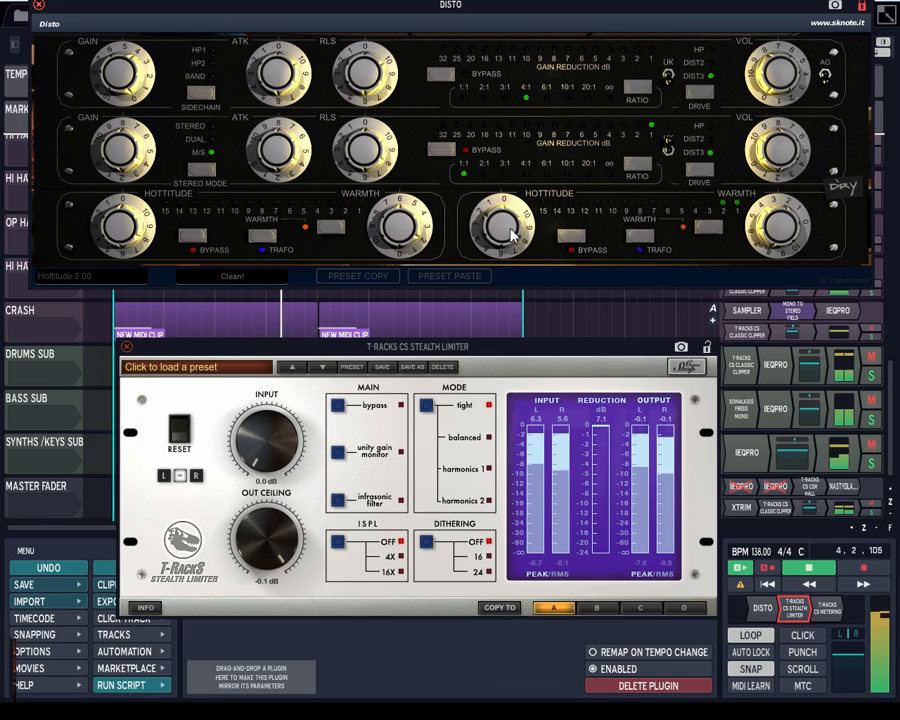
{"action": "scroll", "coordinate": [512, 234], "scroll_direction": "down", "scroll_amount": 2}
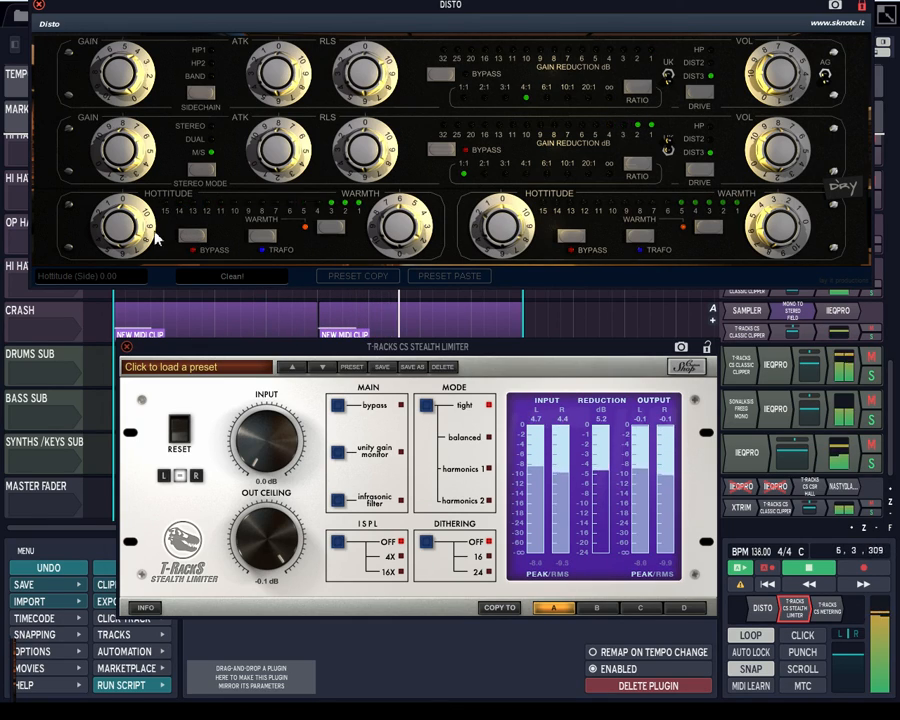
Step: Take both Hottitude sections out of bypass, audition raised settings before returning them to minimum, and set the side compressor's ratio to 20:1
{"action": "scroll", "coordinate": [117, 236], "scroll_direction": "up", "scroll_amount": 20}
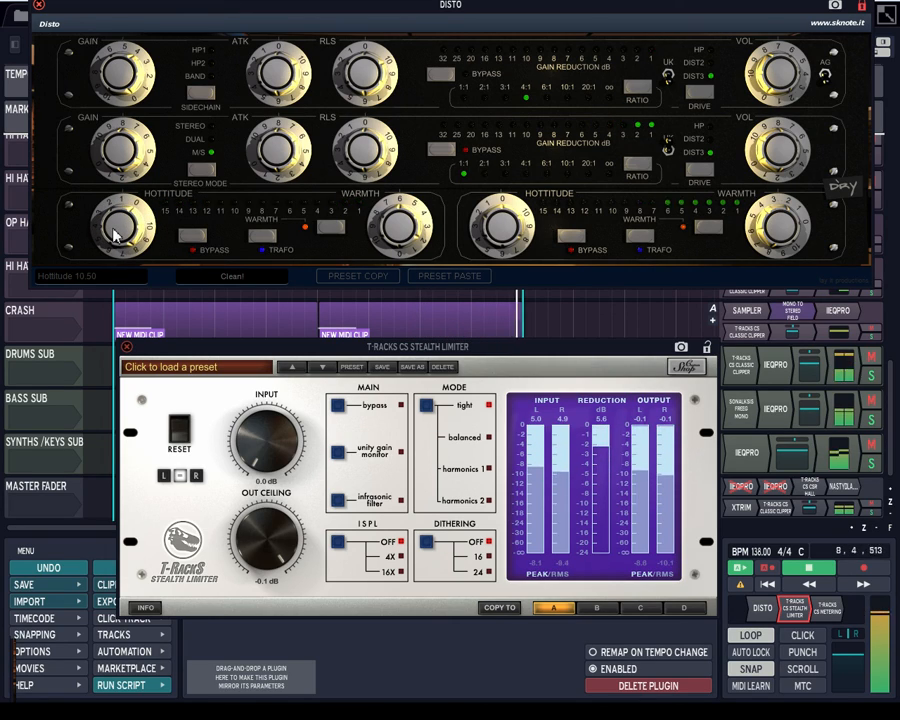
{"action": "scroll", "coordinate": [122, 243], "scroll_direction": "up", "scroll_amount": 13}
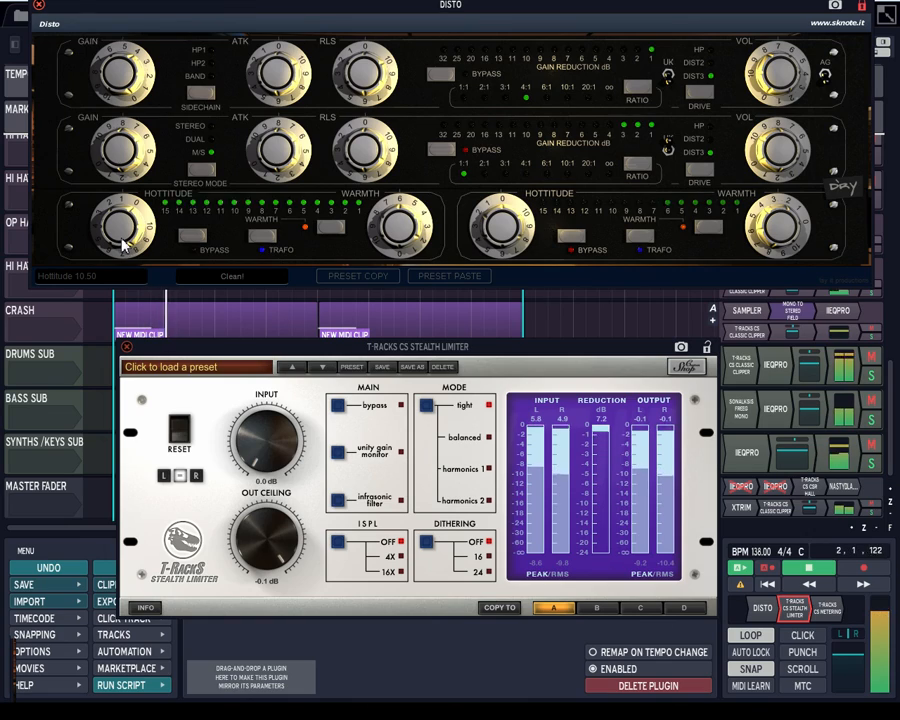
{"action": "scroll", "coordinate": [123, 236], "scroll_direction": "up", "scroll_amount": 3}
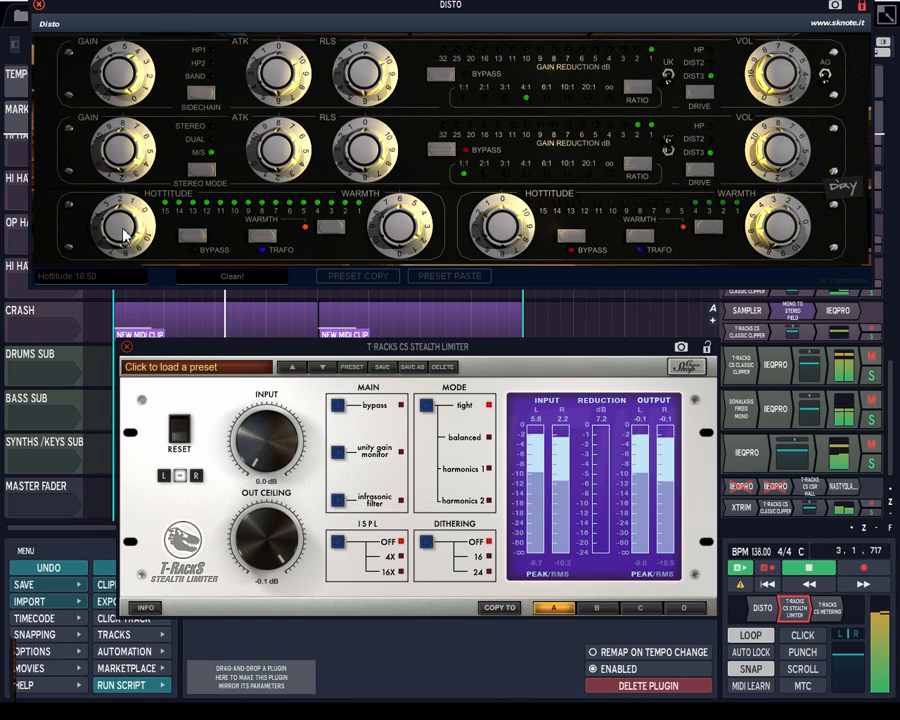
{"action": "left_click_drag", "start_coordinate": [124, 235], "coordinate": [131, 262]}
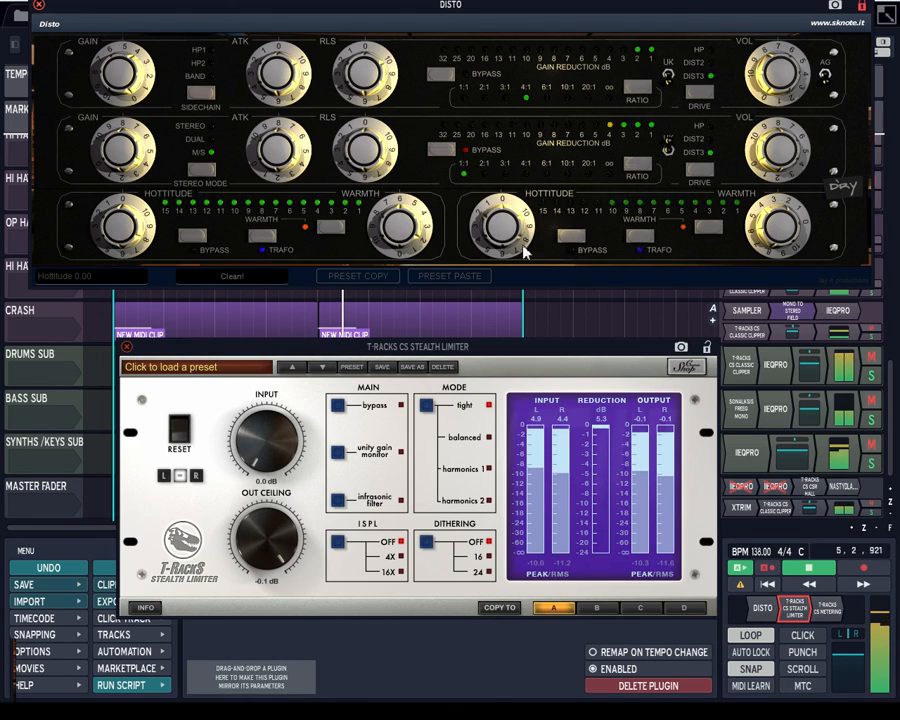
{"action": "scroll", "coordinate": [493, 235], "scroll_direction": "up", "scroll_amount": 4}
{"action": "mouse_move", "coordinate": [492, 228]}
{"action": "left_mouse_down"}
{"action": "mouse_move", "coordinate": [494, 220]}
{"action": "mouse_move", "coordinate": [499, 243]}
{"action": "left_mouse_up"}
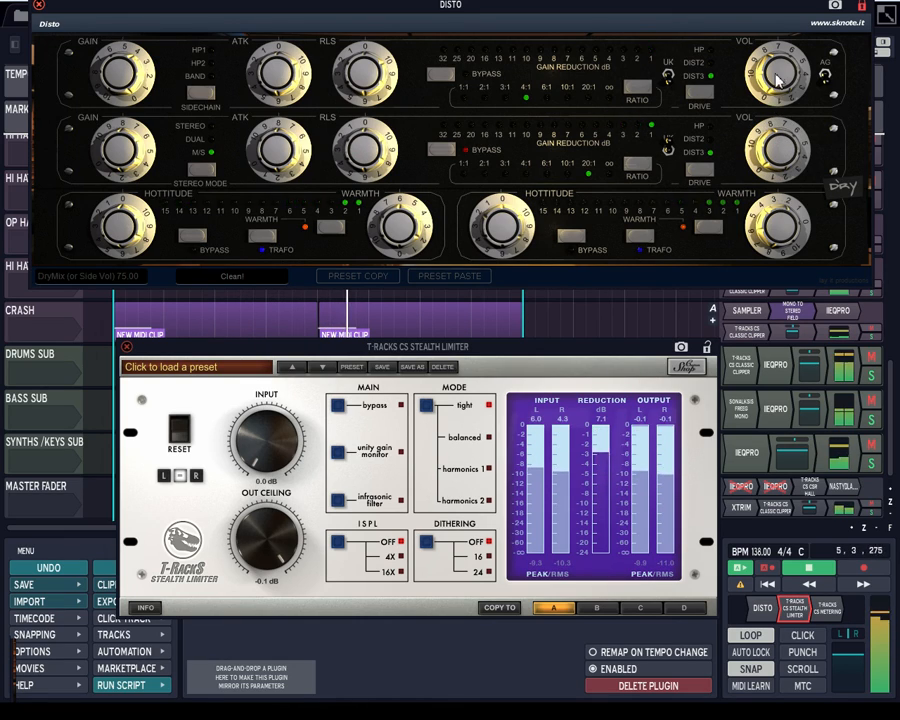
Step: Set DISTO's mid release to 100.00 and its volume to 82.50, and audition the mix
{"action": "left_click_drag", "start_coordinate": [776, 75], "coordinate": [776, 79]}
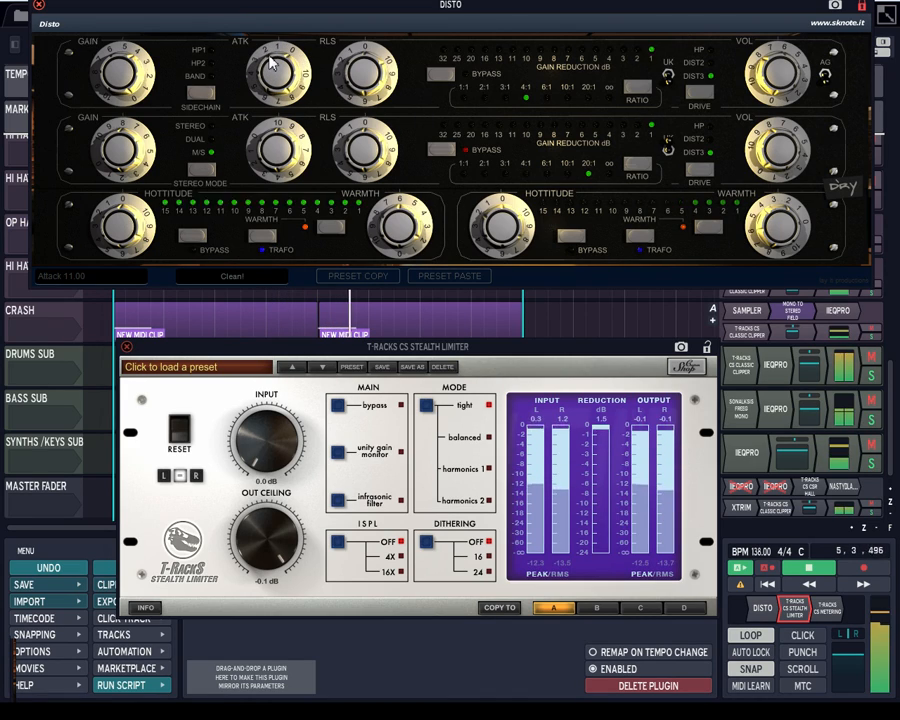
{"action": "left_click_drag", "start_coordinate": [372, 33], "coordinate": [380, 0]}
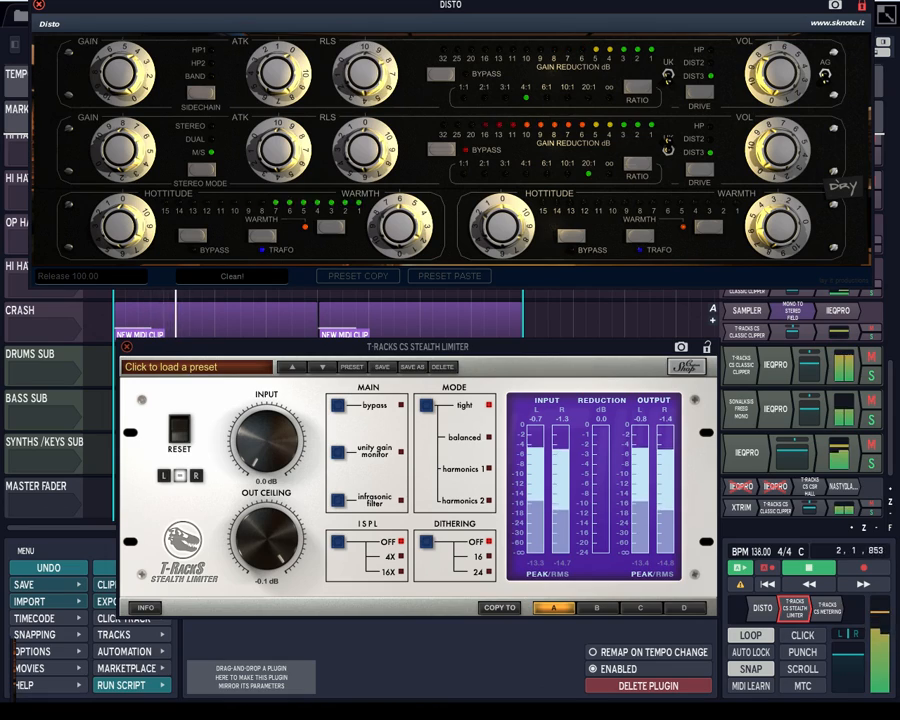
{"action": "left_click_drag", "start_coordinate": [799, 77], "coordinate": [798, 51]}
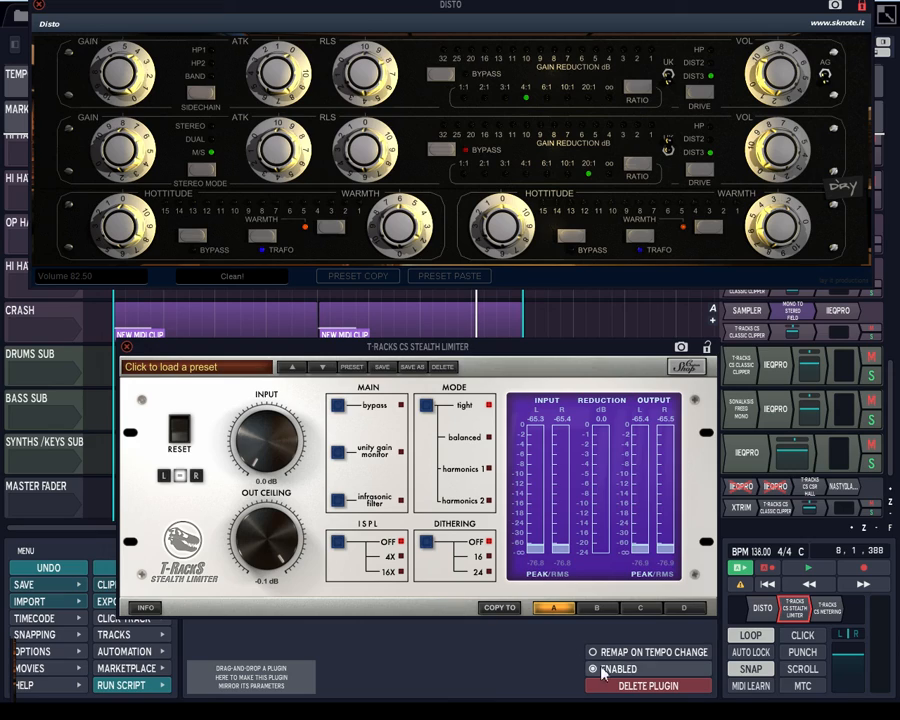
{"action": "left_click", "coordinate": [810, 567]}
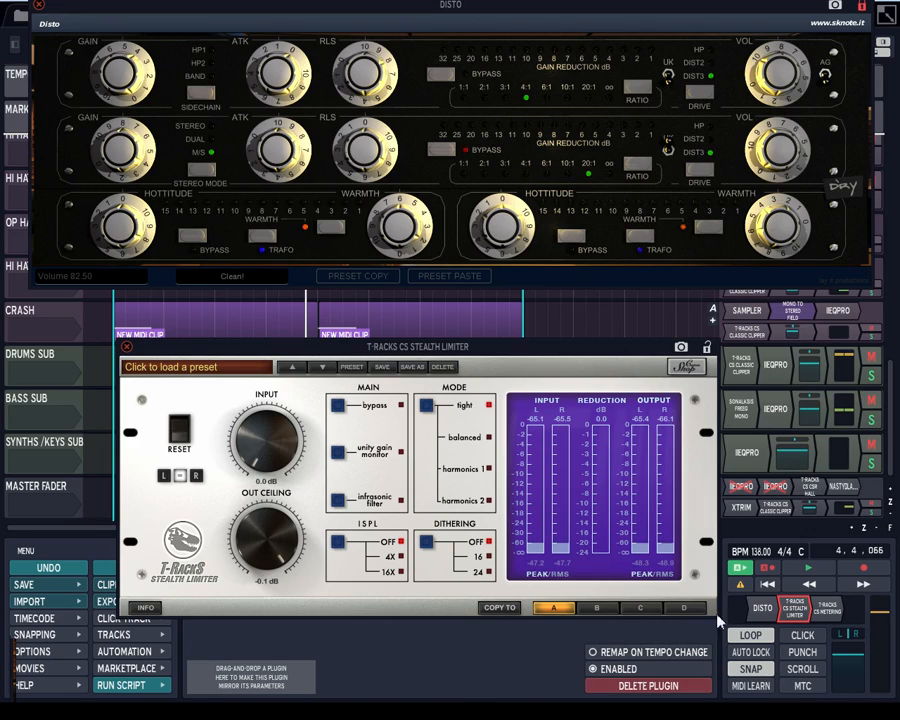
Step: Check the master volume's level meter during playback, stop the mix, and raise the master volume to +3.03 dB
{"action": "left_click", "coordinate": [838, 652]}
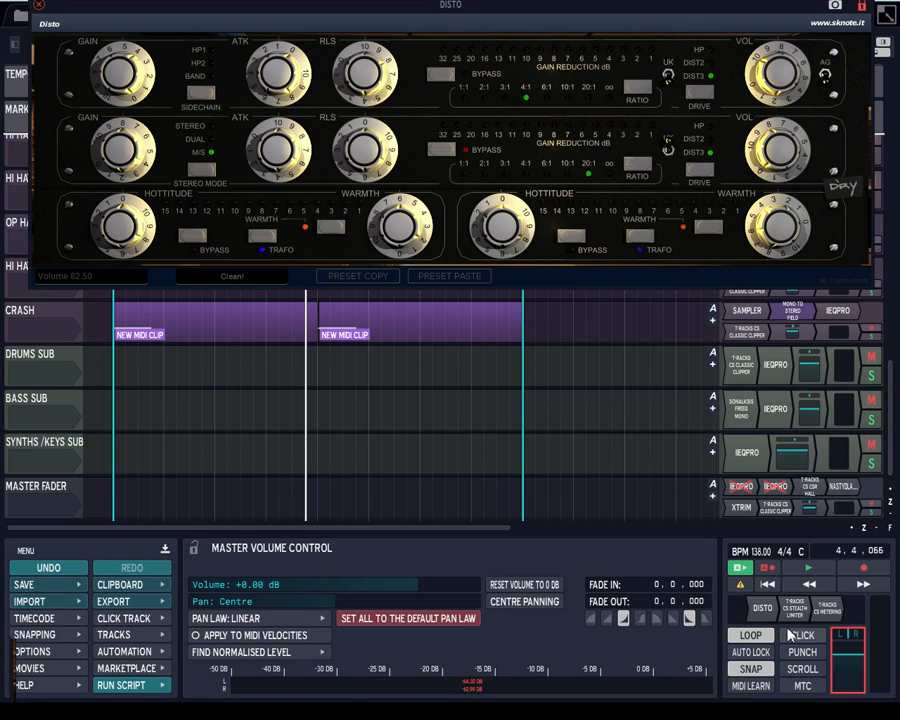
{"action": "left_click", "coordinate": [807, 569]}
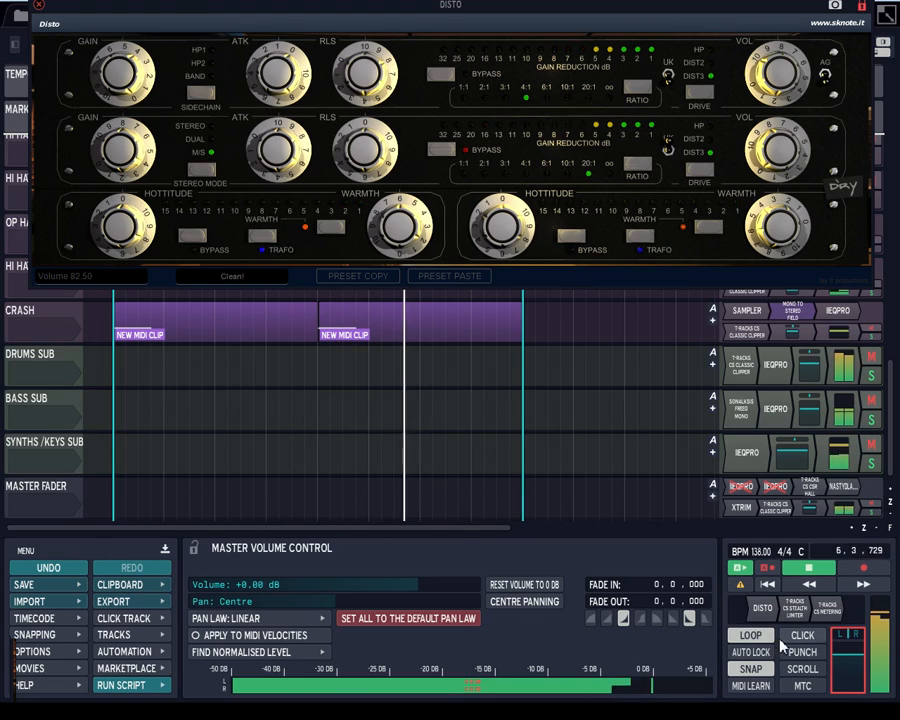
{"action": "left_click", "coordinate": [810, 570]}
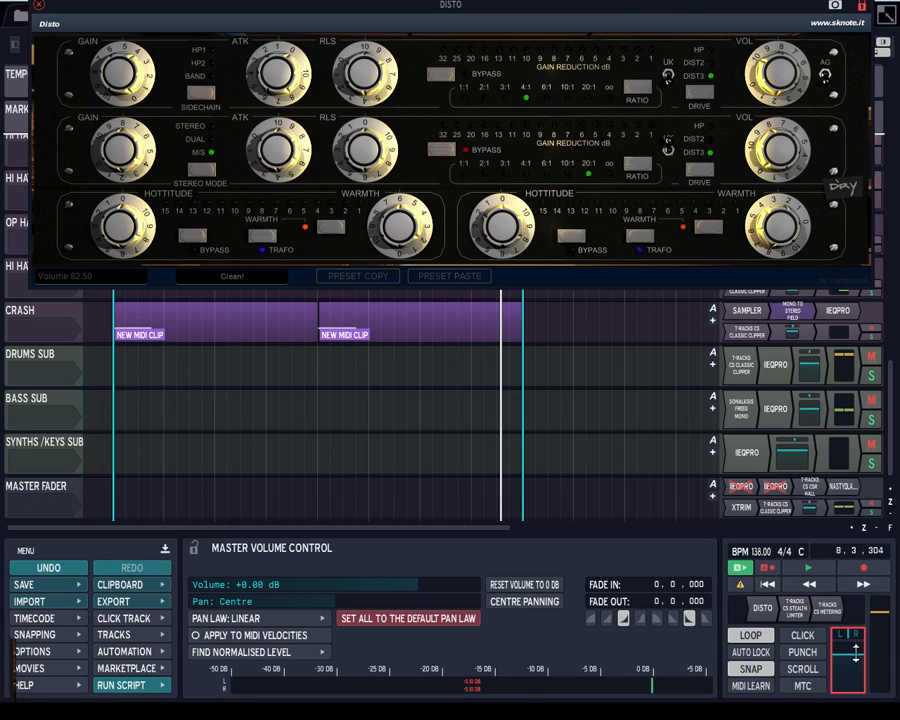
{"action": "left_click_drag", "start_coordinate": [855, 652], "coordinate": [855, 521]}
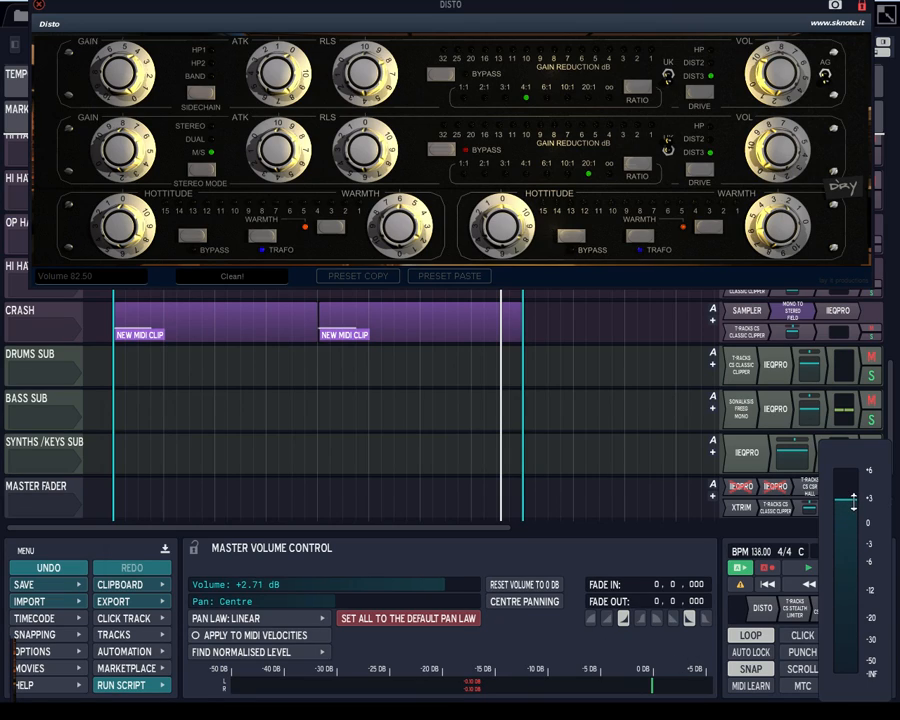
{"action": "left_click_drag", "start_coordinate": [853, 499], "coordinate": [854, 499]}
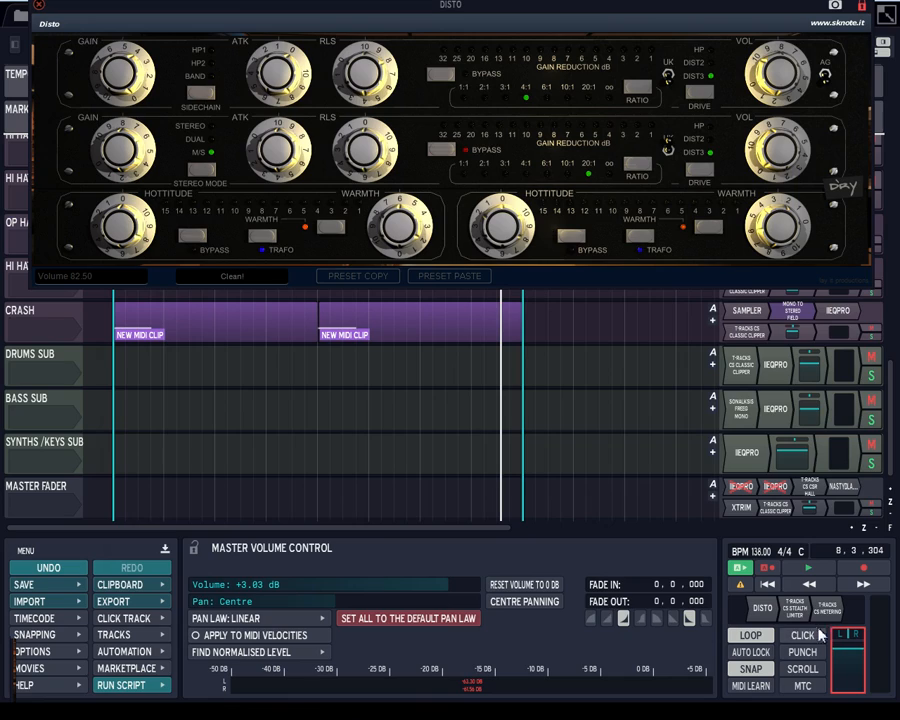
Step: Audition the mix with the master volume at -0.08 dB and +3.11 dB, reset it to 0 dB, and stop playback
{"action": "left_click_drag", "start_coordinate": [855, 655], "coordinate": [860, 530]}
{"action": "left_click", "coordinate": [808, 567]}
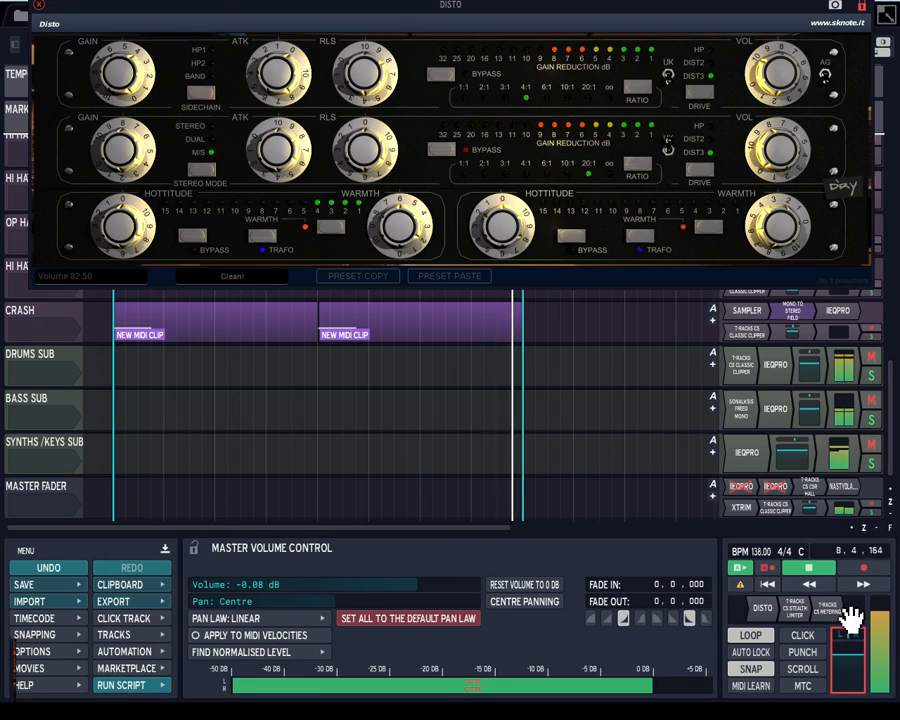
{"action": "left_click_drag", "start_coordinate": [848, 672], "coordinate": [850, 497]}
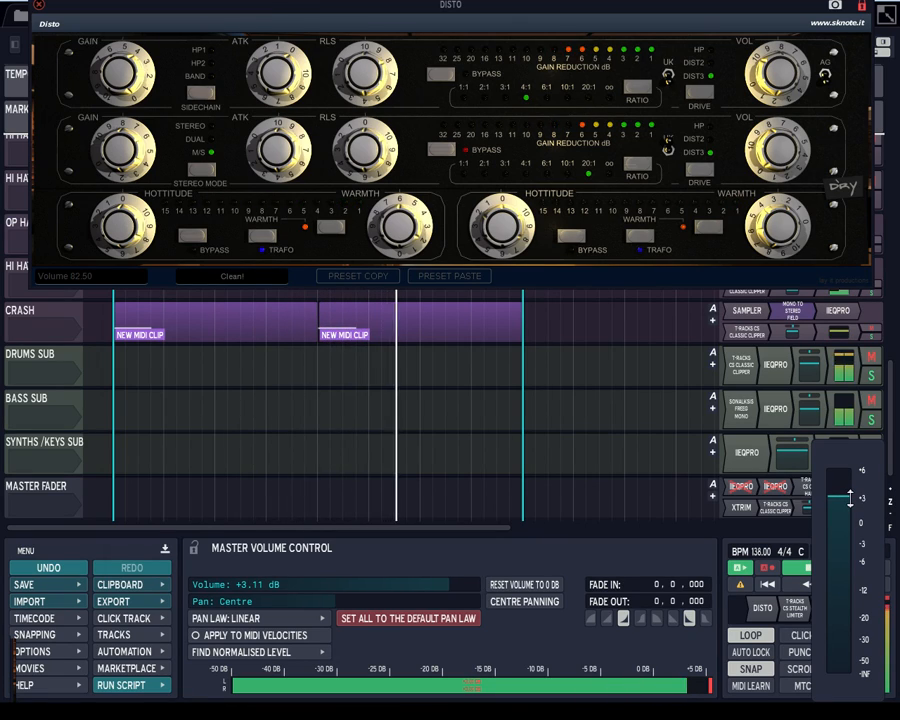
{"action": "left_click_drag", "start_coordinate": [850, 497], "coordinate": [862, 524]}
{"action": "left_click", "coordinate": [526, 586]}
{"action": "left_click", "coordinate": [808, 568]}
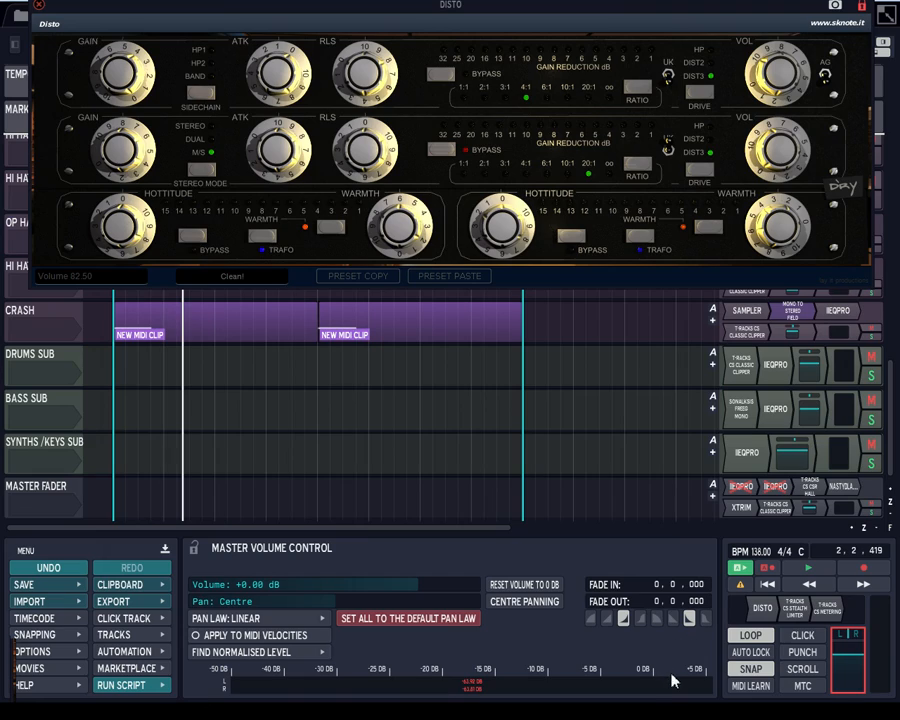
Step: Raise the master volume to its +6.00 dB maximum with playback stopped and bring it back down to -0.17 dB
{"action": "left_click", "coordinate": [846, 648]}
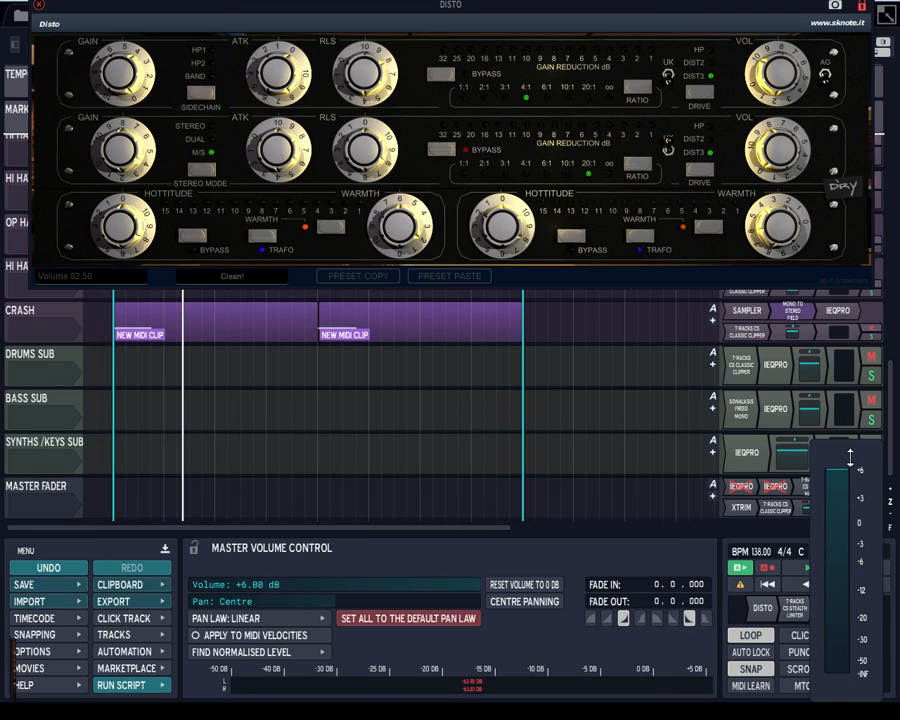
{"action": "left_click_drag", "start_coordinate": [849, 457], "coordinate": [850, 460]}
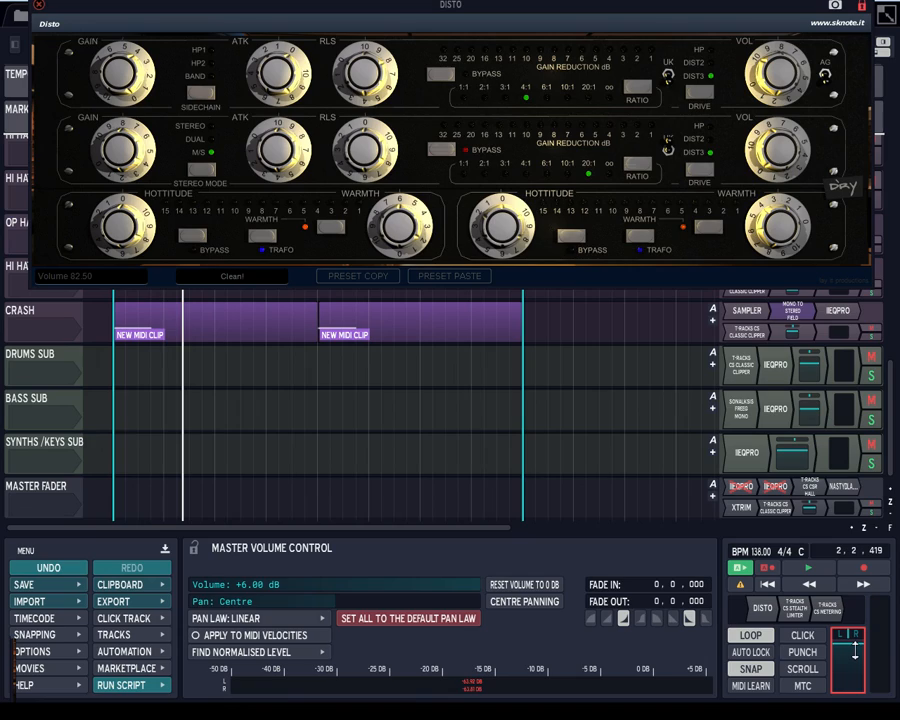
{"action": "left_click_drag", "start_coordinate": [853, 648], "coordinate": [851, 526]}
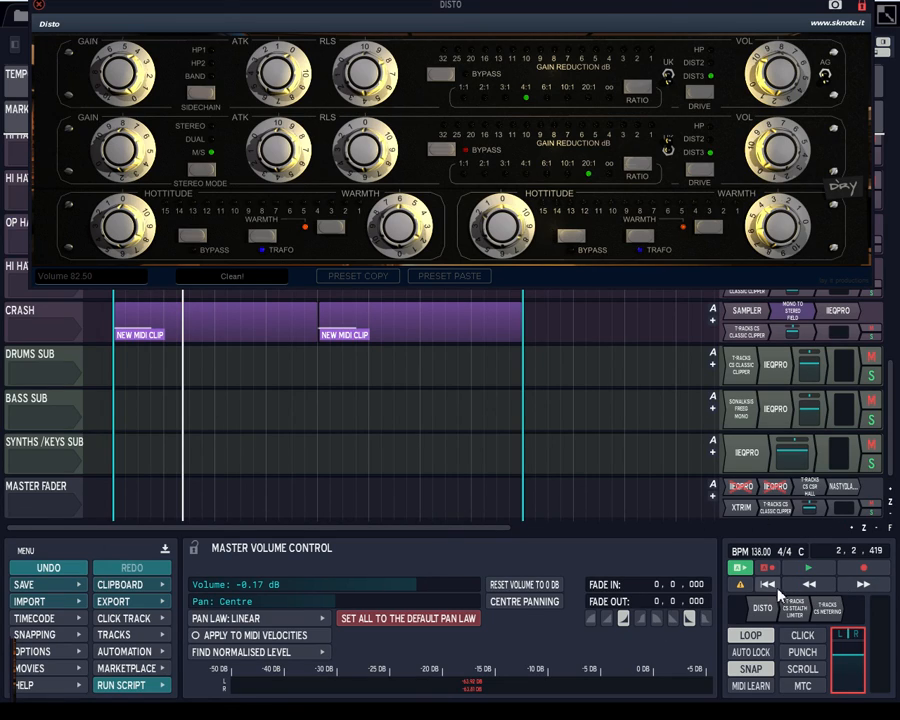
Step: Play the mix with the master volume at +6.00, +4.79 and +4.27 dB to check clipping, and stop playback
{"action": "left_click", "coordinate": [795, 569]}
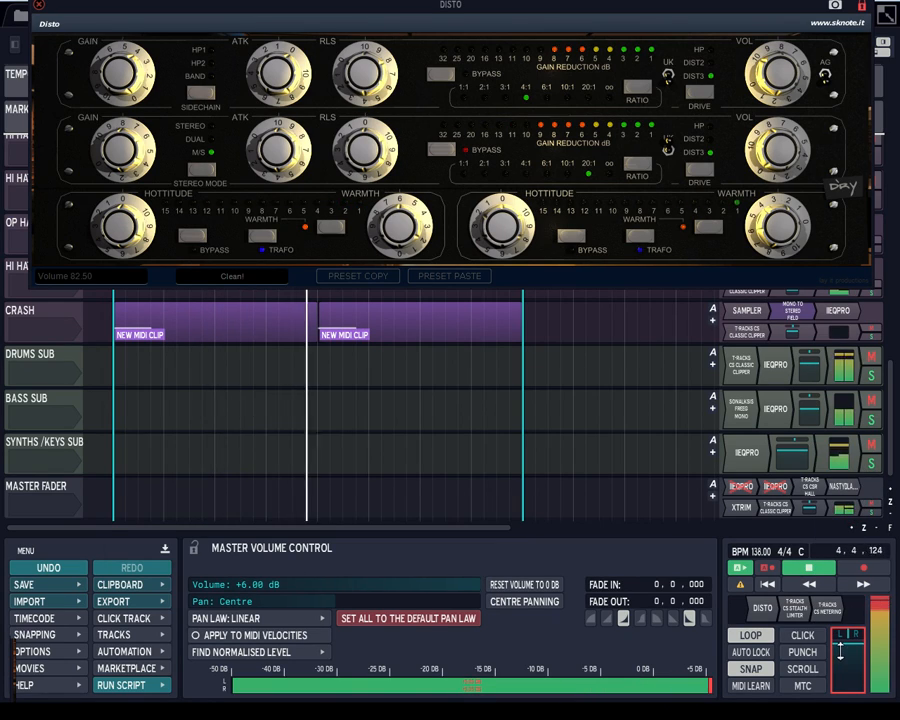
{"action": "left_click_drag", "start_coordinate": [840, 651], "coordinate": [847, 490]}
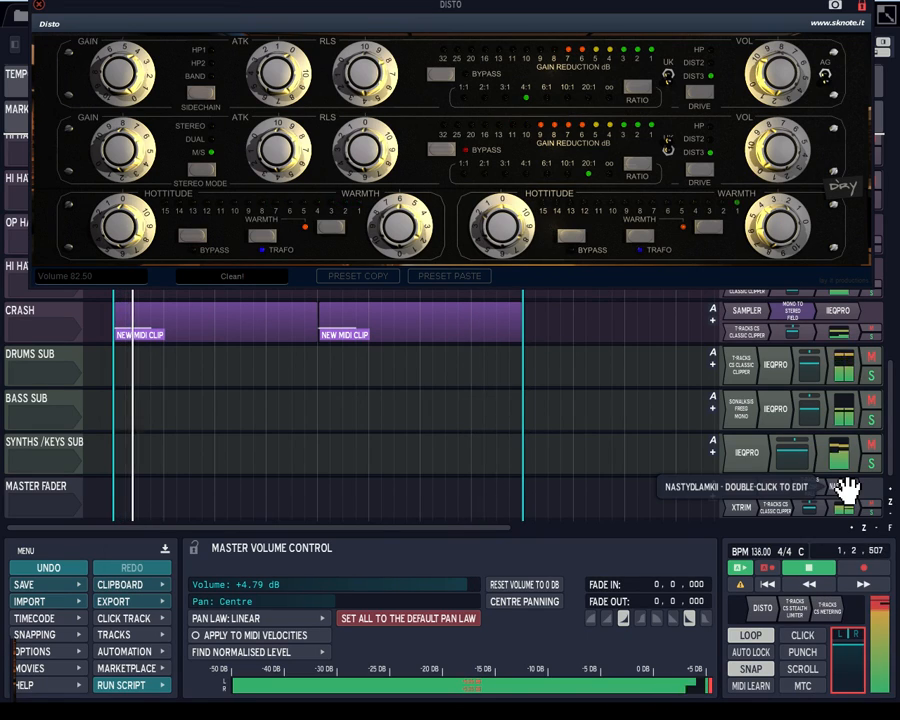
{"action": "left_click_drag", "start_coordinate": [846, 639], "coordinate": [853, 494]}
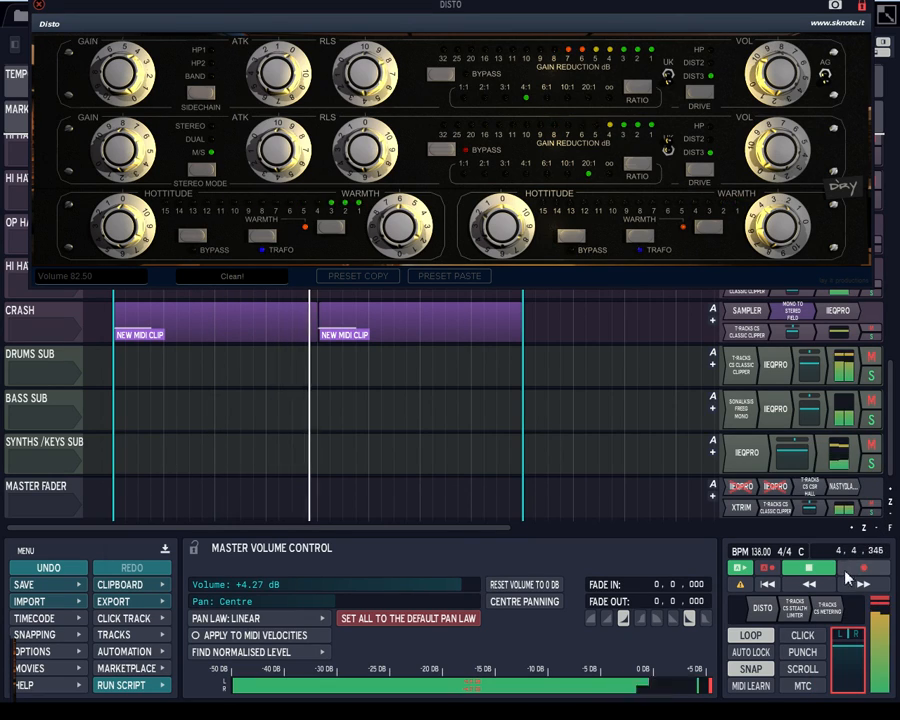
{"action": "left_click", "coordinate": [808, 567]}
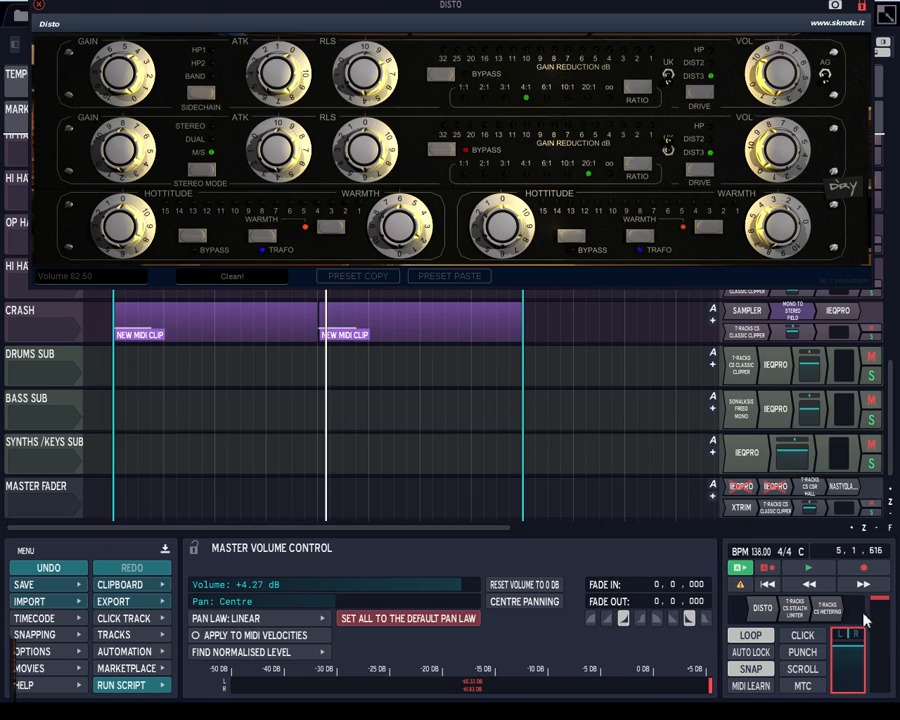
Step: Try the master volume at +3.74 dB and +4.79 dB, and lower it to +0.11 dB
{"action": "left_click", "coordinate": [848, 648]}
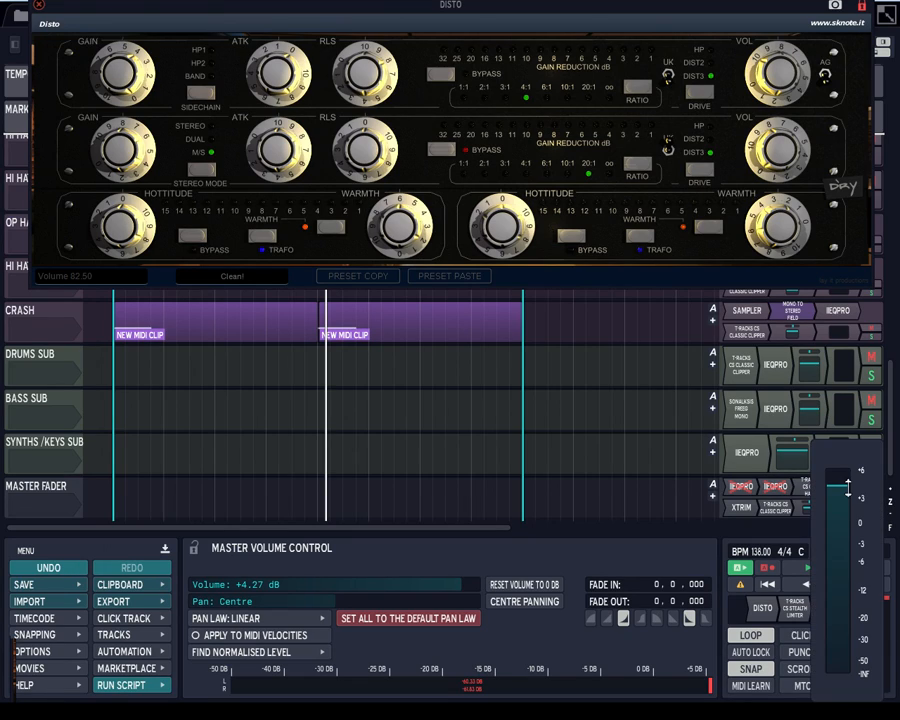
{"action": "left_click_drag", "start_coordinate": [848, 488], "coordinate": [849, 493]}
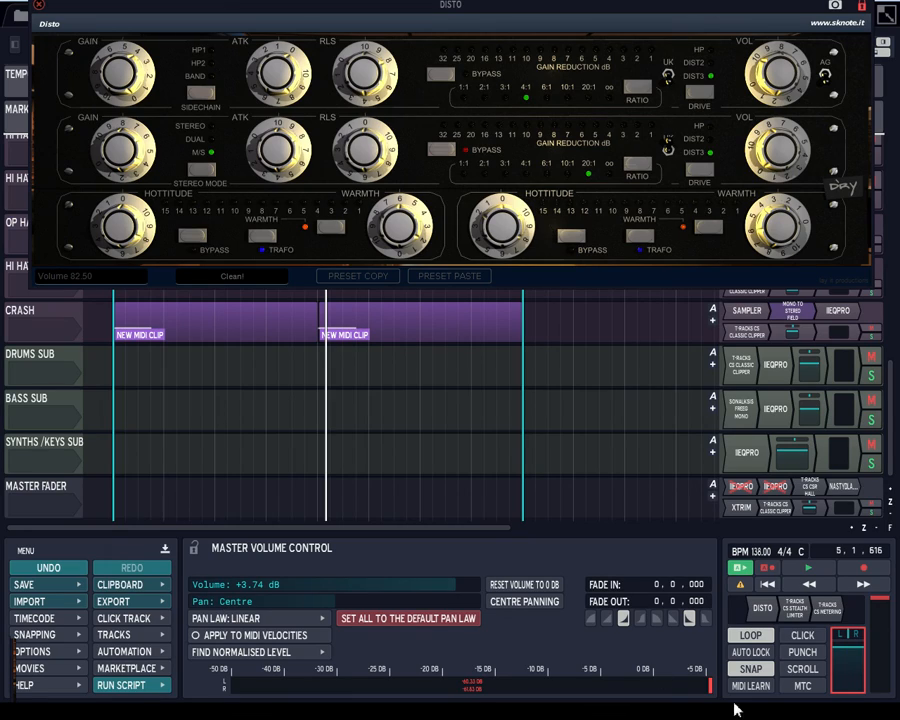
{"action": "left_click", "coordinate": [850, 654]}
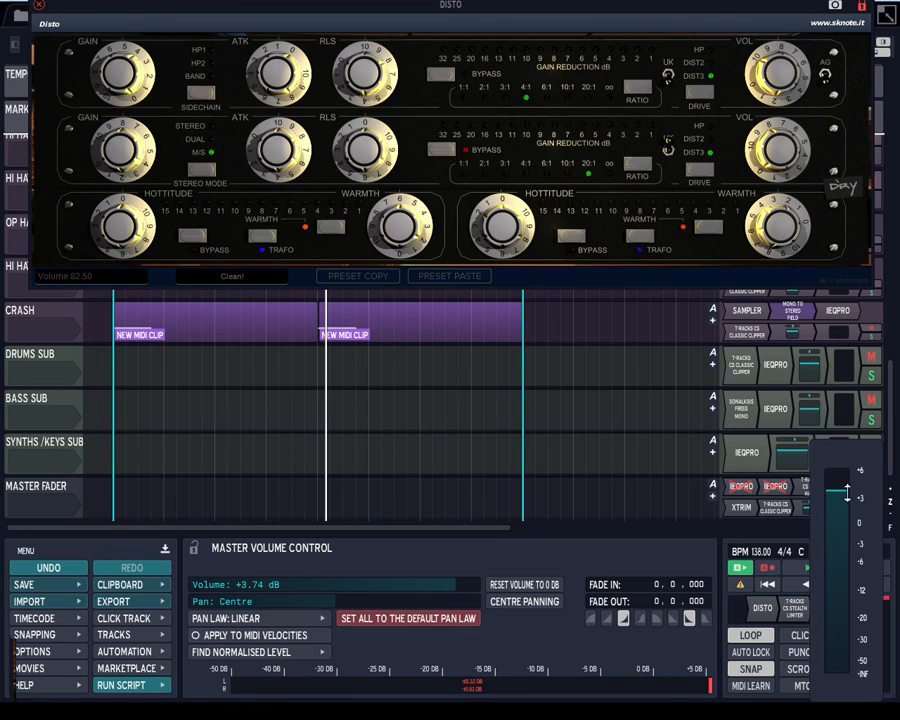
{"action": "left_click_drag", "start_coordinate": [846, 490], "coordinate": [847, 481]}
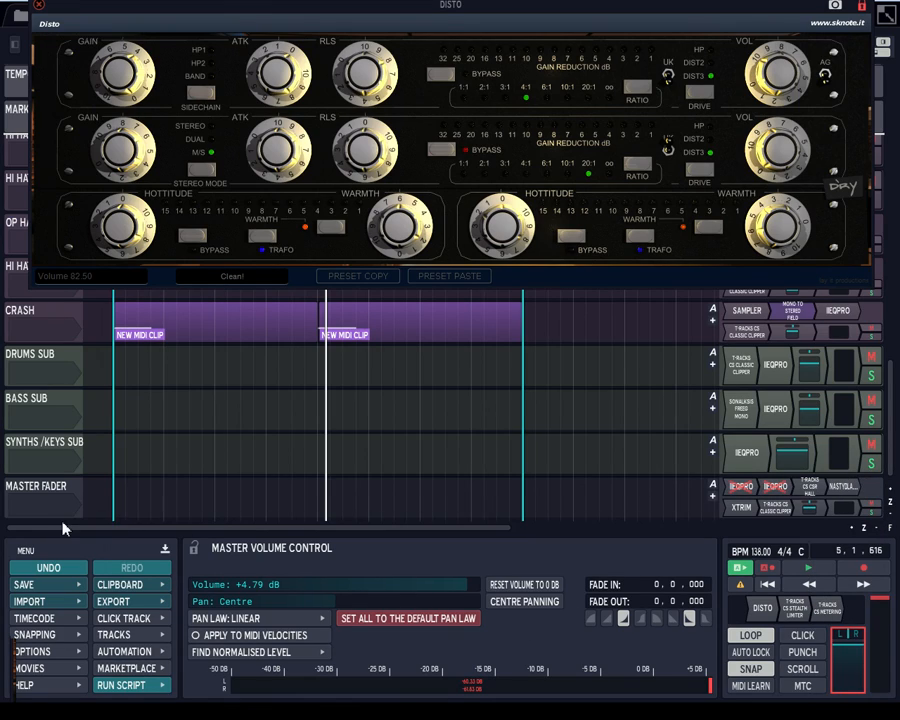
{"action": "left_click", "coordinate": [846, 655]}
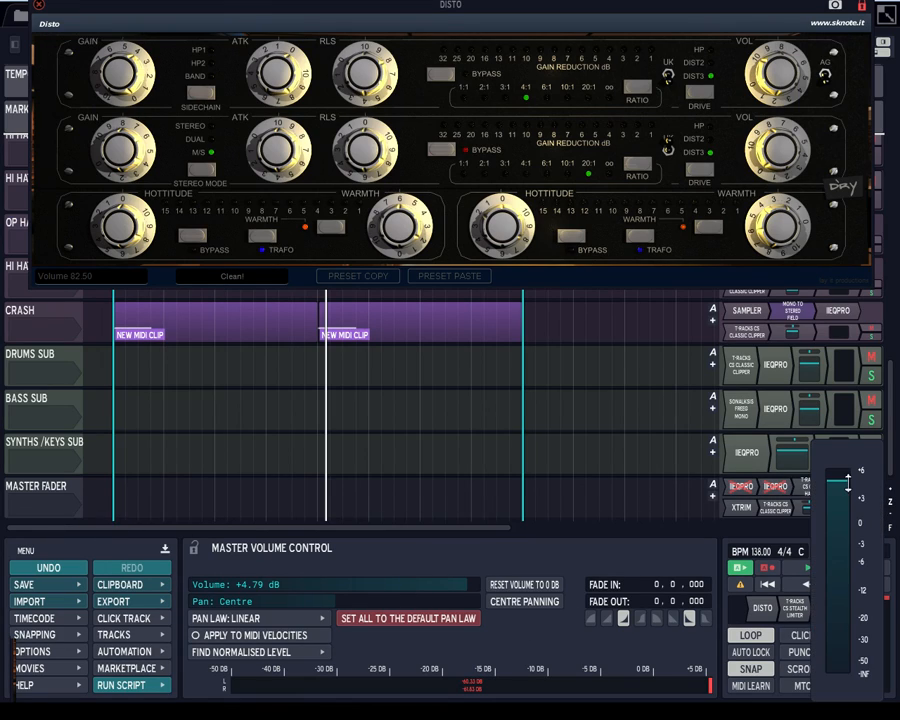
{"action": "left_click_drag", "start_coordinate": [847, 481], "coordinate": [847, 521]}
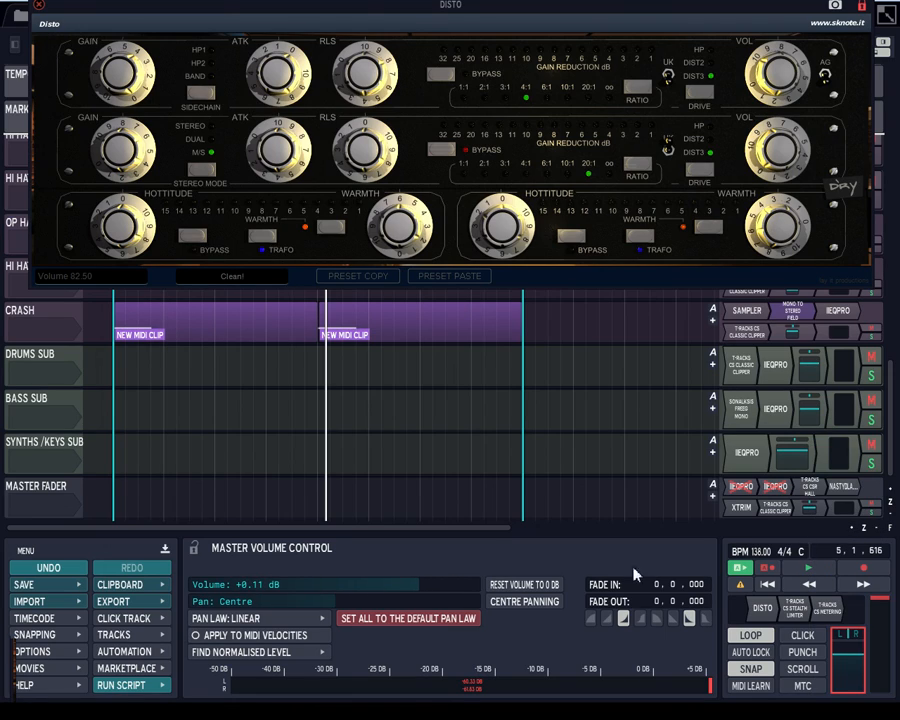
Step: Clear the master meter's clip indicator and close the DISTO and T-RackS CS Metering plugin windows
{"action": "left_click", "coordinate": [30, 490]}
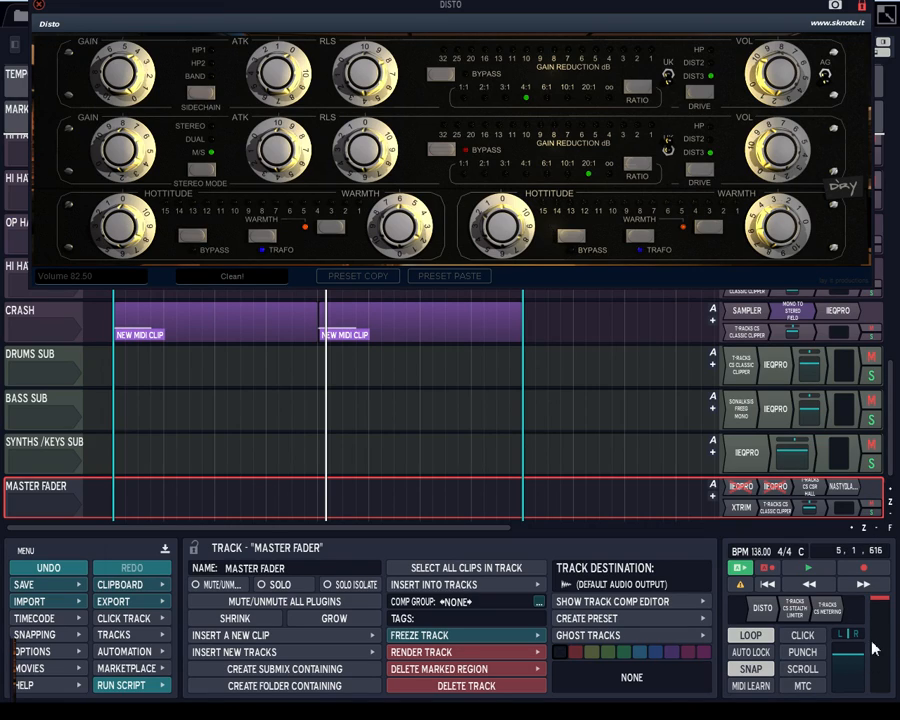
{"action": "left_click", "coordinate": [882, 604]}
{"action": "left_click_drag", "start_coordinate": [330, 5], "coordinate": [338, 170]}
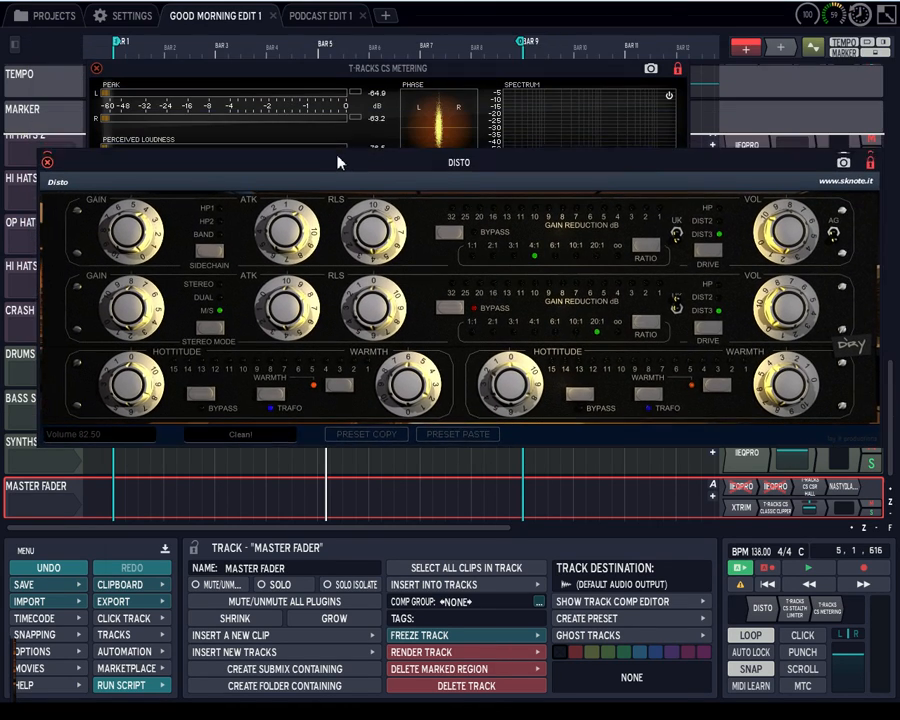
{"action": "left_click", "coordinate": [47, 171]}
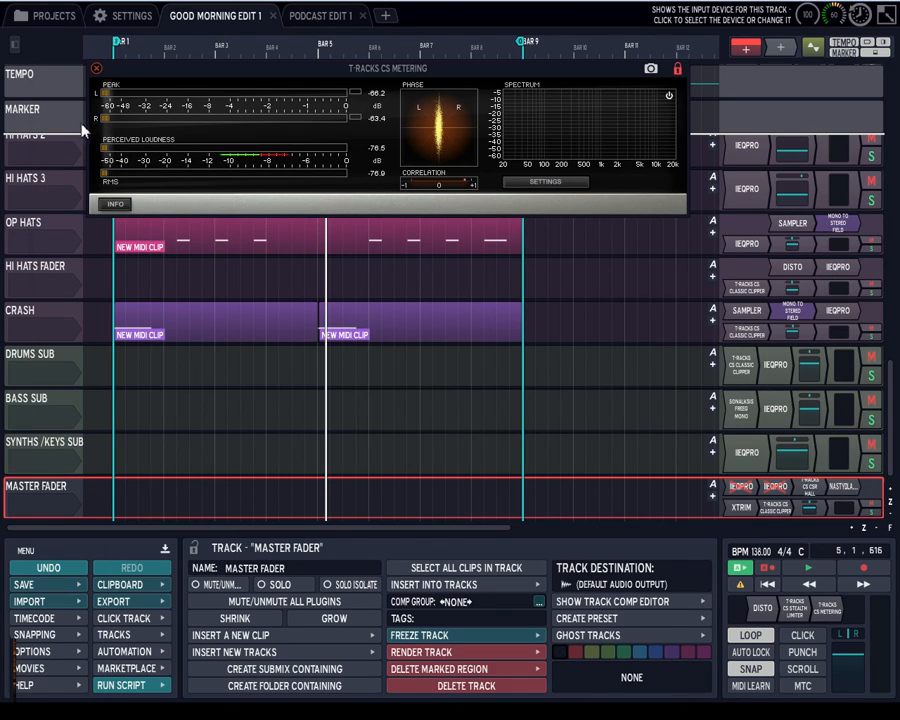
{"action": "left_click", "coordinate": [96, 68]}
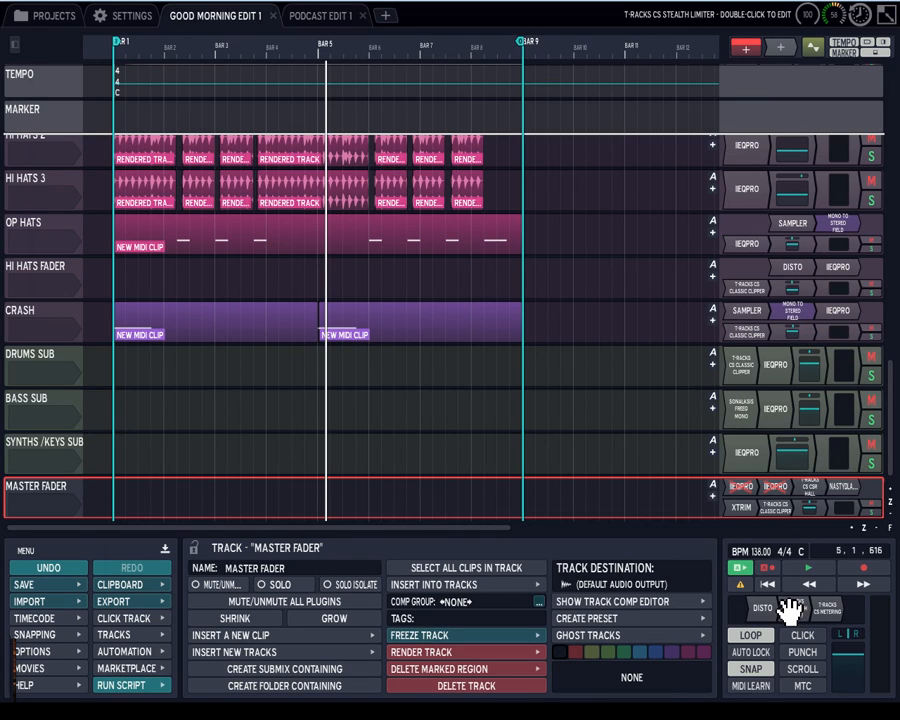
Step: Reset the master volume to exactly 0 dB
{"action": "left_click_drag", "start_coordinate": [847, 655], "coordinate": [846, 523]}
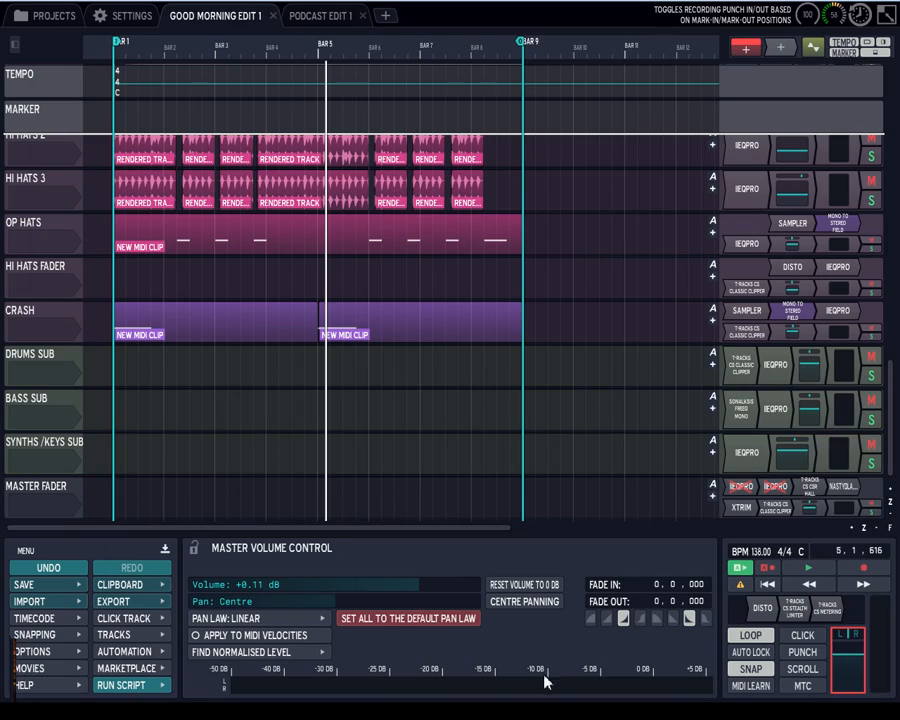
{"action": "left_click", "coordinate": [495, 585]}
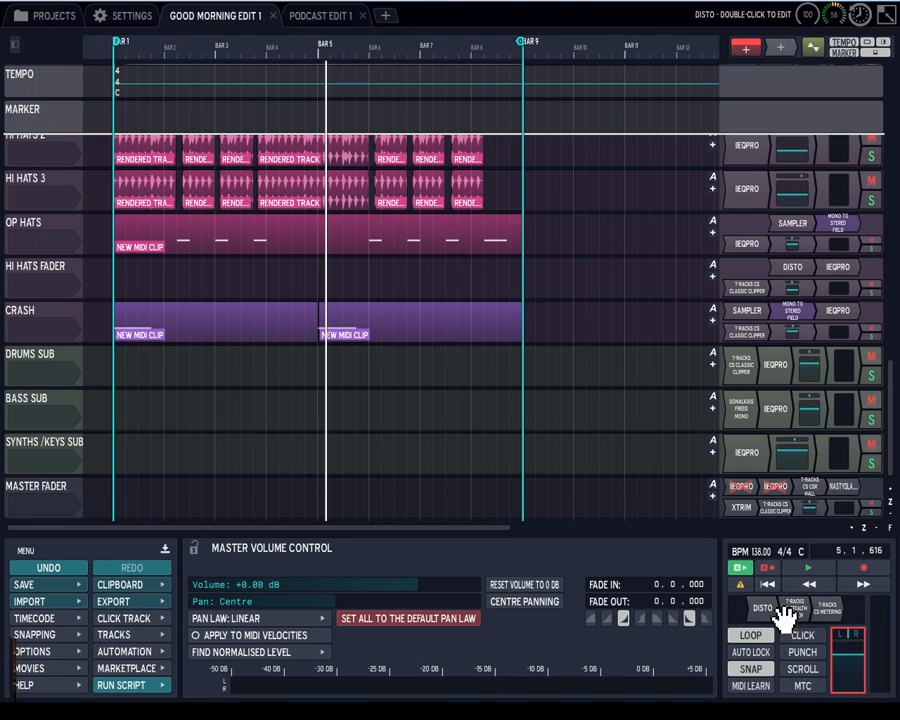